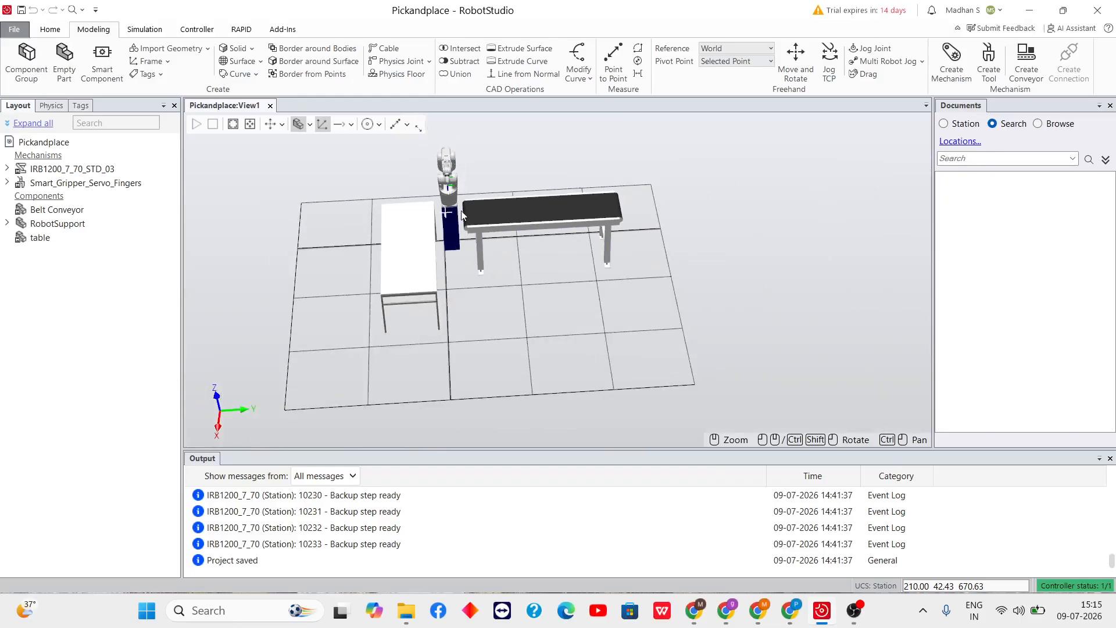
# Create a solid box 40 mm long, 40 mm wide and 40 mm high at the World origin
pyautogui.moveTo(481, 173)
pyautogui.keyDown('ctrl'); pyautogui.keyDown('shift'); pyautogui.mouseDown()
pyautogui.moveTo(520, 186)
pyautogui.moveTo(451, 182)
pyautogui.moveTo(480, 162)
pyautogui.mouseUp(); pyautogui.keyUp('shift'); pyautogui.keyUp('ctrl')
pyautogui.scroll(2, 484, 291)
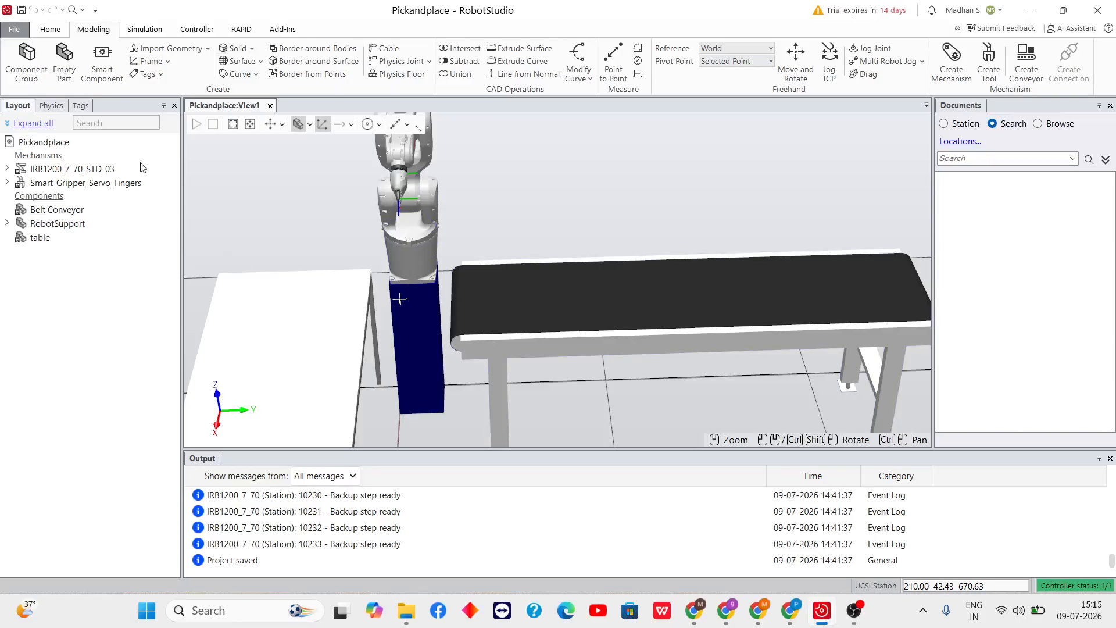
pyautogui.click(50, 29)
pyautogui.click(94, 29)
pyautogui.click(236, 48)
pyautogui.click(271, 76)
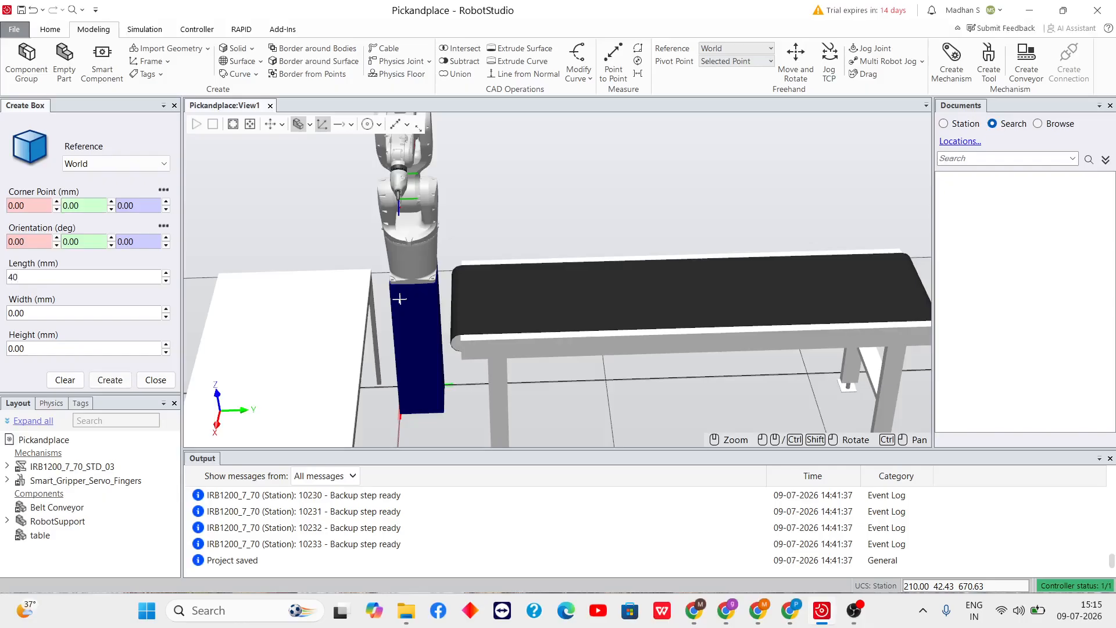
pyautogui.click(78, 313)
pyautogui.write('04040')
pyautogui.click(115, 381)
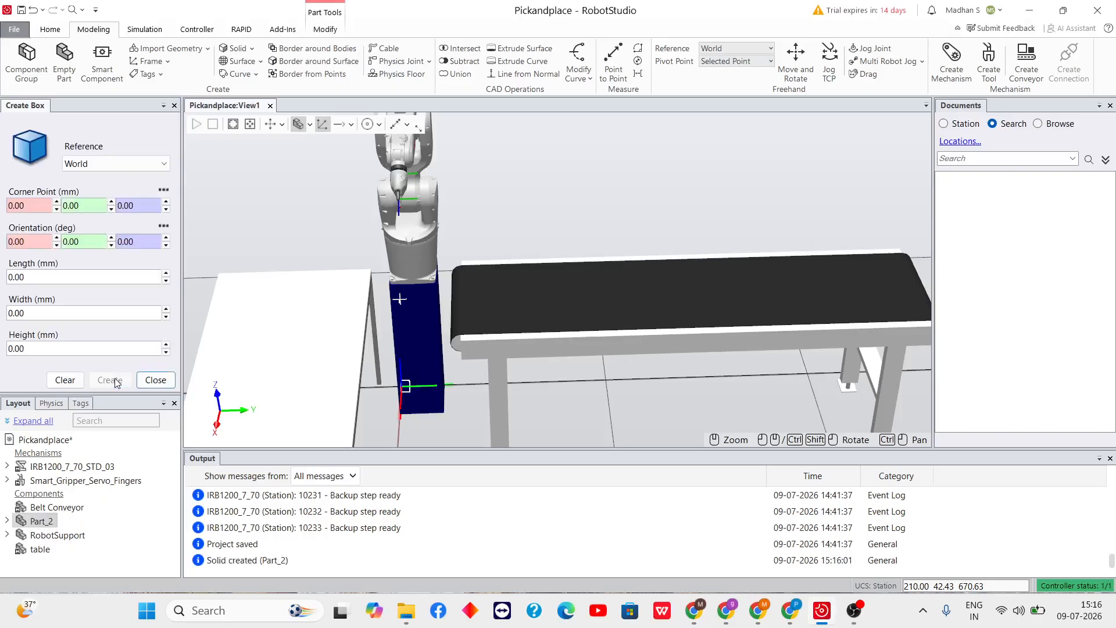
pyautogui.scroll(3, 402, 397)
pyautogui.scroll(-5, 367, 366)
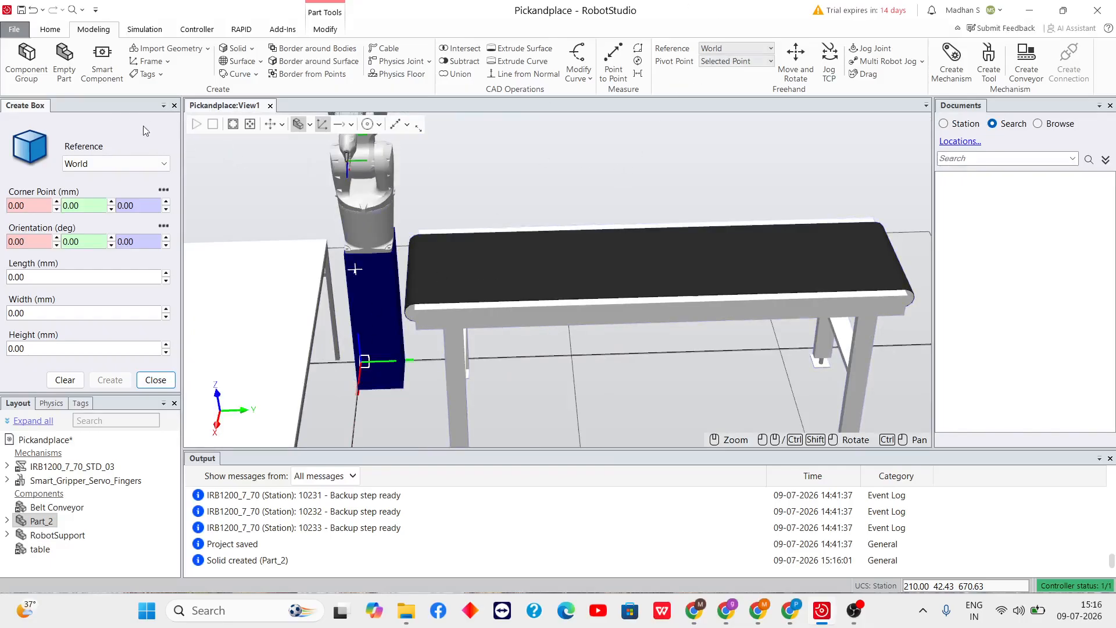
pyautogui.click(156, 380)
# Rename the new part Part_2 as Box
pyautogui.click(51, 241)
pyautogui.click(41, 224)
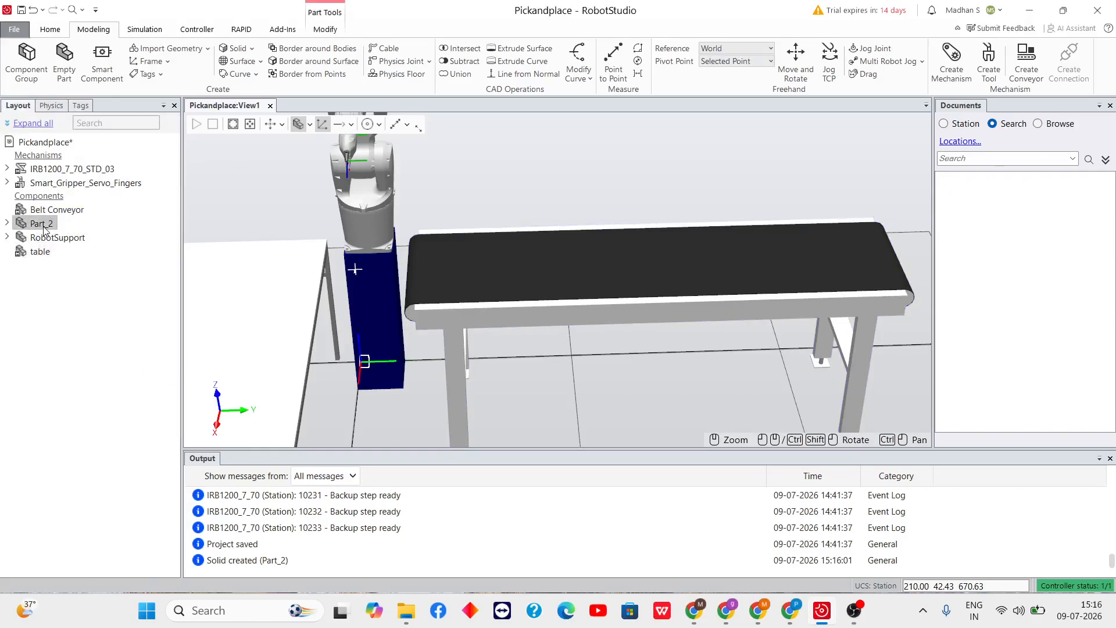
pyautogui.rightClick(43, 229)
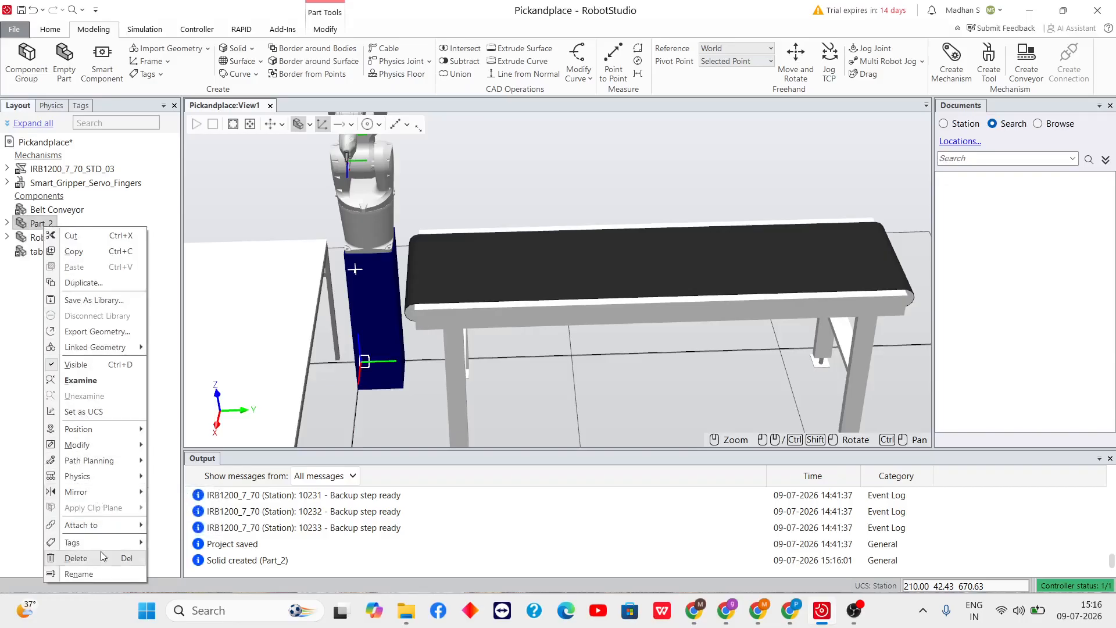
pyautogui.click(104, 575)
pyautogui.write('Box')
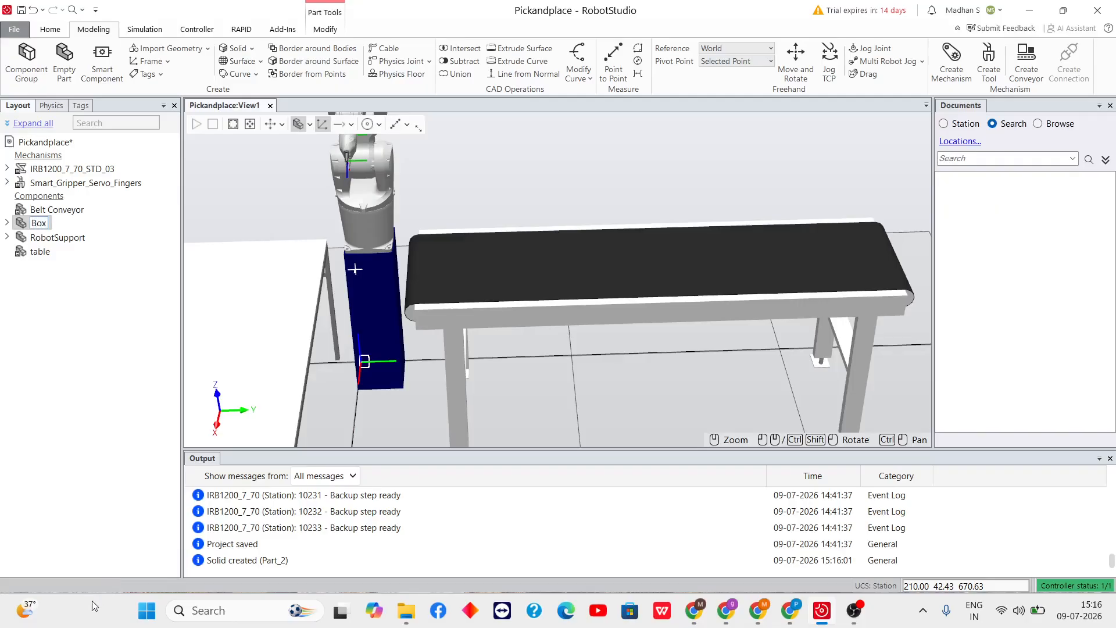
pyautogui.press('Return')
# Move the Box freehand from the robot support to above the near end of the belt conveyor, with a final Z offset of about 100 mm
pyautogui.click(809, 66)
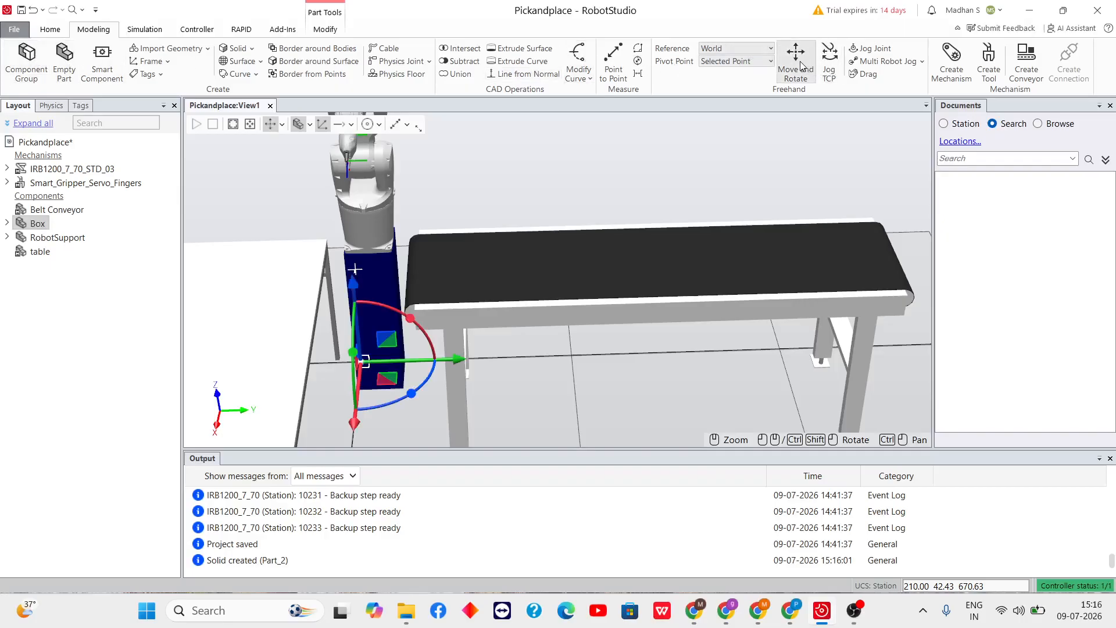
pyautogui.moveTo(356, 292); pyautogui.dragTo(337, 140)
pyautogui.moveTo(445, 223); pyautogui.dragTo(553, 223)
pyautogui.moveTo(458, 139)
pyautogui.mouseDown()
pyautogui.moveTo(458, 175)
pyautogui.moveTo(457, 122)
pyautogui.mouseUp()
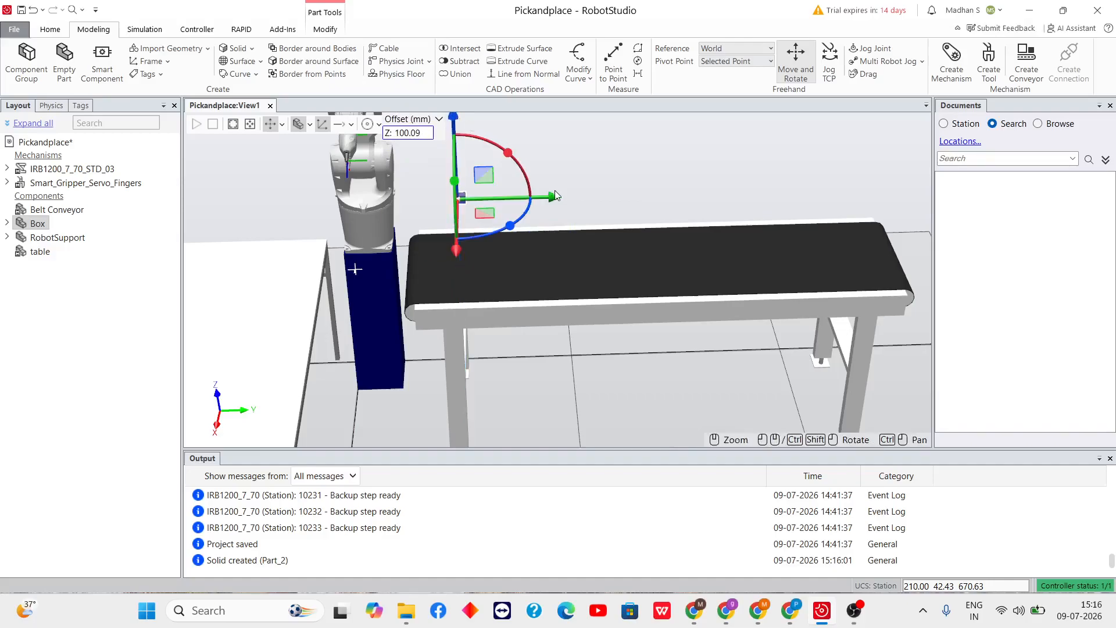
pyautogui.scroll(4, 573, 193)
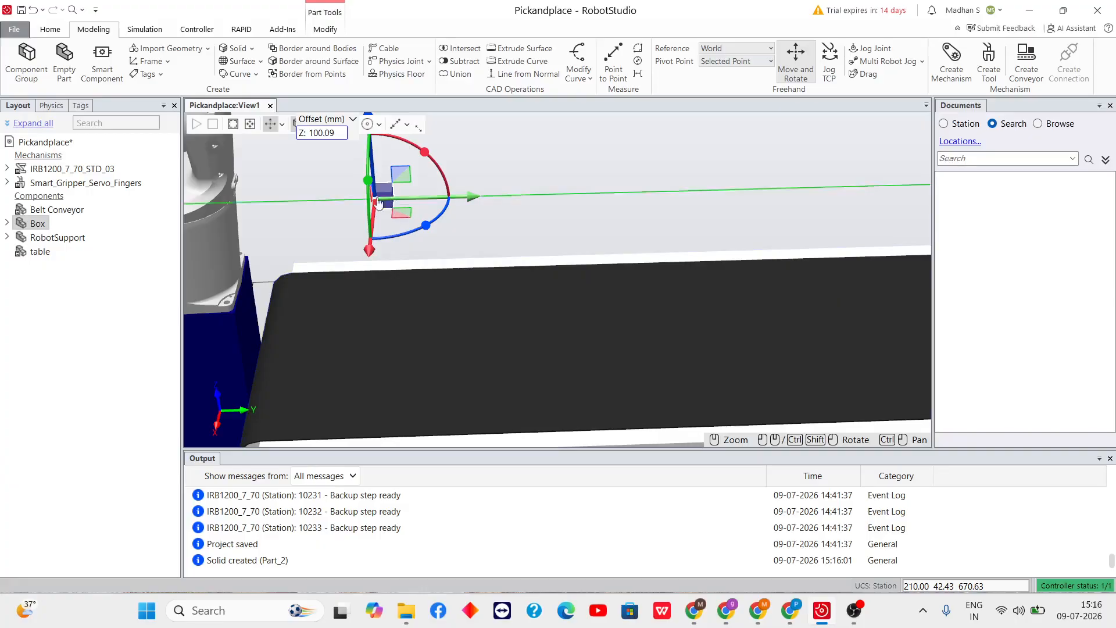
pyautogui.scroll(-2, 351, 191)
pyautogui.scroll(-1, 324, 197)
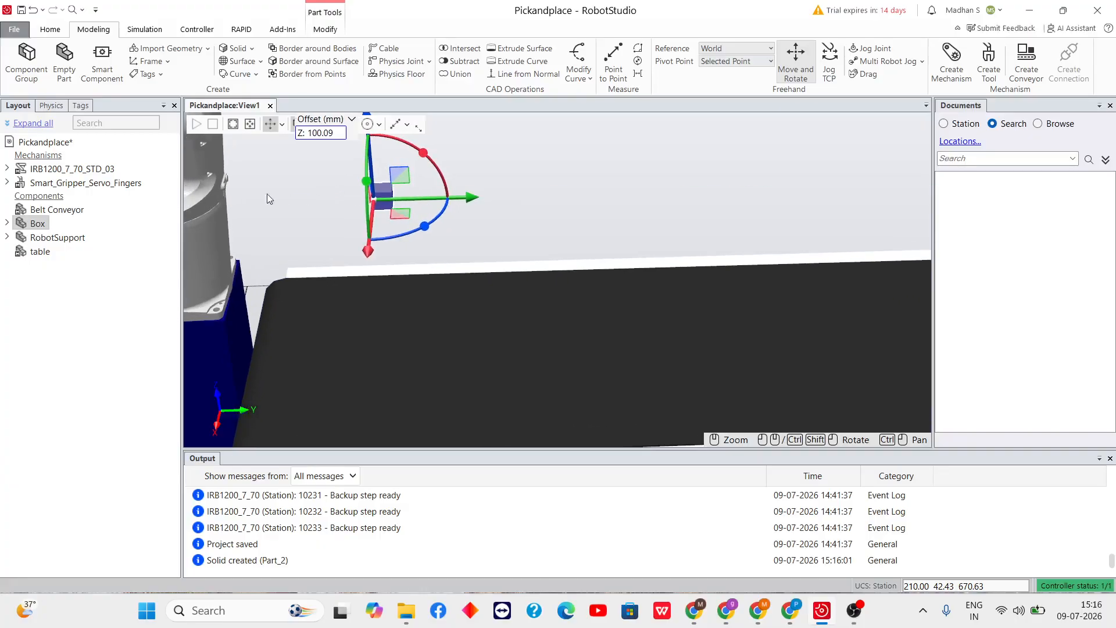
pyautogui.click(320, 190)
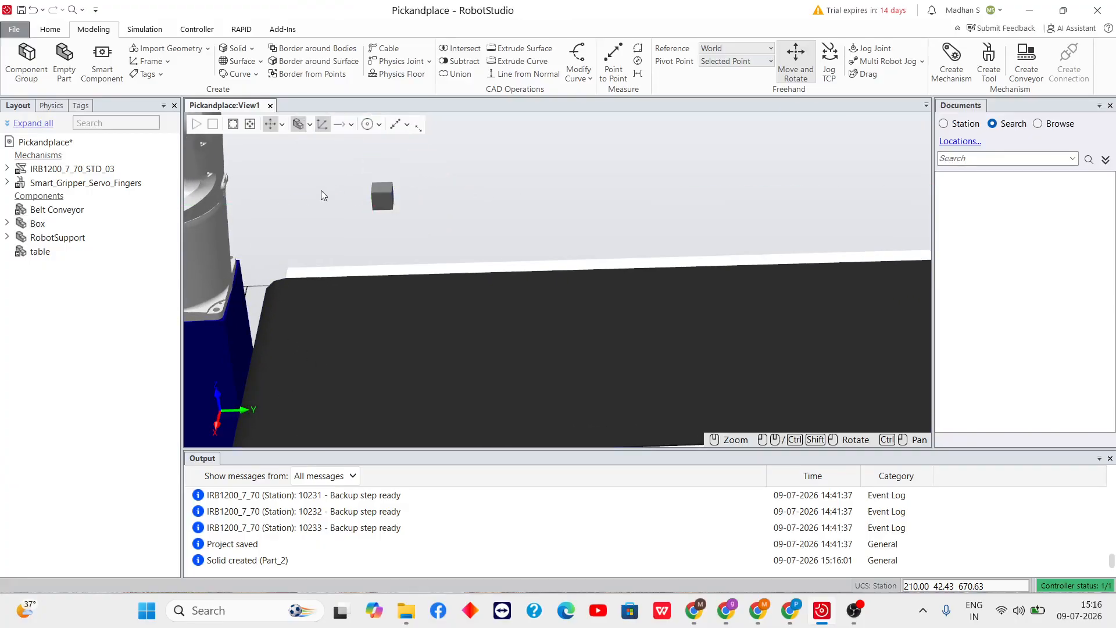
pyautogui.click(38, 224)
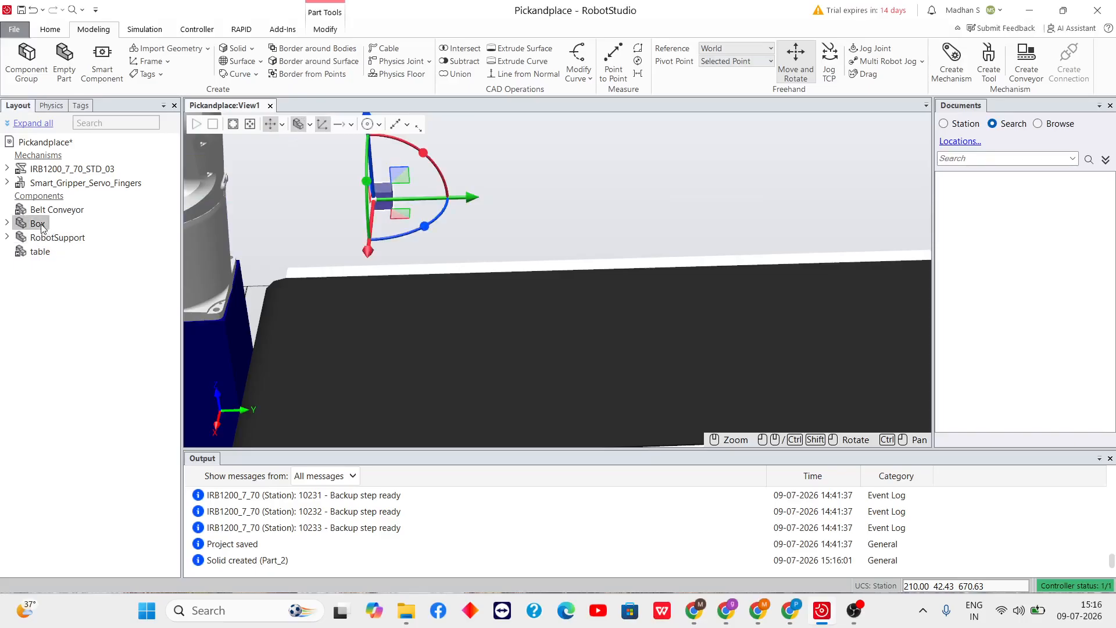
pyautogui.click(800, 68)
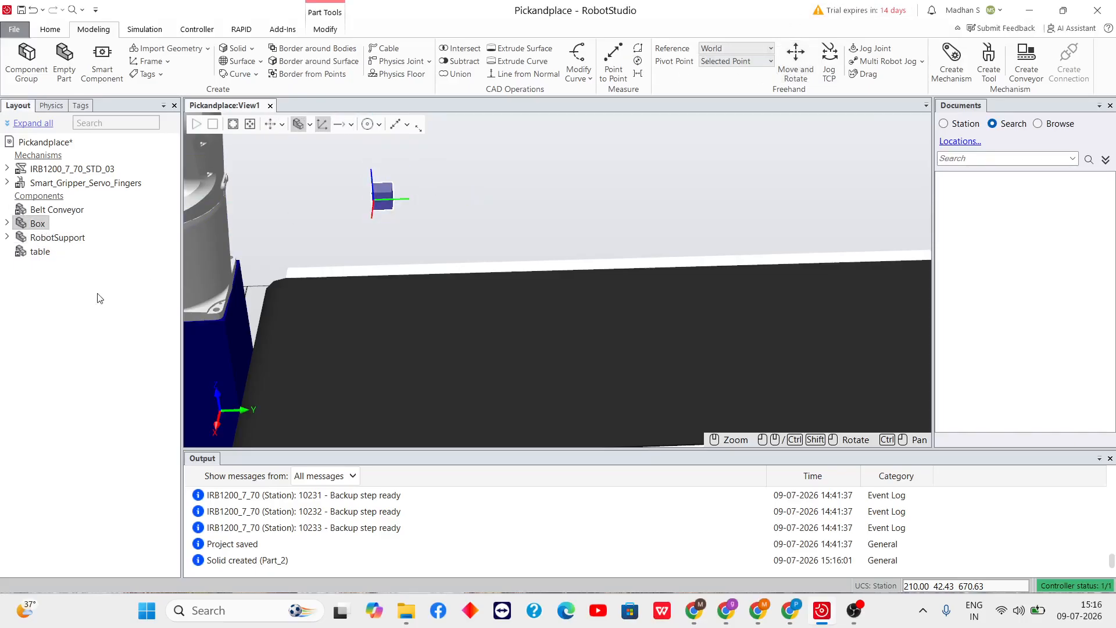
# Open the one-point placement of the Box with World as the reference
pyautogui.rightClick(40, 223)
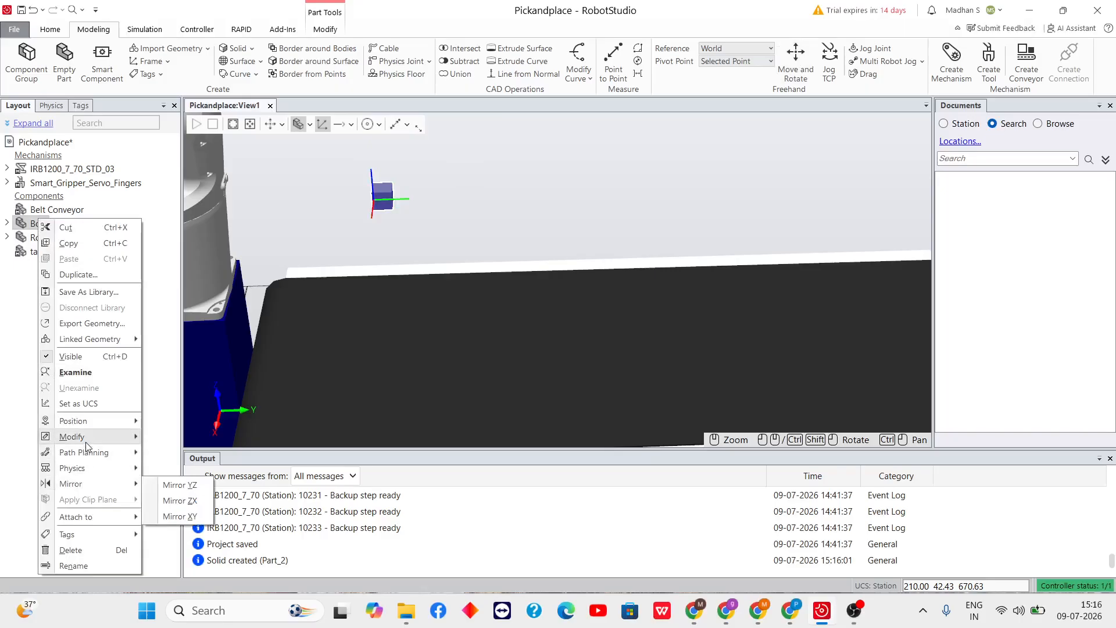
pyautogui.moveTo(90, 422)
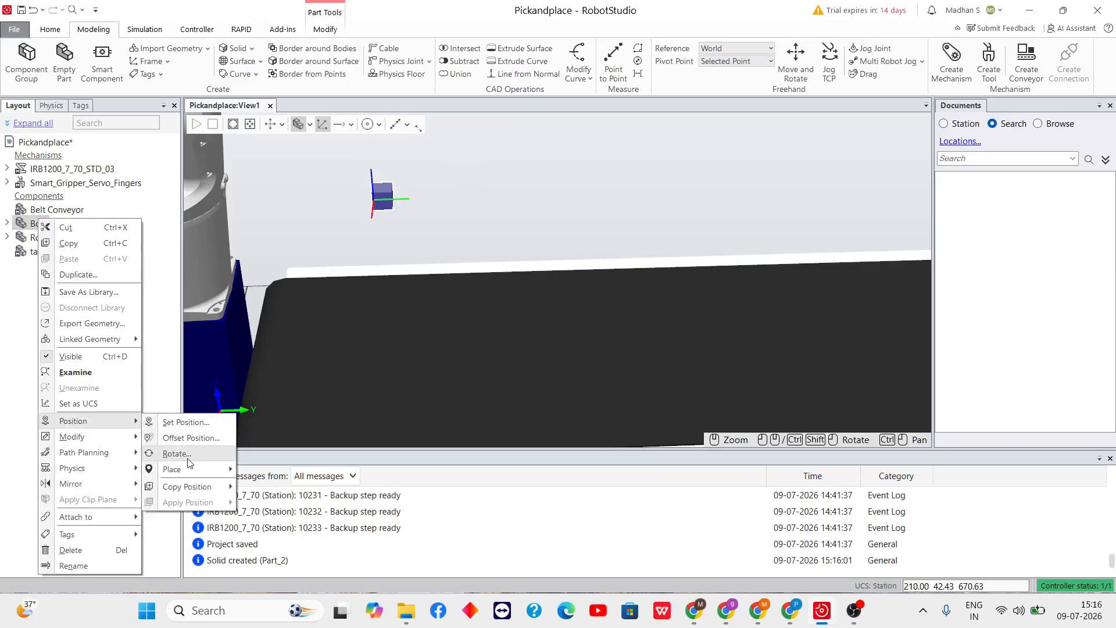
pyautogui.click(273, 470)
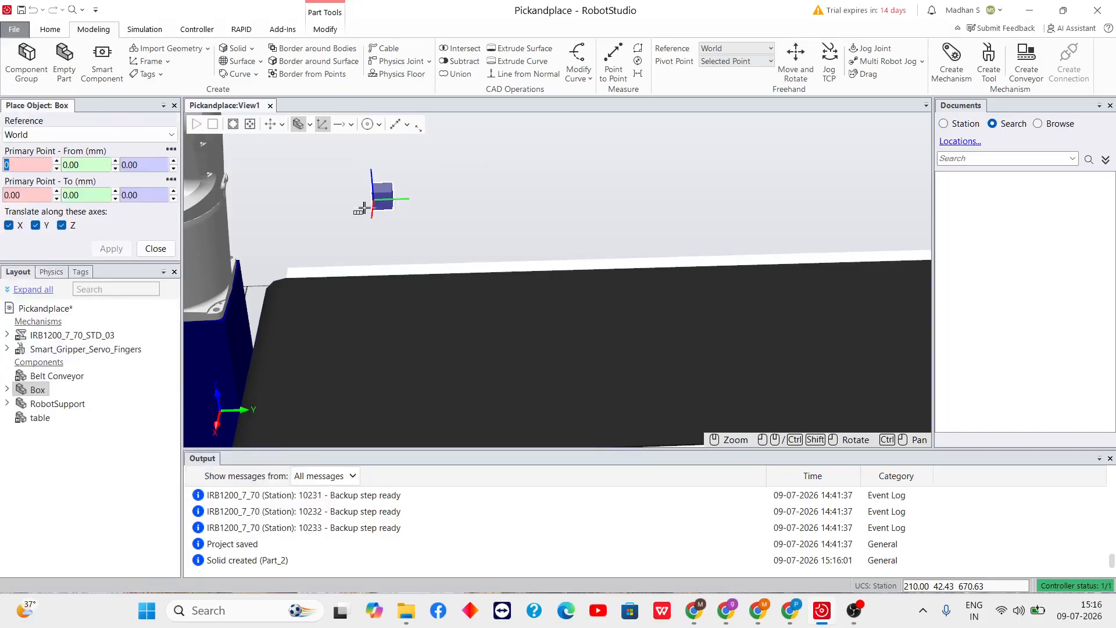
pyautogui.scroll(5, 395, 175)
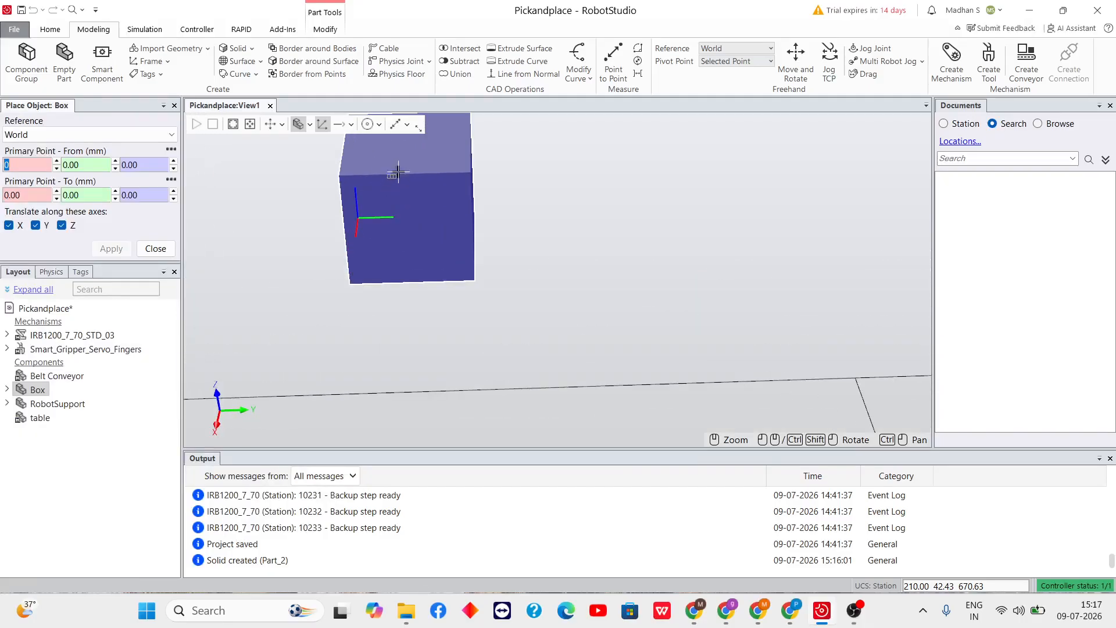
pyautogui.click(95, 486)
pyautogui.scroll(-2, 428, 162)
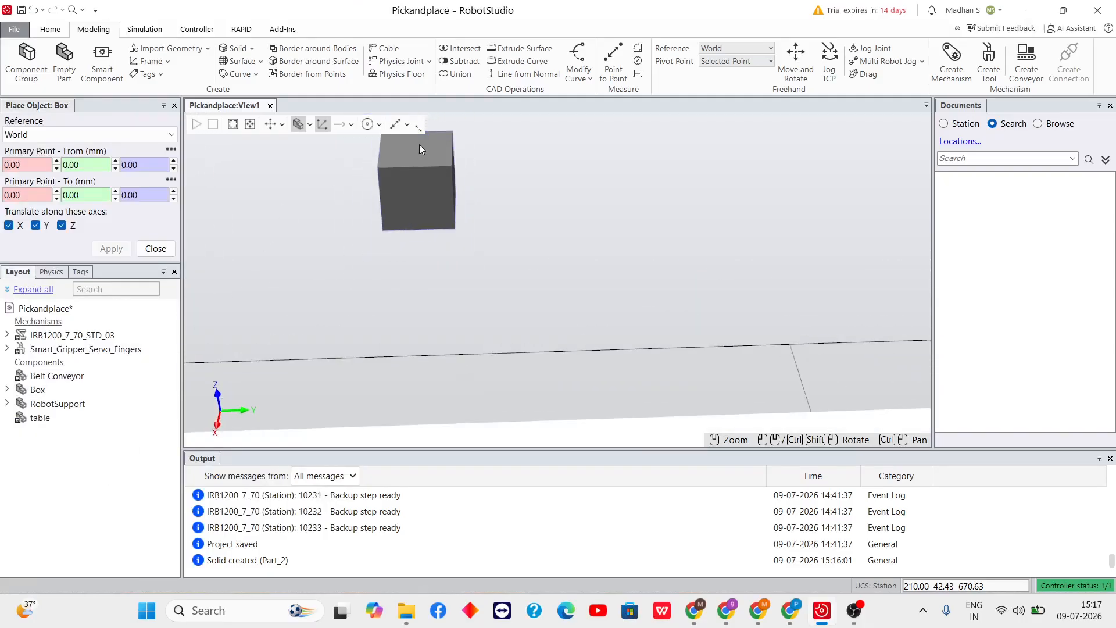
pyautogui.scroll(-3, 424, 281)
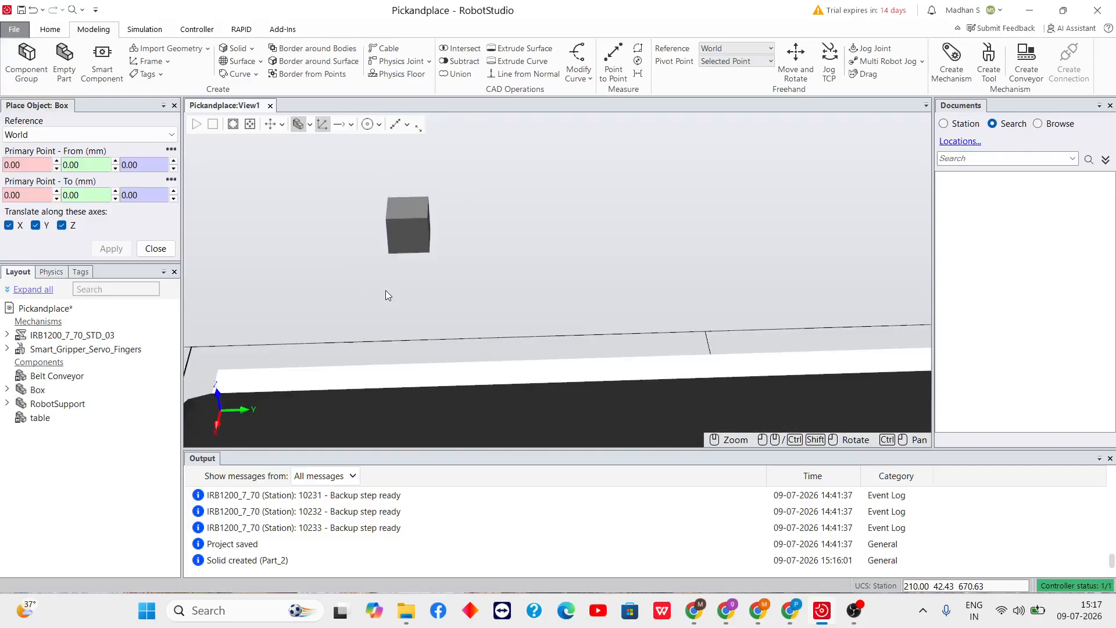
# Set the snap mode to Snap Center with the underside of the Box in view
pyautogui.keyDown('ctrl'); pyautogui.keyDown('shift'); pyautogui.moveTo(338, 265); pyautogui.dragTo(337, 230); pyautogui.keyUp('shift'); pyautogui.keyUp('ctrl')
pyautogui.scroll(-4, 368, 361)
pyautogui.scroll(-3, 357, 386)
pyautogui.keyDown('ctrl'); pyautogui.keyDown('shift'); pyautogui.moveTo(400, 411); pyautogui.dragTo(388, 388); pyautogui.keyUp('shift'); pyautogui.keyUp('ctrl')
pyautogui.scroll(5, 365, 423)
pyautogui.keyDown('ctrl'); pyautogui.keyDown('shift'); pyautogui.moveTo(389, 426); pyautogui.dragTo(394, 326); pyautogui.keyUp('shift'); pyautogui.keyUp('ctrl')
pyautogui.scroll(5, 406, 362)
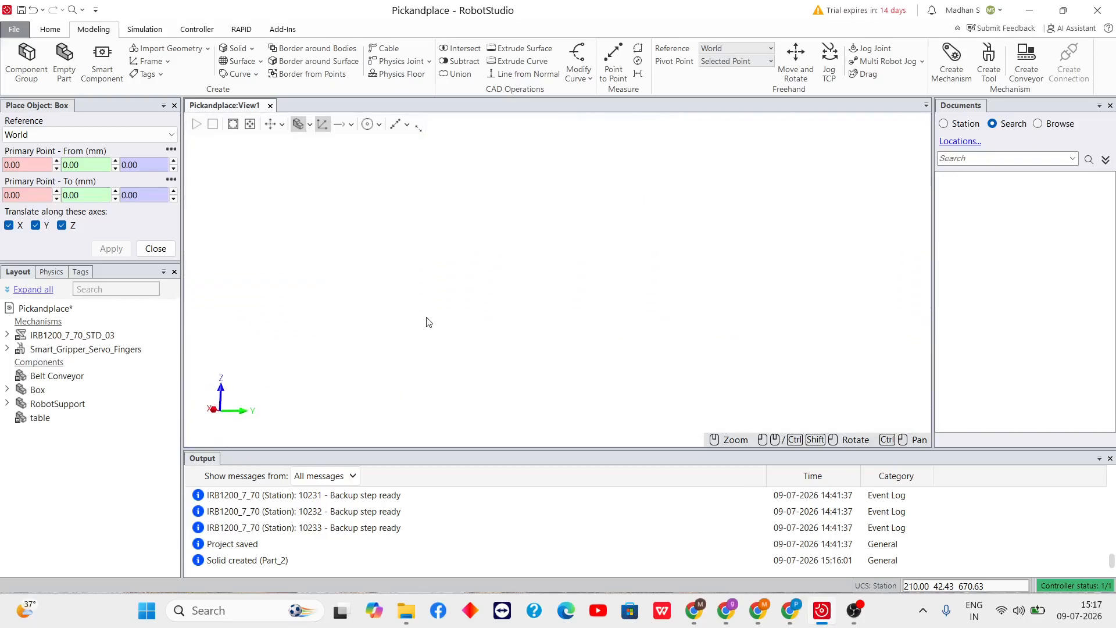
pyautogui.scroll(-5, 436, 319)
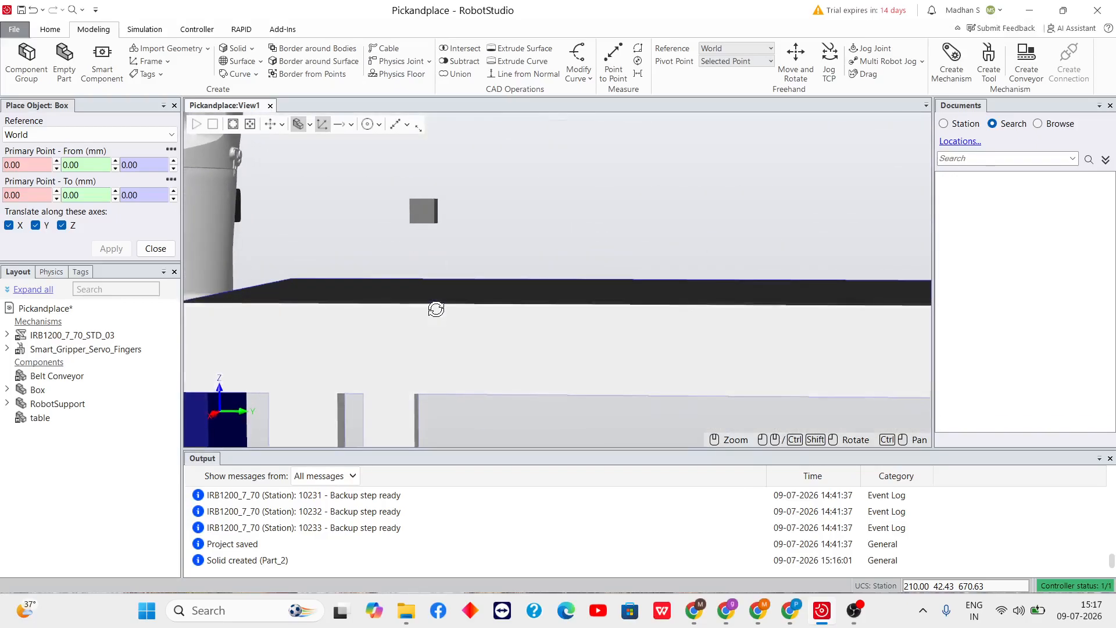
pyautogui.scroll(4, 425, 261)
pyautogui.keyDown('ctrl'); pyautogui.keyDown('shift'); pyautogui.moveTo(440, 243); pyautogui.dragTo(440, 236); pyautogui.keyUp('shift'); pyautogui.keyUp('ctrl')
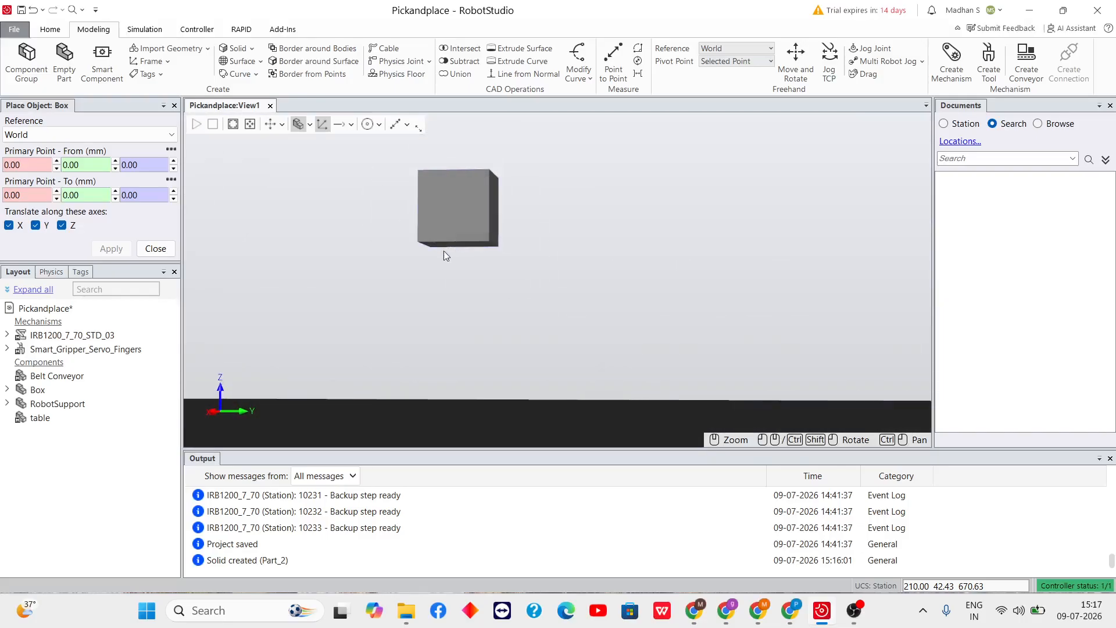
pyautogui.click(380, 124)
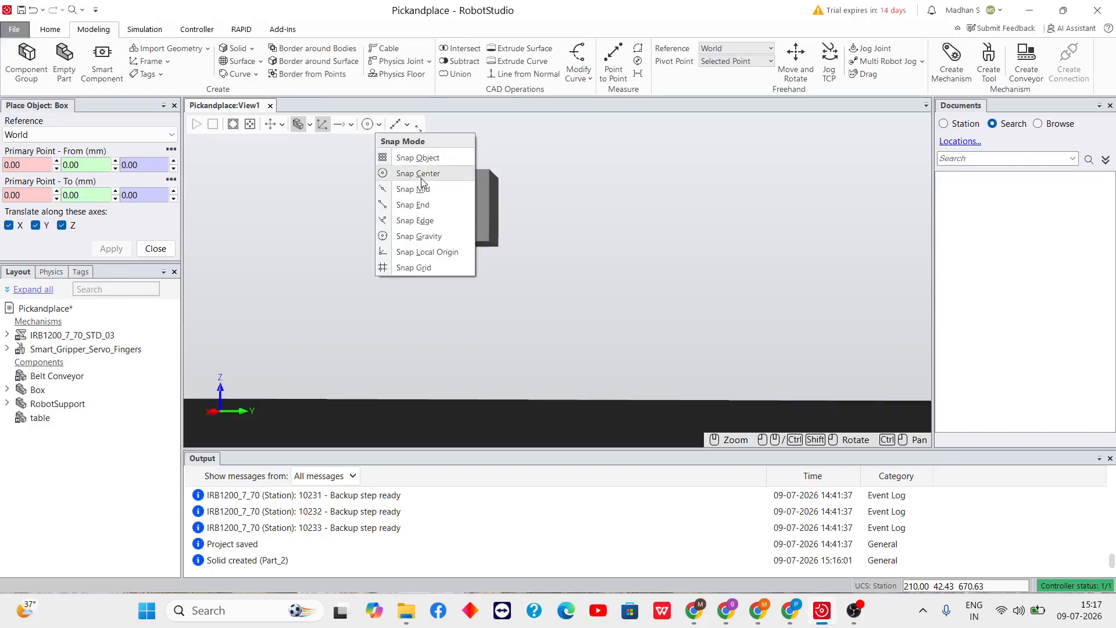
pyautogui.click(421, 174)
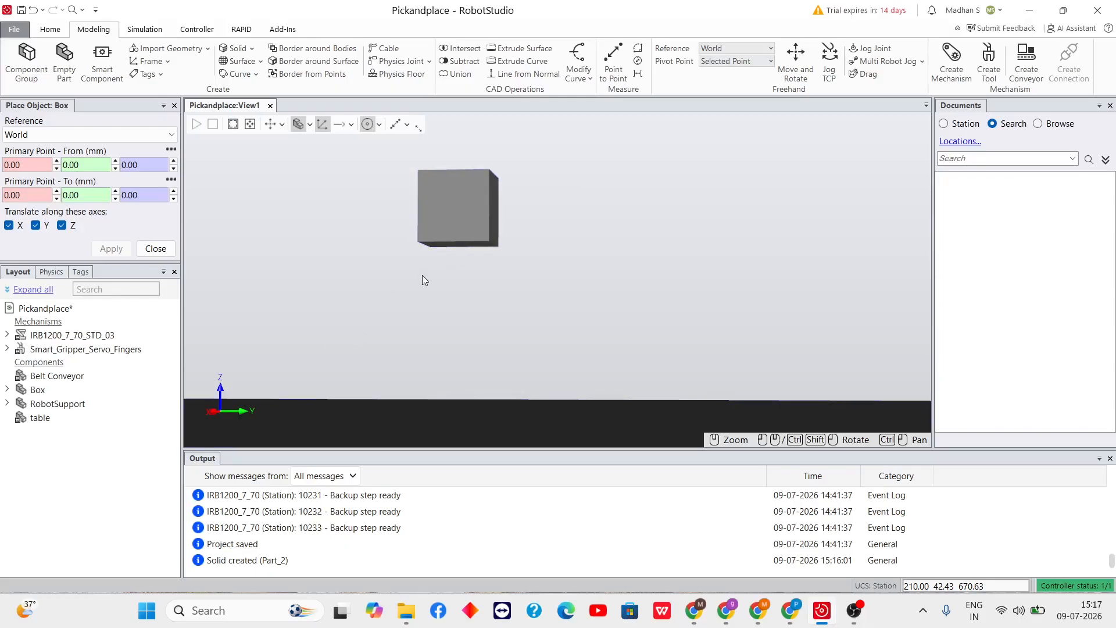
# Try to pick the center of the Box's underside as the placement's From point
pyautogui.click(459, 245)
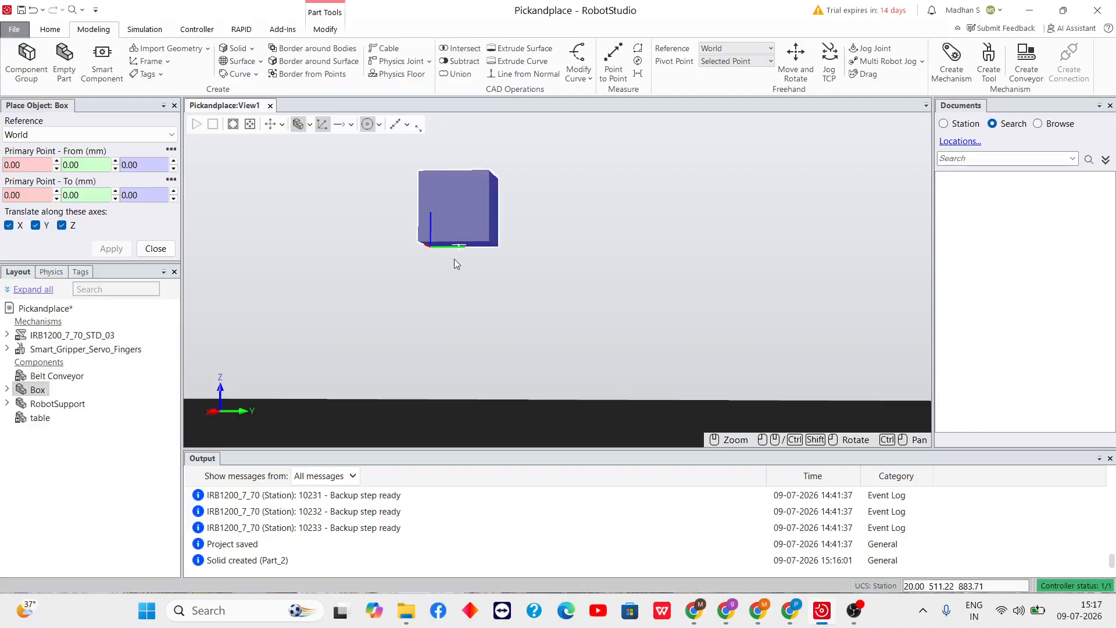
pyautogui.click(328, 197)
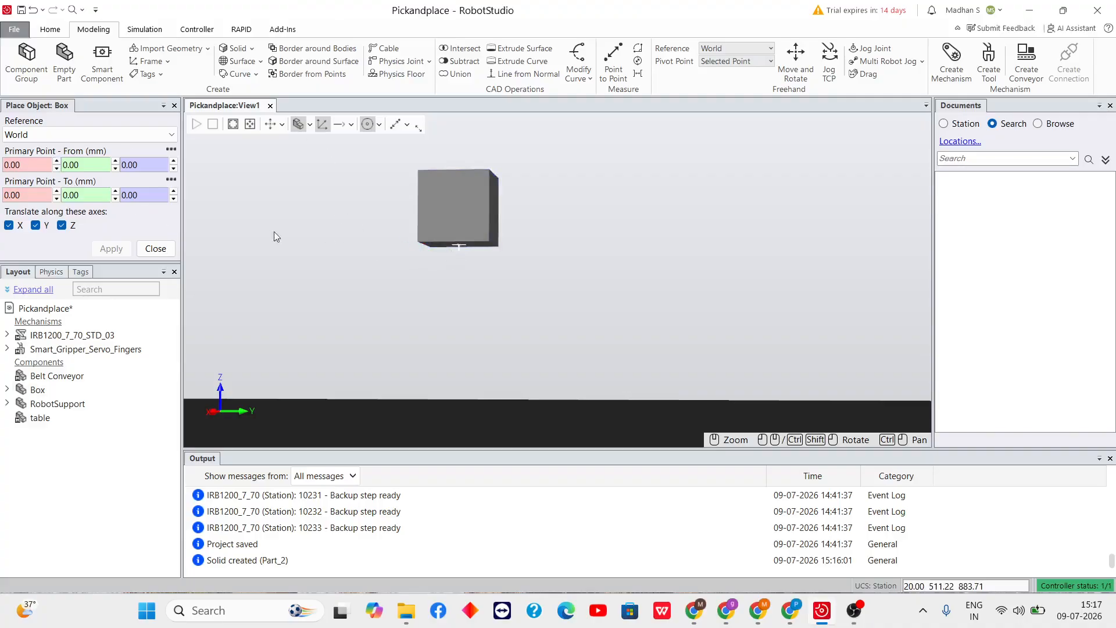
pyautogui.click(32, 165)
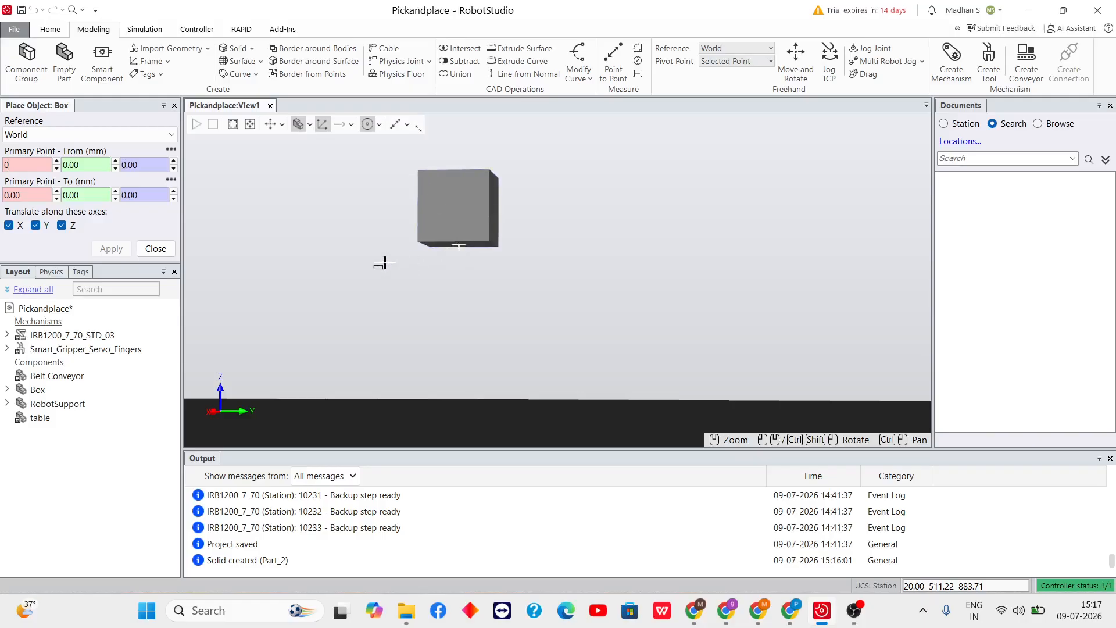
pyautogui.scroll(2, 414, 259)
pyautogui.scroll(2, 463, 250)
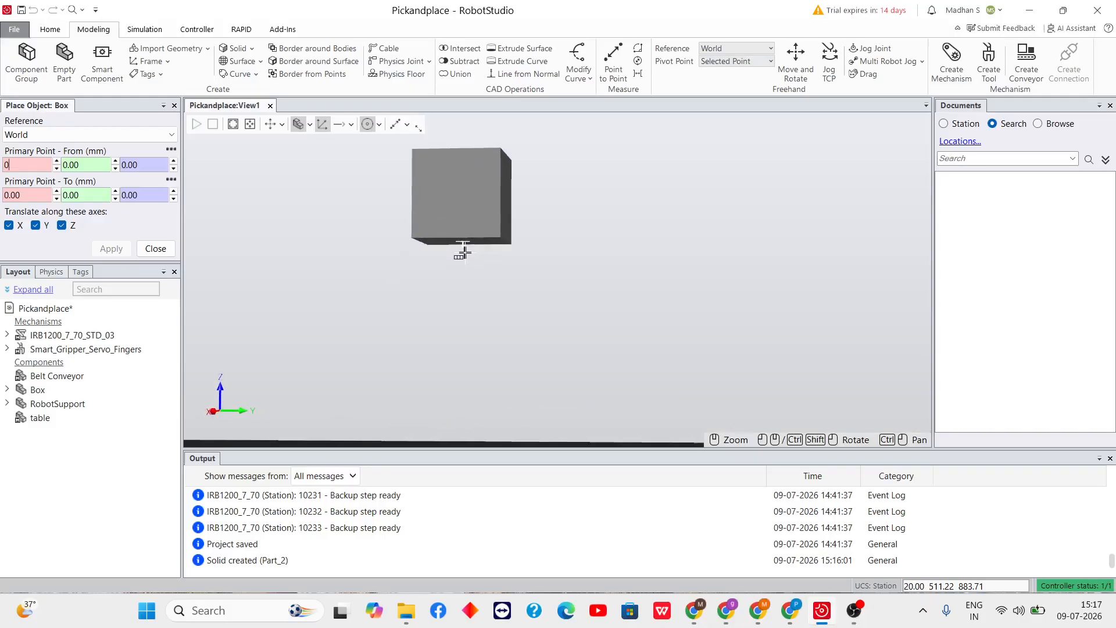
pyautogui.scroll(2, 463, 250)
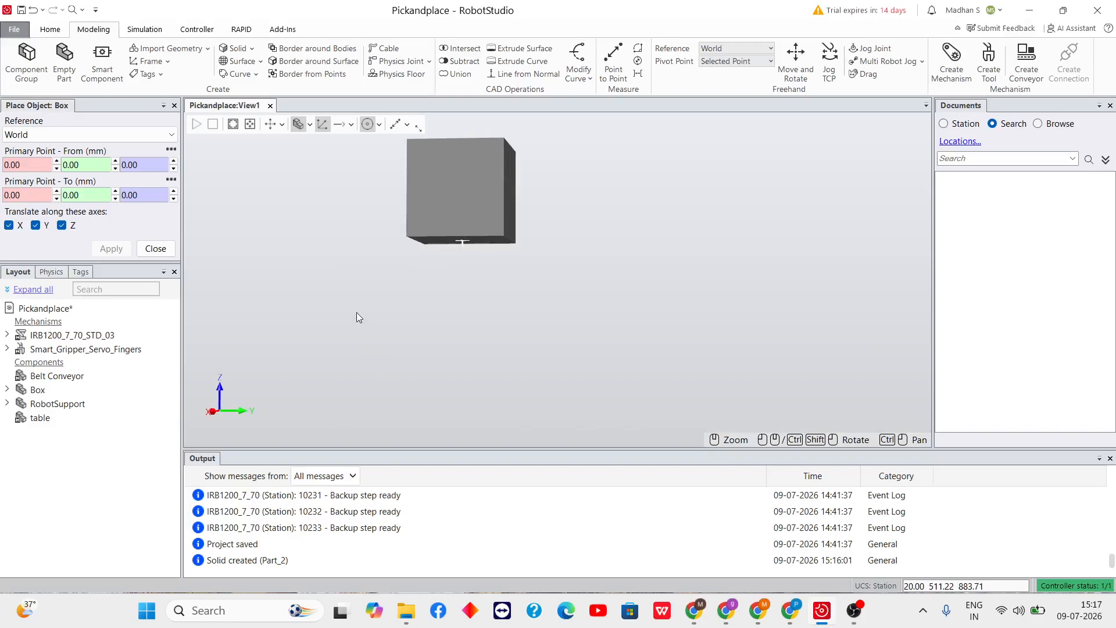
# Undo the freehand move of the Box and redo it
pyautogui.hotkey('ctrl', 'z')
pyautogui.scroll(-2, 360, 334)
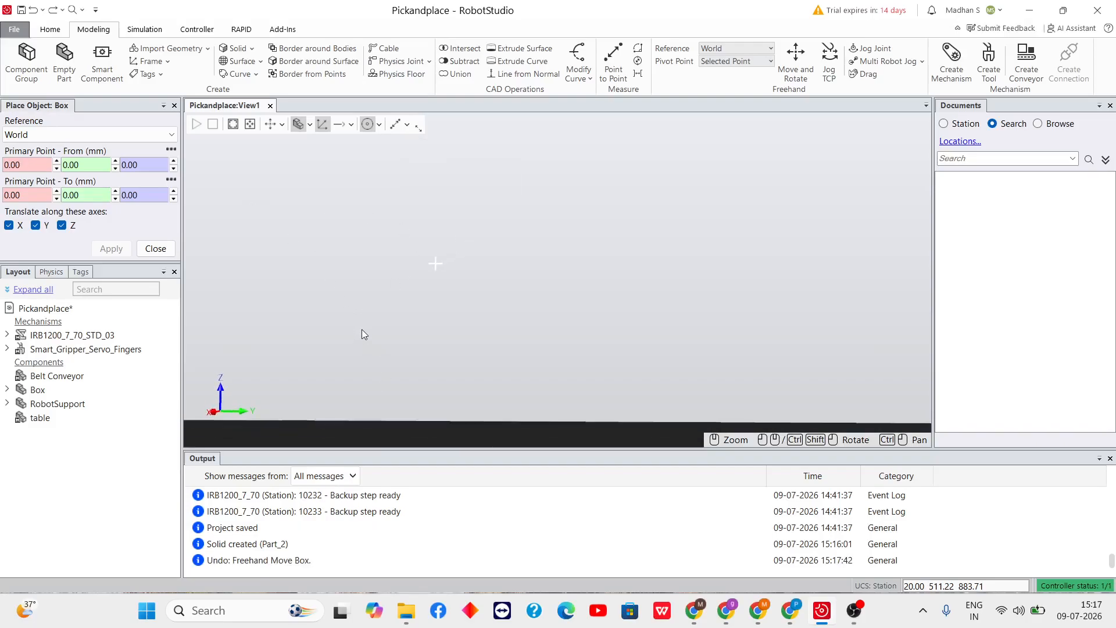
pyautogui.scroll(-3, 349, 324)
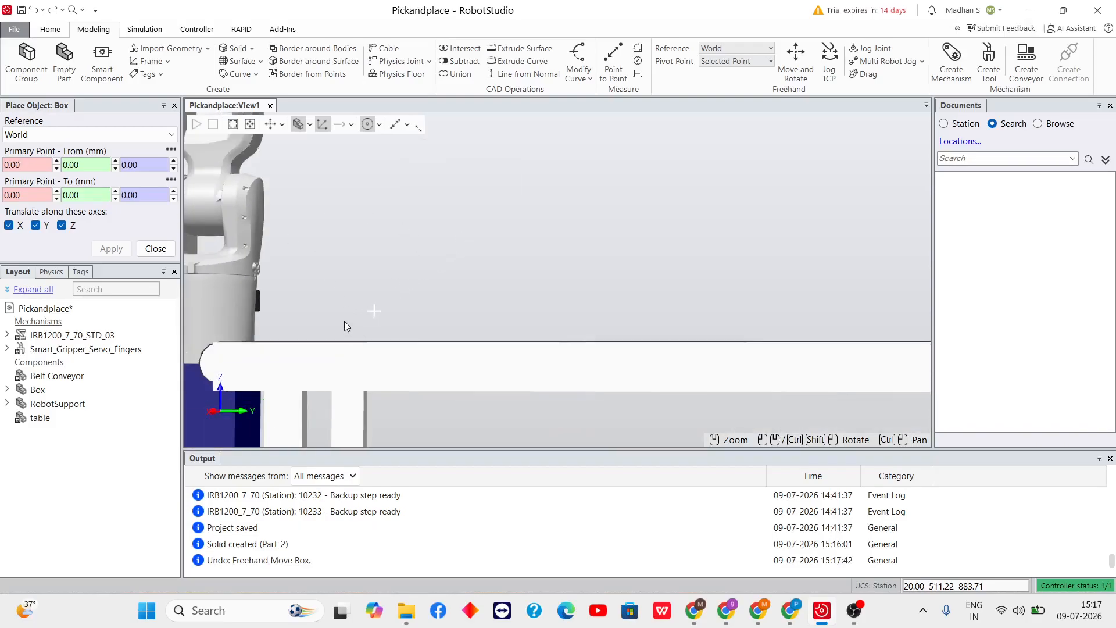
pyautogui.click(53, 12)
# Pick the center of the Box's underside as the From point of the one-point placement
pyautogui.scroll(2, 365, 246)
pyautogui.scroll(5, 427, 388)
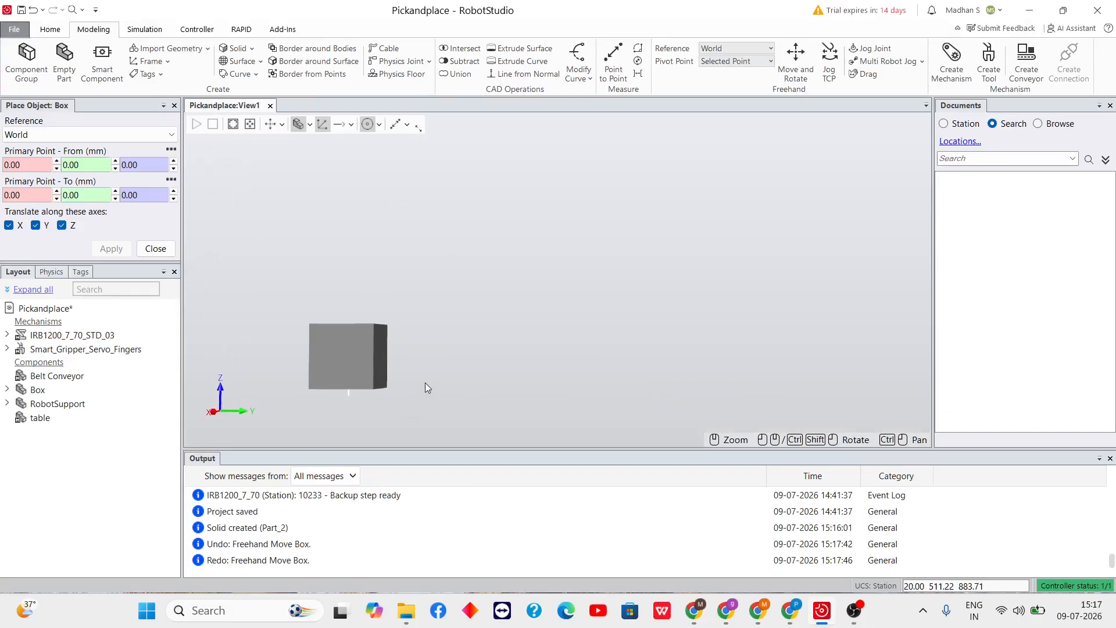
pyautogui.keyDown('ctrl'); pyautogui.keyDown('shift'); pyautogui.moveTo(427, 385); pyautogui.dragTo(623, 57); pyautogui.keyUp('shift'); pyautogui.keyUp('ctrl')
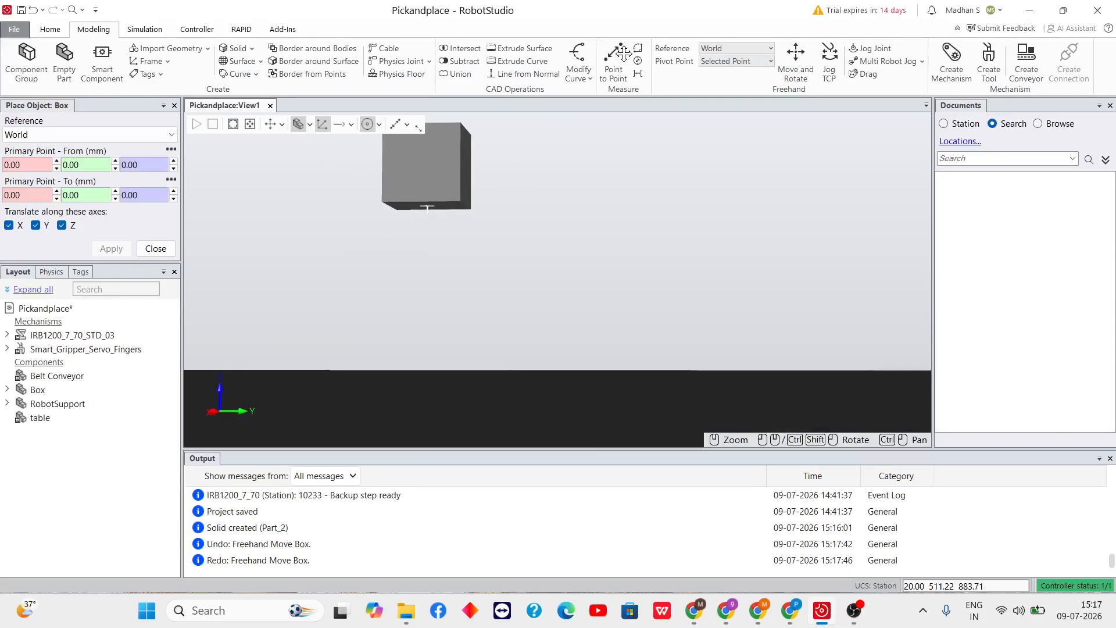
pyautogui.click(32, 165)
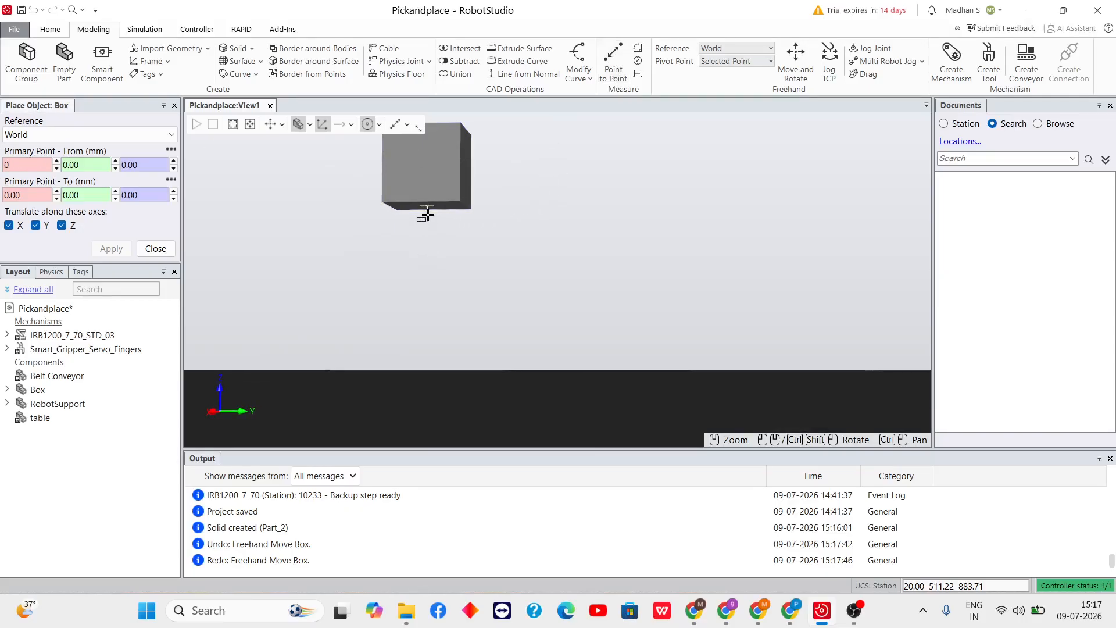
pyautogui.scroll(1, 435, 224)
pyautogui.scroll(2, 428, 209)
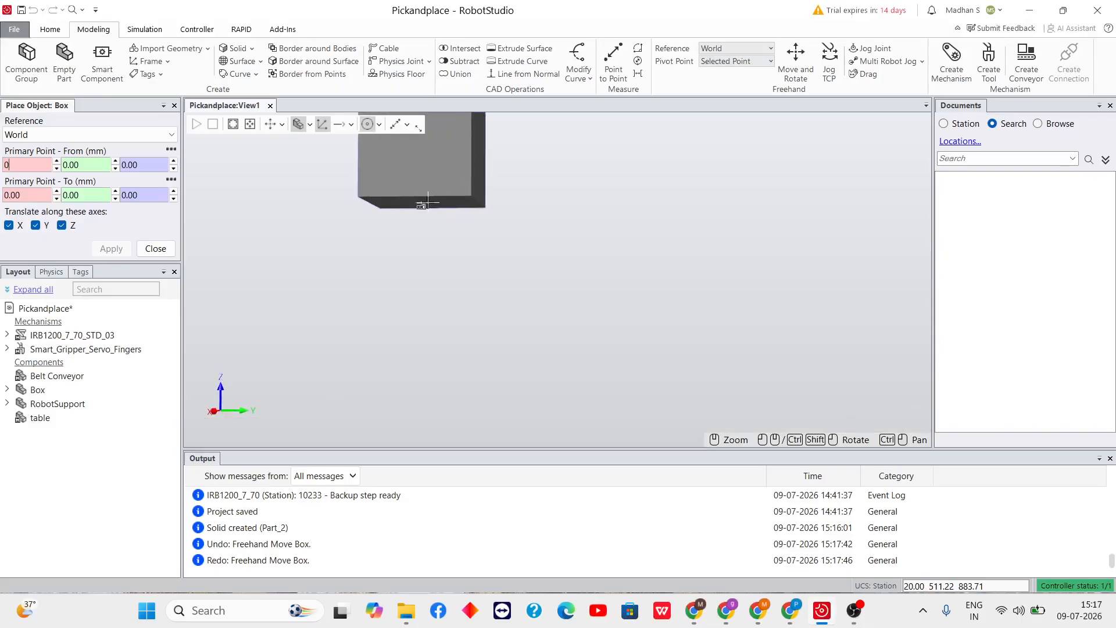
pyautogui.click(423, 204)
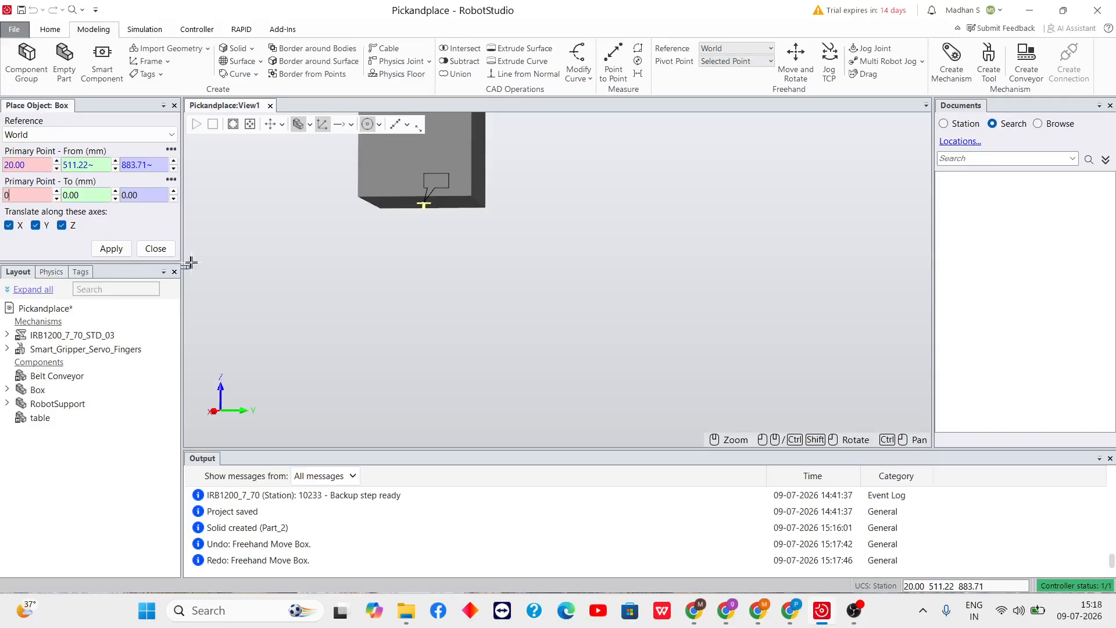
# Change the snap mode to Snap Mid and pick the middle of the belt surface's edge near the robot as the To point
pyautogui.scroll(-5, 288, 311)
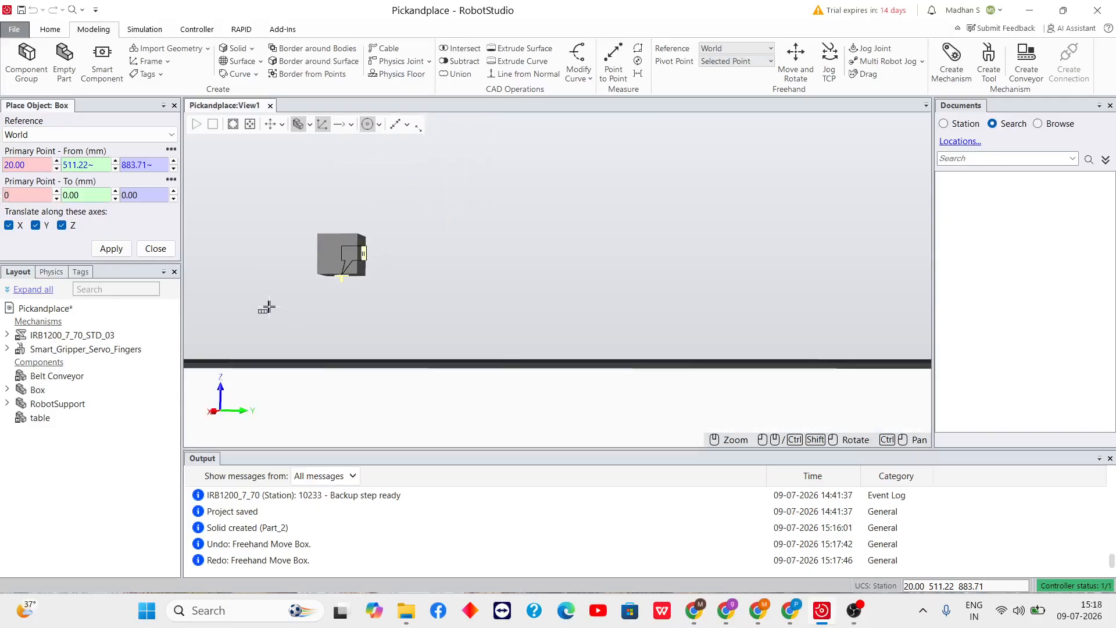
pyautogui.scroll(-5, 273, 314)
pyautogui.keyDown('ctrl'); pyautogui.keyDown('shift'); pyautogui.moveTo(231, 294); pyautogui.dragTo(332, 308); pyautogui.keyUp('shift'); pyautogui.keyUp('ctrl')
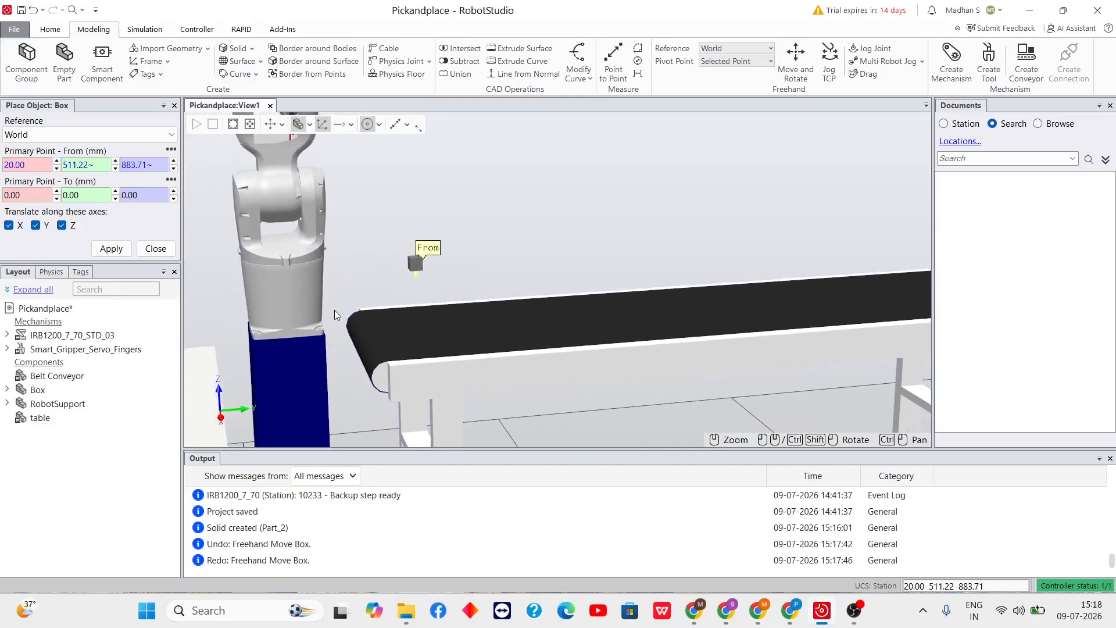
pyautogui.scroll(3, 335, 312)
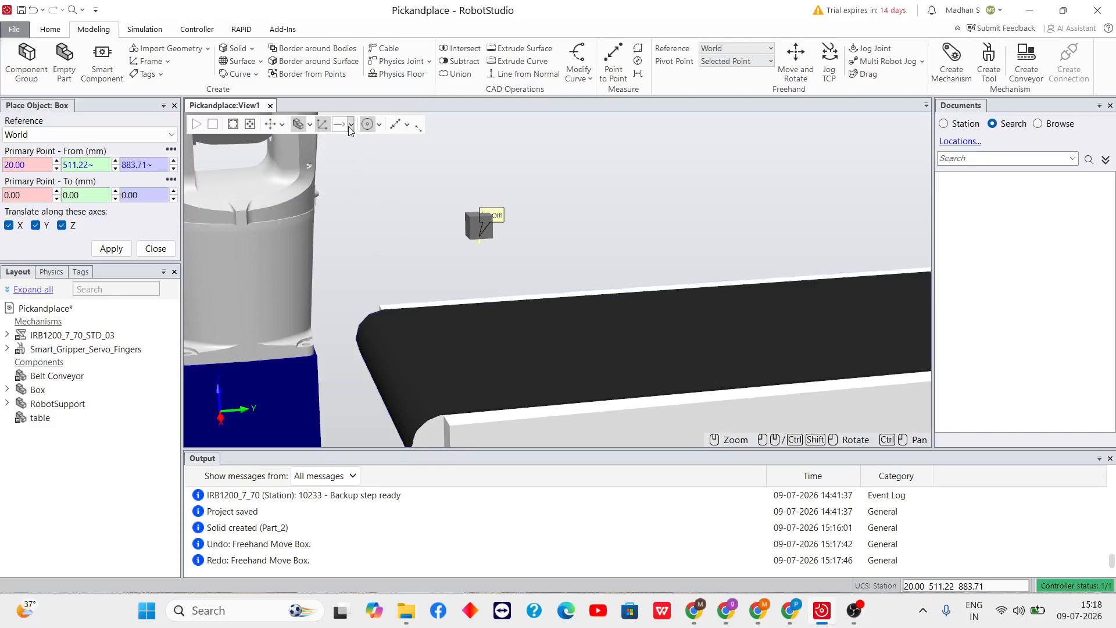
pyautogui.click(379, 124)
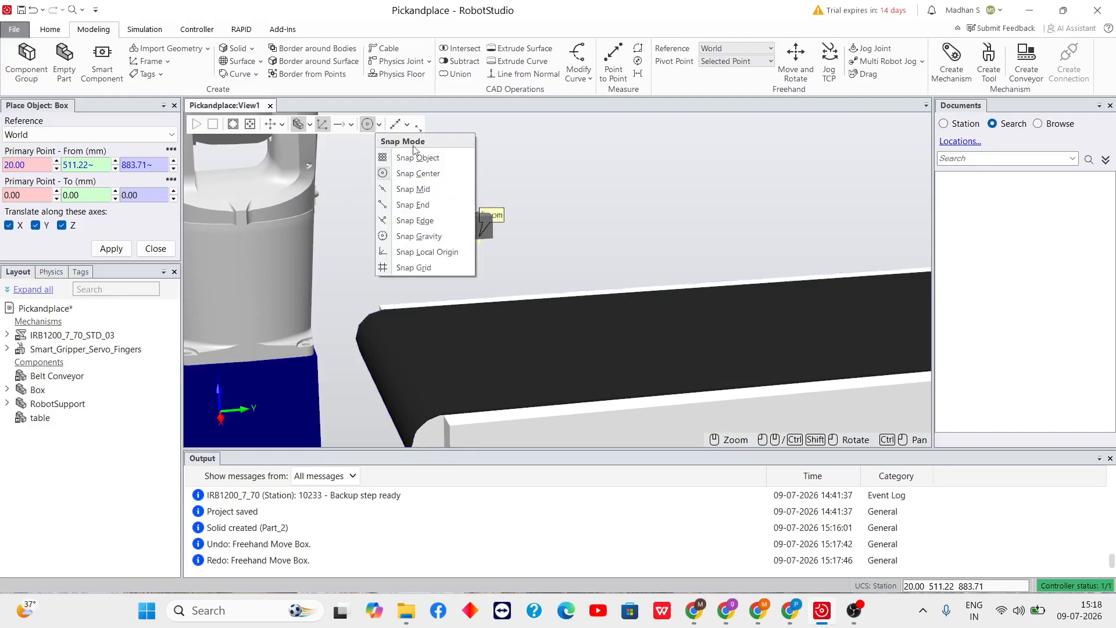
pyautogui.click(432, 191)
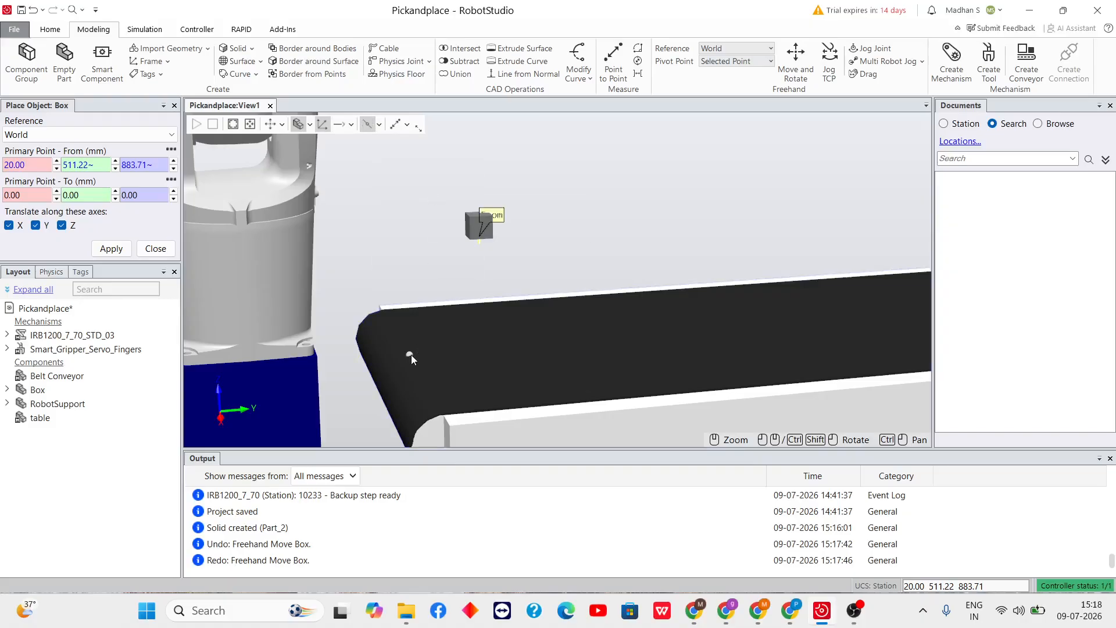
pyautogui.click(30, 195)
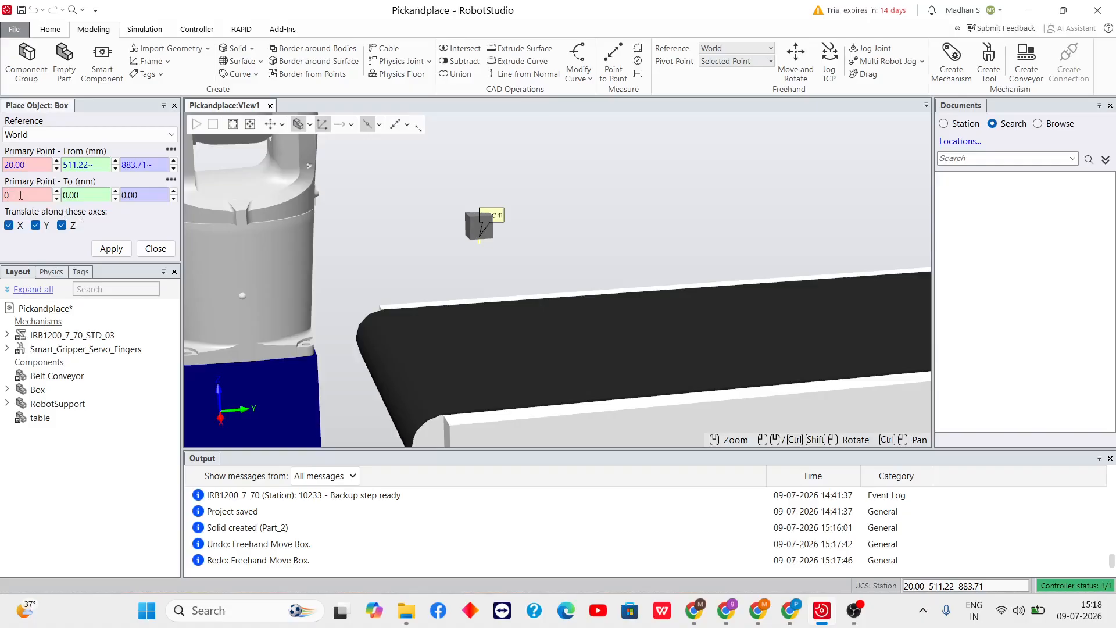
pyautogui.click(409, 355)
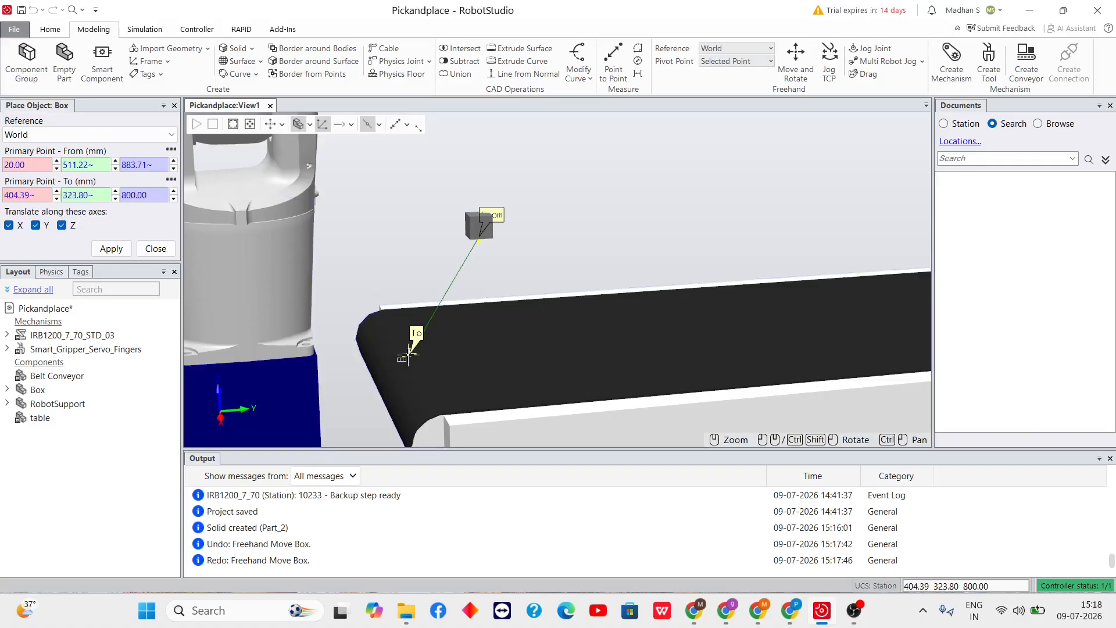
pyautogui.scroll(5, 402, 379)
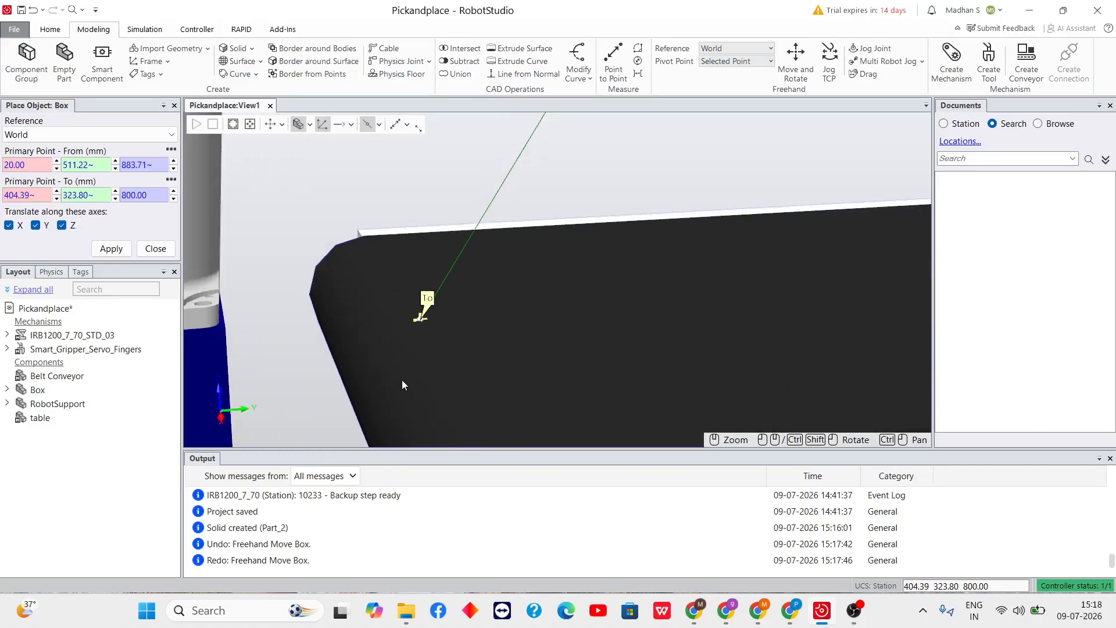
pyautogui.scroll(-5, 430, 280)
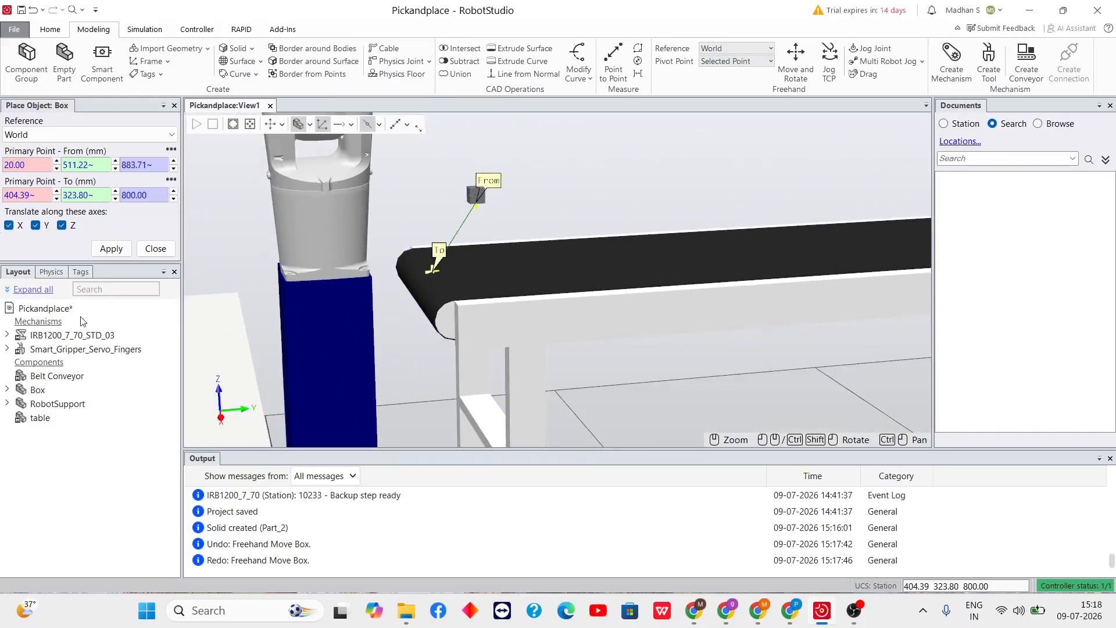
# Apply the placement to put the Box on the belt conveyor and finish the placement
pyautogui.click(37, 391)
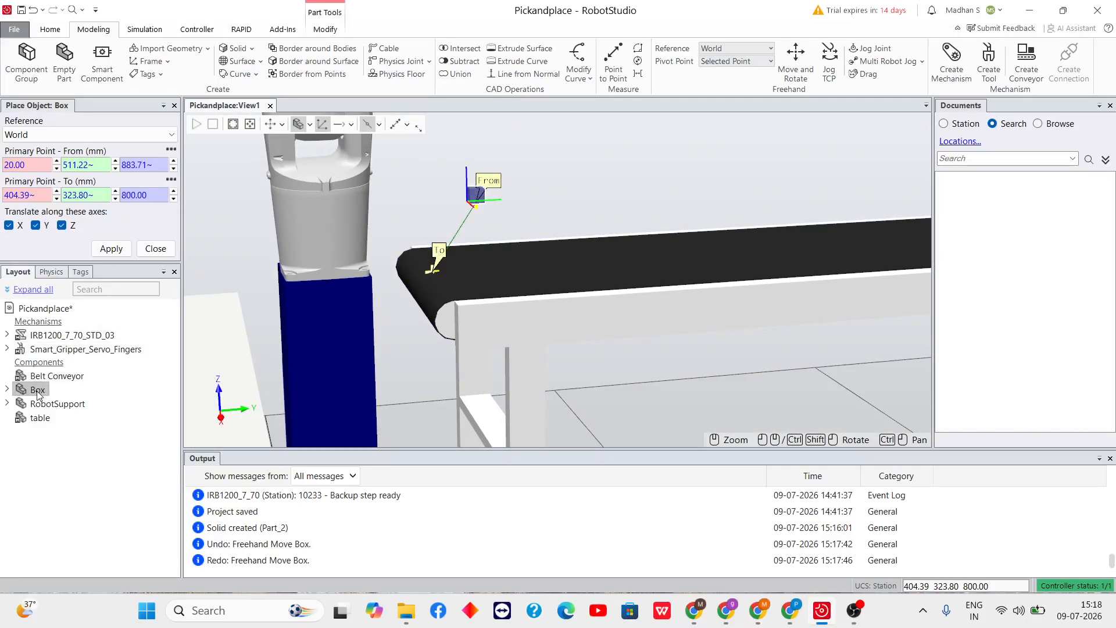
pyautogui.click(111, 249)
pyautogui.scroll(5, 394, 224)
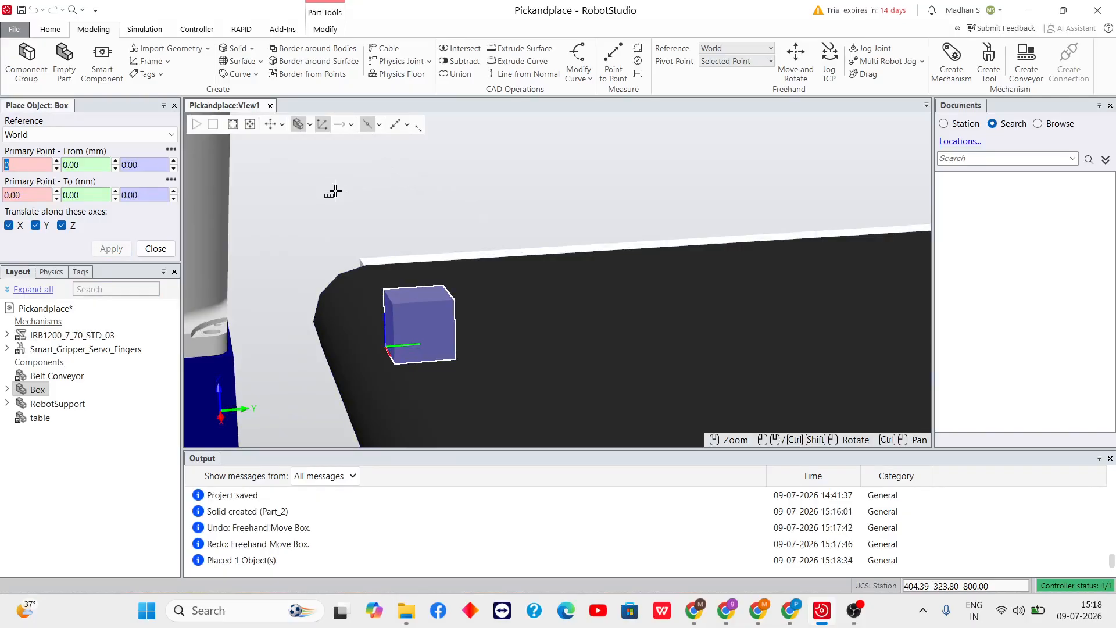
pyautogui.click(410, 210)
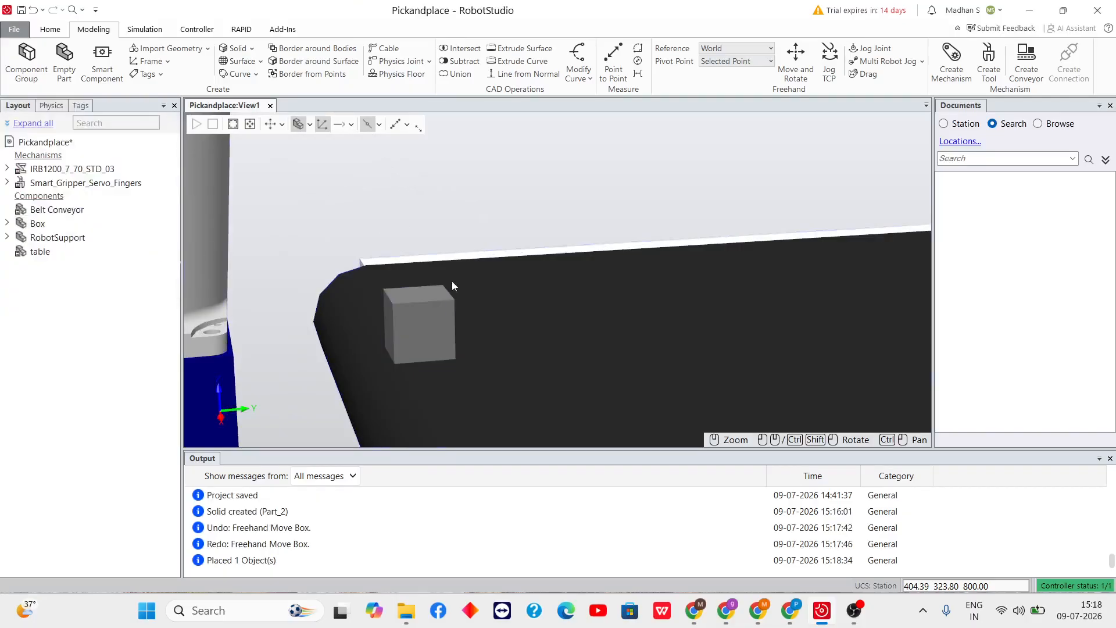
# Turn off the Snap Mid mode
pyautogui.scroll(5, 446, 348)
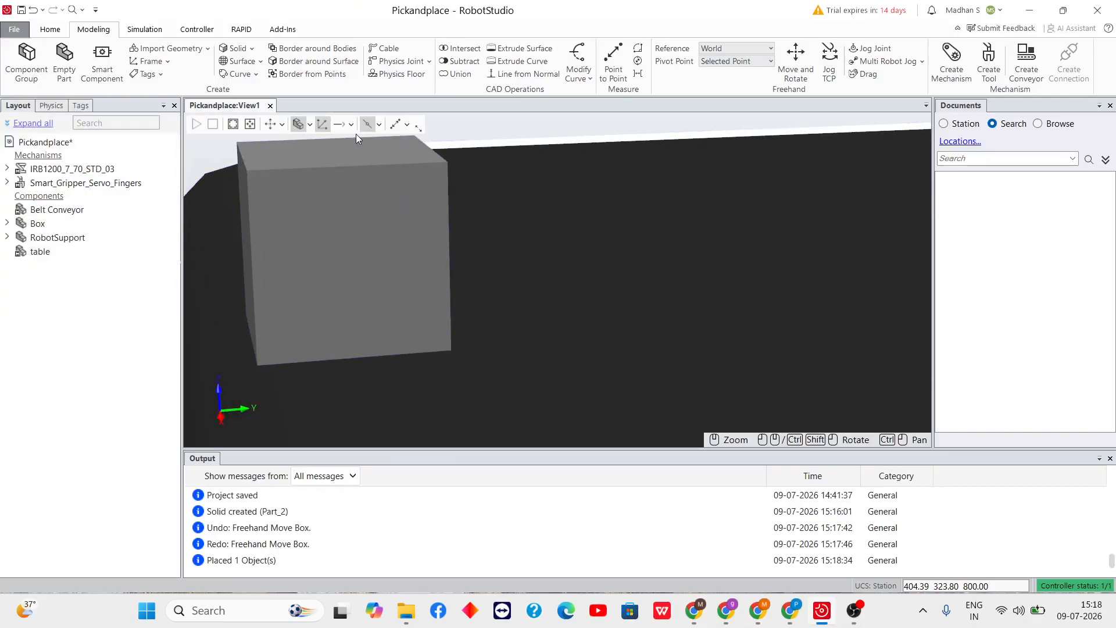
pyautogui.click(379, 125)
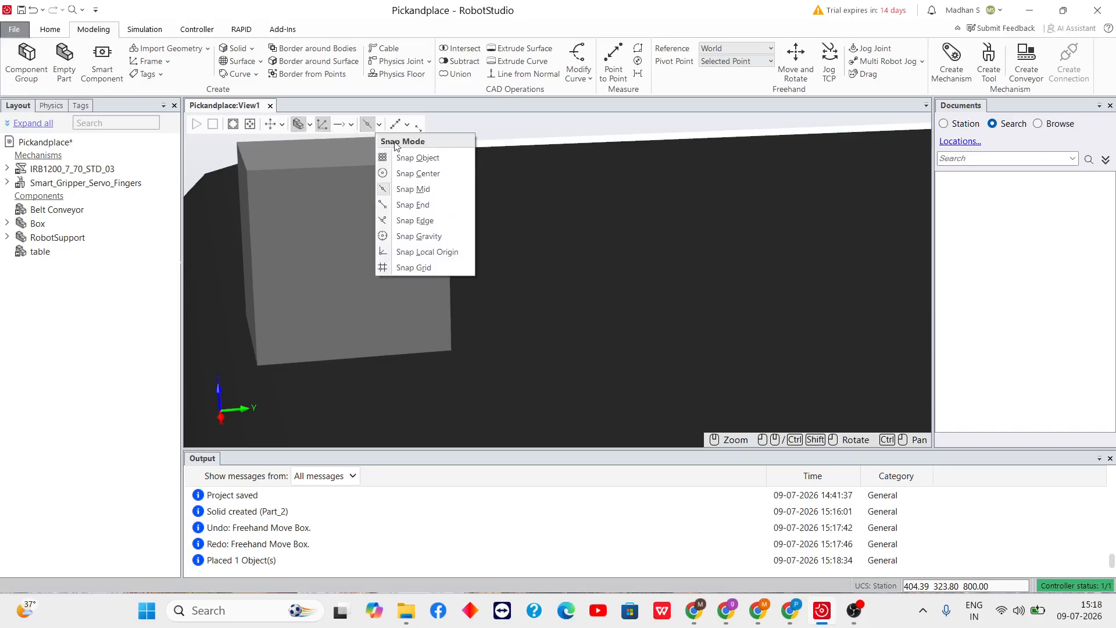
pyautogui.click(368, 124)
pyautogui.scroll(-3, 344, 279)
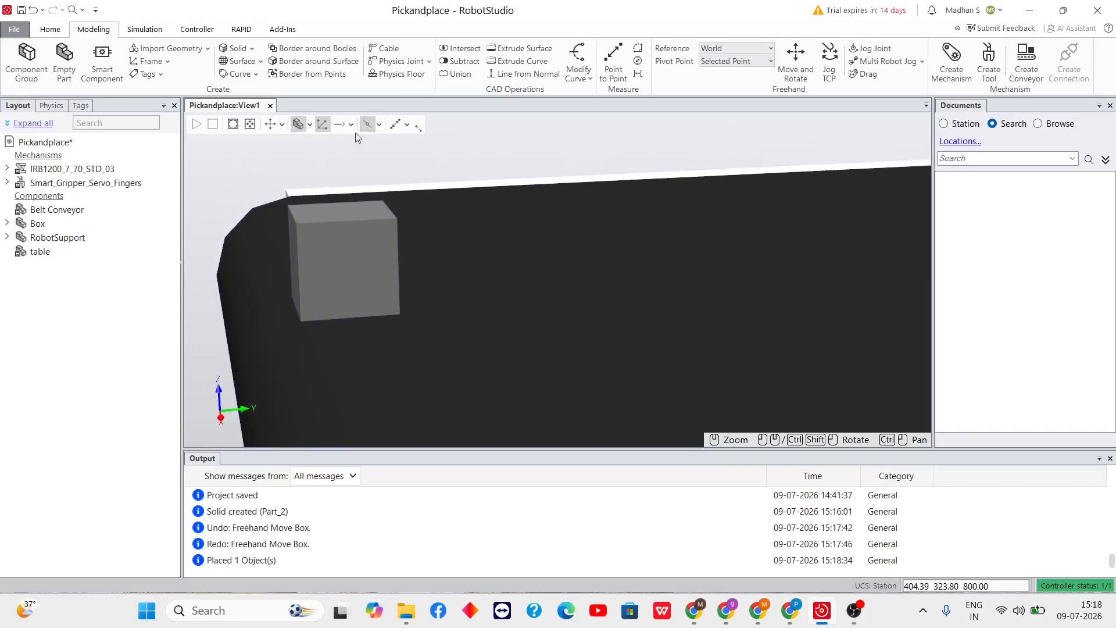
# Move the Box freehand about 102 mm along the belt in the positive Y direction
pyautogui.click(369, 266)
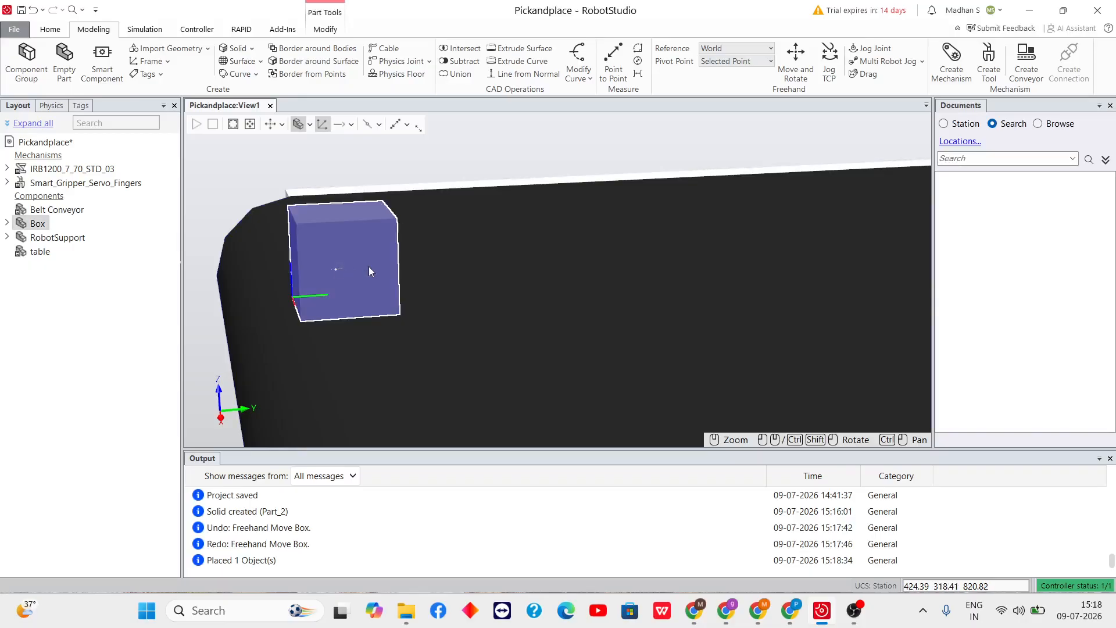
pyautogui.scroll(-5, 370, 263)
pyautogui.keyDown('ctrl'); pyautogui.keyDown('shift'); pyautogui.moveTo(379, 315); pyautogui.dragTo(411, 259); pyautogui.keyUp('shift'); pyautogui.keyUp('ctrl')
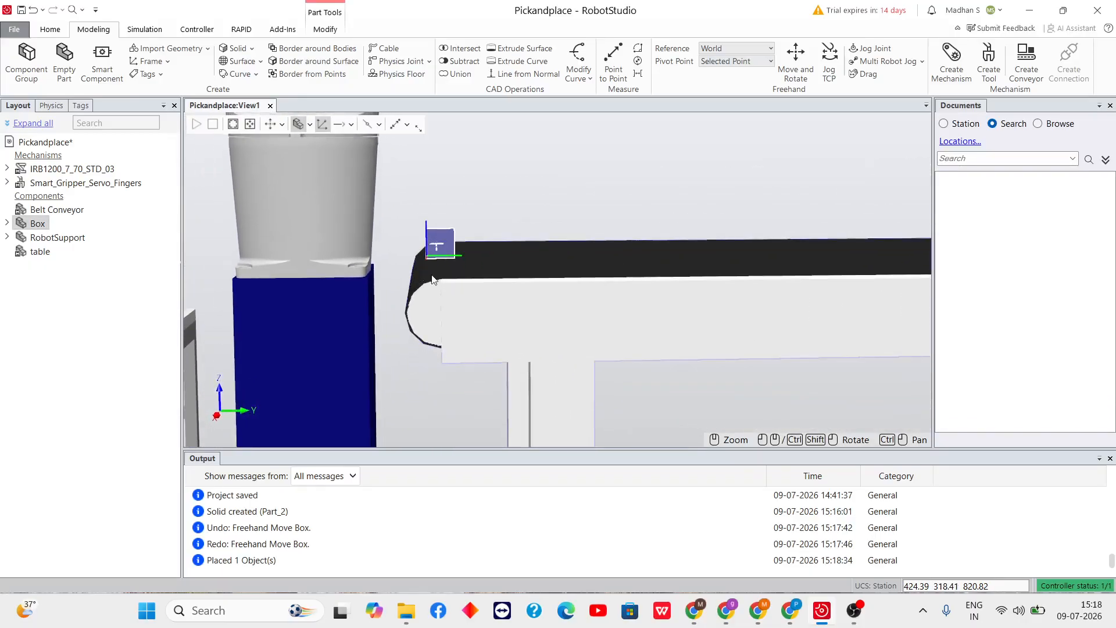
pyautogui.scroll(10, 431, 258)
pyautogui.keyDown('ctrl'); pyautogui.moveTo(370, 211); pyautogui.dragTo(391, 322); pyautogui.keyUp('ctrl')
pyautogui.scroll(-9, 458, 279)
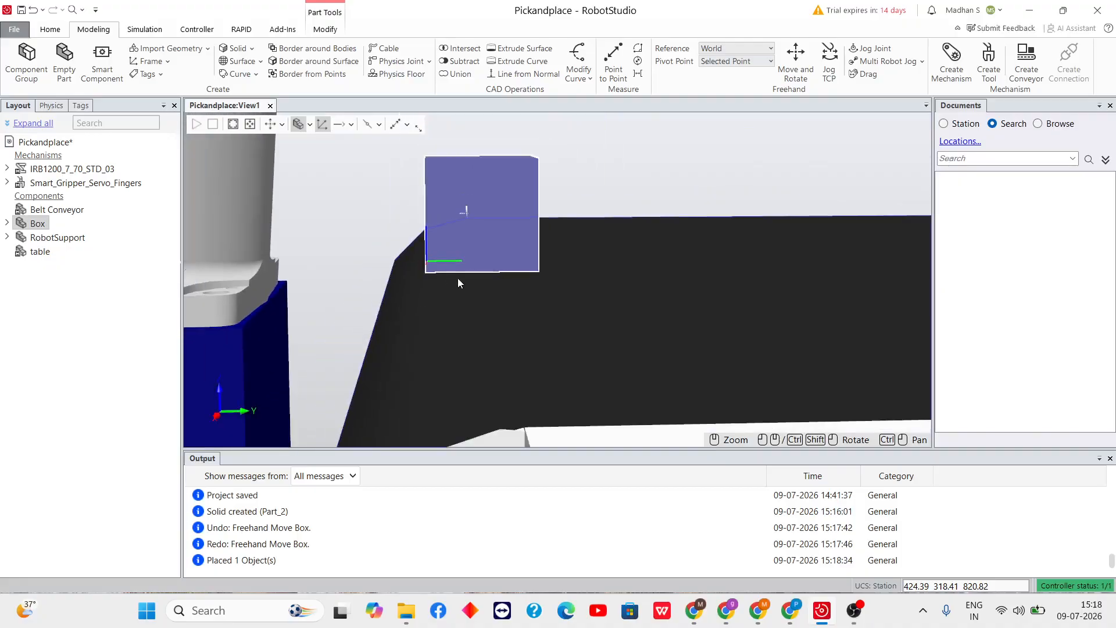
pyautogui.scroll(5, 504, 283)
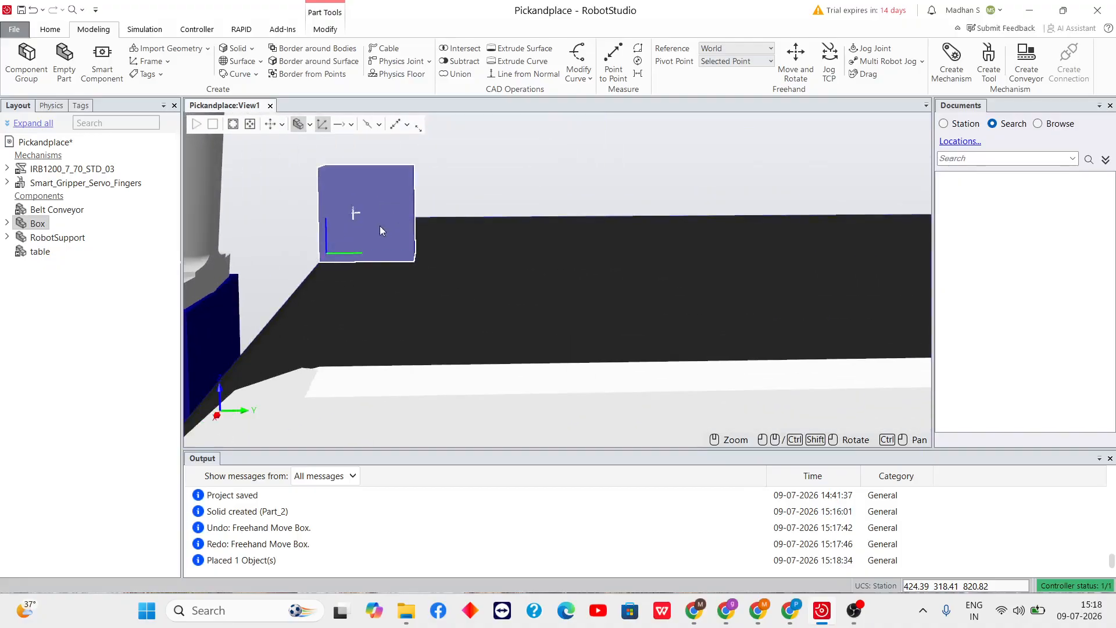
pyautogui.click(99, 317)
pyautogui.click(37, 225)
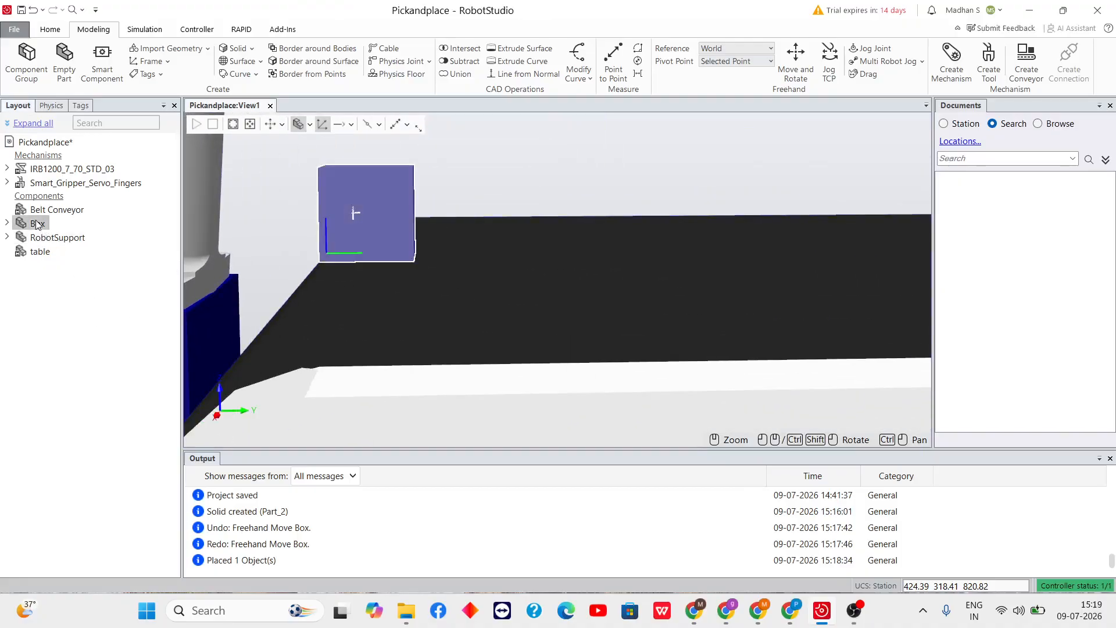
pyautogui.click(801, 65)
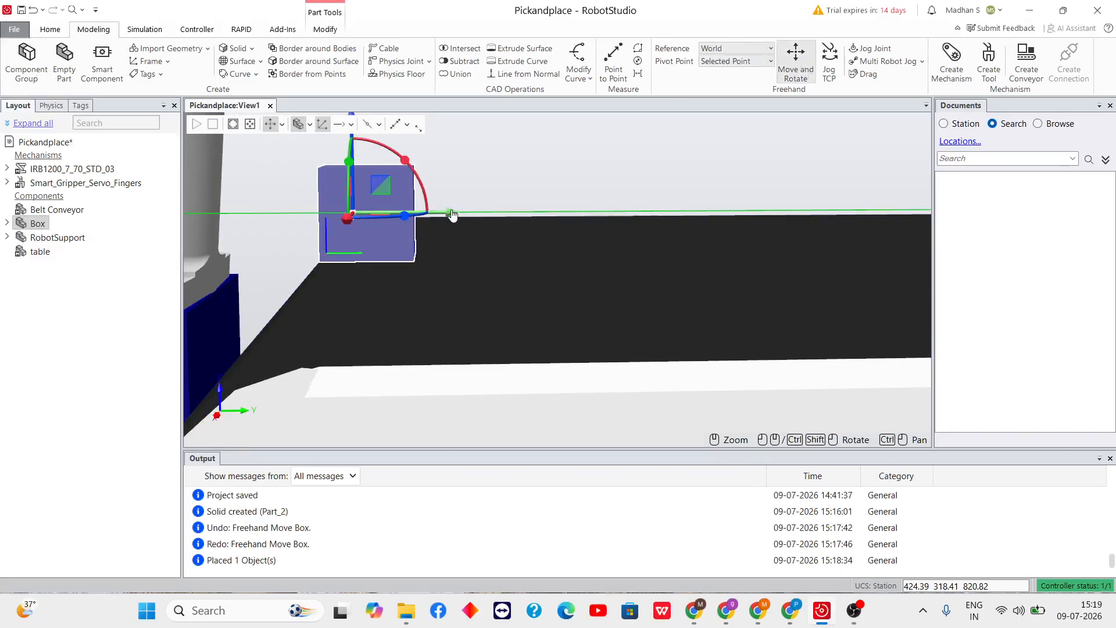
pyautogui.moveTo(452, 215); pyautogui.dragTo(690, 228)
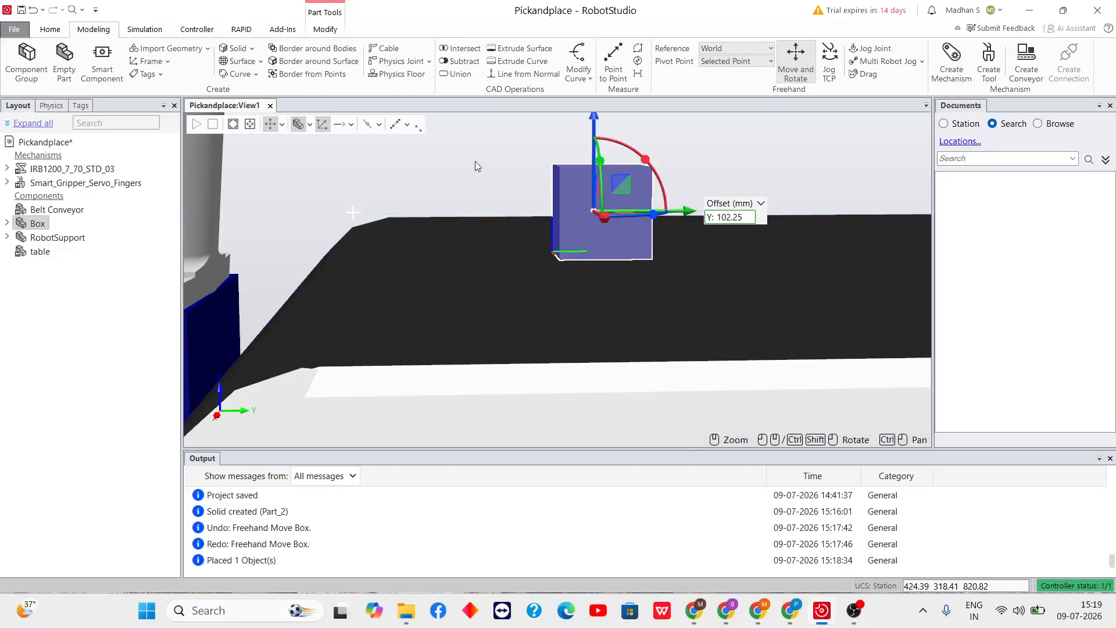
pyautogui.click(476, 162)
# Shift the Box about 79 mm further along the belt in the positive Y direction
pyautogui.scroll(2, 573, 291)
pyautogui.scroll(-5, 572, 292)
pyautogui.scroll(-6, 572, 288)
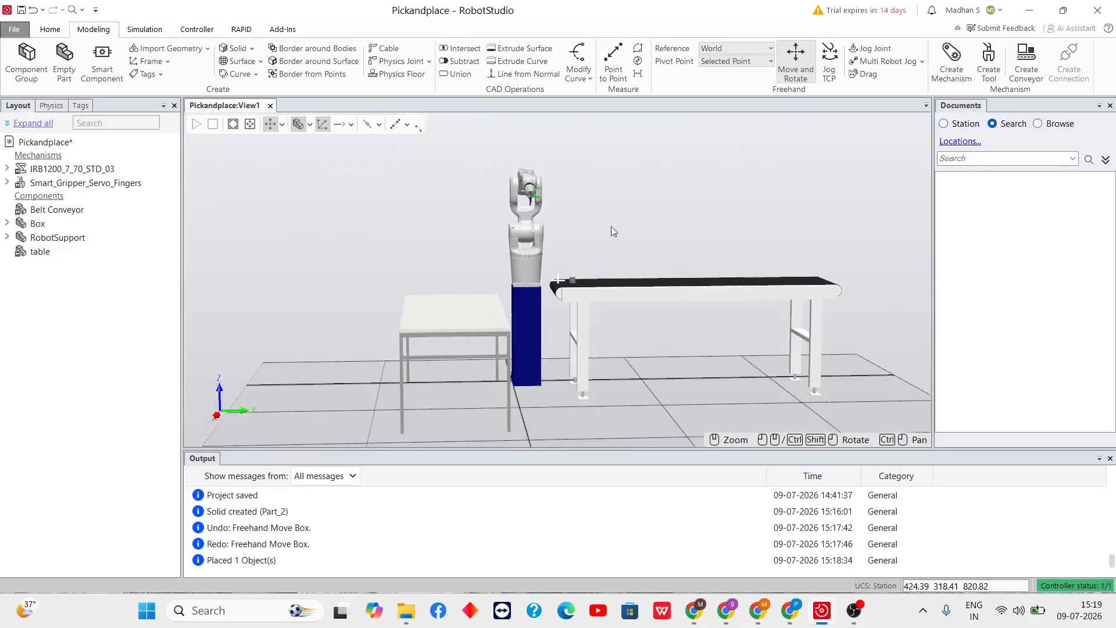
pyautogui.keyDown('ctrl'); pyautogui.keyDown('shift'); pyautogui.moveTo(619, 211); pyautogui.dragTo(708, 227); pyautogui.keyUp('shift'); pyautogui.keyUp('ctrl')
pyautogui.scroll(5, 632, 221)
pyautogui.scroll(2, 632, 221)
pyautogui.click(532, 224)
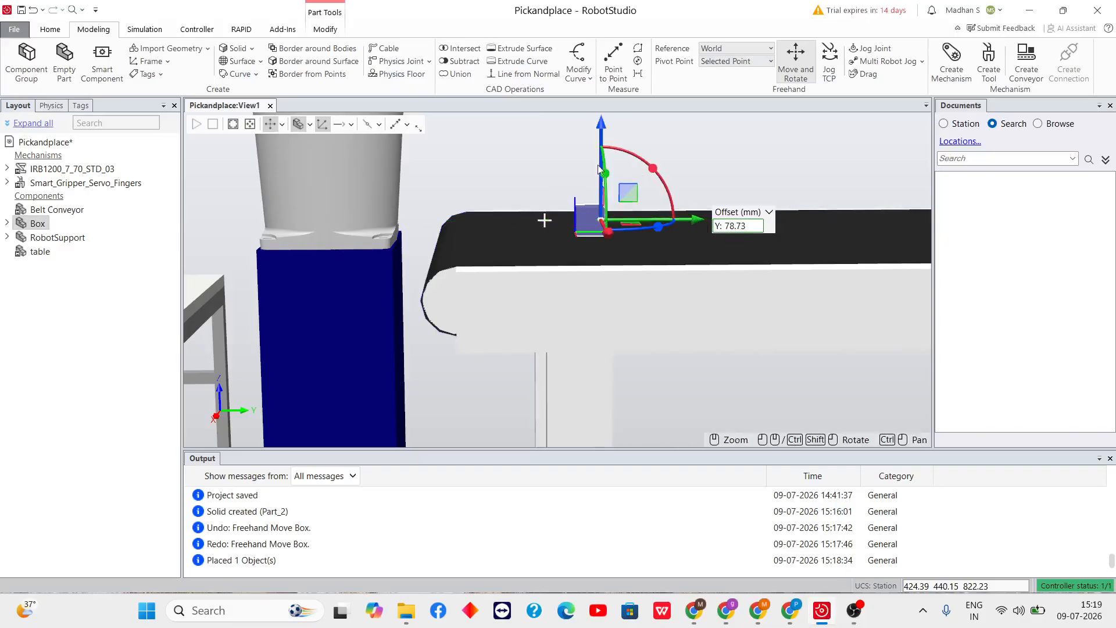
pyautogui.click(543, 155)
# Select the Box on the belt and turn off the freehand Move and Rotate mode
pyautogui.scroll(-8, 550, 165)
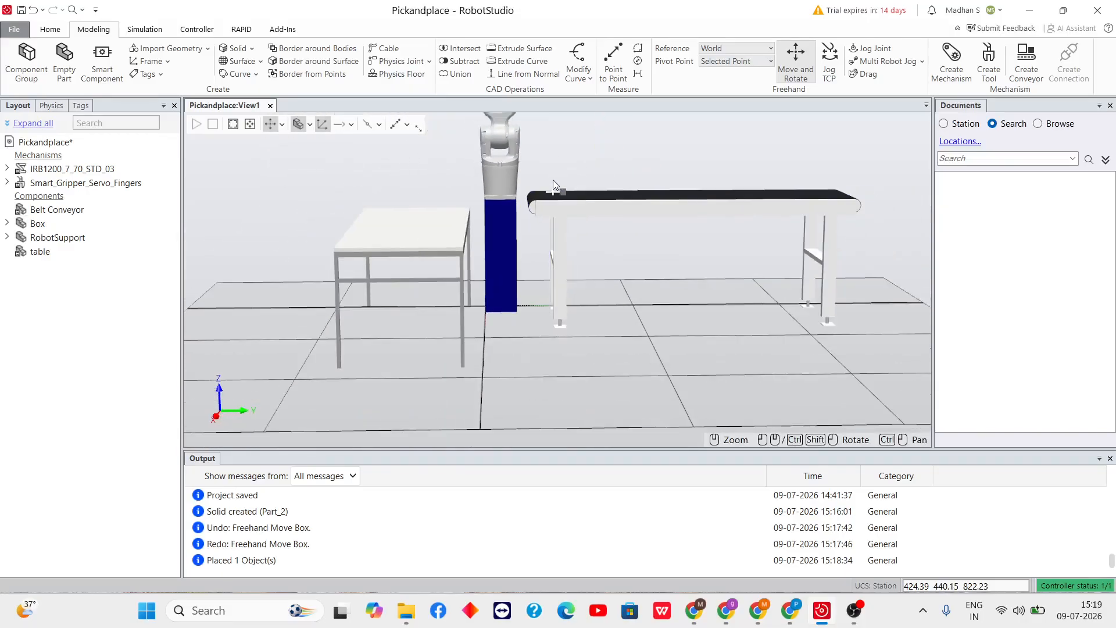
pyautogui.scroll(5, 576, 176)
pyautogui.moveTo(576, 177)
pyautogui.keyDown('ctrl'); pyautogui.keyDown('shift'); pyautogui.mouseDown()
pyautogui.moveTo(539, 143)
pyautogui.moveTo(559, 146)
pyautogui.moveTo(558, 164)
pyautogui.mouseUp(); pyautogui.keyUp('shift'); pyautogui.keyUp('ctrl')
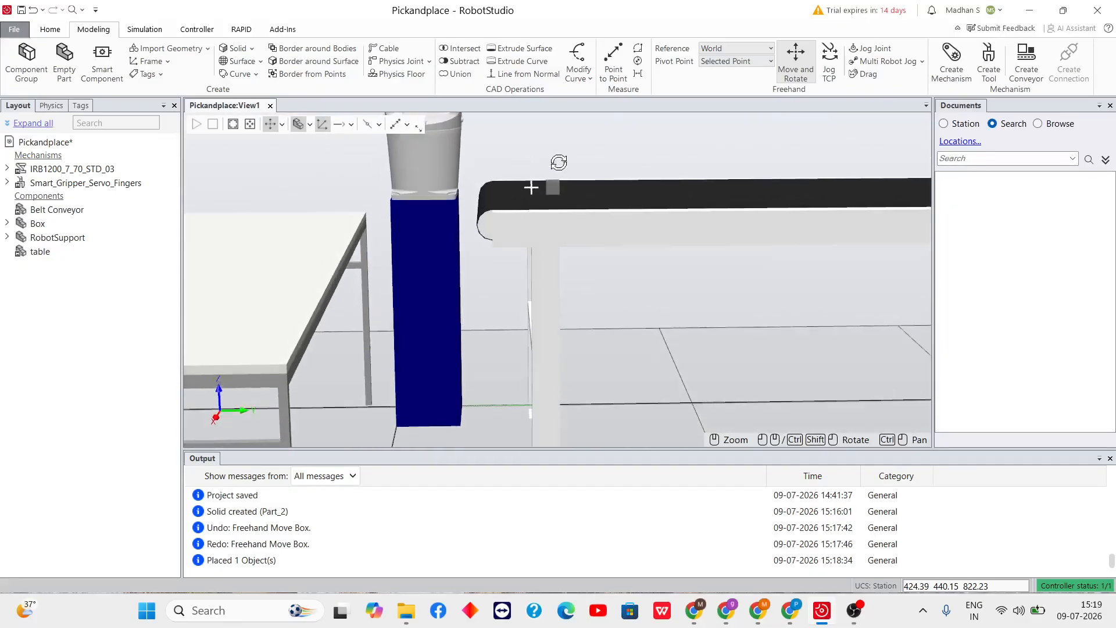
pyautogui.scroll(3, 558, 168)
pyautogui.scroll(2, 544, 200)
pyautogui.click(541, 200)
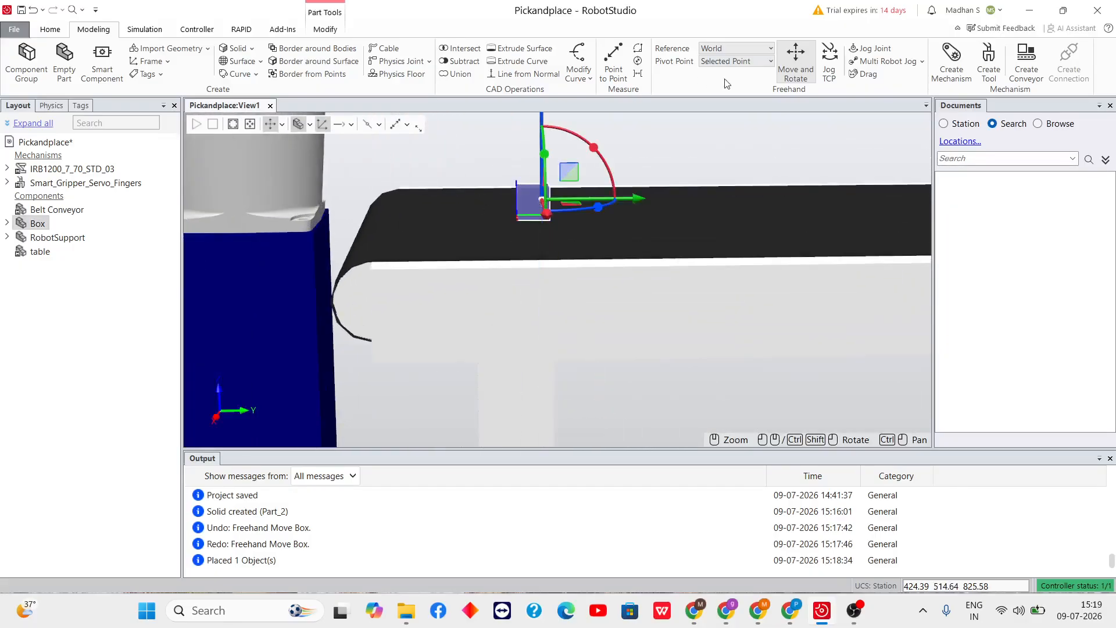
pyautogui.click(796, 58)
# Set the color of the Box to the basic red
pyautogui.rightClick(541, 197)
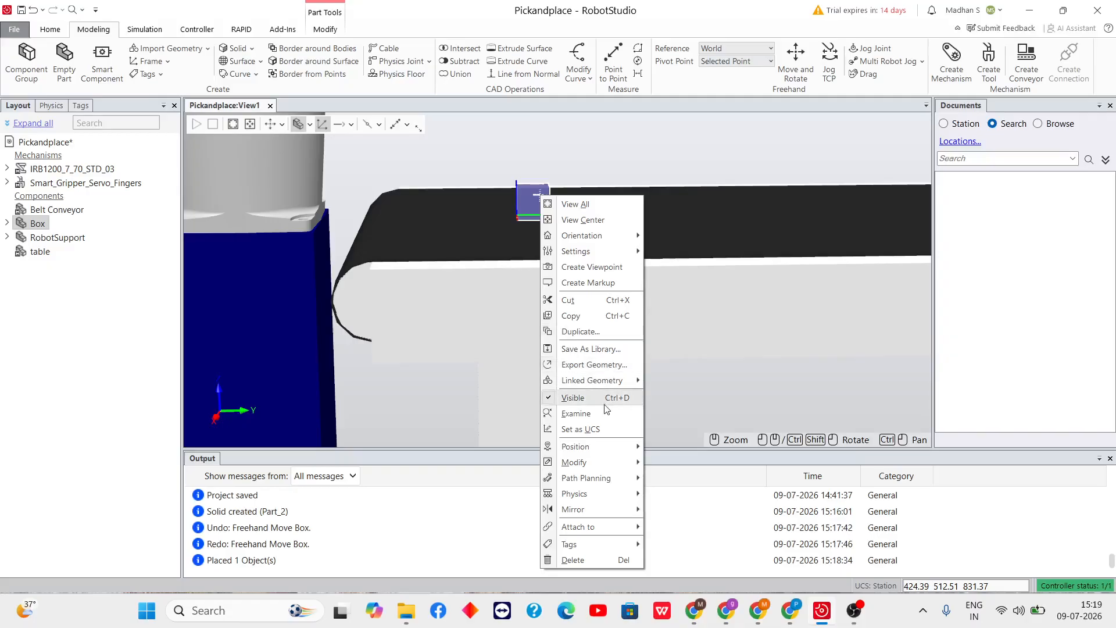
pyautogui.moveTo(617, 462)
pyautogui.click(690, 300)
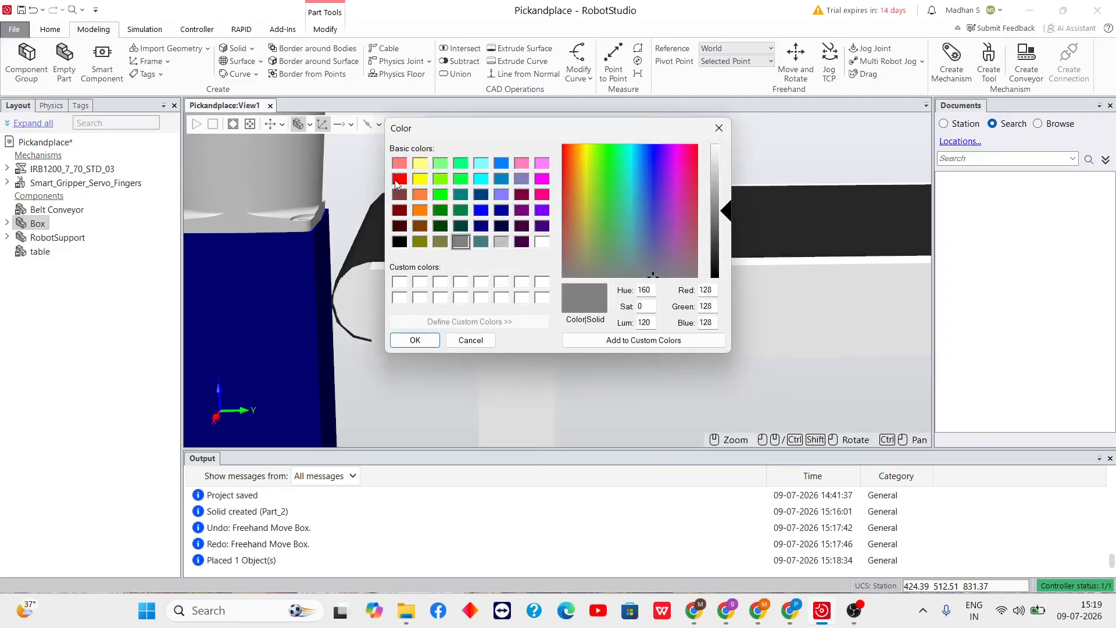
pyautogui.click(396, 180)
pyautogui.click(414, 341)
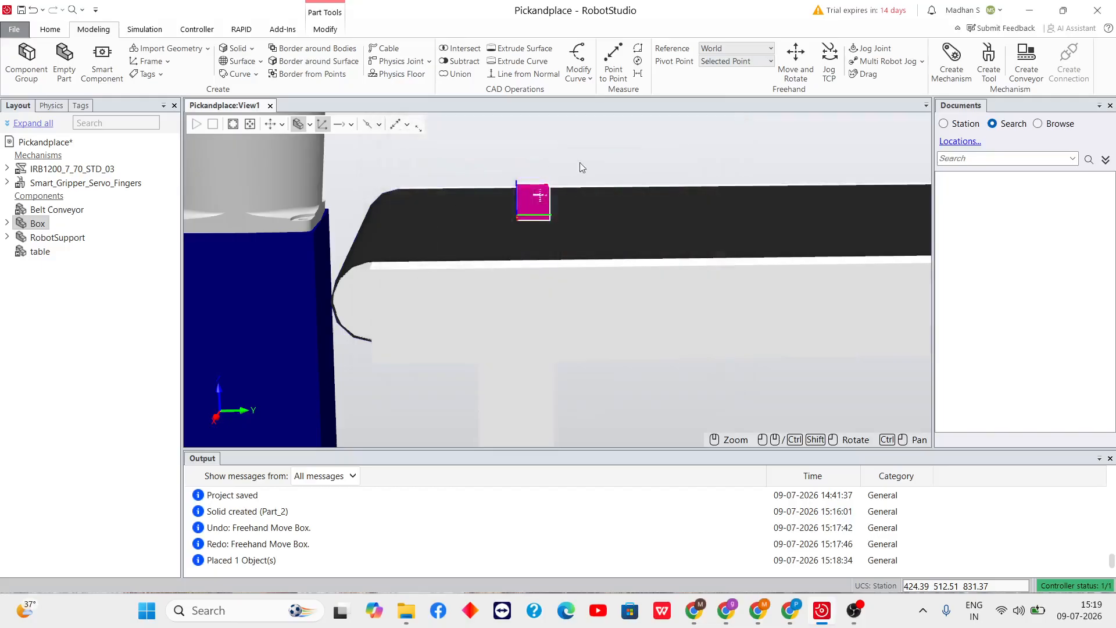
# Change the color of the Box on the belt to the basic cyan
pyautogui.click(616, 160)
pyautogui.scroll(-3, 576, 183)
pyautogui.scroll(3, 550, 191)
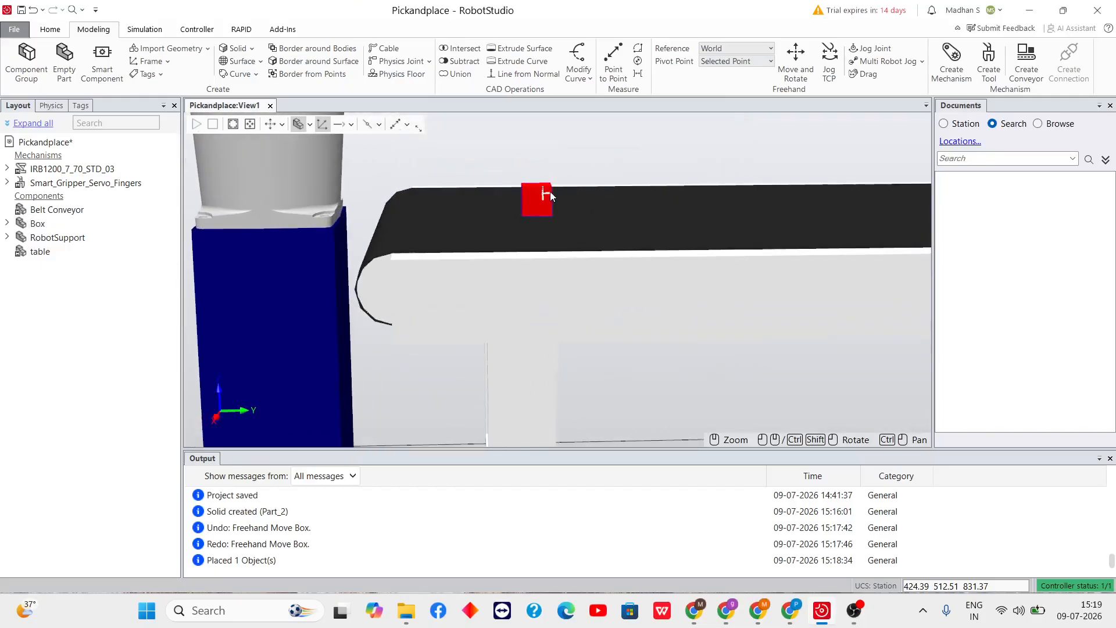
pyautogui.rightClick(528, 193)
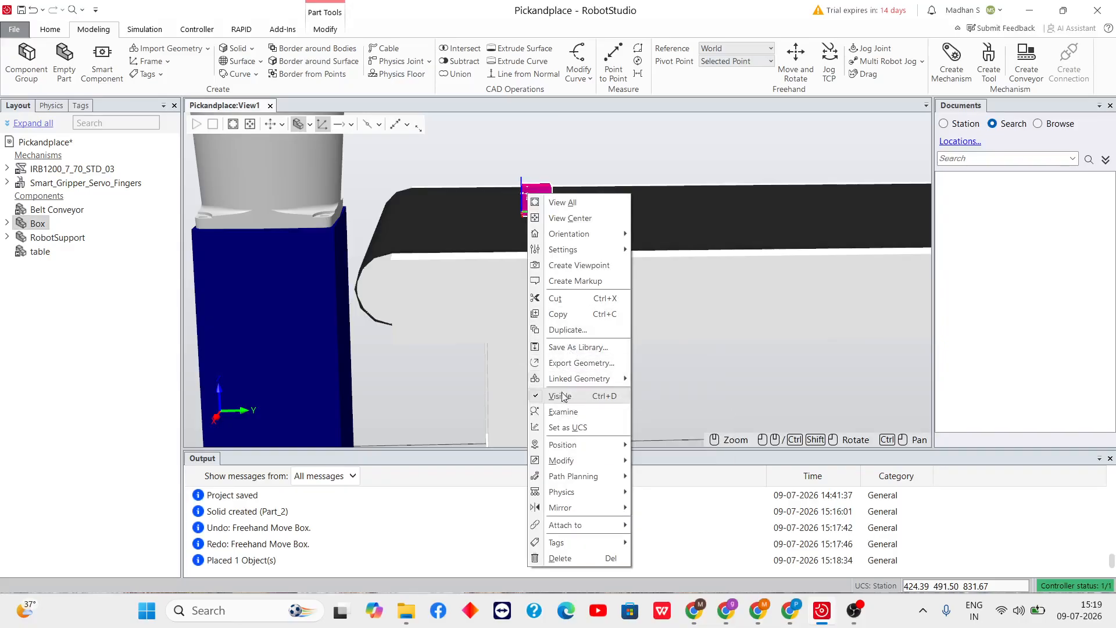
pyautogui.moveTo(587, 451)
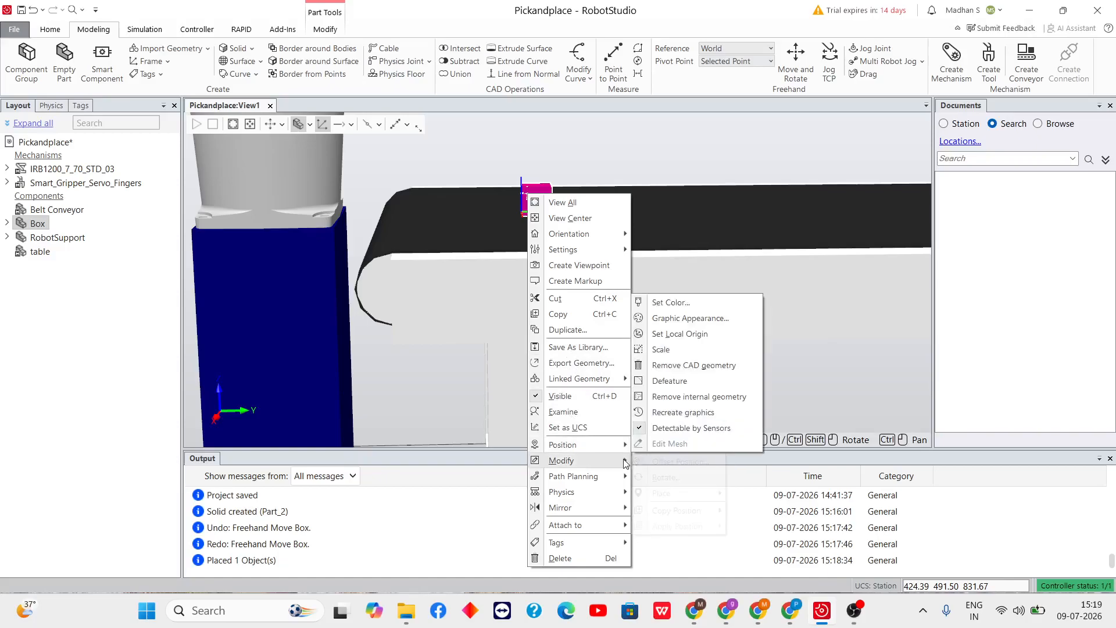
pyautogui.click(679, 308)
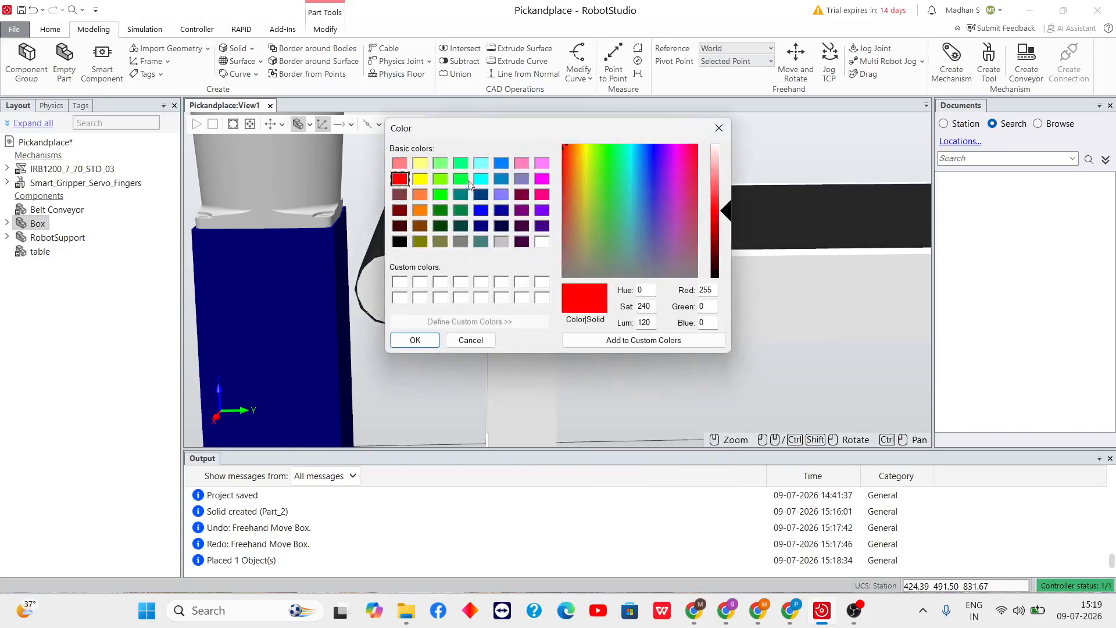
pyautogui.click(481, 179)
pyautogui.click(415, 341)
pyautogui.click(614, 139)
pyautogui.scroll(-5, 582, 161)
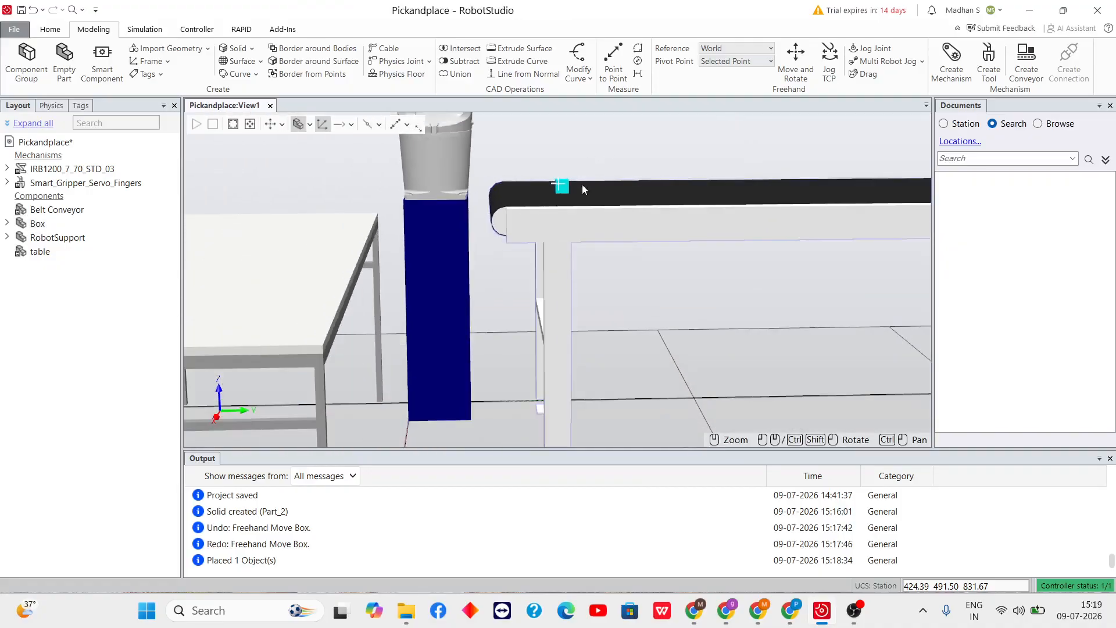
pyautogui.scroll(3, 583, 185)
pyautogui.scroll(-2, 216, 229)
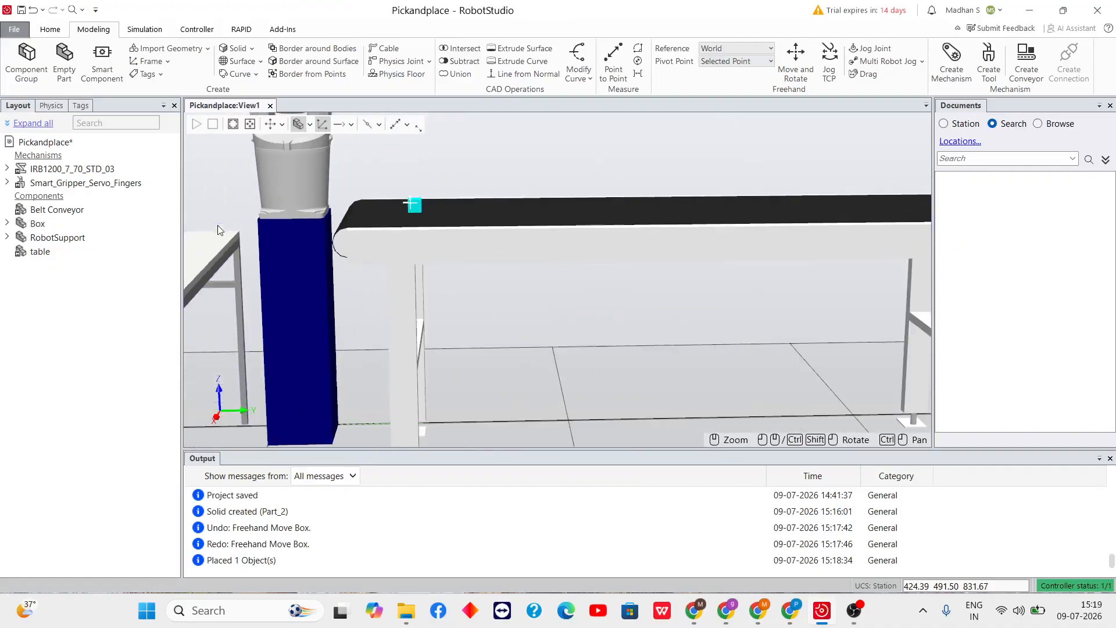
# Display the IRB1200_7_70_STD_03 wrist work envelope as 2D outline and 3D volume to check its reach over the conveyor and table, and hide it again
pyautogui.keyDown('ctrl'); pyautogui.keyDown('shift'); pyautogui.moveTo(213, 200); pyautogui.dragTo(652, 354); pyautogui.keyUp('shift'); pyautogui.keyUp('ctrl')
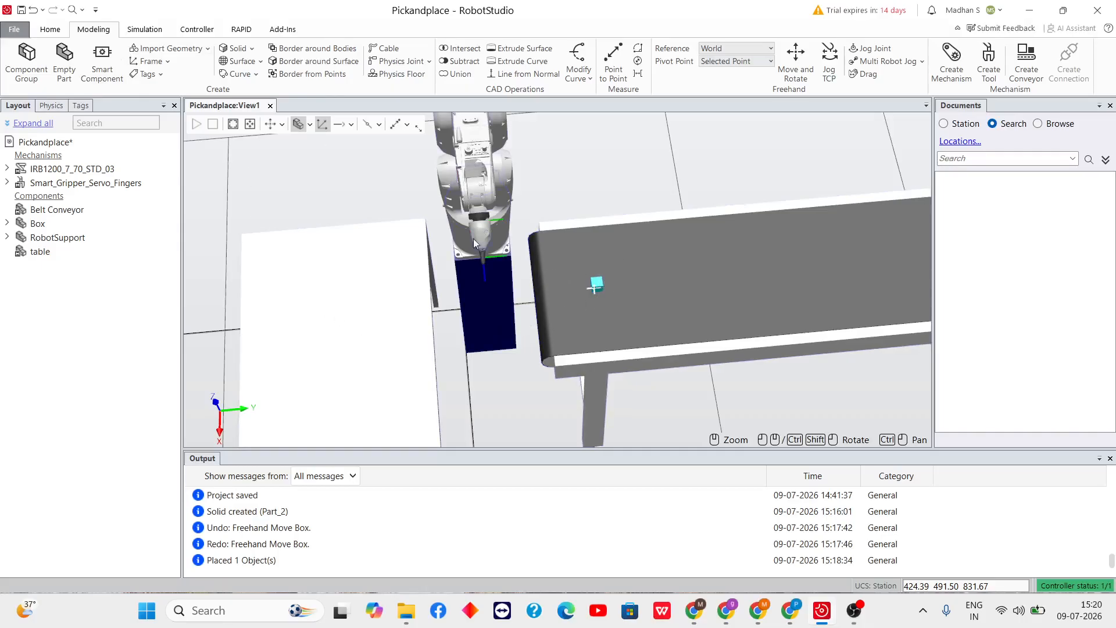
pyautogui.rightClick(64, 168)
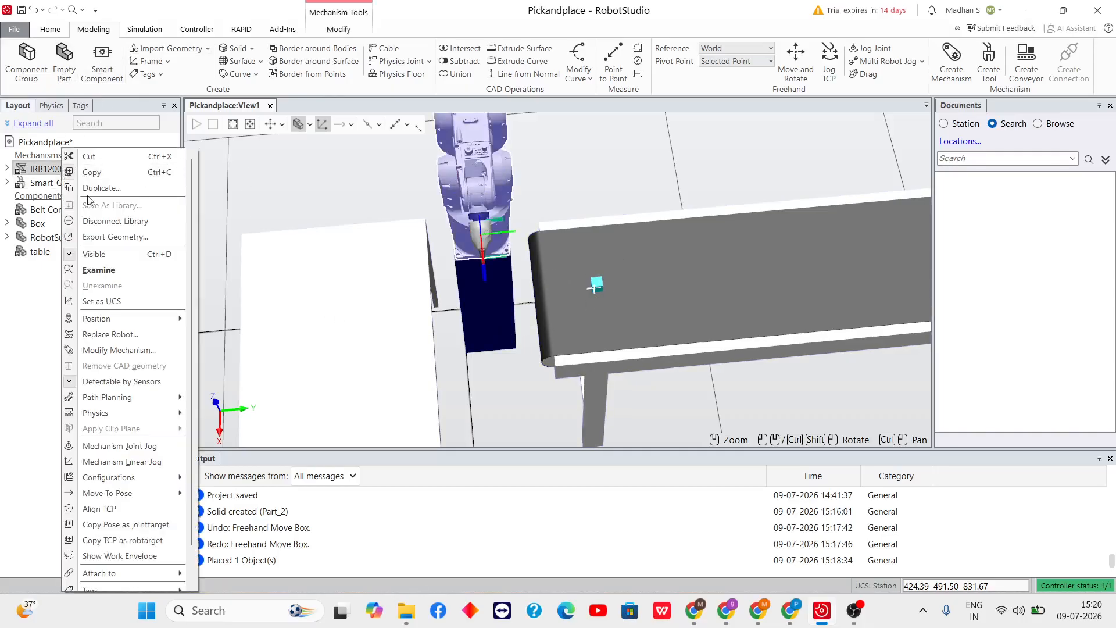
pyautogui.click(129, 556)
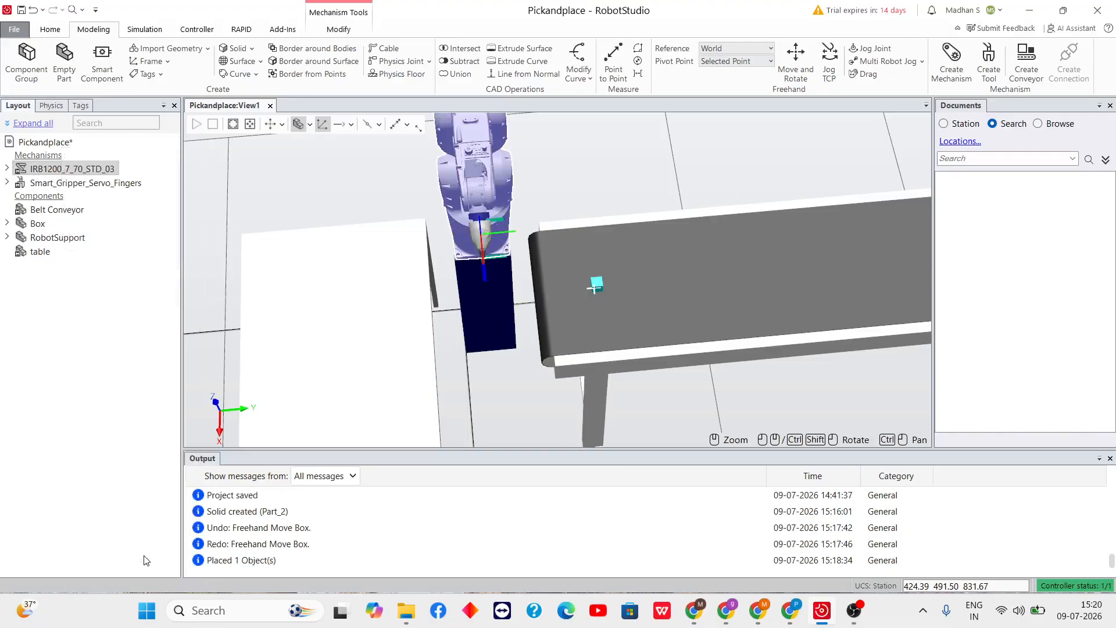
pyautogui.click(10, 210)
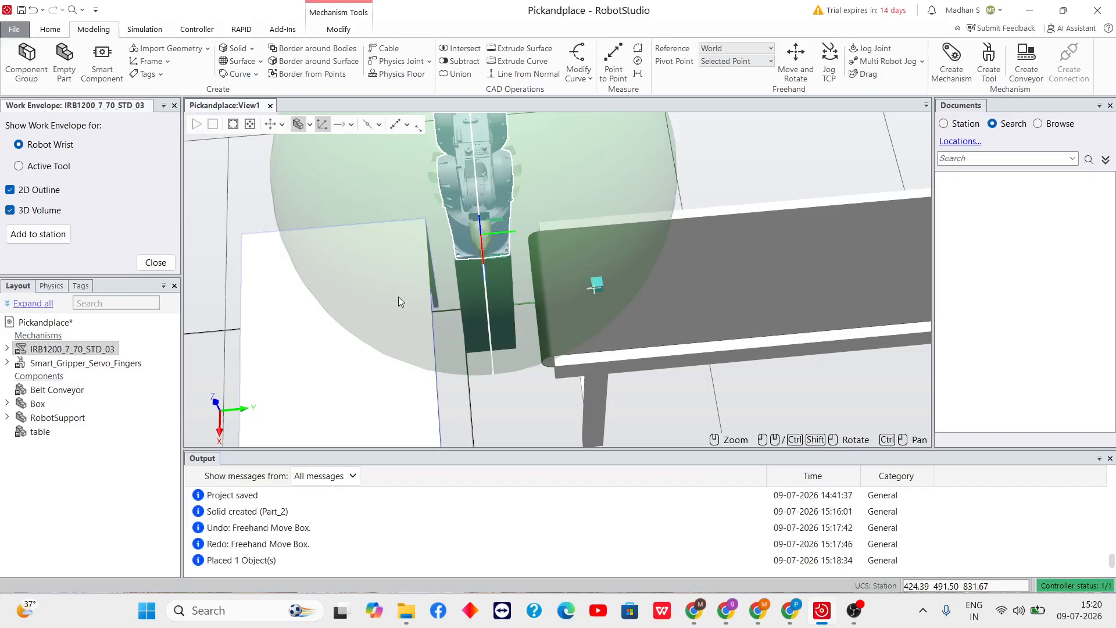
pyautogui.click(10, 190)
pyautogui.click(47, 209)
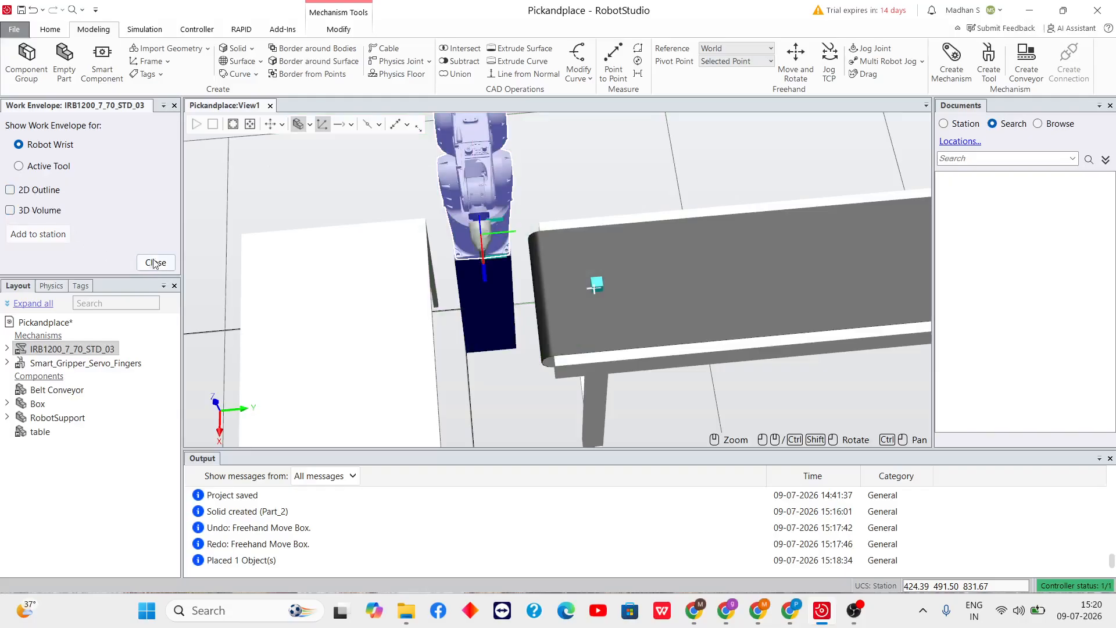
pyautogui.click(155, 262)
pyautogui.click(63, 336)
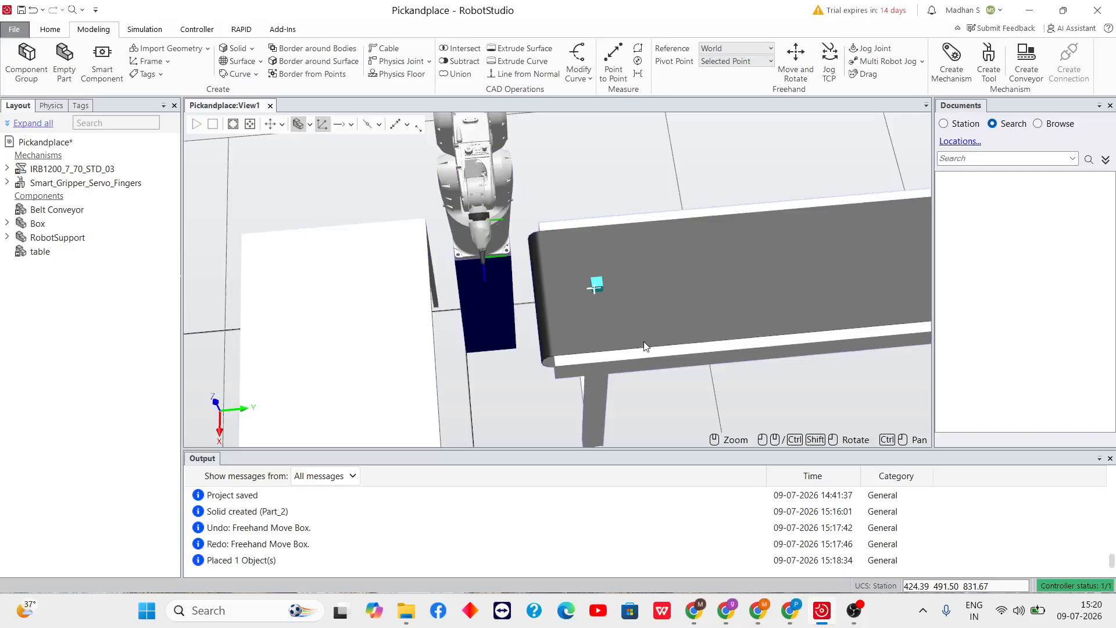
# Highlight the Box, Belt Conveyor and table in turn to examine the pick and place areas beside the robot
pyautogui.scroll(3, 605, 288)
pyautogui.scroll(-4, 596, 291)
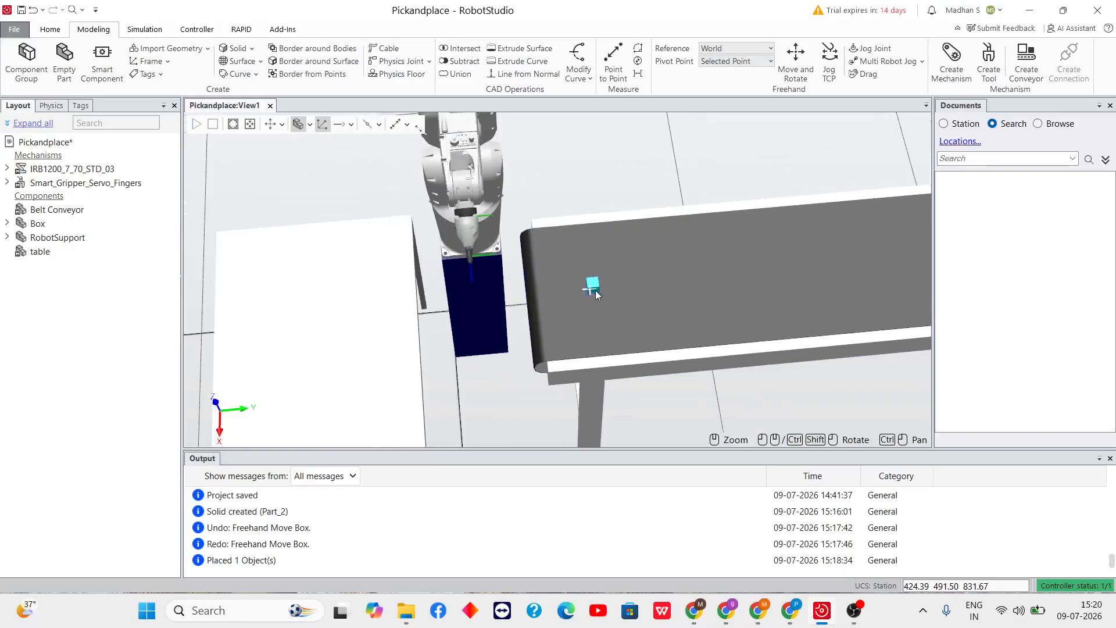
pyautogui.click(37, 223)
pyautogui.click(39, 252)
pyautogui.click(53, 210)
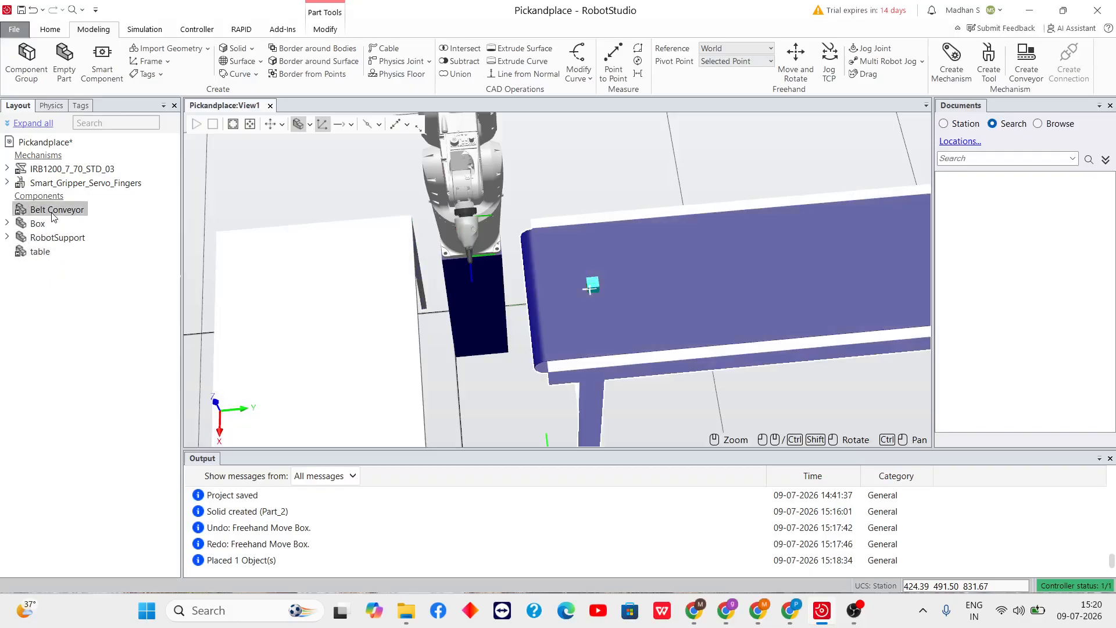
pyautogui.click(561, 186)
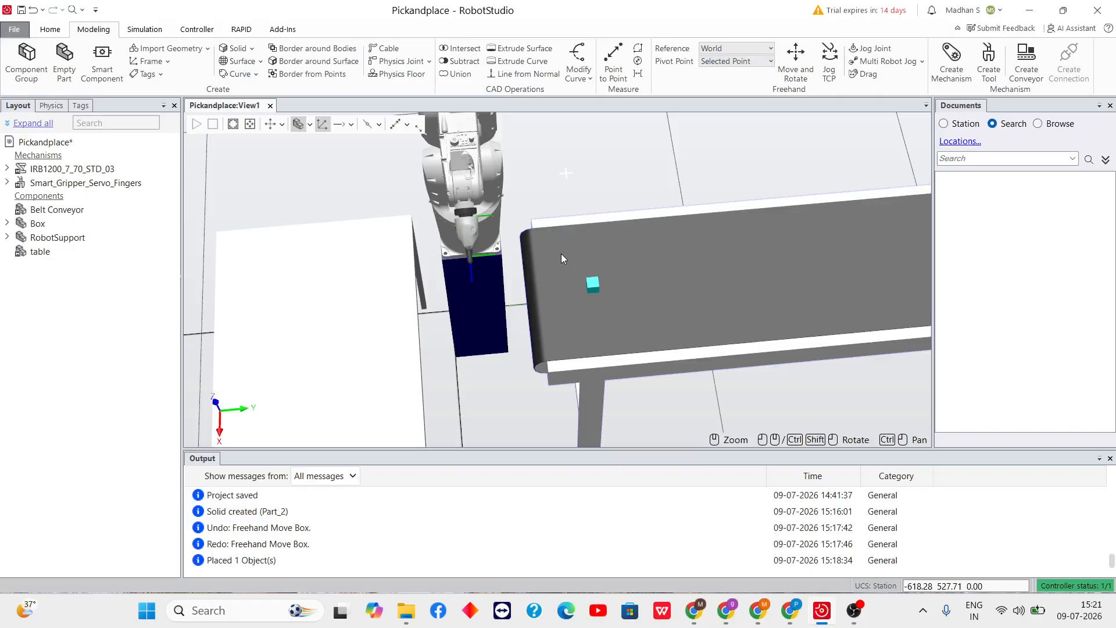
pyautogui.click(568, 233)
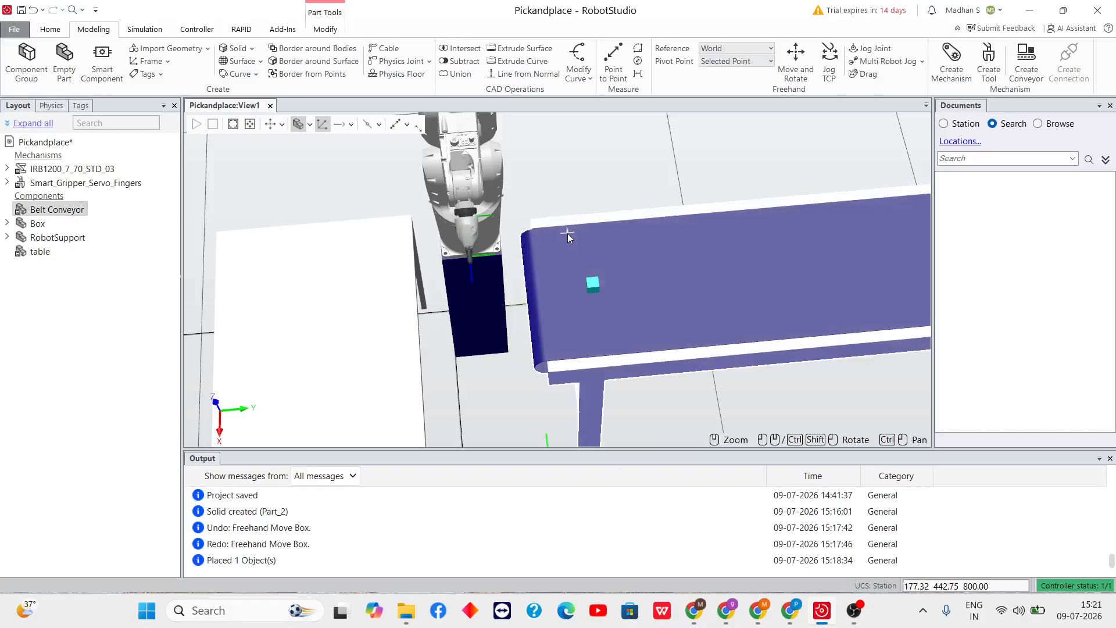
pyautogui.click(365, 267)
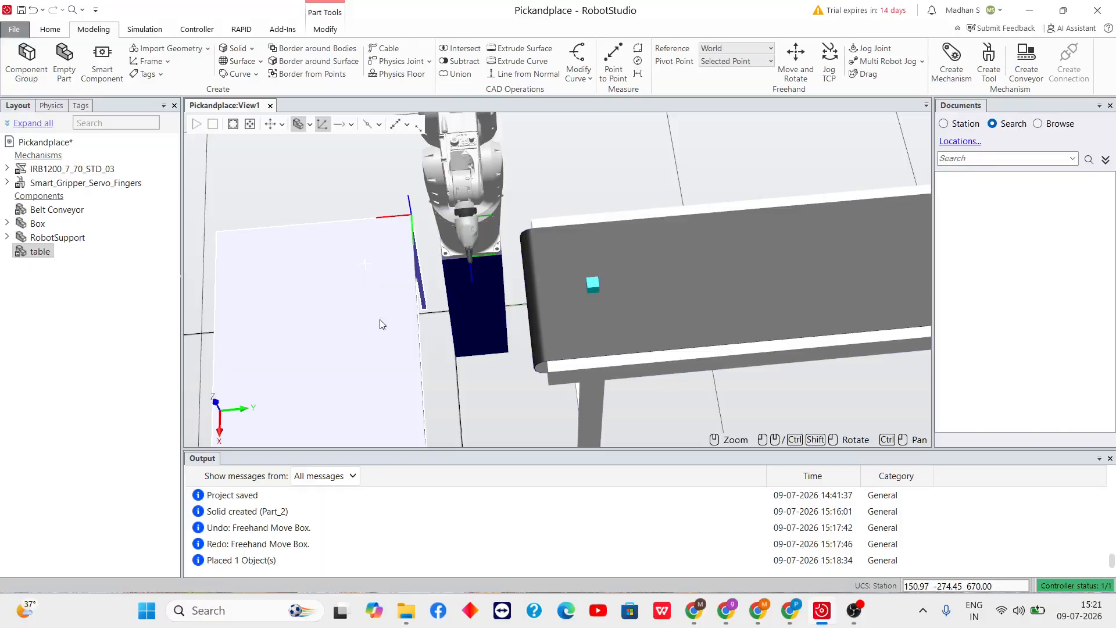
pyautogui.click(557, 238)
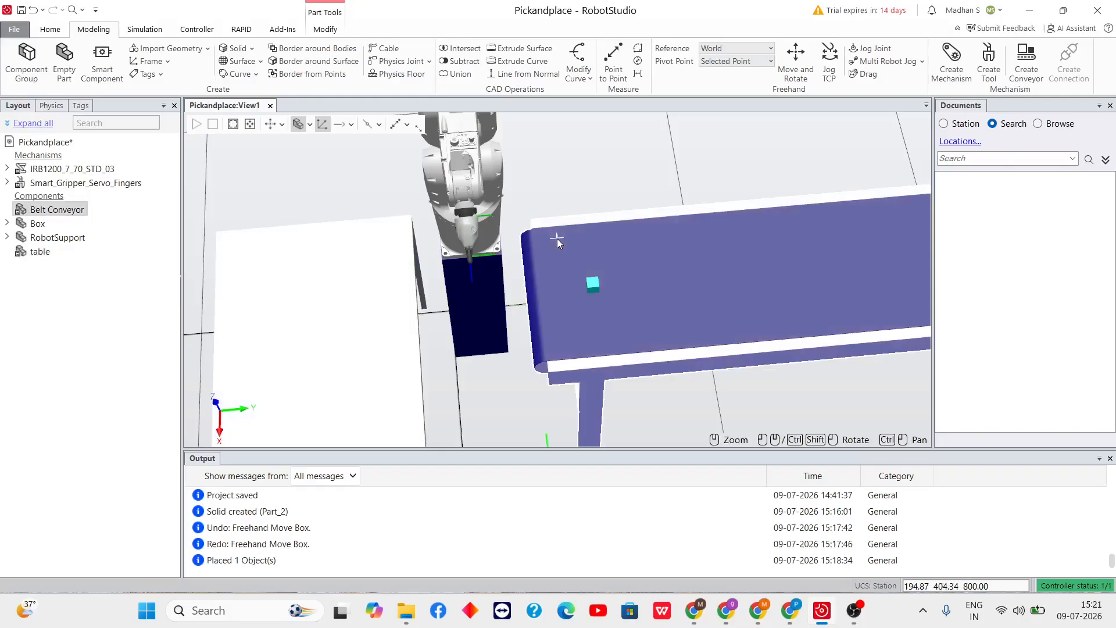
pyautogui.click(320, 280)
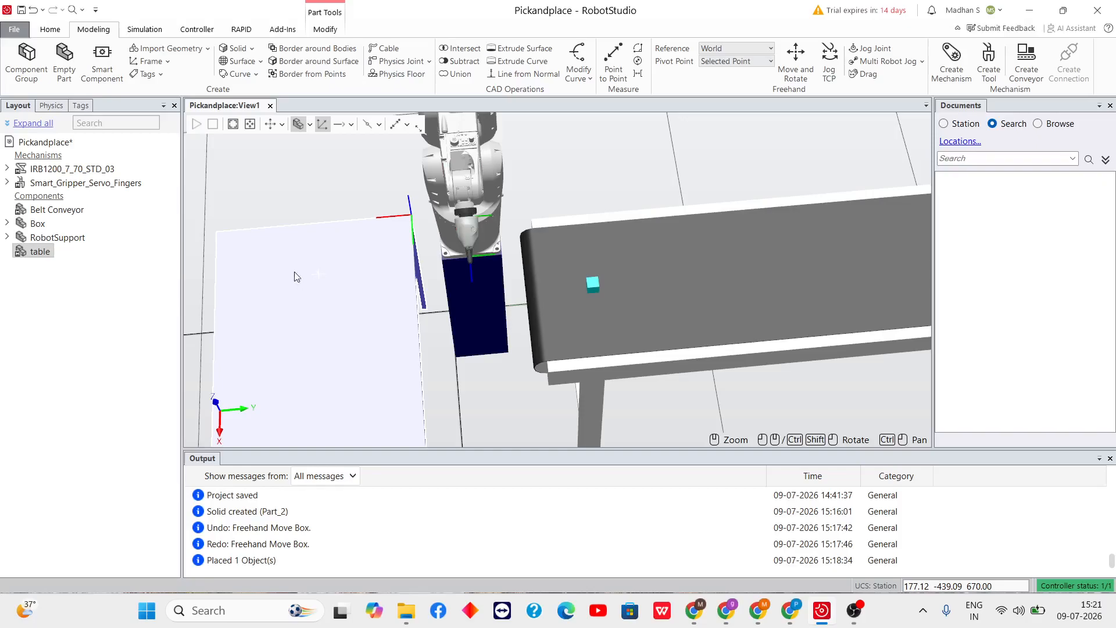
pyautogui.click(86, 316)
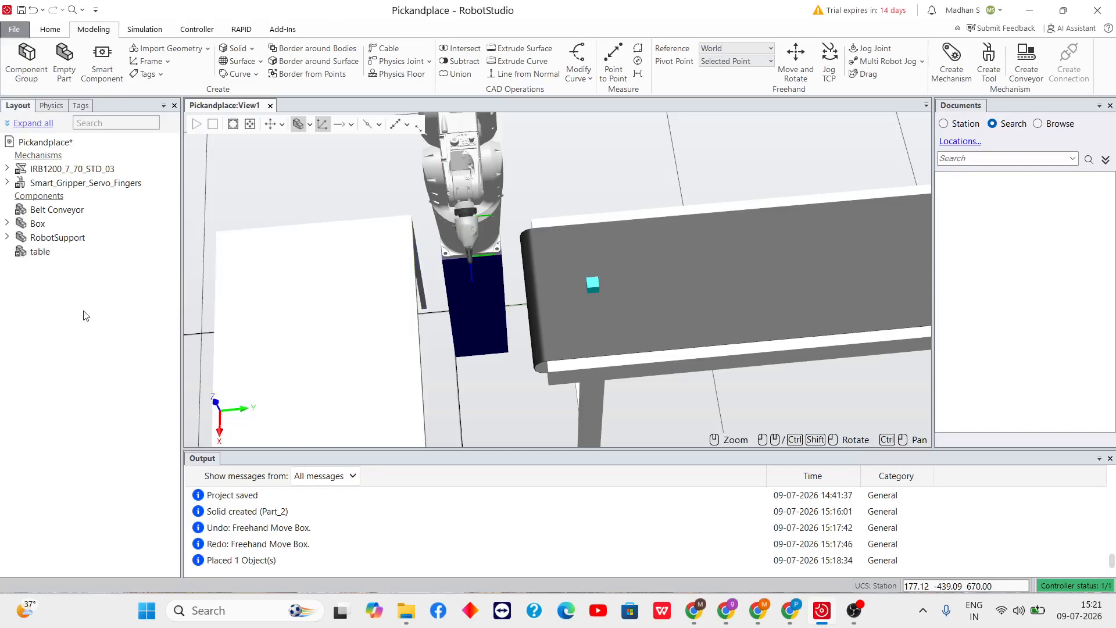
pyautogui.click(52, 106)
pyautogui.click(15, 110)
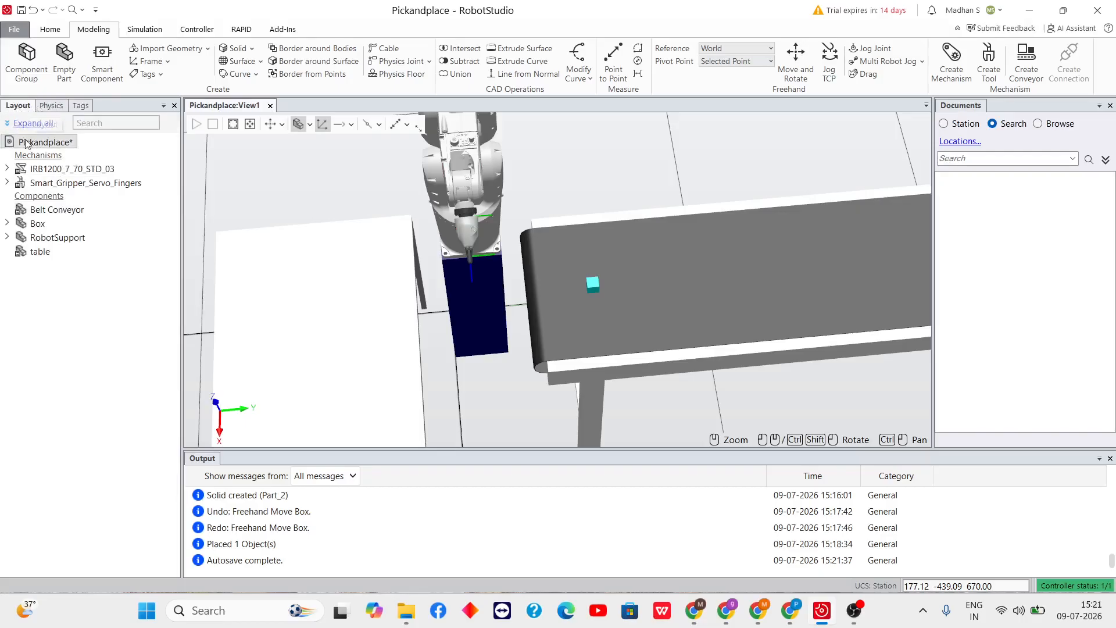
pyautogui.click(47, 107)
pyautogui.click(18, 107)
pyautogui.click(96, 10)
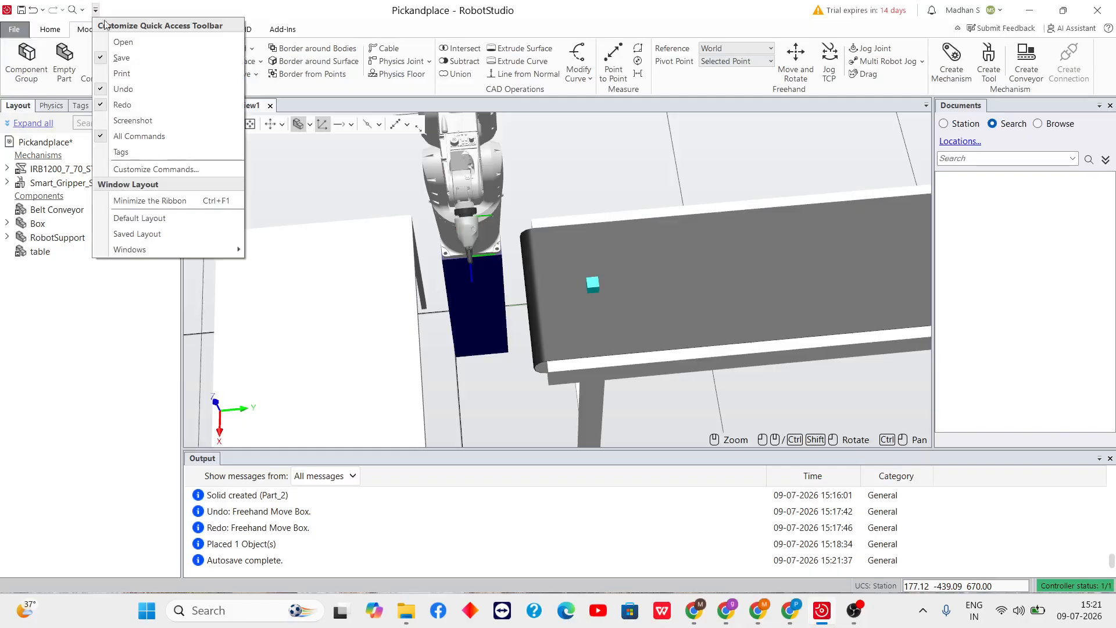
pyautogui.click(164, 213)
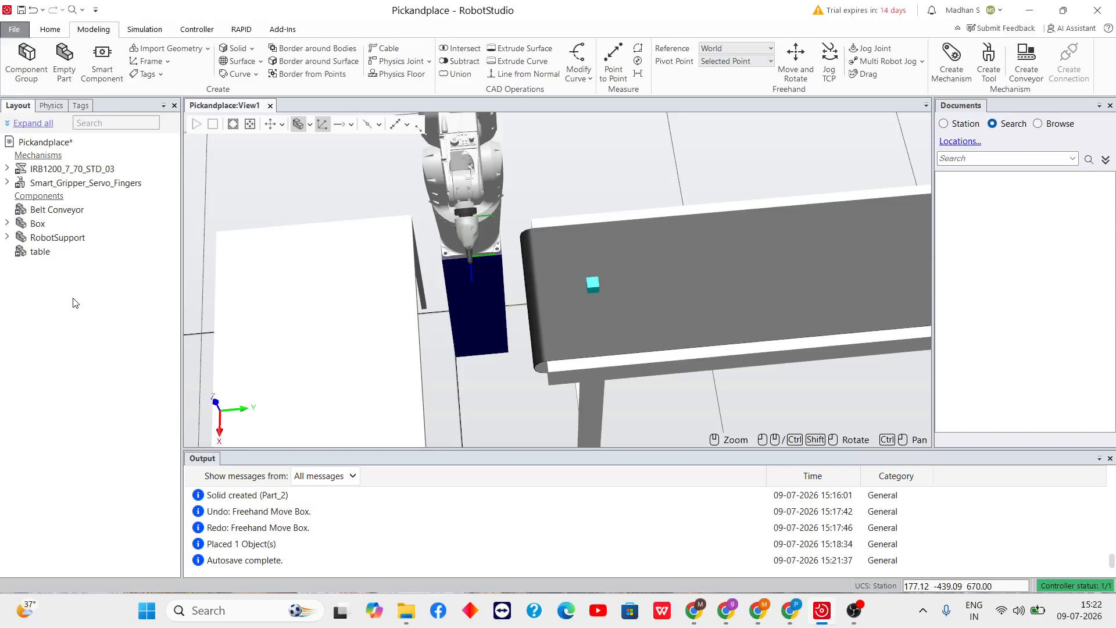
# Expand the paths and targets structure of the IRB1200_7_70 controller down to the workobjects and targets of T_ROB1
pyautogui.click(50, 32)
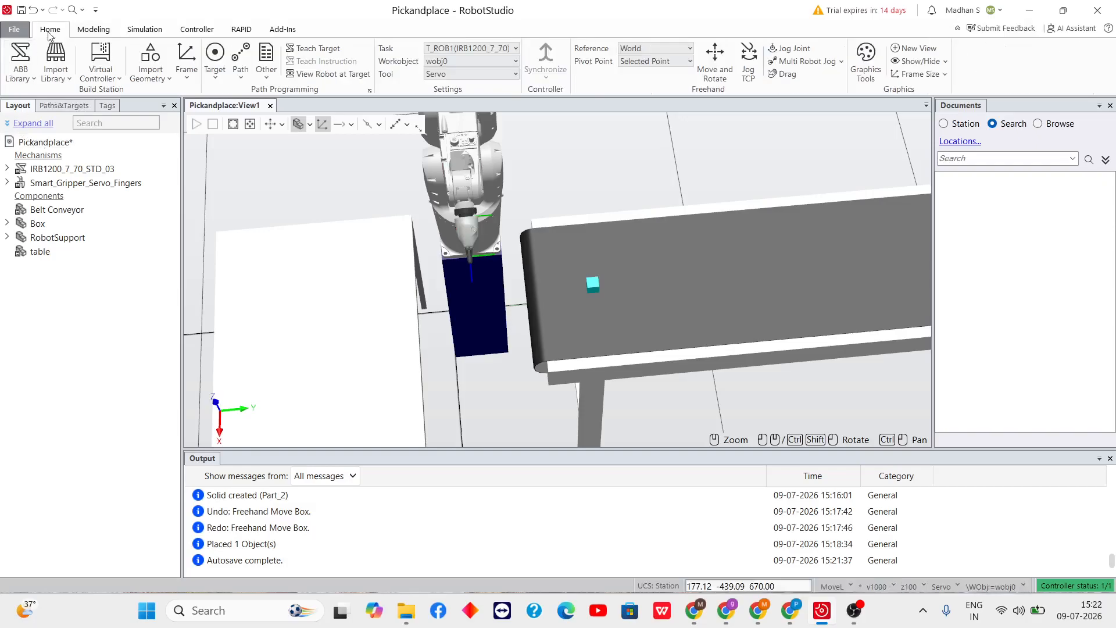
pyautogui.click(63, 110)
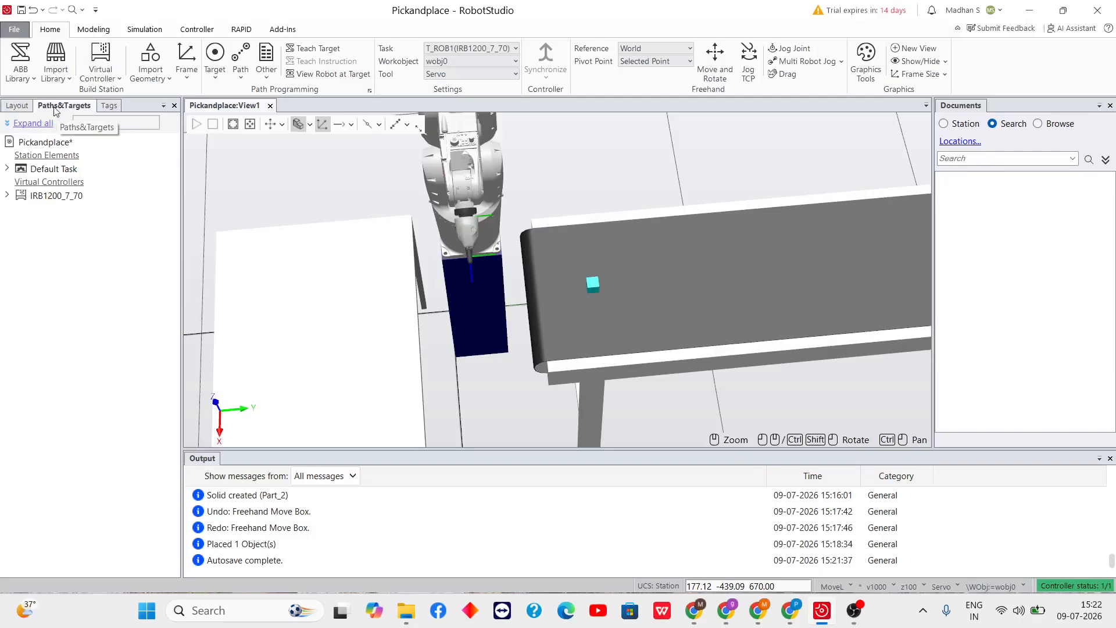
pyautogui.click(7, 195)
pyautogui.click(19, 209)
pyautogui.click(31, 237)
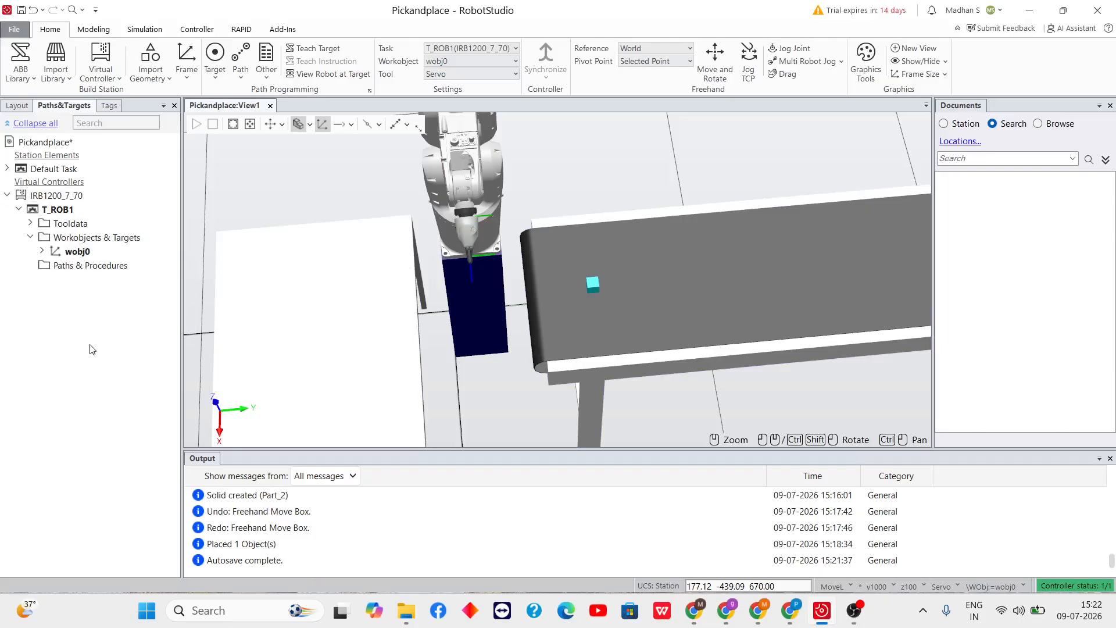
# Start creating a workobject and name it WobjCNV
pyautogui.click(267, 75)
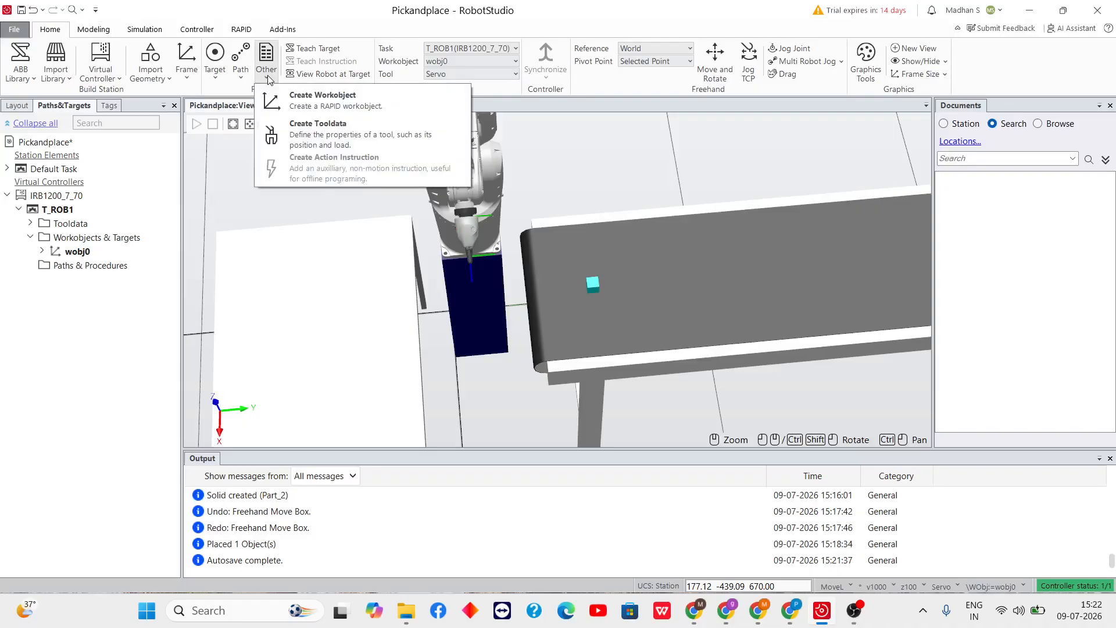
pyautogui.click(314, 105)
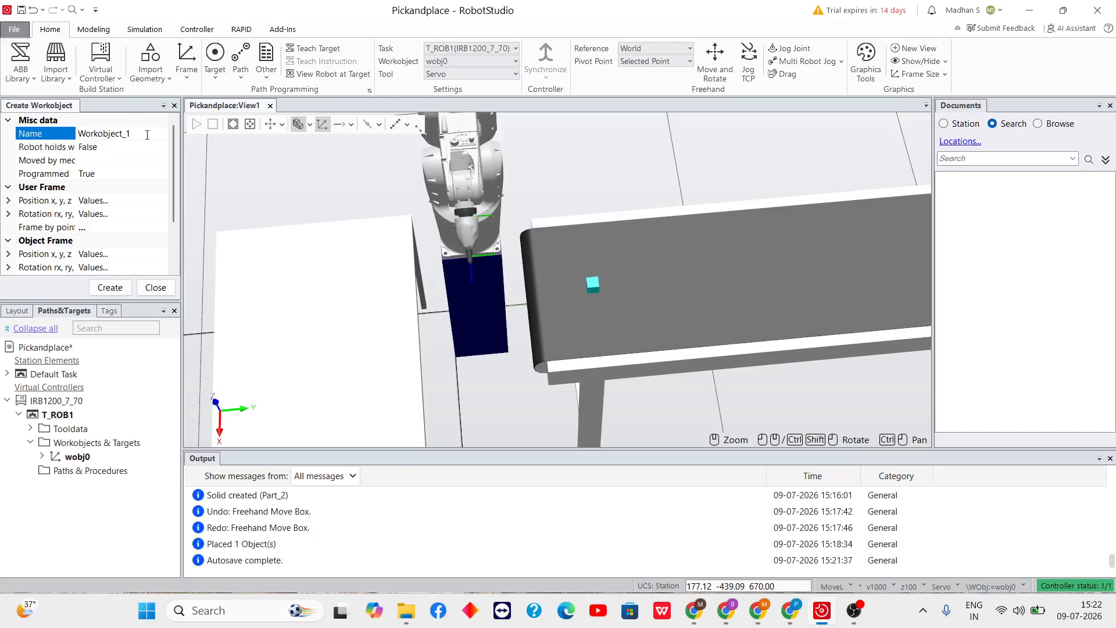
pyautogui.moveTo(152, 135); pyautogui.dragTo(57, 147)
pyautogui.press('BackSpace')
pyautogui.write('WobjCNV')
pyautogui.click(44, 201)
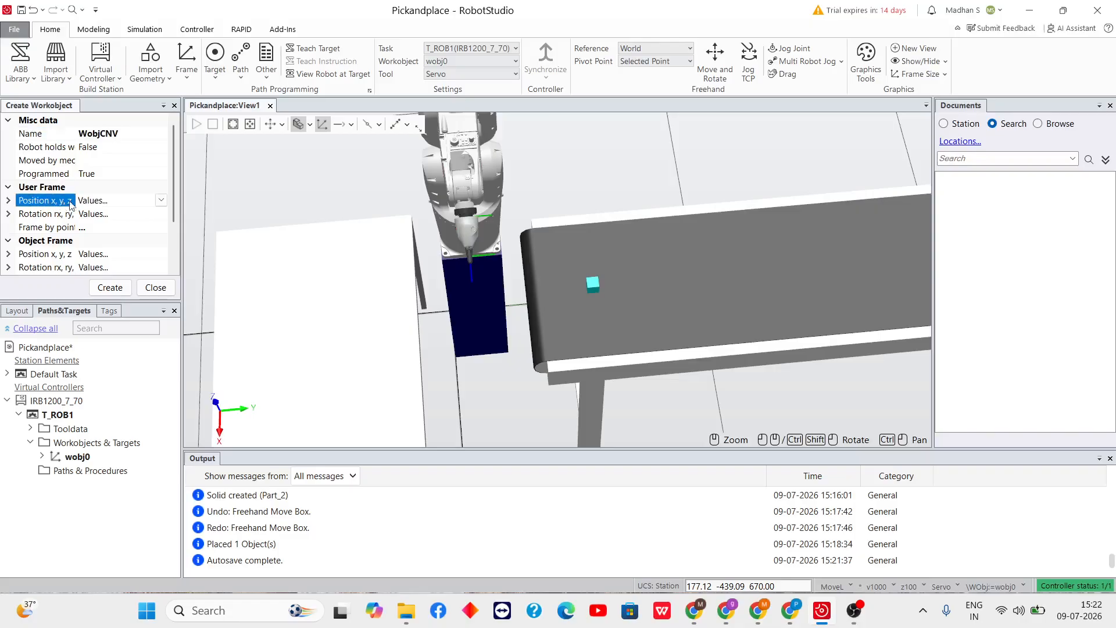
pyautogui.scroll(5, 591, 246)
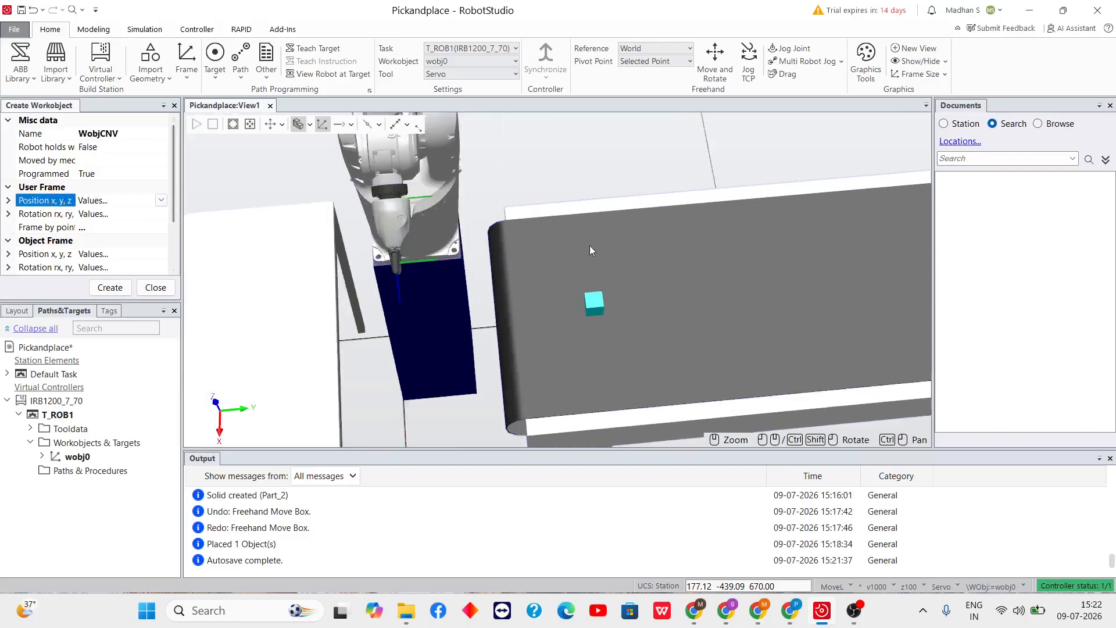
pyautogui.click(162, 202)
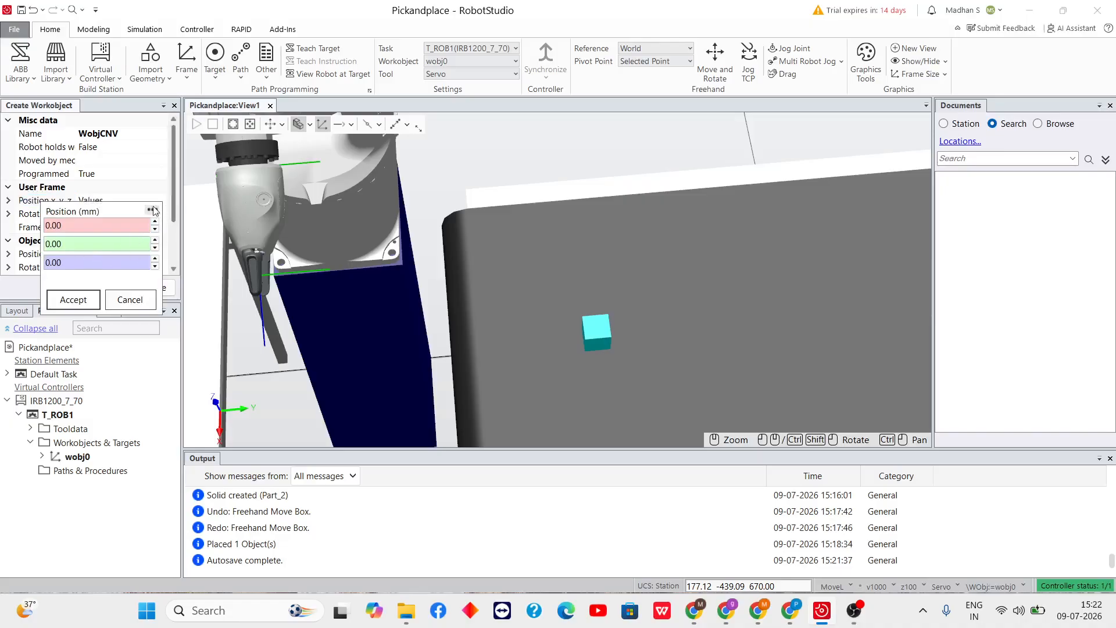
pyautogui.click(152, 211)
pyautogui.click(152, 211)
pyautogui.click(152, 211)
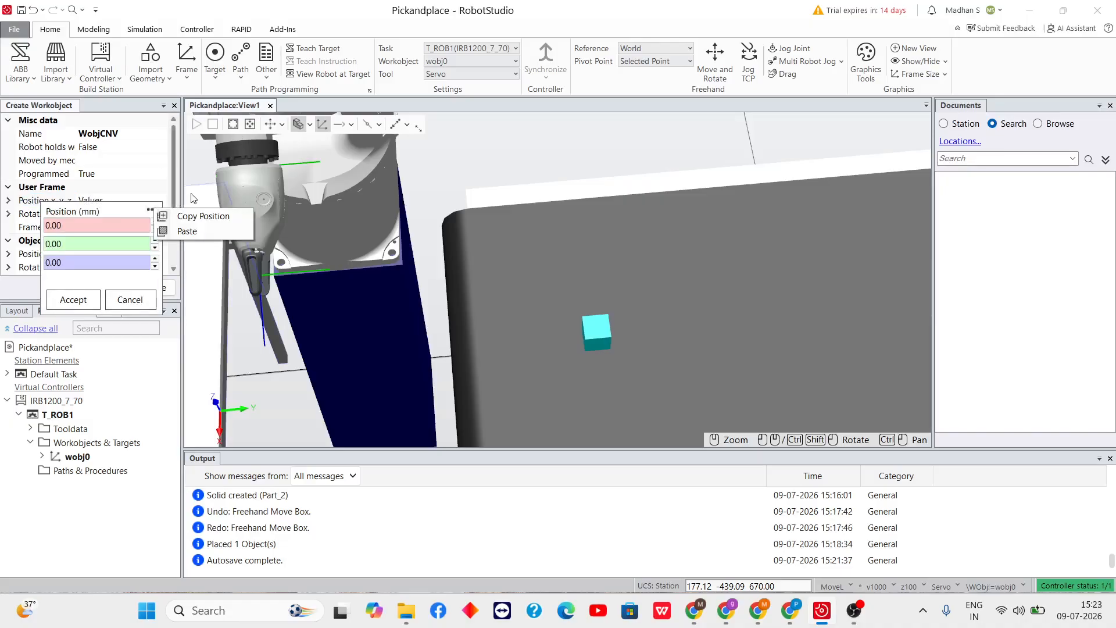
pyautogui.click(191, 193)
# Examine the X, Y and Z position fields of the User Frame for the WobjCNV workobject
pyautogui.click(72, 201)
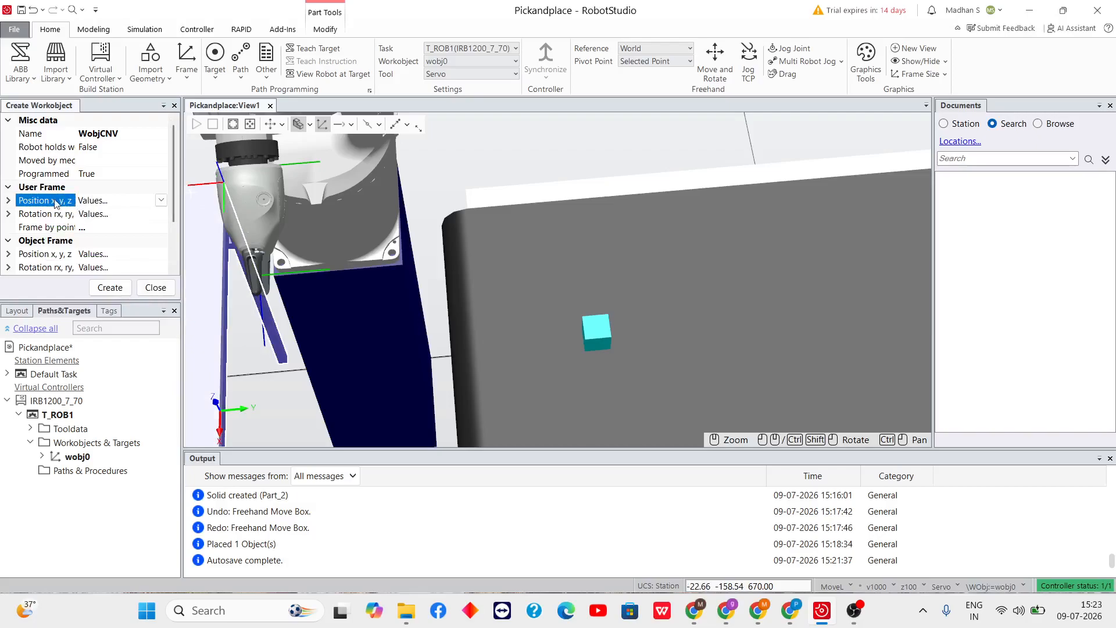
pyautogui.click(8, 200)
pyautogui.scroll(-2, 71, 238)
pyautogui.scroll(2, 70, 239)
pyautogui.click(9, 201)
pyautogui.click(8, 187)
pyautogui.click(8, 187)
pyautogui.click(48, 200)
pyautogui.click(8, 201)
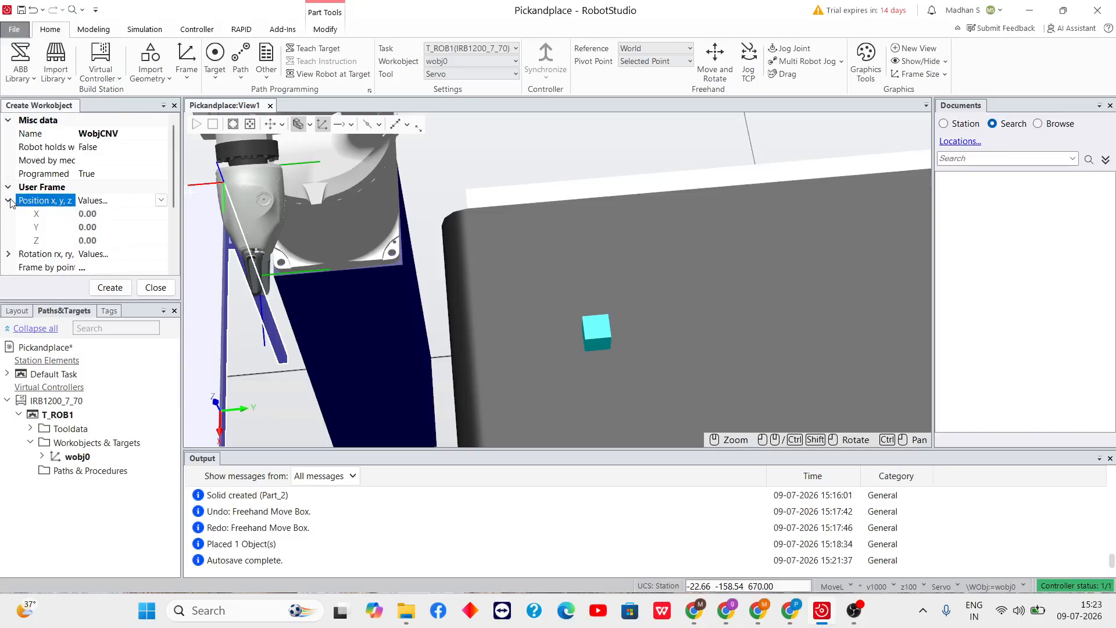
pyautogui.click(91, 214)
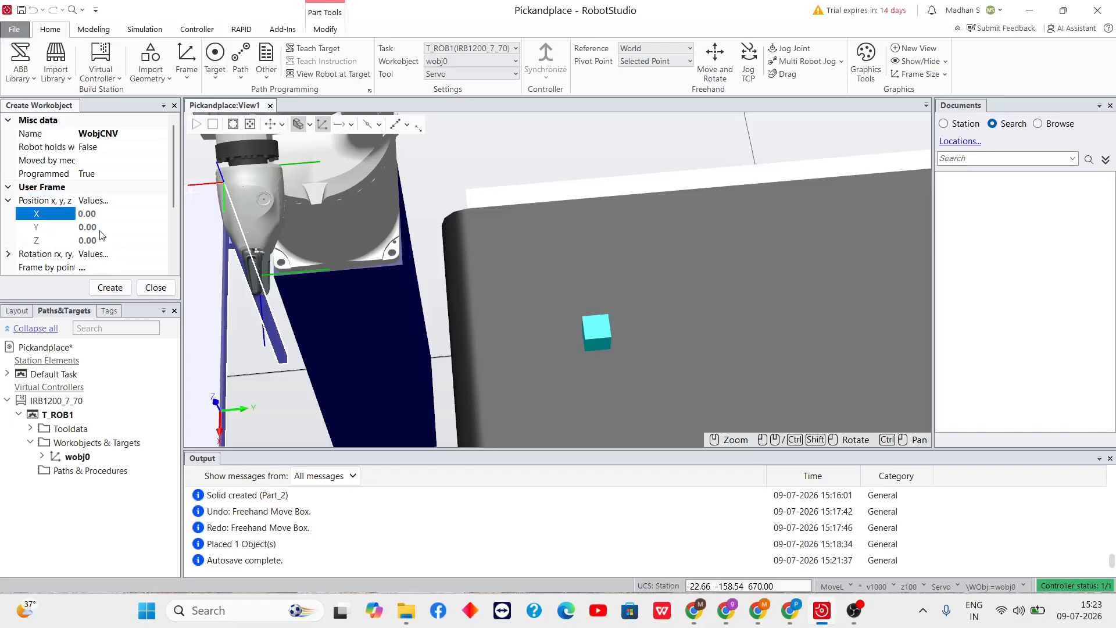
pyautogui.click(102, 230)
pyautogui.click(104, 240)
# Examine the Object Frame's position fields and return to the User Frame position, collapsing both position groups
pyautogui.scroll(-1, 104, 242)
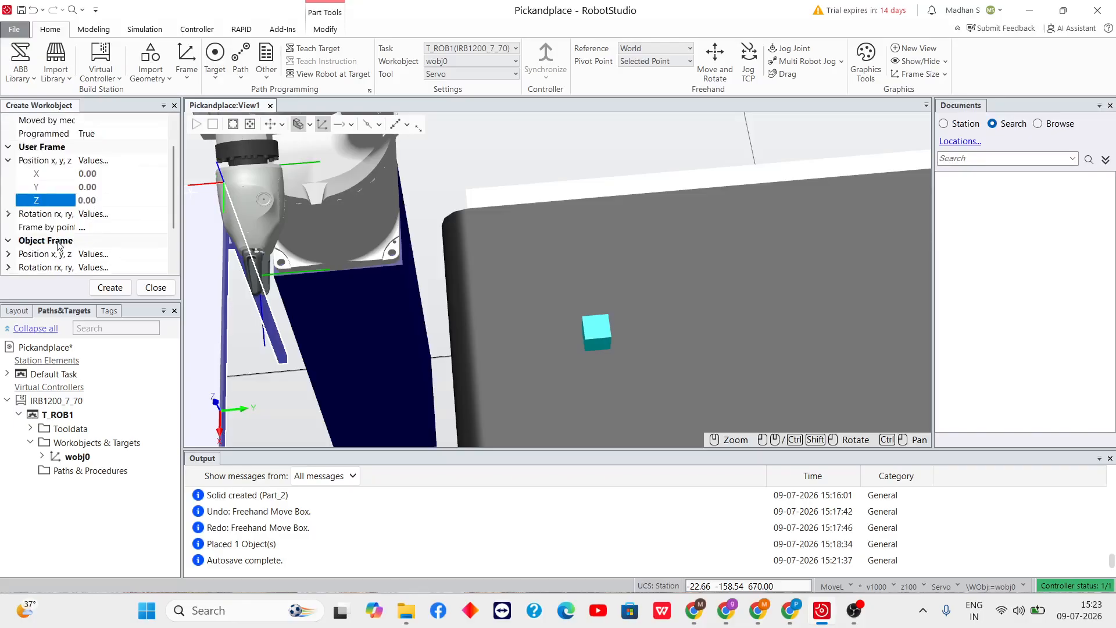
pyautogui.scroll(-1, 58, 244)
pyautogui.click(23, 214)
pyautogui.click(9, 214)
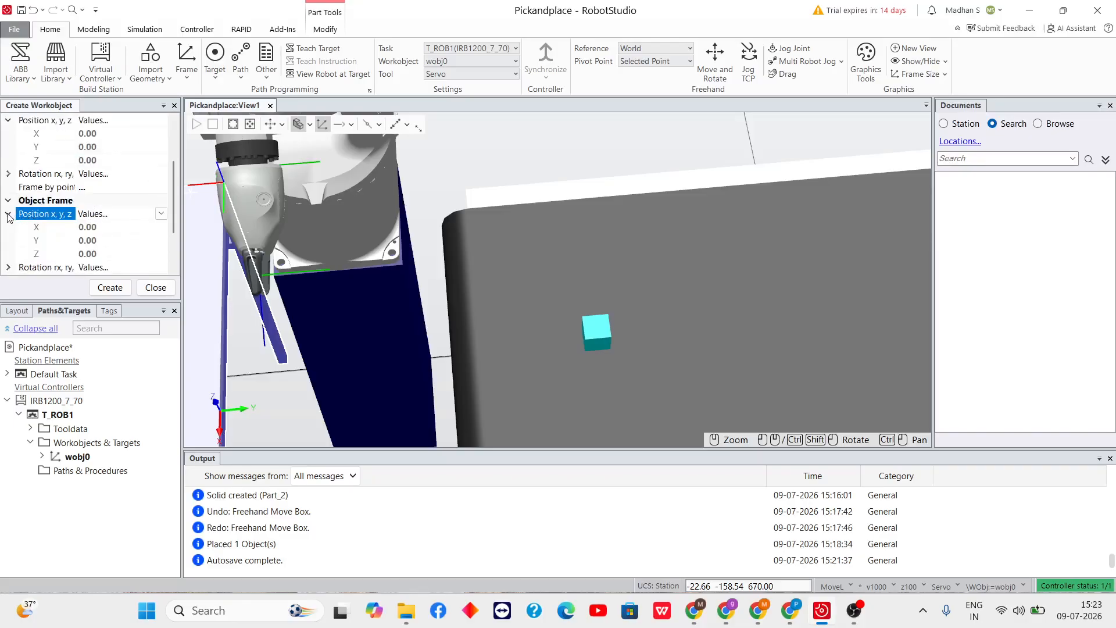
pyautogui.click(8, 214)
pyautogui.scroll(2, 87, 201)
pyautogui.click(95, 214)
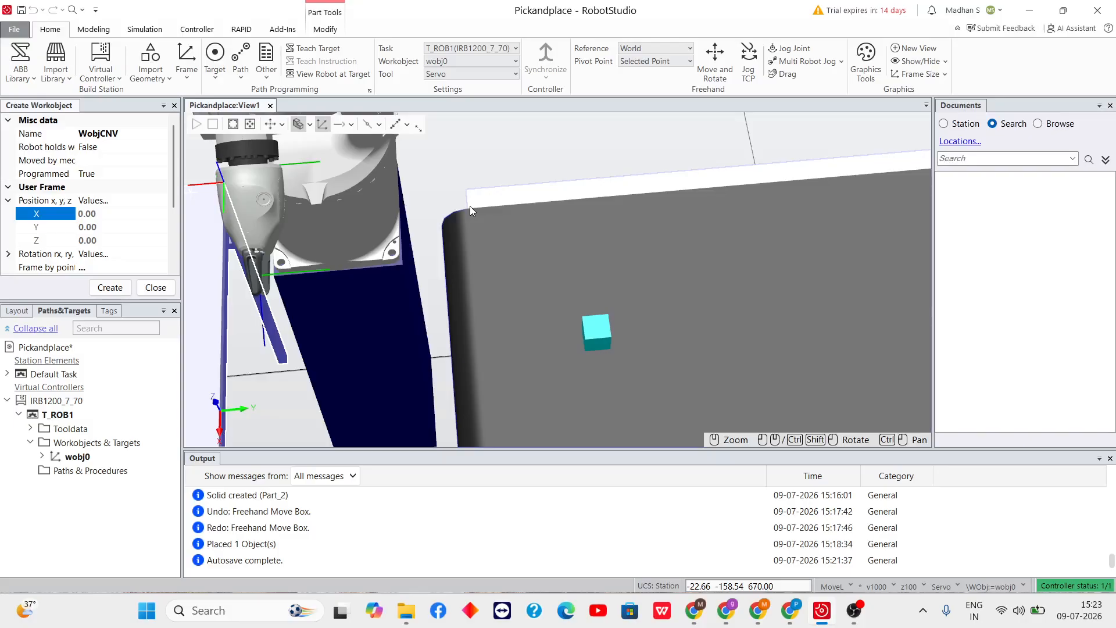
pyautogui.click(8, 200)
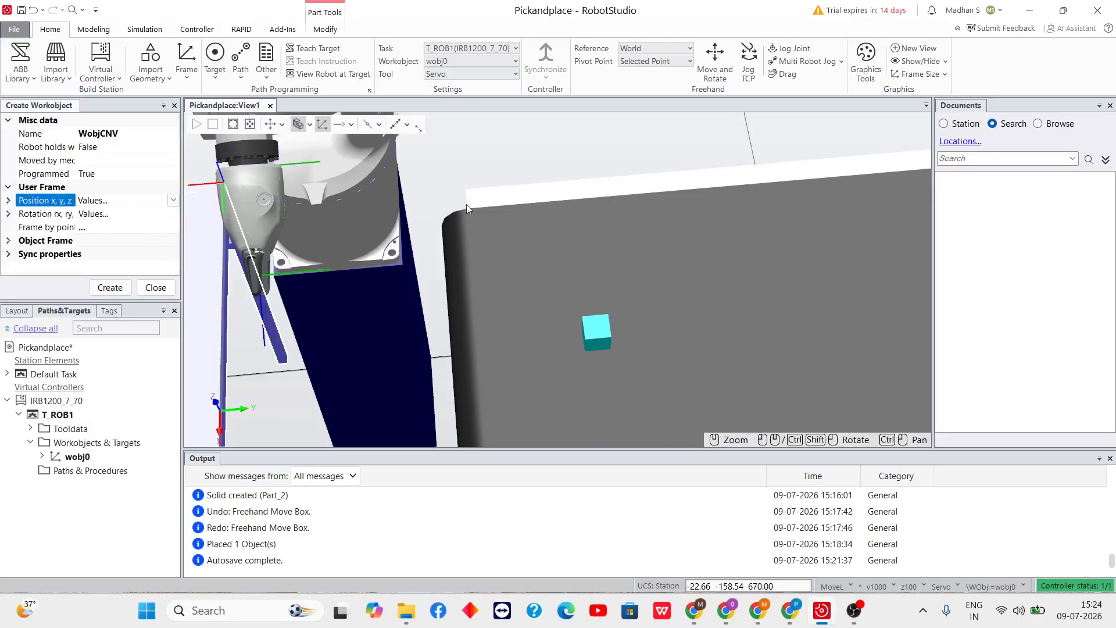
# Examine the belt conveyor's two end corners along its white side as possible origins for the workobject
pyautogui.scroll(3, 464, 211)
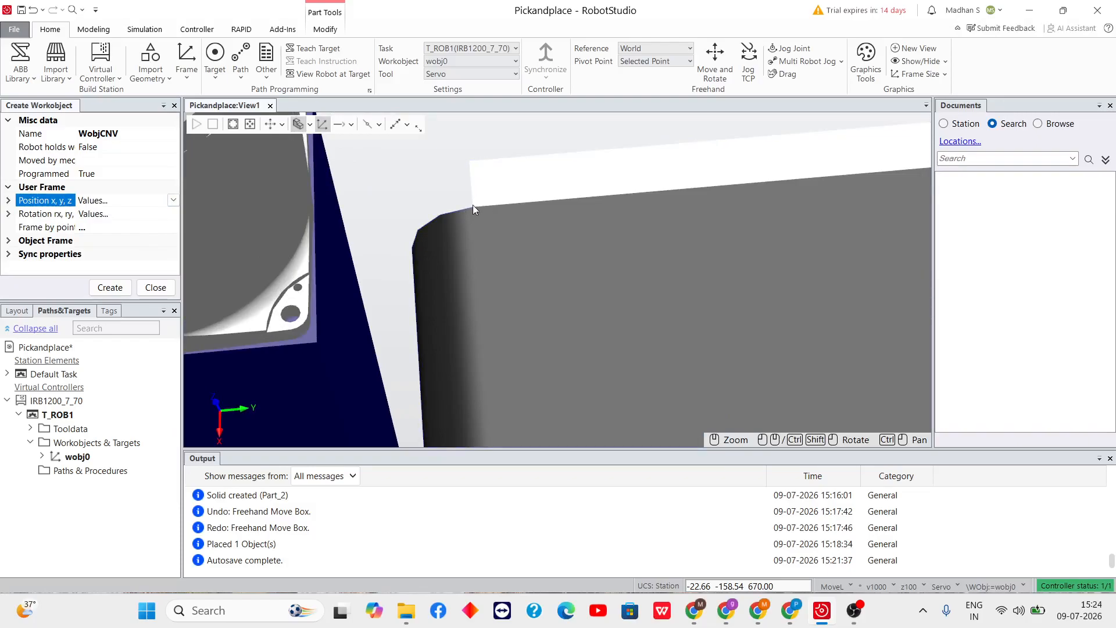
pyautogui.scroll(-5, 473, 204)
pyautogui.keyDown('ctrl'); pyautogui.moveTo(781, 171); pyautogui.dragTo(557, 201); pyautogui.keyUp('ctrl')
pyautogui.scroll(8, 679, 218)
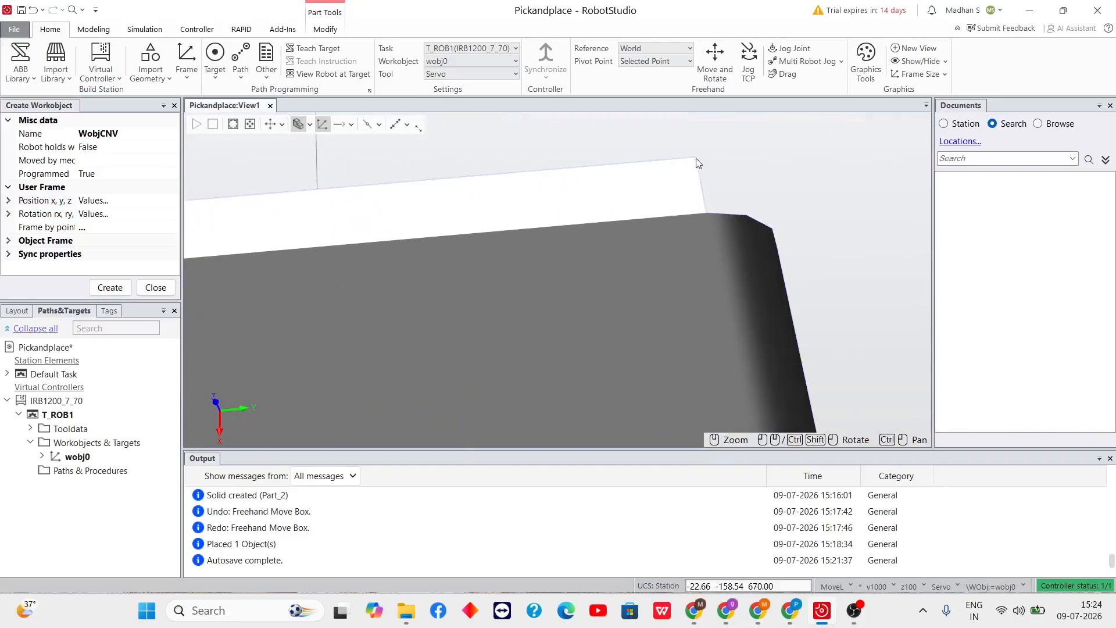
pyautogui.scroll(-3, 387, 149)
pyautogui.keyDown('ctrl'); pyautogui.moveTo(305, 169); pyautogui.dragTo(1024, 194); pyautogui.keyUp('ctrl')
pyautogui.scroll(5, 281, 294)
pyautogui.keyDown('ctrl'); pyautogui.moveTo(283, 263); pyautogui.dragTo(416, 210); pyautogui.keyUp('ctrl')
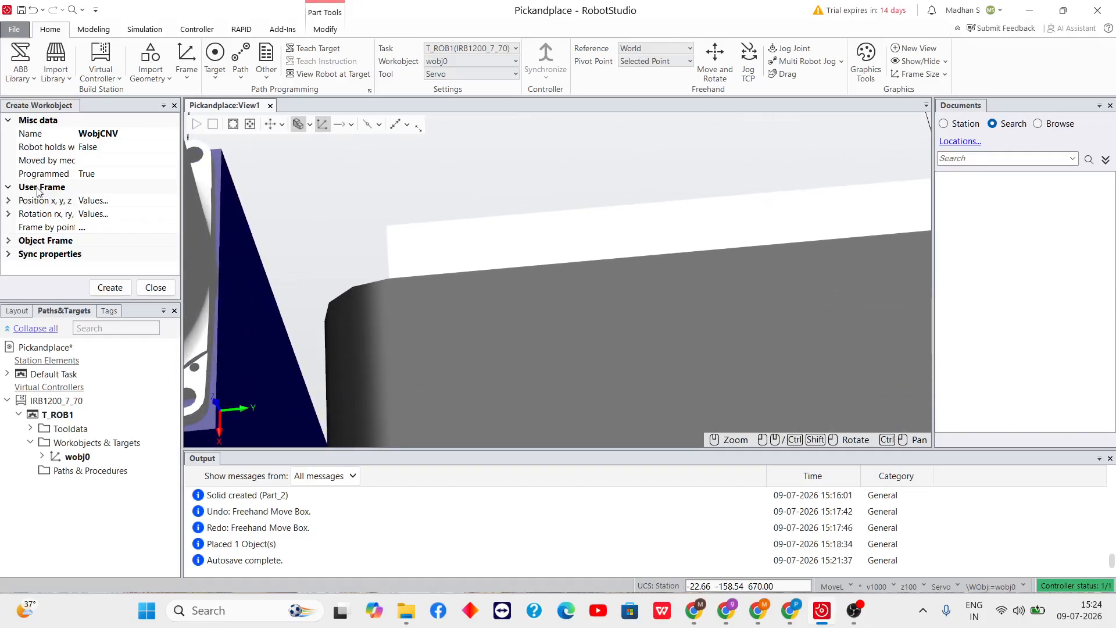
# Turn on Snap End for picking the User Frame's X, Y and Z position on the conveyor
pyautogui.click(18, 201)
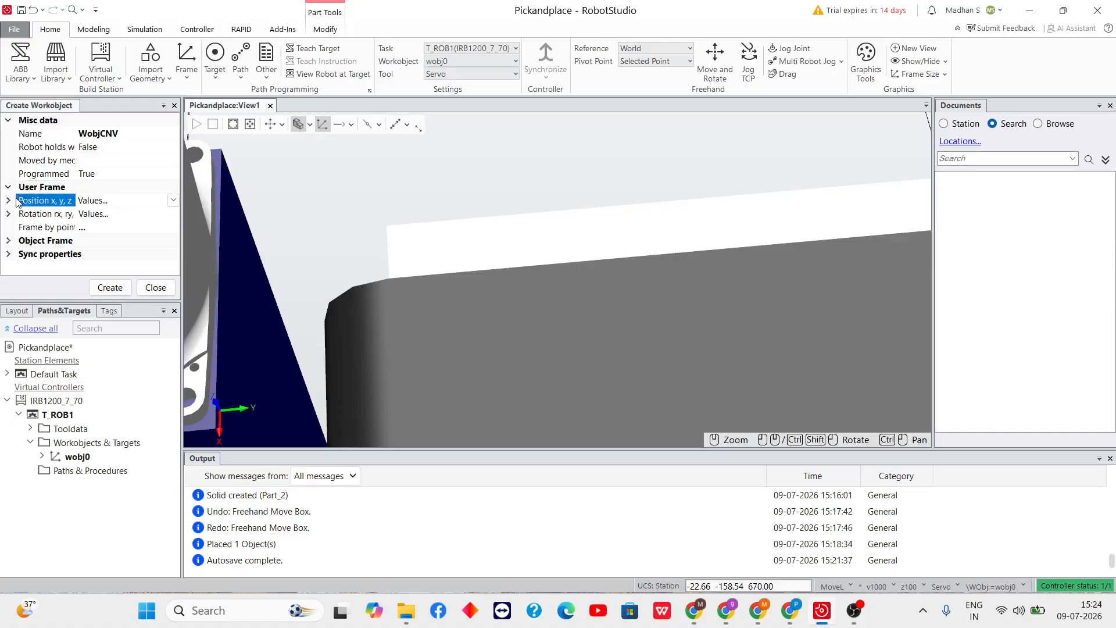
pyautogui.click(174, 201)
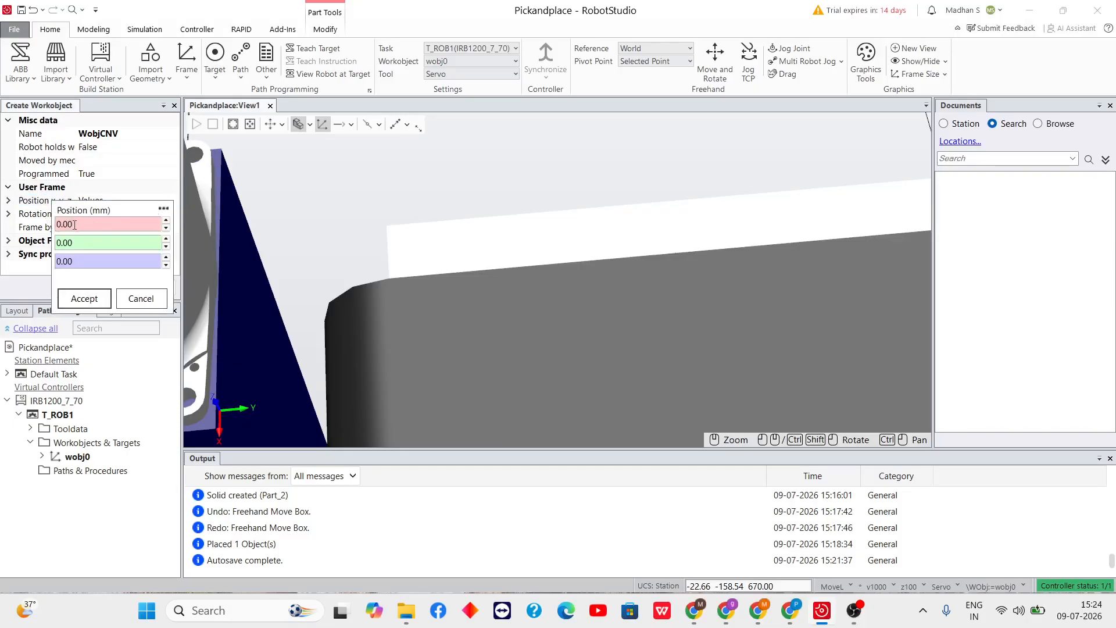
pyautogui.click(9, 201)
pyautogui.click(102, 214)
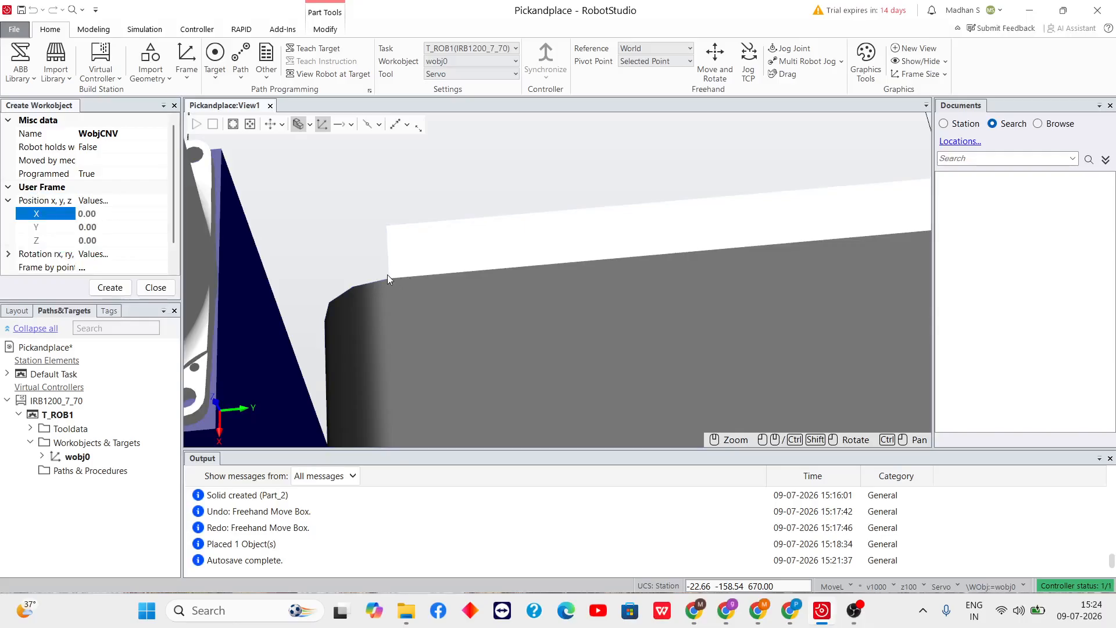
pyautogui.click(377, 129)
pyautogui.click(380, 127)
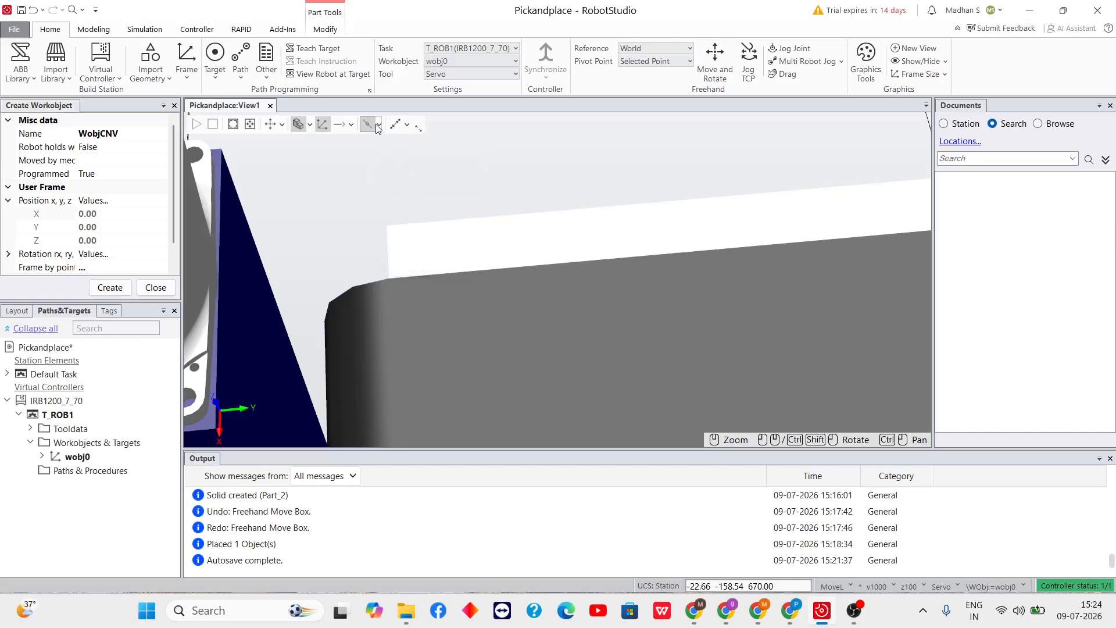
pyautogui.click(378, 127)
pyautogui.click(423, 205)
pyautogui.click(87, 214)
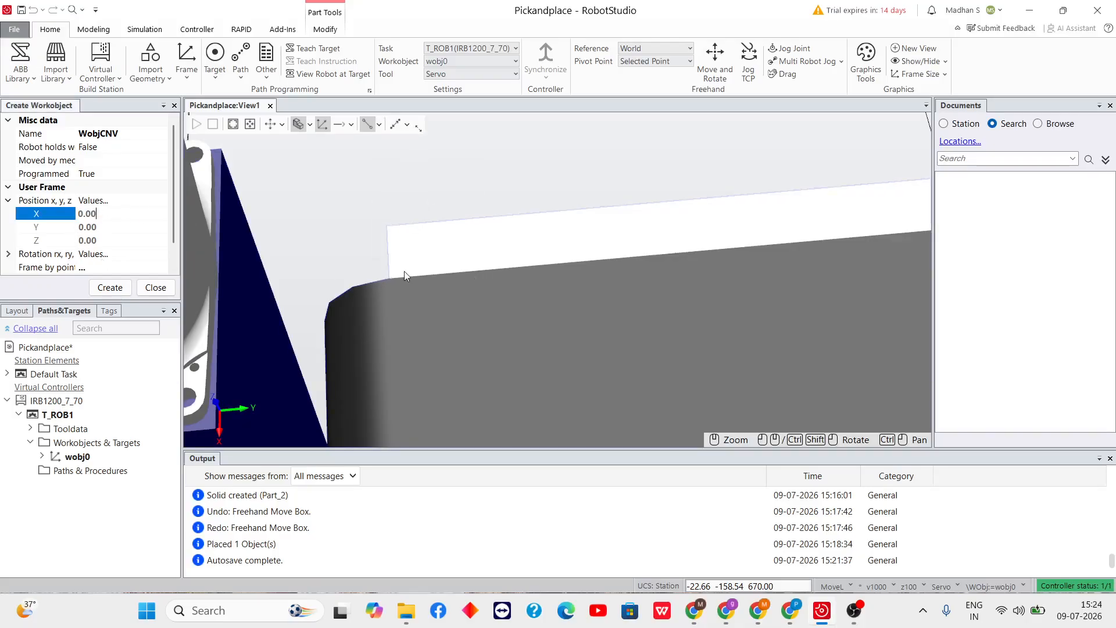
# Pick the outer corner of the conveyor's white side as the User Frame position, about X -575.57, Y 145.58, Z -750 mm
pyautogui.click(8, 200)
pyautogui.click(173, 200)
pyautogui.click(102, 225)
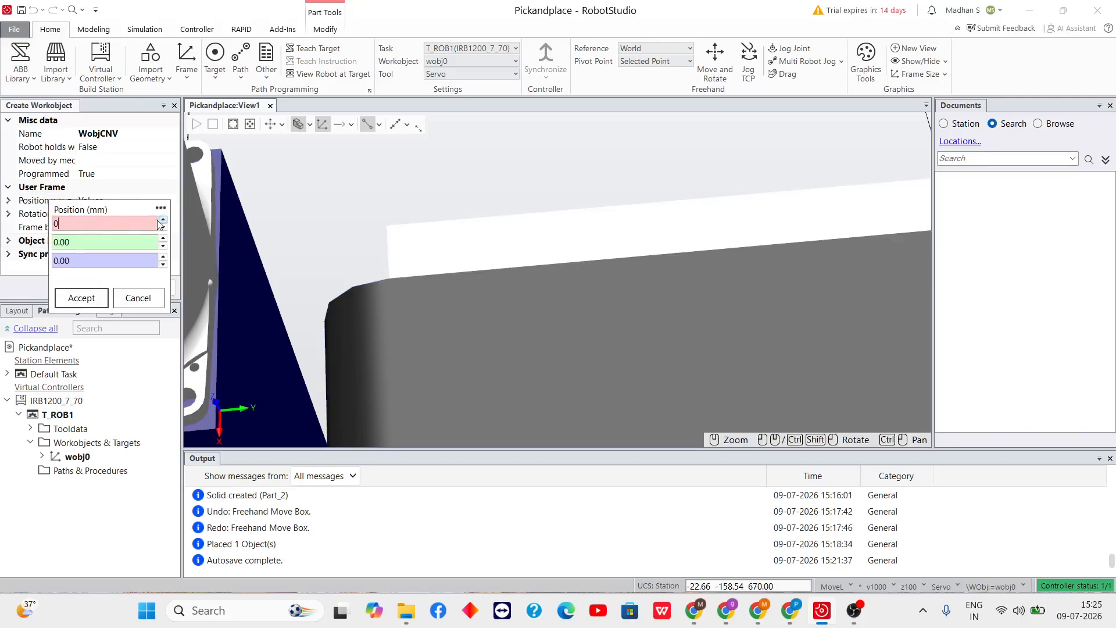
pyautogui.scroll(3, 384, 279)
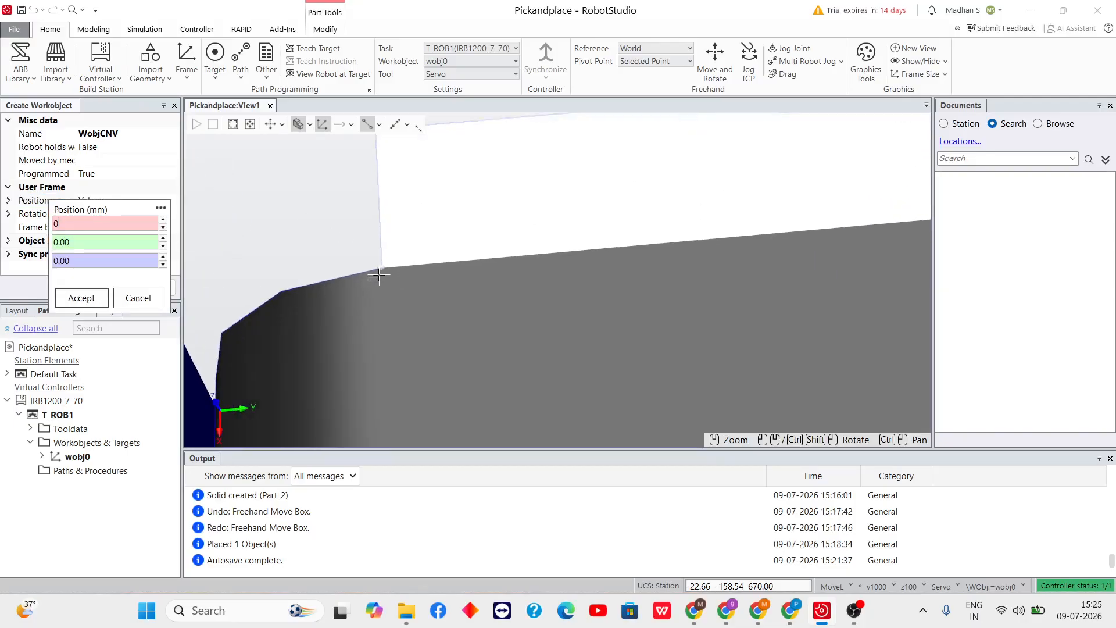
pyautogui.scroll(-2, 361, 187)
pyautogui.scroll(2, 360, 186)
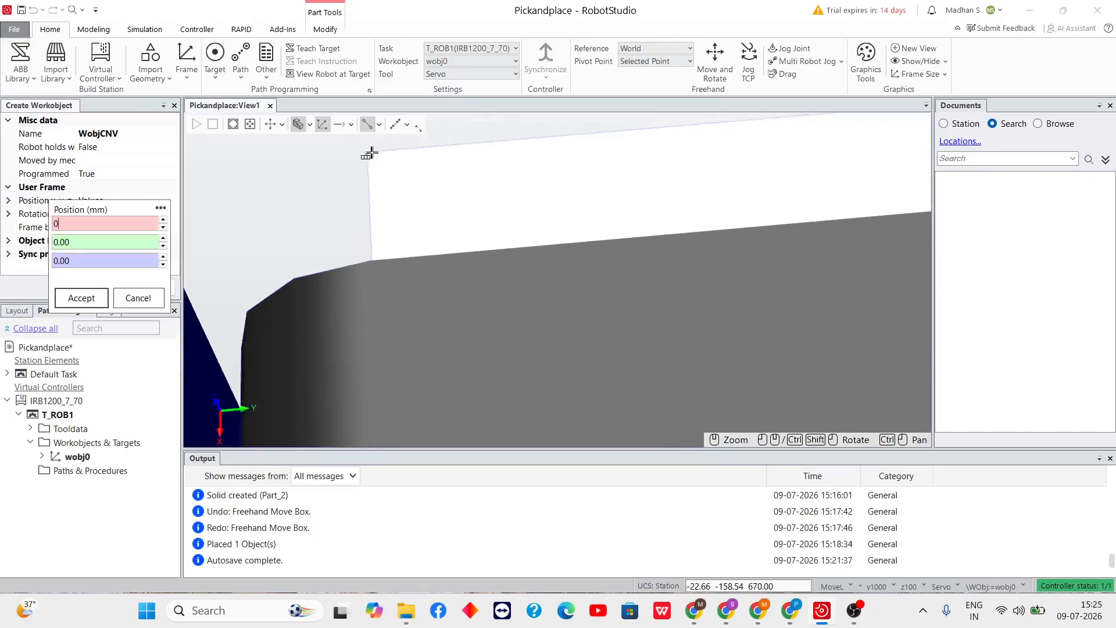
pyautogui.click(371, 153)
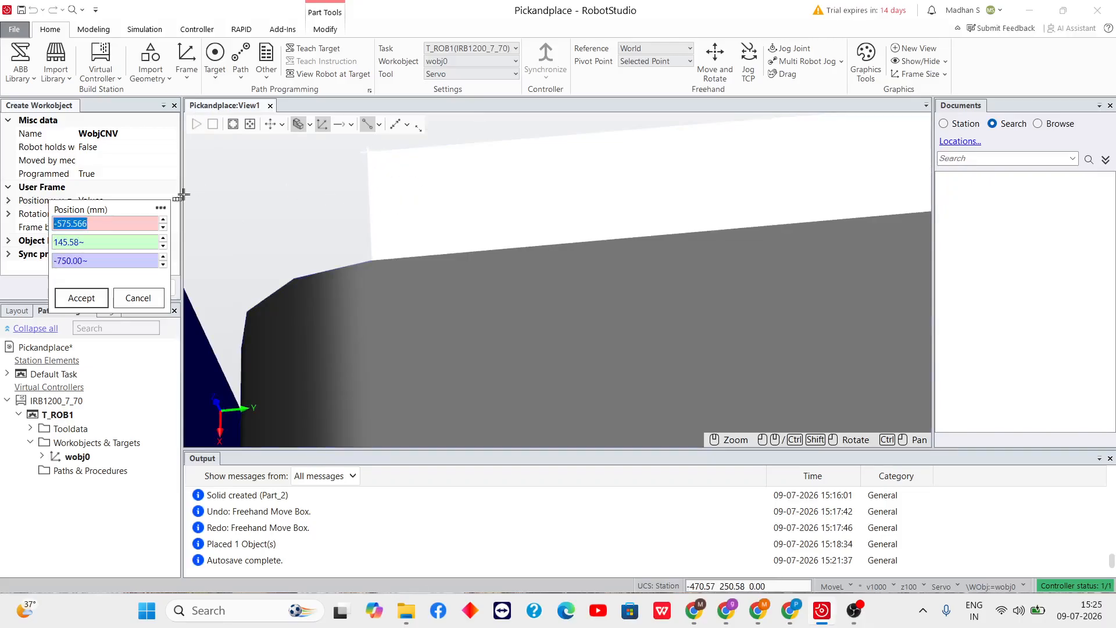
# Pick the User Frame position again at the corner of the gray belt surface, about X 39.39, Y 218.80, Z 50 mm
pyautogui.click(90, 243)
pyautogui.press('BackSpace')
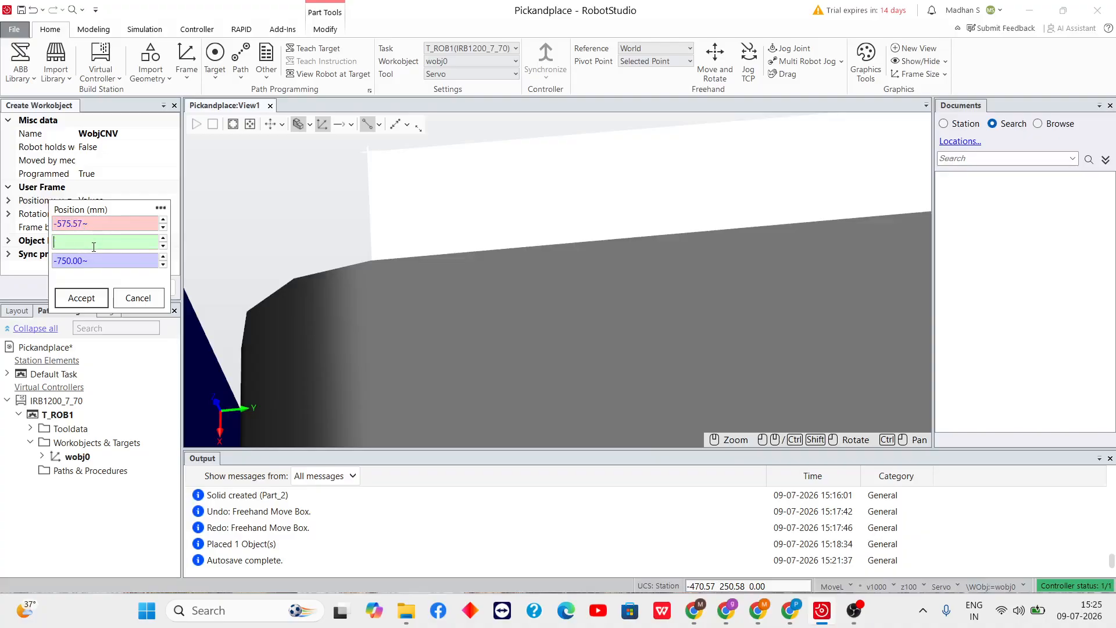
pyautogui.click(371, 262)
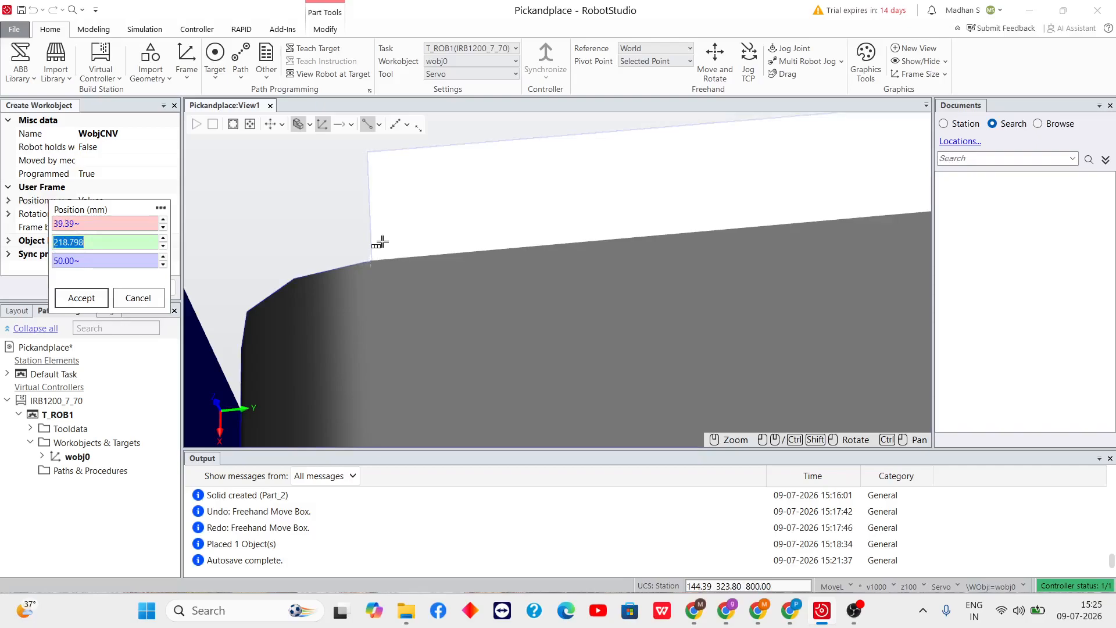
# Switch Snap End off and make the User Frame's X position active again at the conveyor corner
pyautogui.scroll(2, 379, 245)
pyautogui.scroll(1, 367, 299)
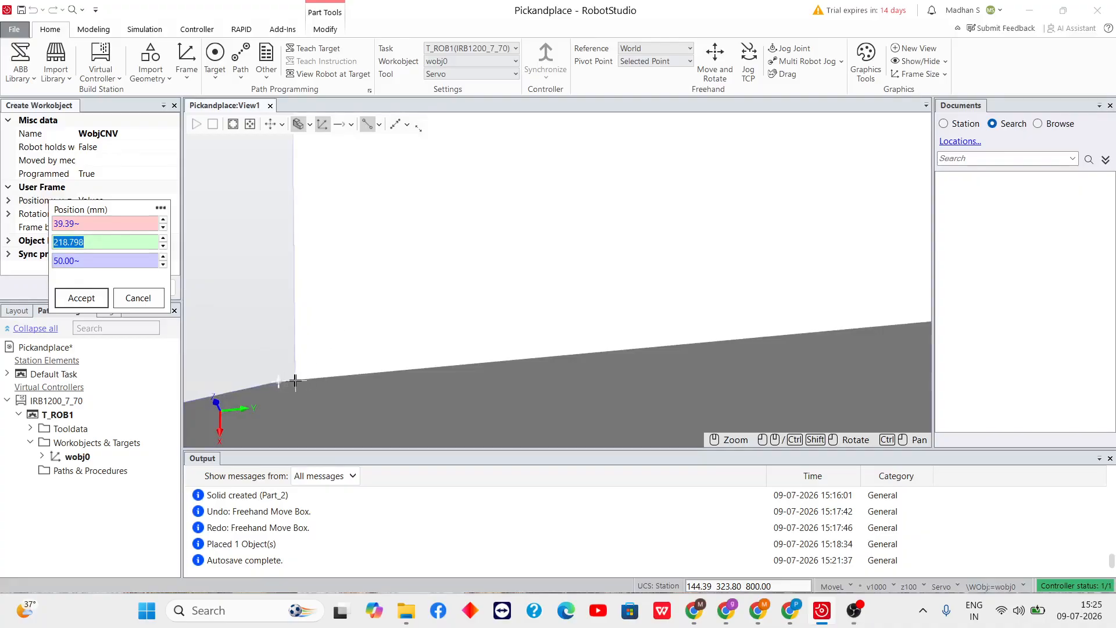
pyautogui.click(379, 124)
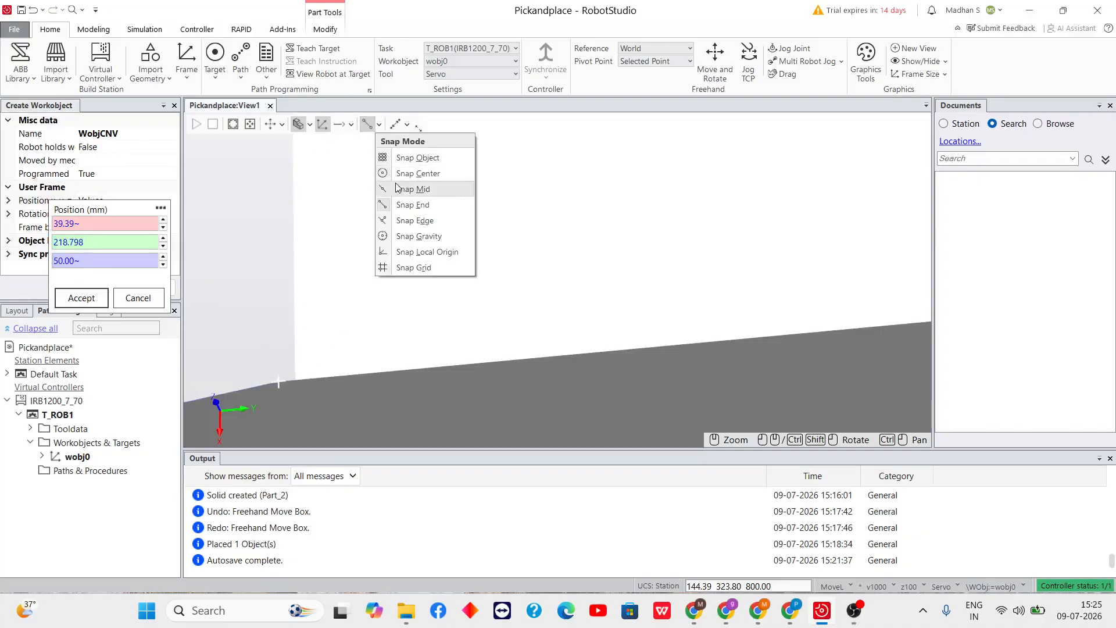
pyautogui.click(422, 206)
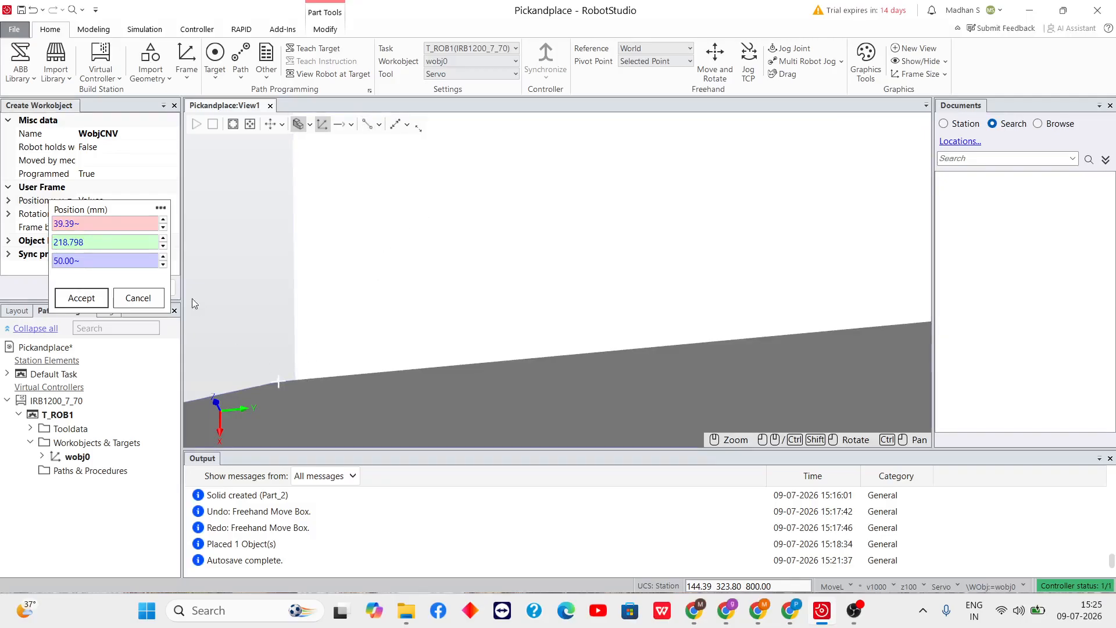
pyautogui.click(91, 225)
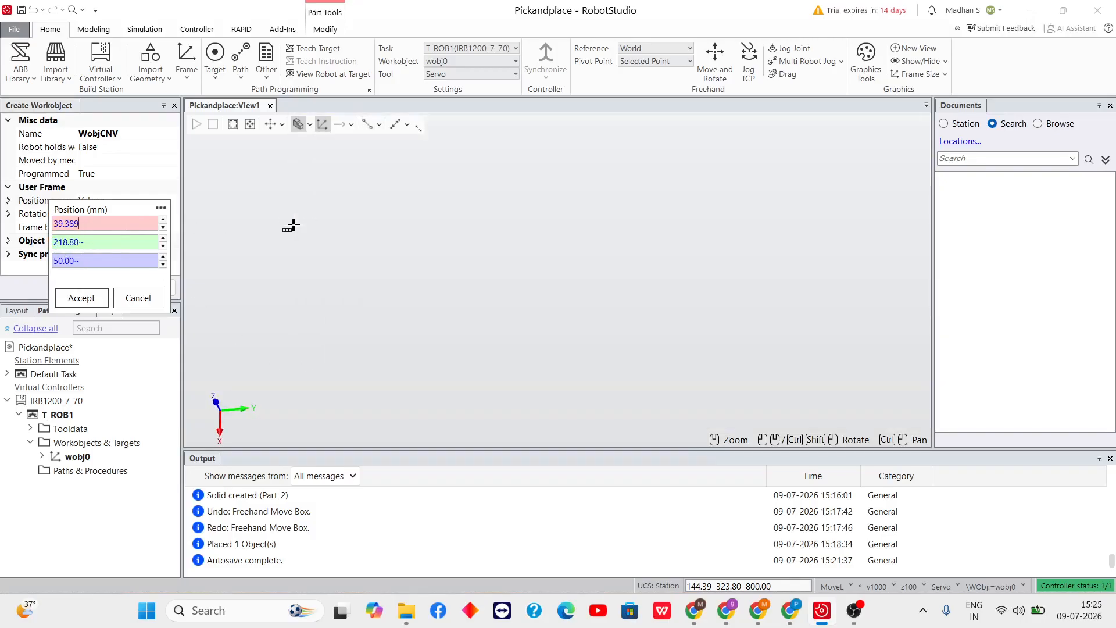
pyautogui.keyDown('ctrl'); pyautogui.moveTo(271, 215); pyautogui.dragTo(281, 361); pyautogui.keyUp('ctrl')
pyautogui.scroll(-5, 274, 296)
pyautogui.scroll(5, 273, 278)
pyautogui.scroll(-4, 270, 247)
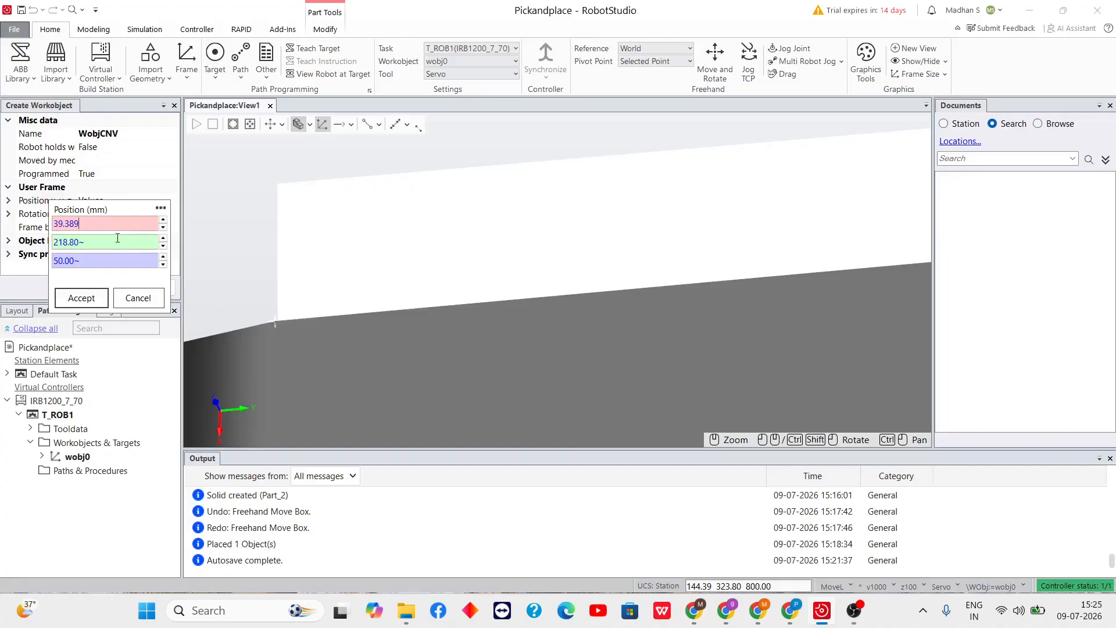
pyautogui.scroll(4, 287, 181)
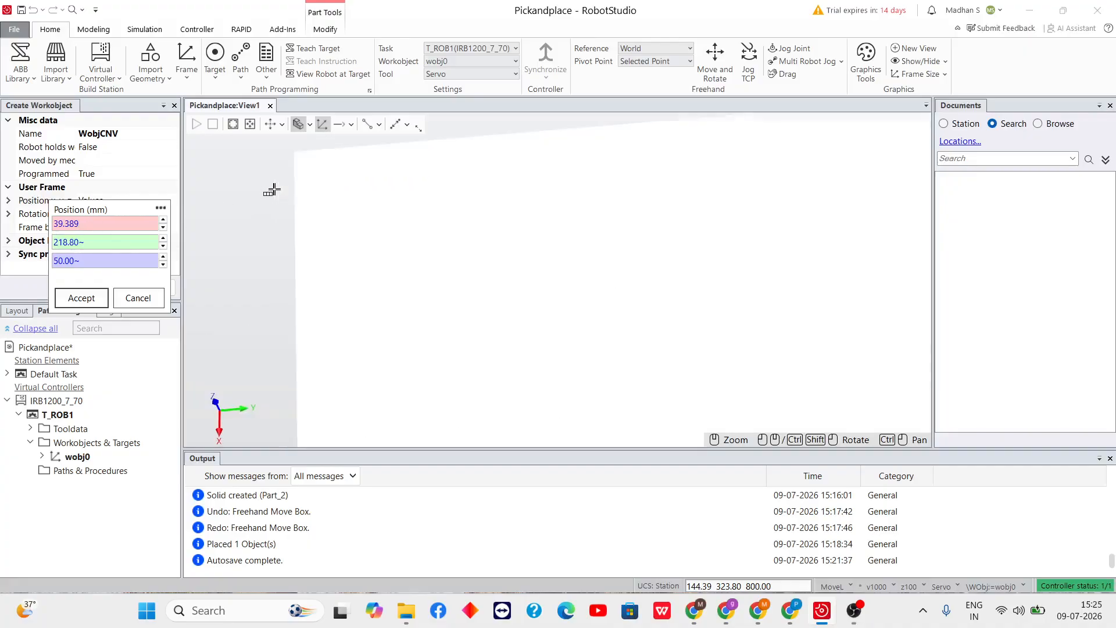
pyautogui.scroll(-2, 356, 174)
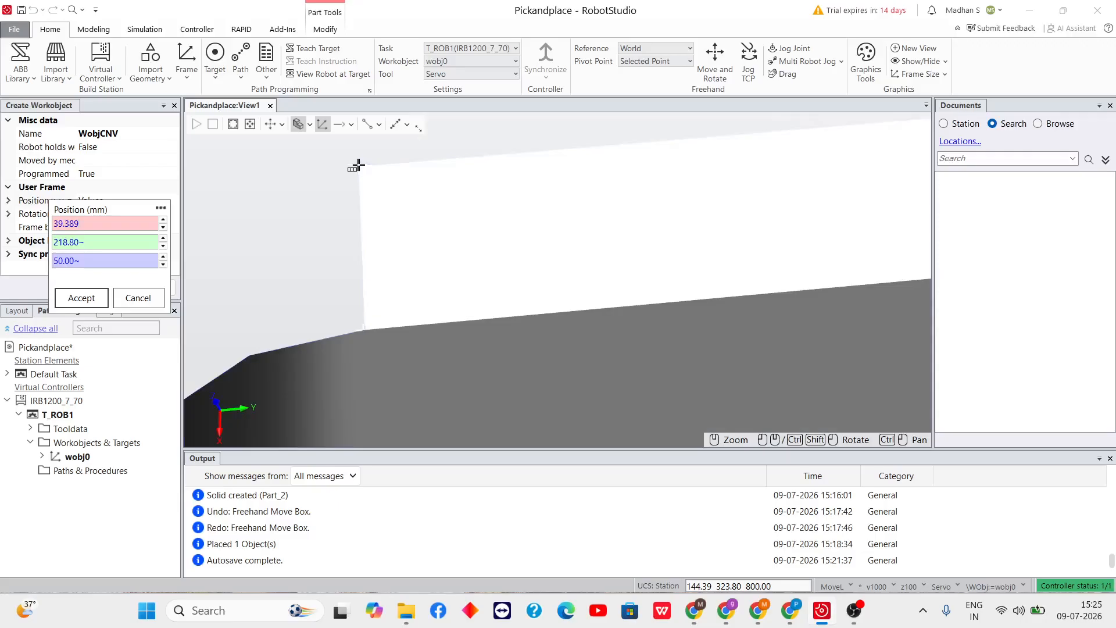
pyautogui.scroll(1, 360, 174)
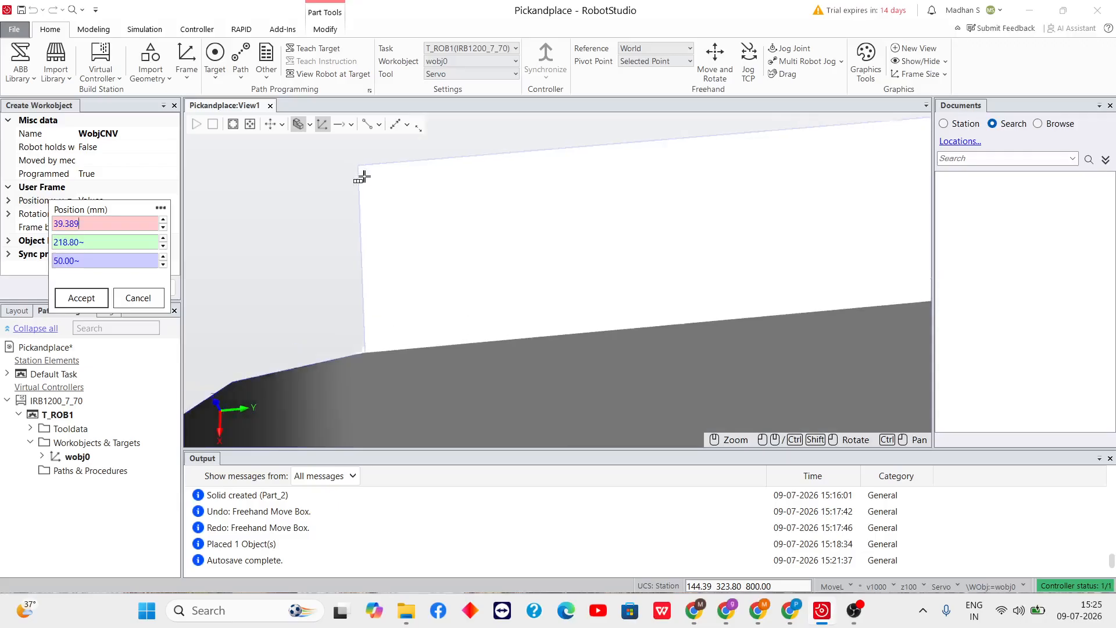
# With Snap End on, pick the outer corner of the conveyor's white side as User Frame position, about X -566.41, Y 138.85, Z -750 mm
pyautogui.click(379, 125)
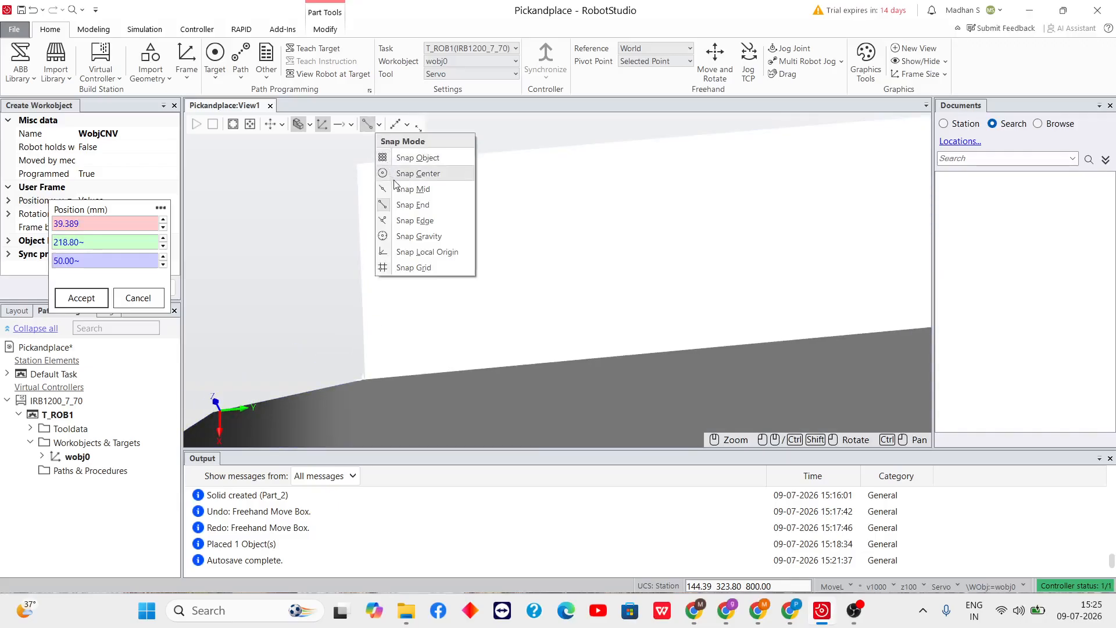
pyautogui.click(414, 205)
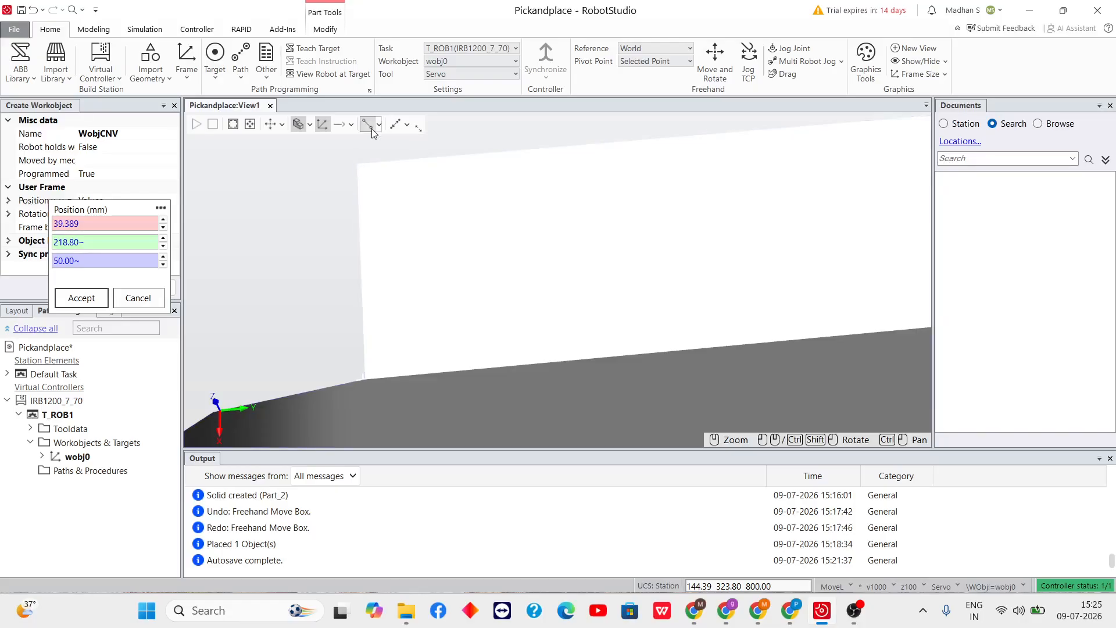
pyautogui.click(86, 223)
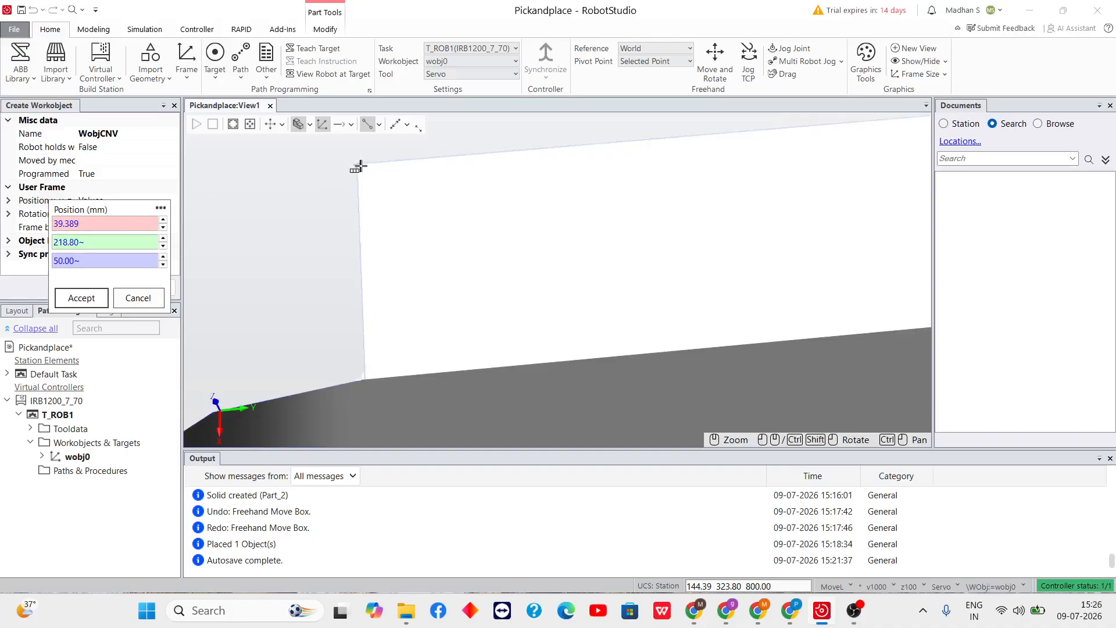
pyautogui.click(357, 165)
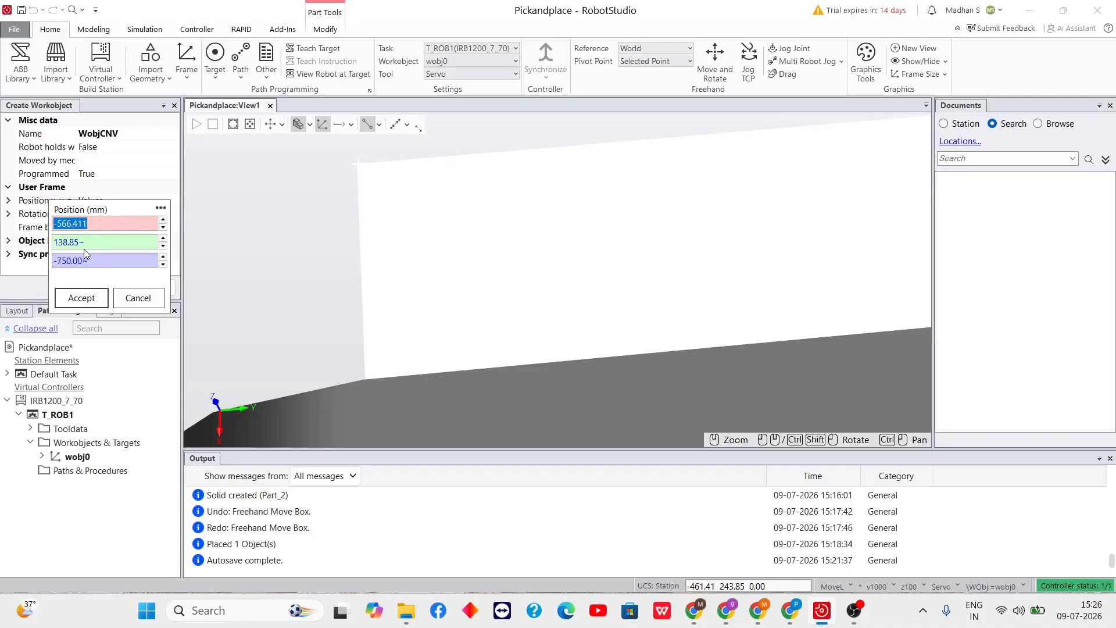
# Pick the User Frame position at the far-end outer corner of the conveyor's white side, about X -601.64, Y 2584.13, Z -750 mm
pyautogui.click(103, 241)
pyautogui.scroll(3, 286, 312)
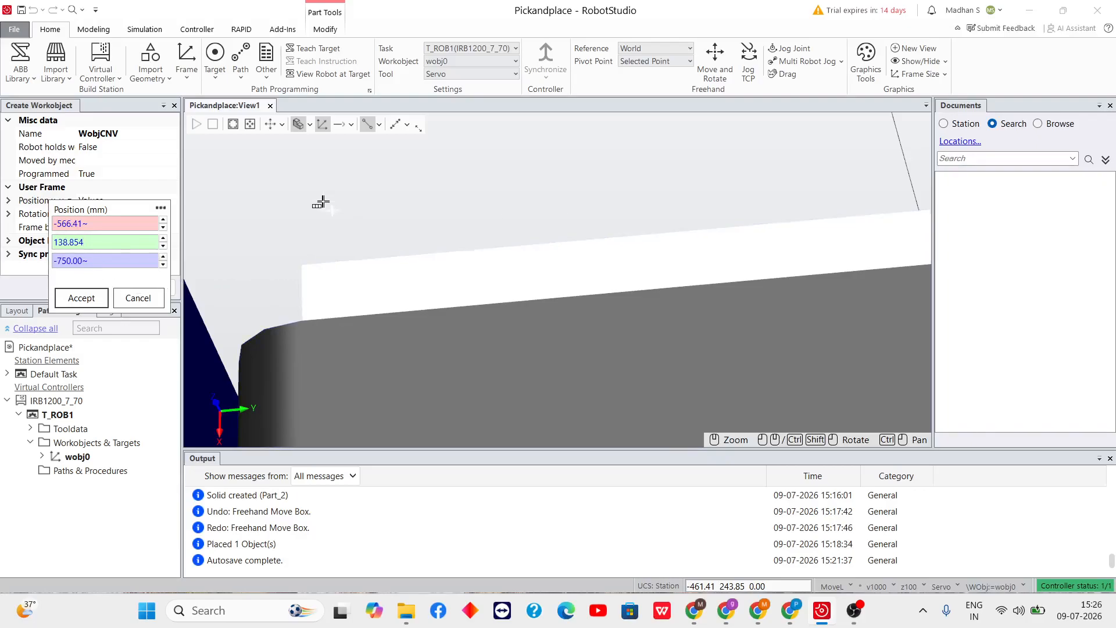
pyautogui.scroll(4, 323, 202)
pyautogui.scroll(-3, 326, 277)
pyautogui.keyDown('ctrl'); pyautogui.moveTo(332, 384); pyautogui.dragTo(340, 119); pyautogui.keyUp('ctrl')
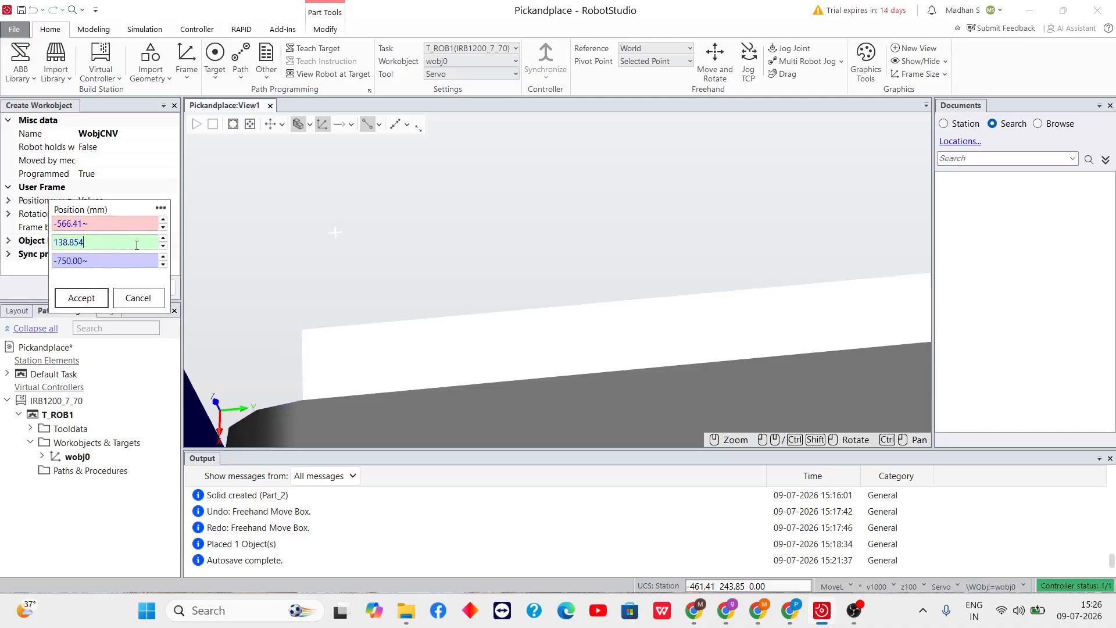
pyautogui.scroll(-3, 282, 285)
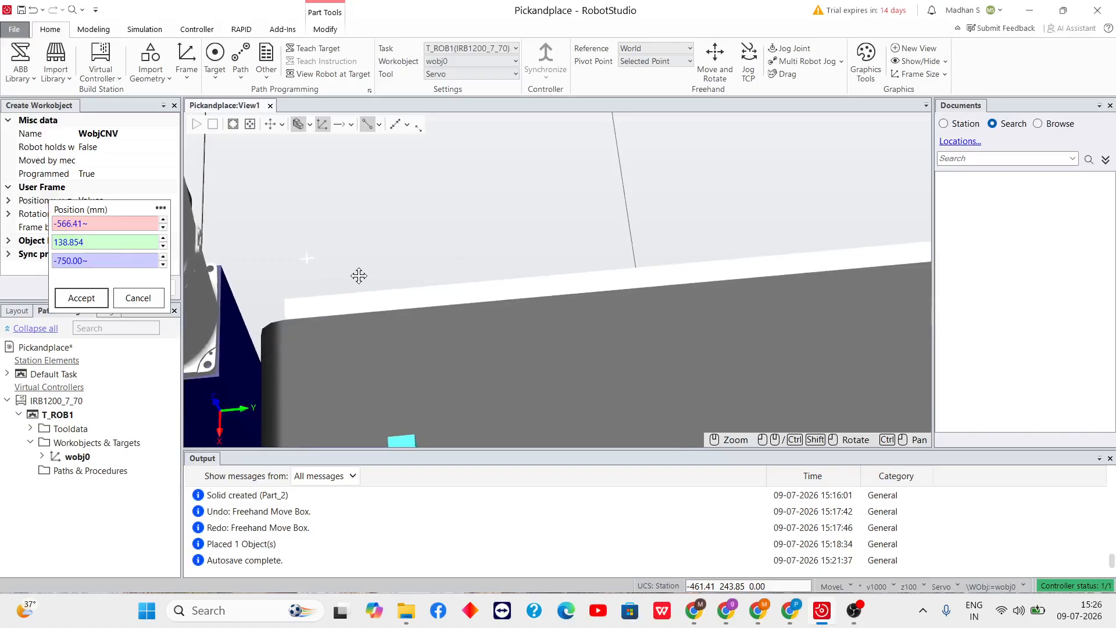
pyautogui.scroll(-3, 632, 253)
pyautogui.moveTo(786, 234)
pyautogui.keyDown('ctrl'); pyautogui.keyDown('shift'); pyautogui.mouseDown()
pyautogui.moveTo(722, 249)
pyautogui.moveTo(802, 215)
pyautogui.moveTo(806, 226)
pyautogui.mouseUp(); pyautogui.keyUp('shift'); pyautogui.keyUp('ctrl')
pyautogui.scroll(5, 803, 229)
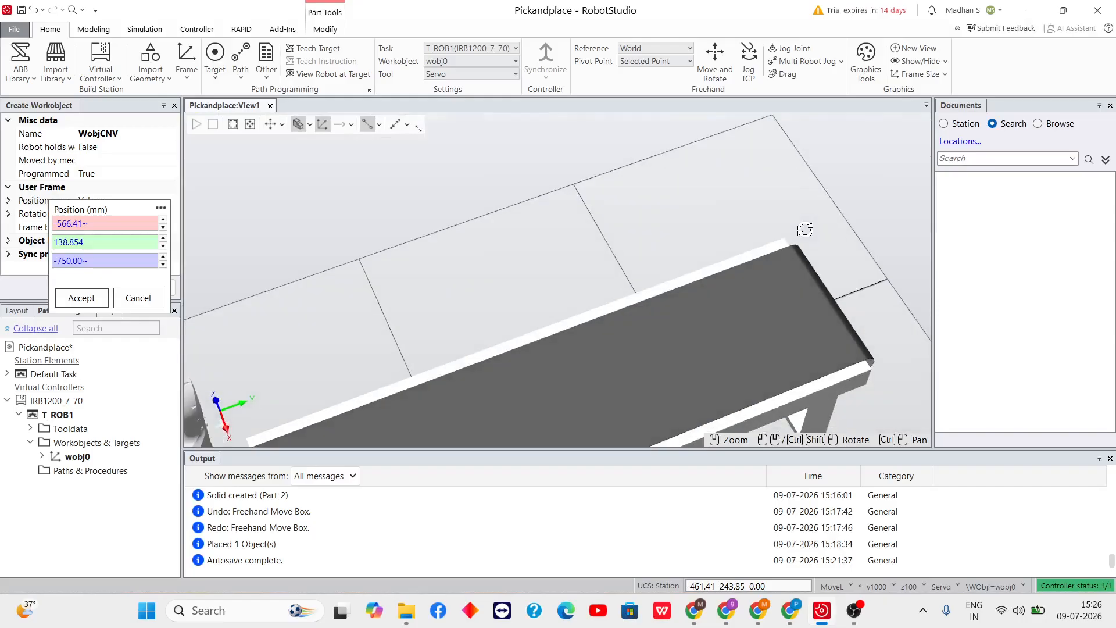
pyautogui.scroll(1, 798, 229)
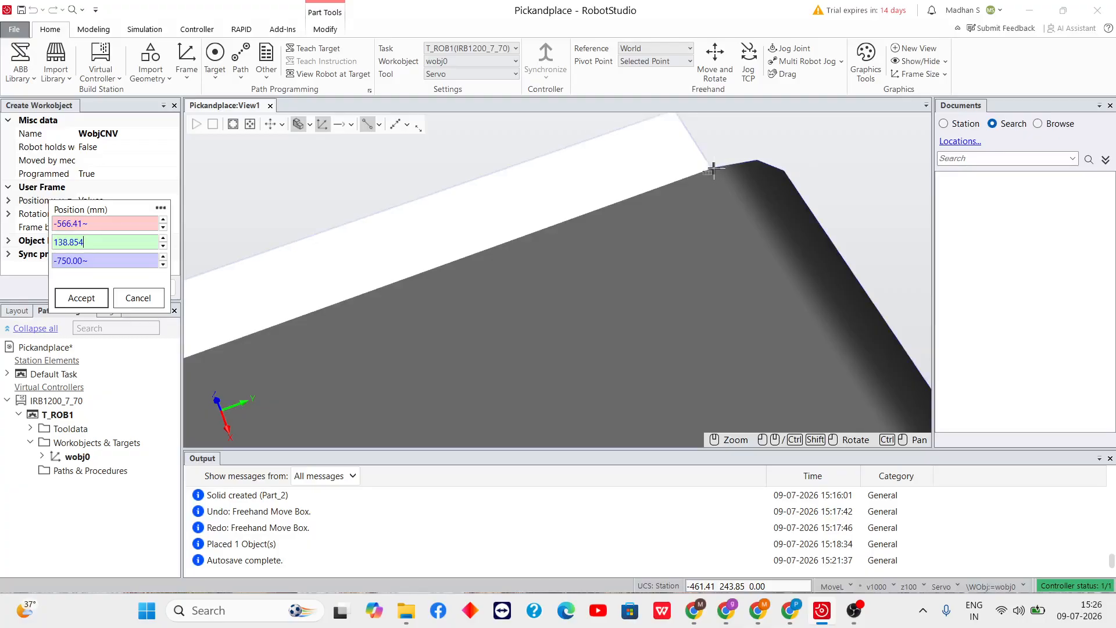
pyautogui.scroll(3, 706, 177)
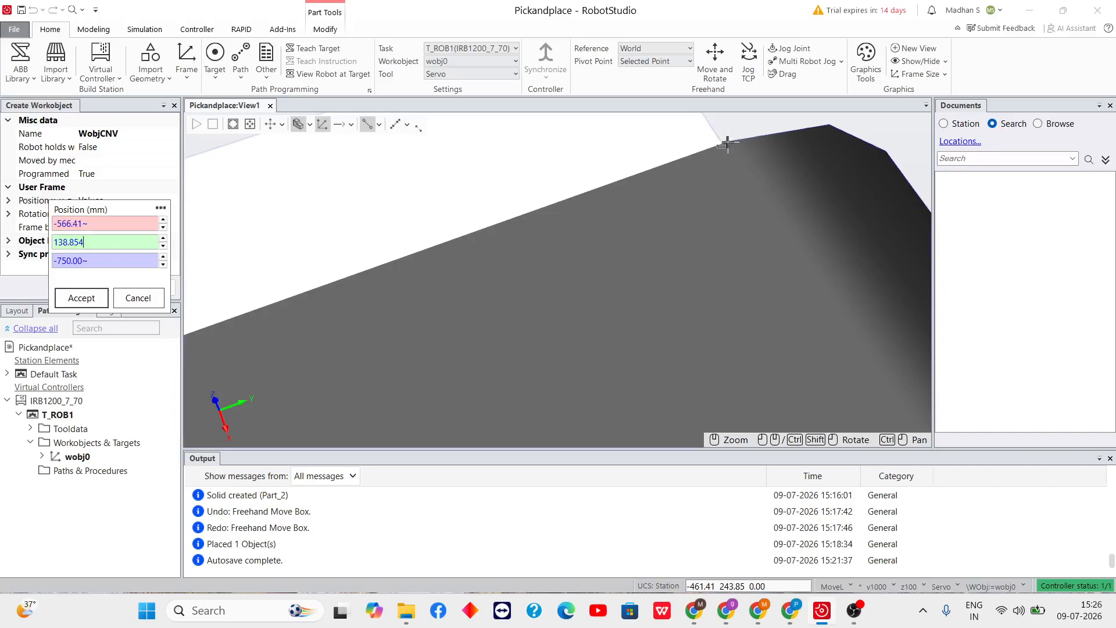
pyautogui.scroll(-4, 703, 138)
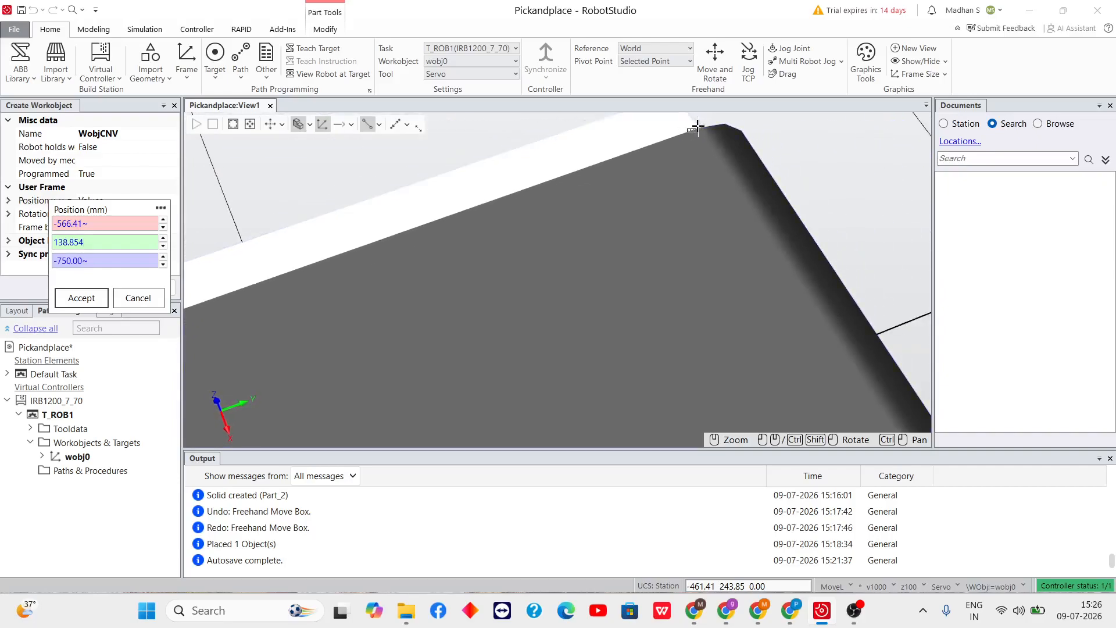
pyautogui.keyDown('ctrl'); pyautogui.keyDown('shift'); pyautogui.moveTo(702, 125); pyautogui.dragTo(704, 121); pyautogui.keyUp('shift'); pyautogui.keyUp('ctrl')
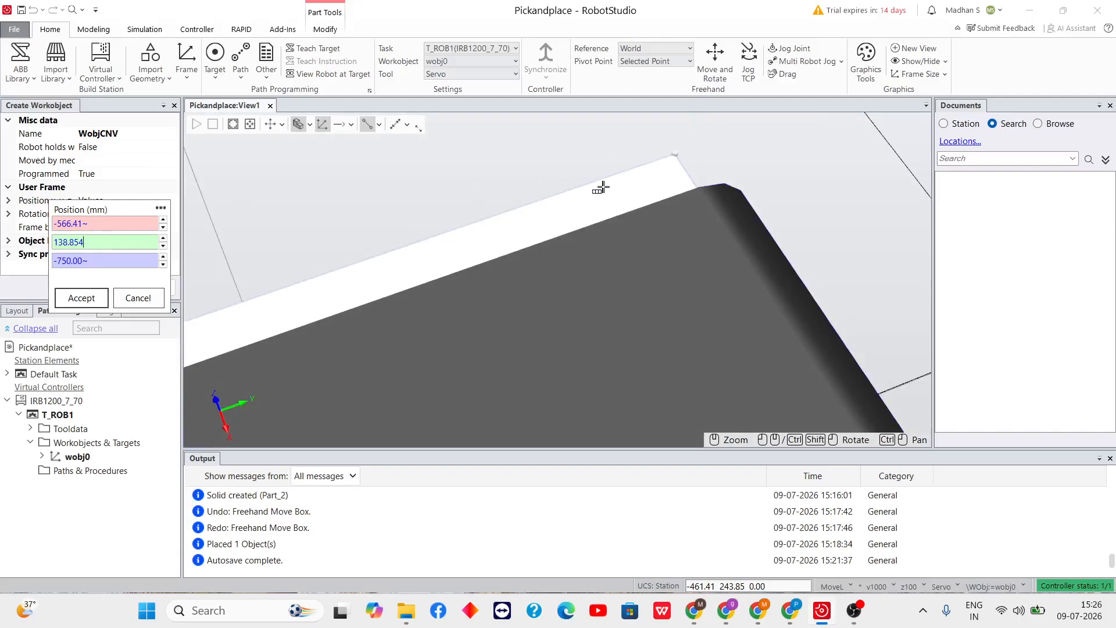
pyautogui.click(674, 154)
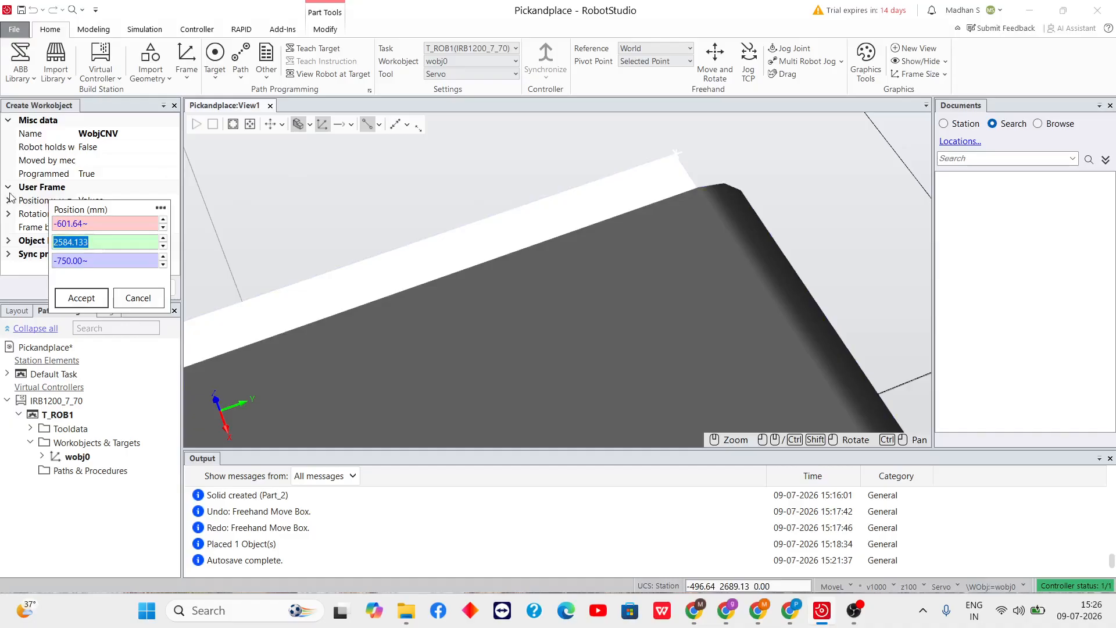
# Set the User Frame position at the belt corner beside the robot, about X 39.39, Y 218.80, Z 47.00 mm, and accept it
pyautogui.scroll(3, 674, 155)
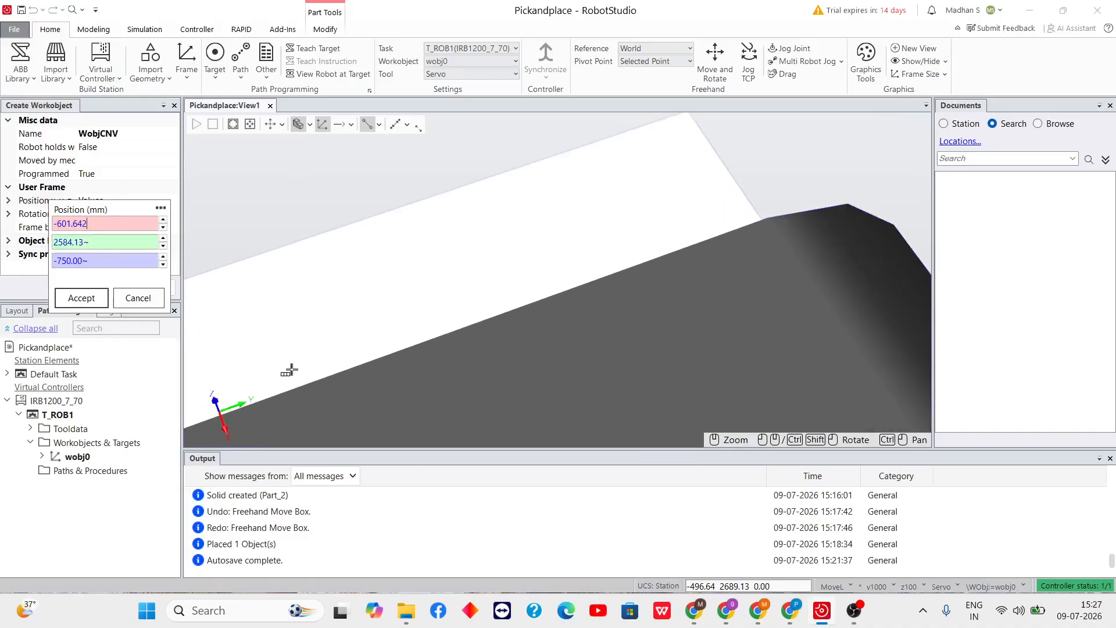
pyautogui.scroll(-3, 260, 381)
pyautogui.keyDown('ctrl'); pyautogui.keyDown('shift'); pyautogui.moveTo(259, 311); pyautogui.dragTo(161, 274); pyautogui.keyUp('shift'); pyautogui.keyUp('ctrl')
pyautogui.scroll(4, 282, 300)
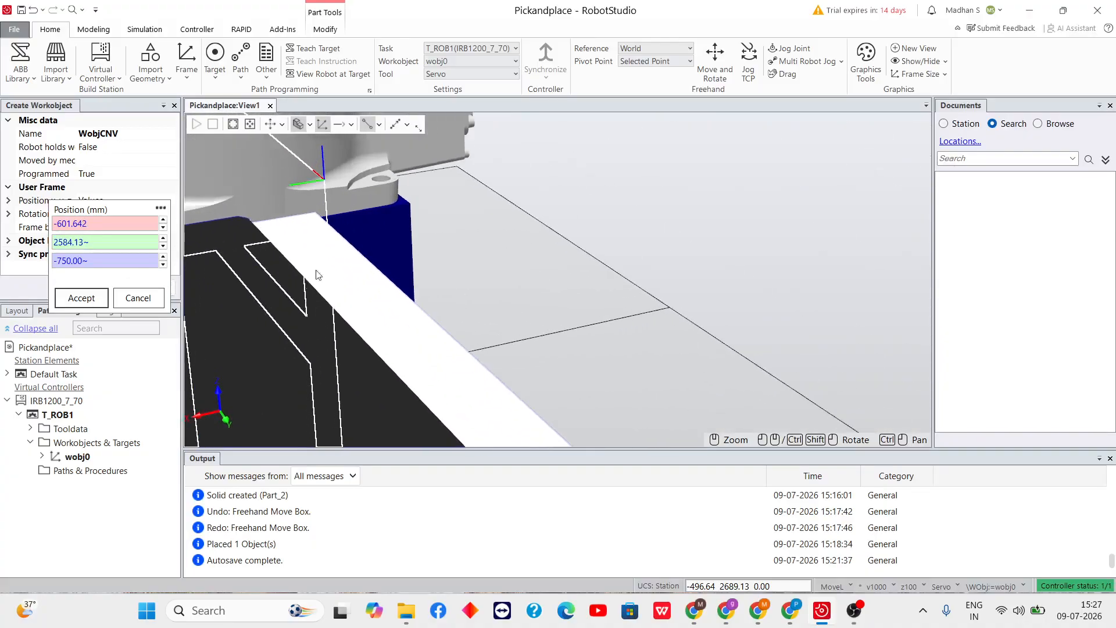
pyautogui.scroll(-3, 418, 279)
pyautogui.scroll(5, 580, 187)
pyautogui.keyDown('ctrl'); pyautogui.keyDown('shift'); pyautogui.moveTo(543, 194); pyautogui.dragTo(635, 219); pyautogui.keyUp('shift'); pyautogui.keyUp('ctrl')
pyautogui.scroll(-7, 418, 270)
pyautogui.keyDown('ctrl'); pyautogui.moveTo(366, 267); pyautogui.dragTo(464, 252); pyautogui.keyUp('ctrl')
pyautogui.keyDown('ctrl'); pyautogui.moveTo(270, 274); pyautogui.dragTo(755, 251); pyautogui.keyUp('ctrl')
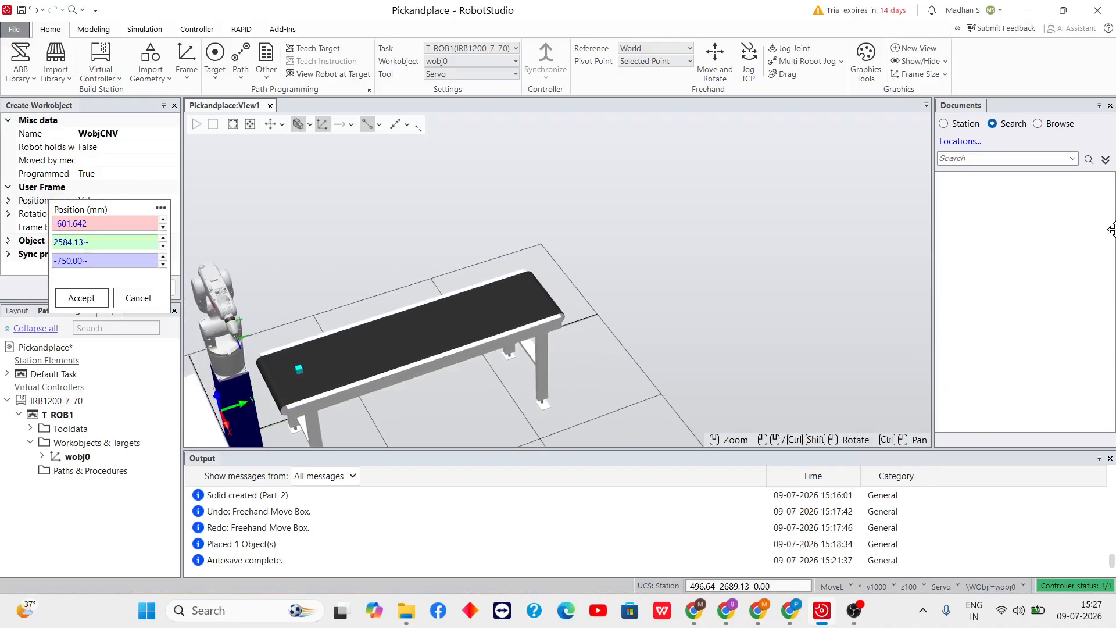
pyautogui.scroll(10, 247, 379)
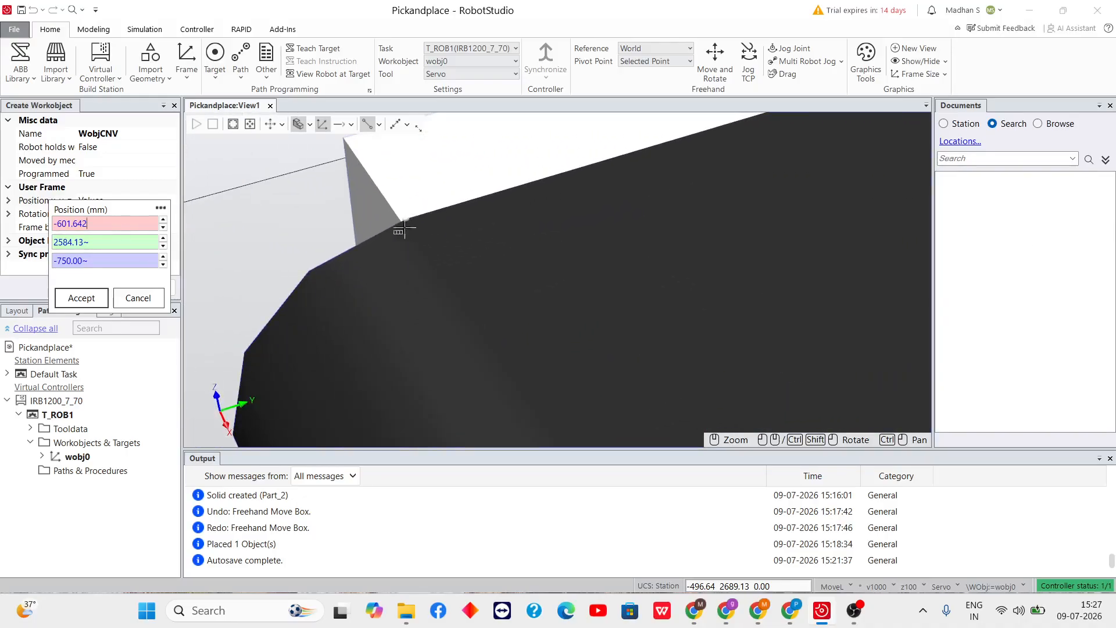
pyautogui.click(404, 219)
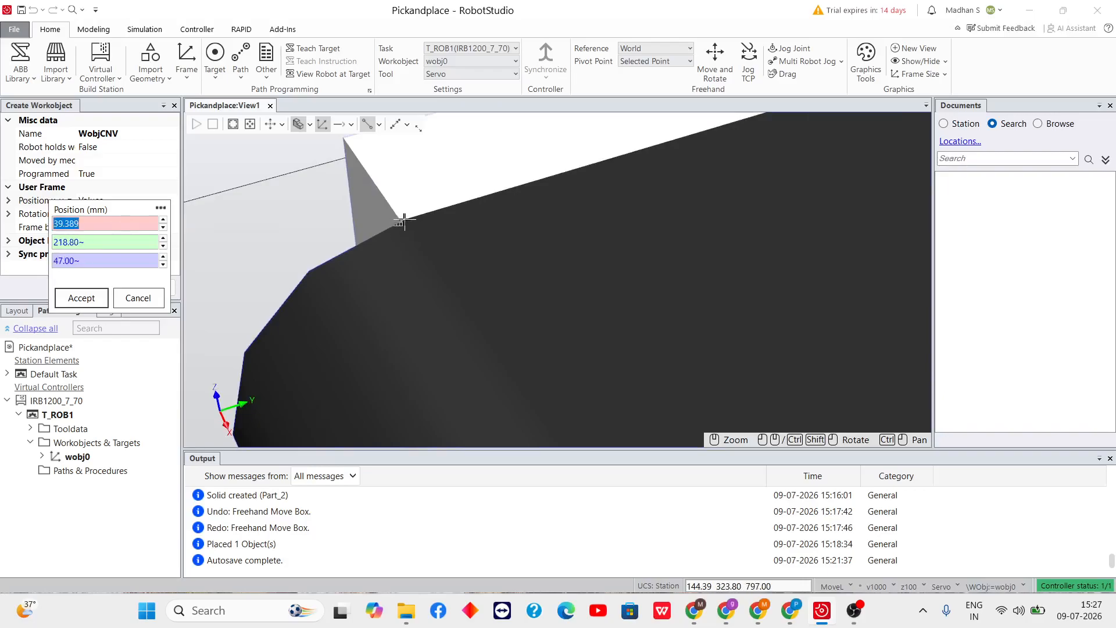
pyautogui.click(89, 298)
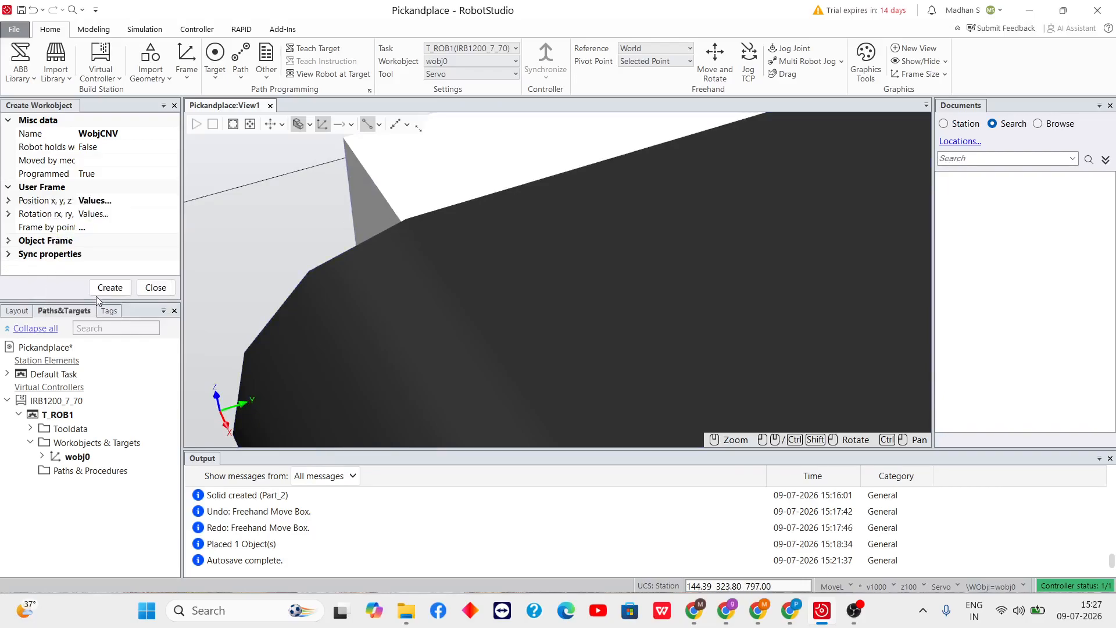
# Create the workobject WobjCNV and examine its frame origin at the belt corner
pyautogui.click(109, 289)
pyautogui.scroll(-5, 381, 247)
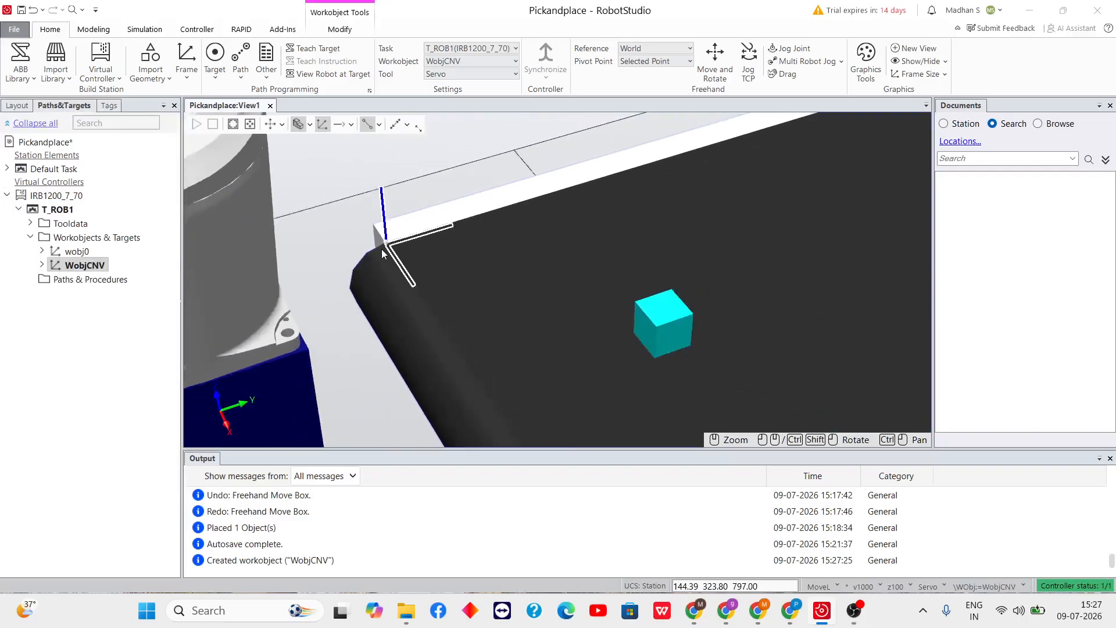
pyautogui.scroll(10, 386, 255)
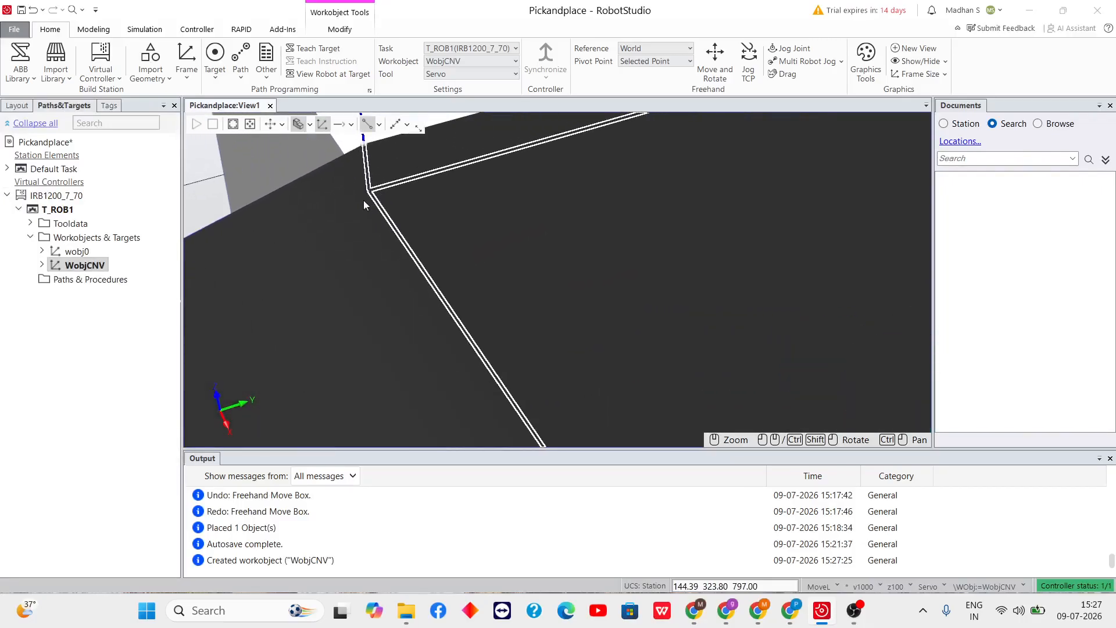
pyautogui.moveTo(364, 202)
pyautogui.keyDown('ctrl'); pyautogui.keyDown('shift'); pyautogui.mouseDown()
pyautogui.moveTo(374, 204)
pyautogui.moveTo(274, 169)
pyautogui.moveTo(295, 165)
pyautogui.moveTo(269, 157)
pyautogui.moveTo(348, 208)
pyautogui.mouseUp(); pyautogui.keyUp('shift'); pyautogui.keyUp('ctrl')
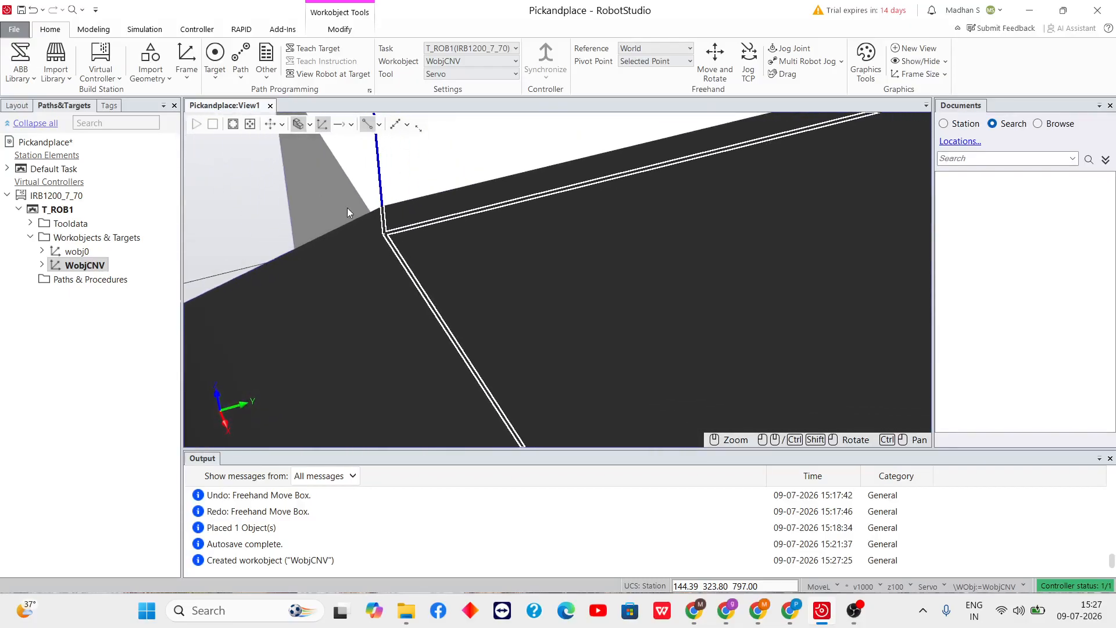
pyautogui.scroll(-5, 349, 207)
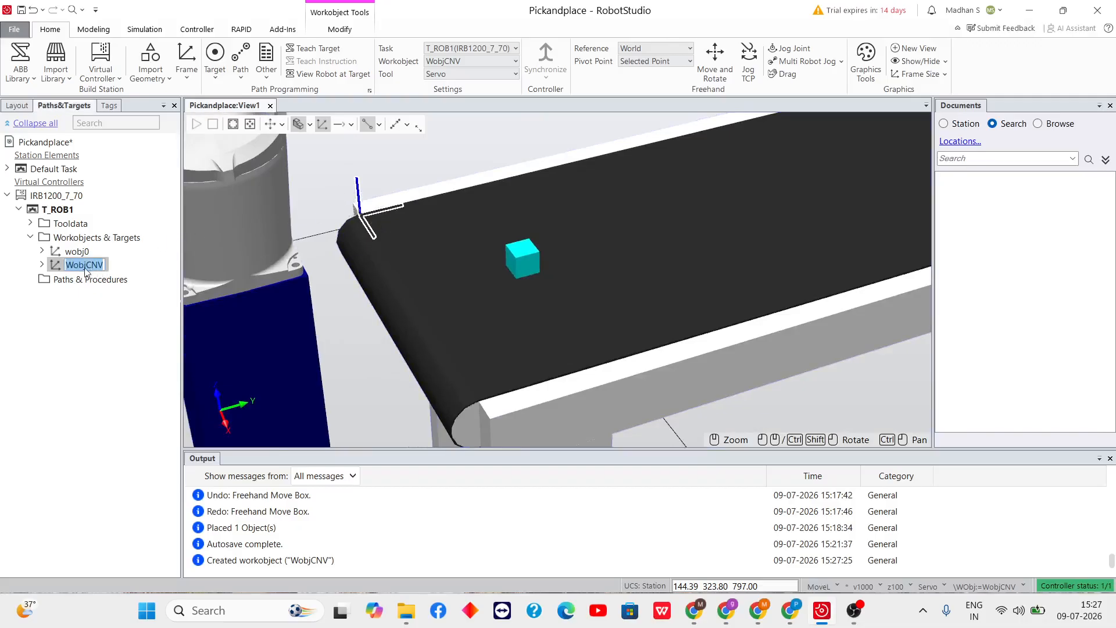
# Open the workobject WobjCNV for modification and expand its User Frame position values
pyautogui.click(92, 308)
pyautogui.click(82, 268)
pyautogui.rightClick(82, 267)
pyautogui.click(135, 437)
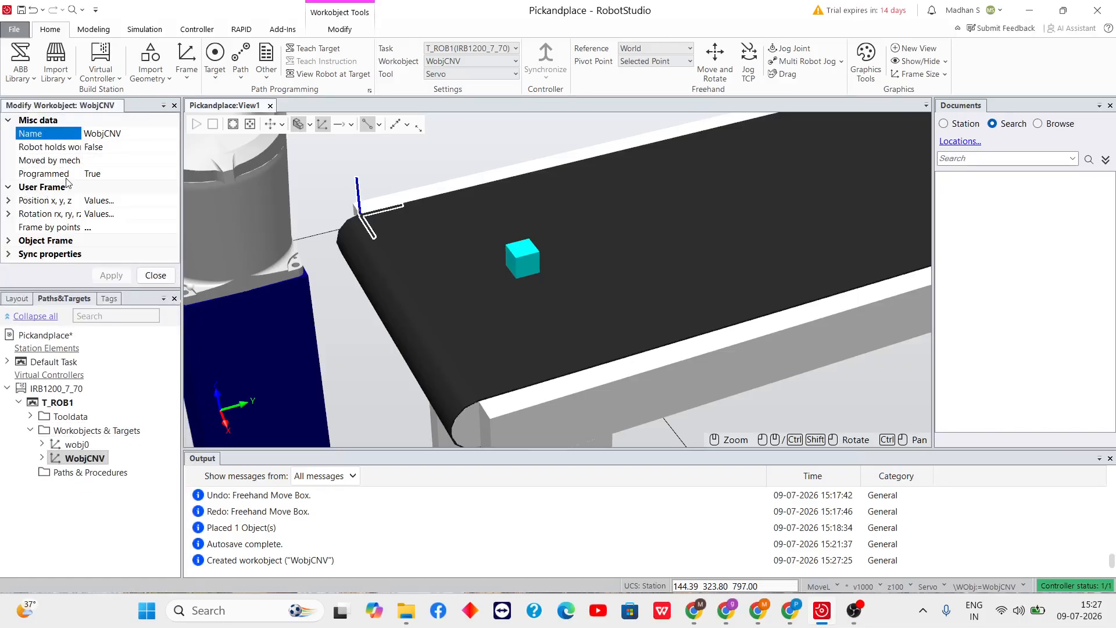
pyautogui.click(7, 201)
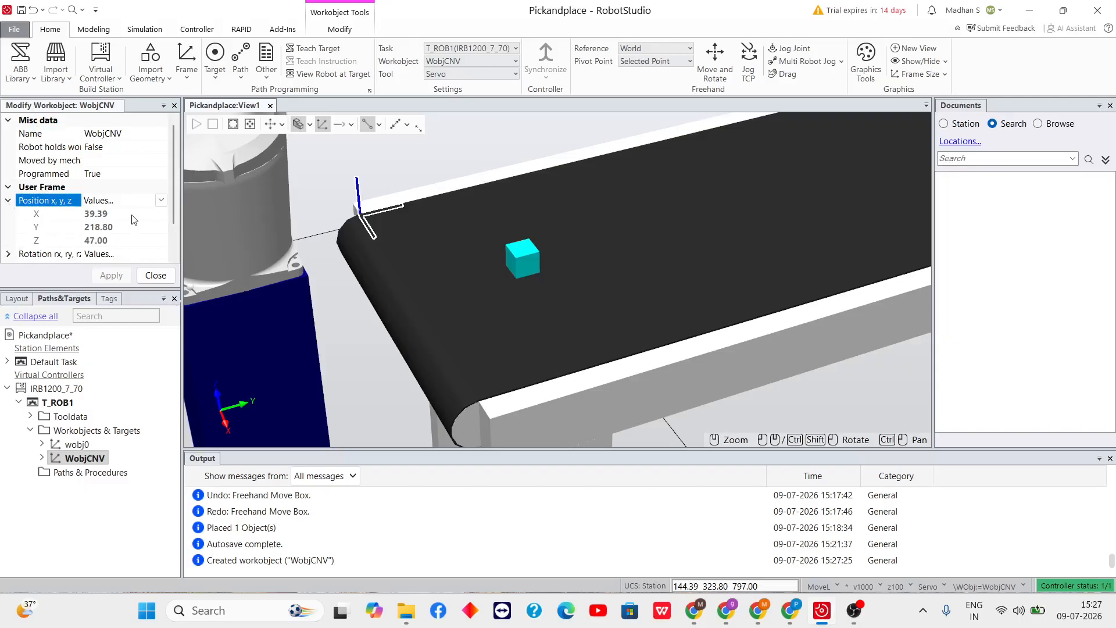
# Try to edit the X, Y and Z values of WobjCNV's User Frame position directly in the property list
pyautogui.click(114, 215)
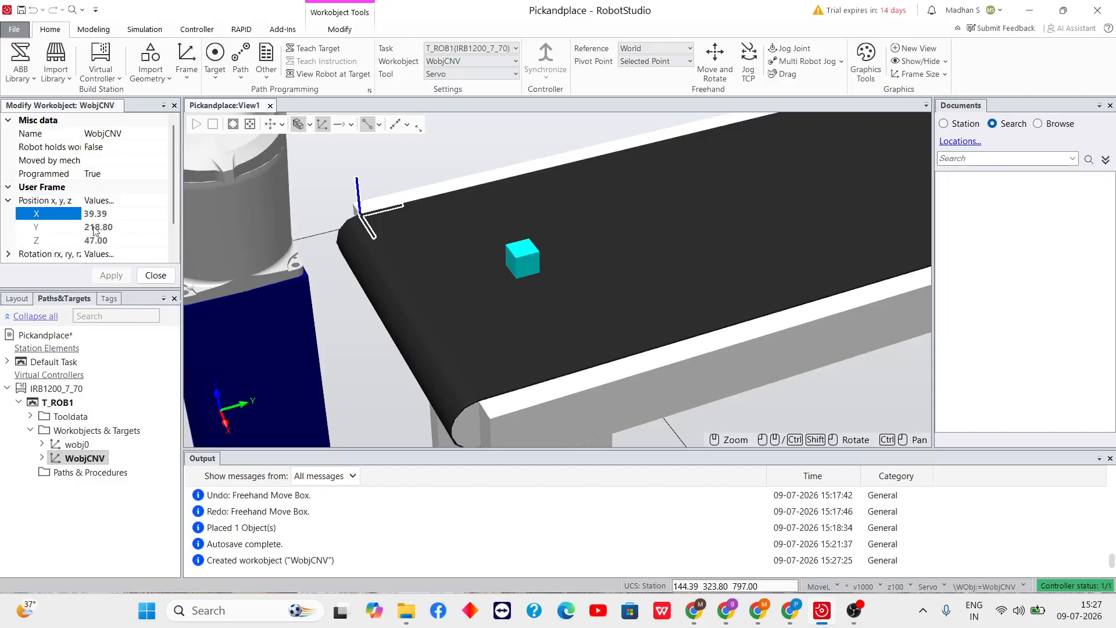
pyautogui.click(118, 228)
pyautogui.click(115, 241)
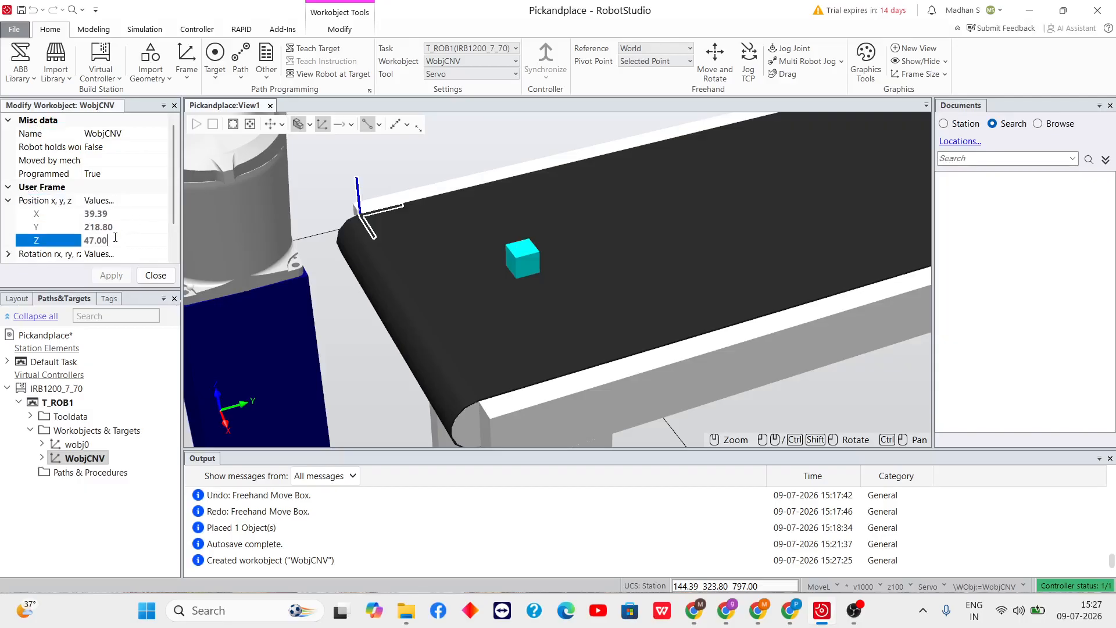
pyautogui.click(107, 215)
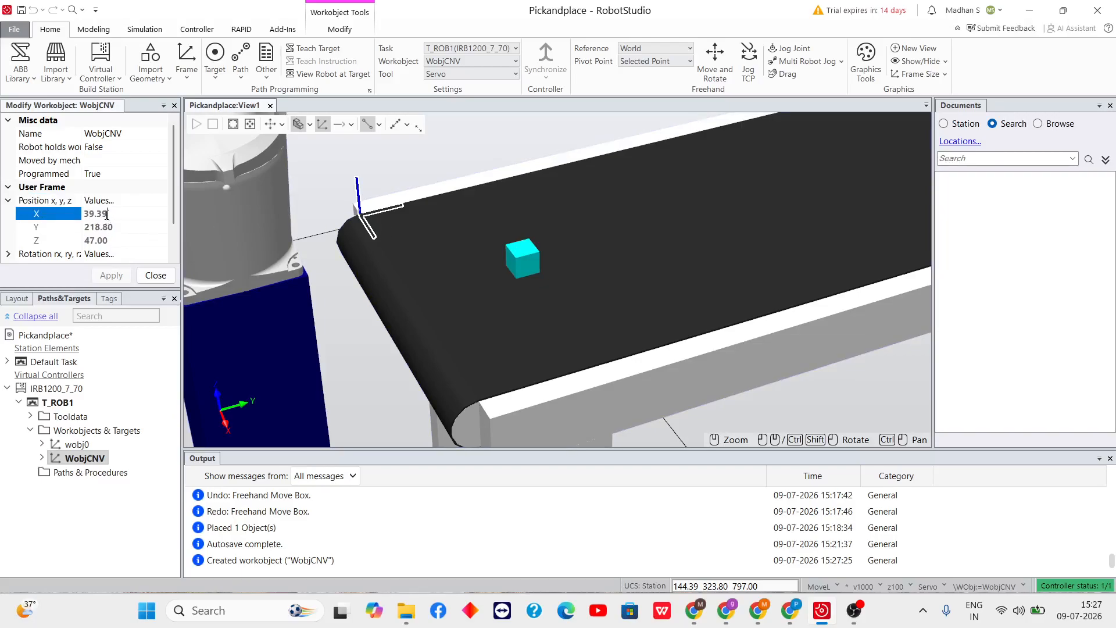
pyautogui.scroll(5, 370, 241)
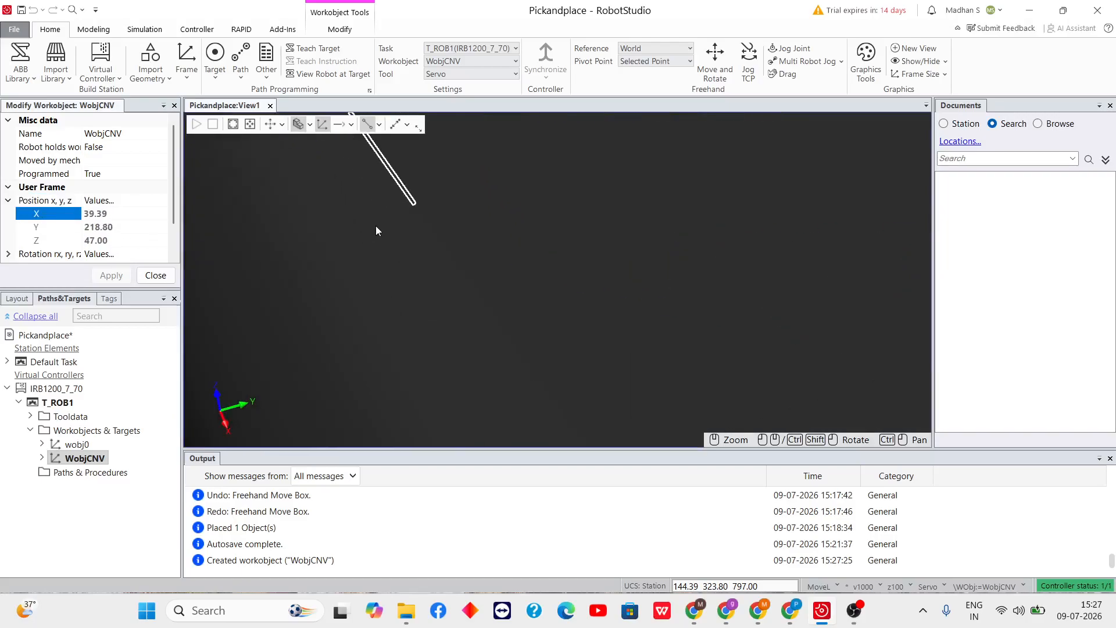
pyautogui.scroll(-4, 392, 216)
pyautogui.keyDown('ctrl'); pyautogui.keyDown('shift'); pyautogui.moveTo(370, 195); pyautogui.dragTo(341, 194); pyautogui.keyUp('shift'); pyautogui.keyUp('ctrl')
pyautogui.click(106, 214)
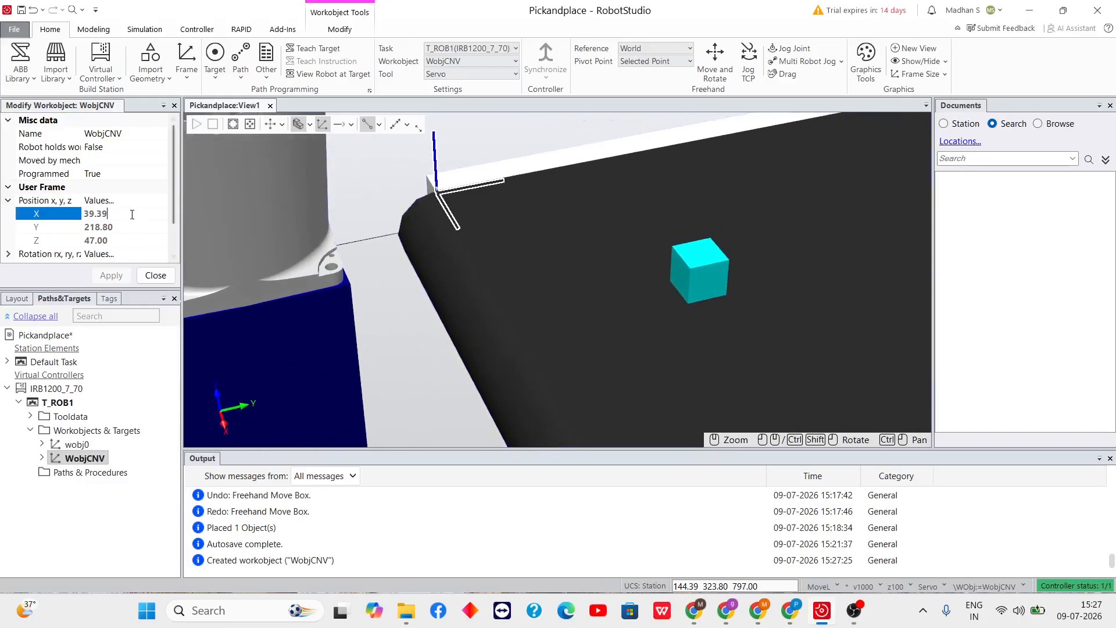
pyautogui.moveTo(116, 213); pyautogui.dragTo(84, 217)
pyautogui.click(84, 219)
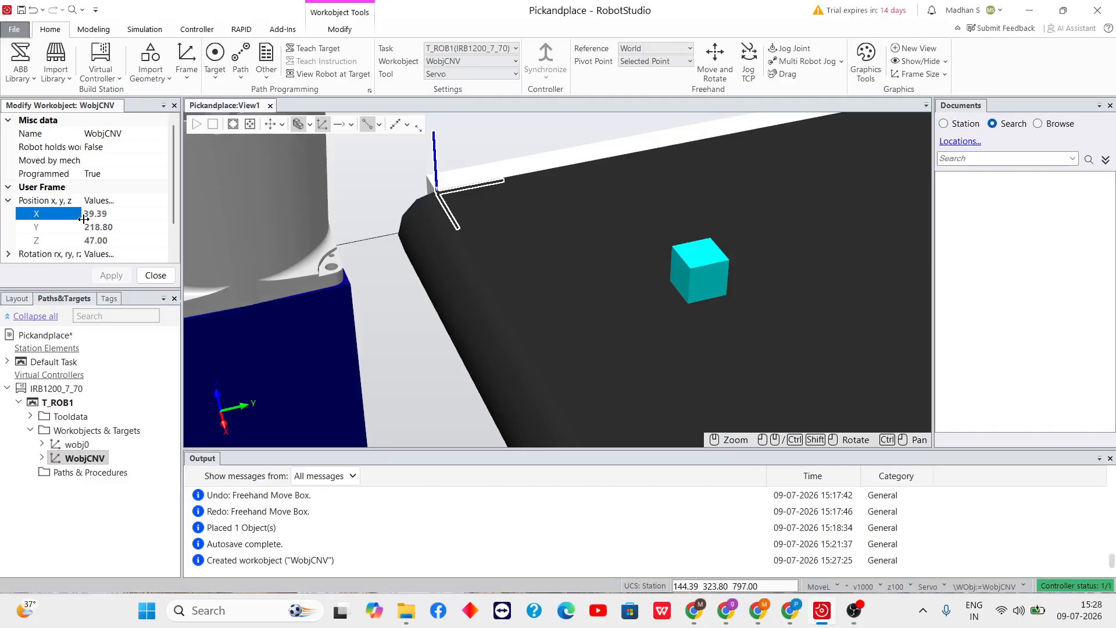
# With Snap End, pick WobjCNV's User Frame position again at the belt corner, X 39.39, Y 218.80, Z 47.00 mm, and apply it
pyautogui.click(120, 201)
pyautogui.click(161, 201)
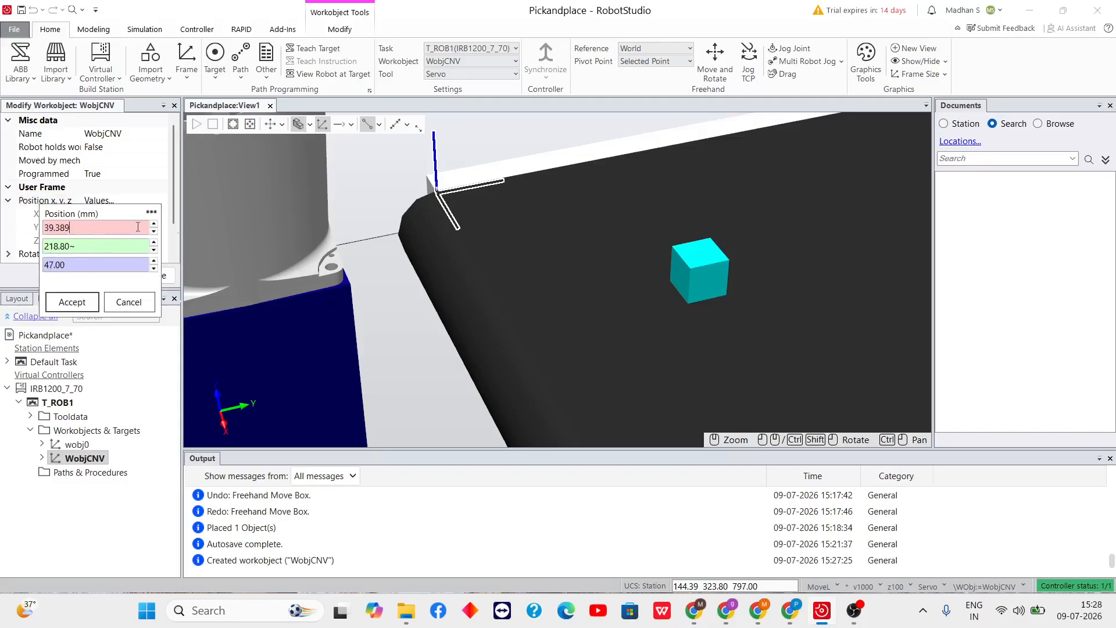
pyautogui.scroll(5, 437, 174)
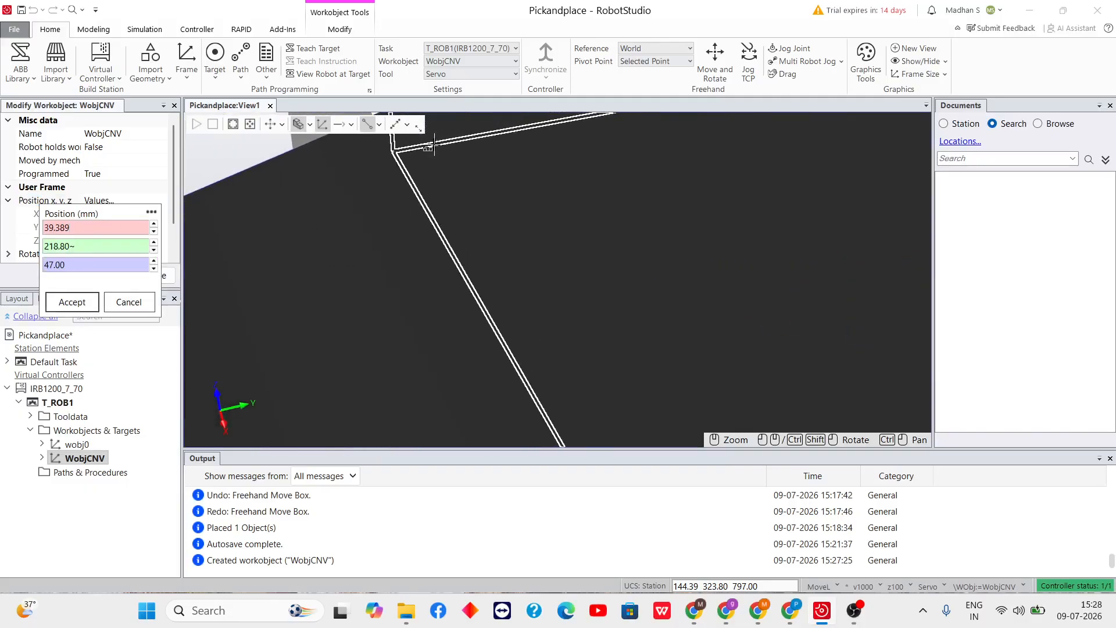
pyautogui.scroll(4, 438, 143)
pyautogui.keyDown('ctrl'); pyautogui.keyDown('shift'); pyautogui.moveTo(323, 154); pyautogui.dragTo(421, 297); pyautogui.keyUp('shift'); pyautogui.keyUp('ctrl')
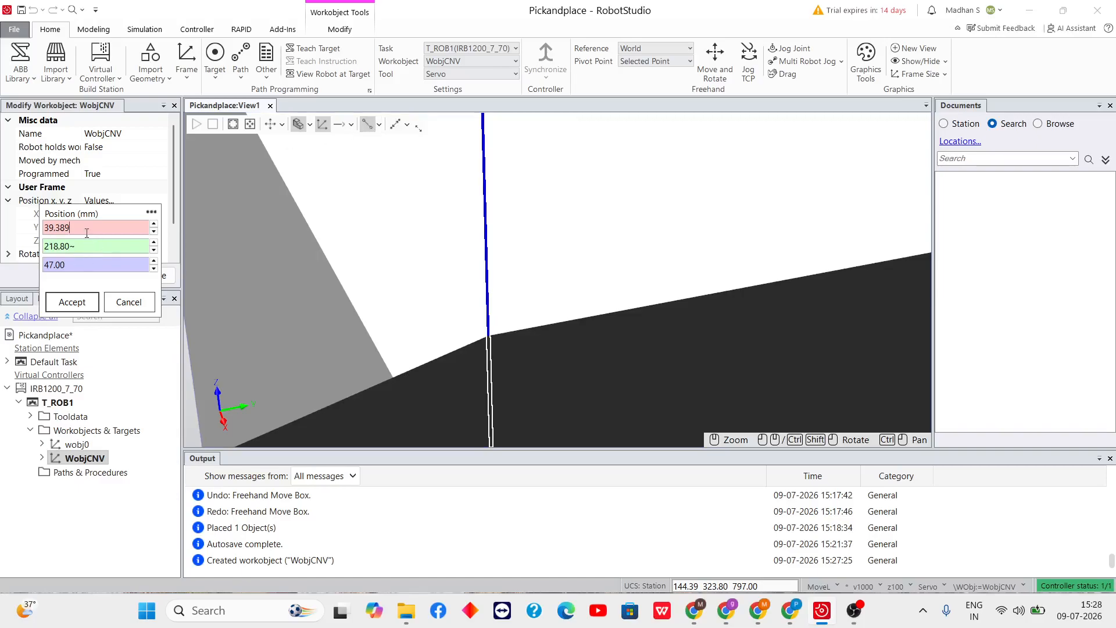
pyautogui.click(379, 124)
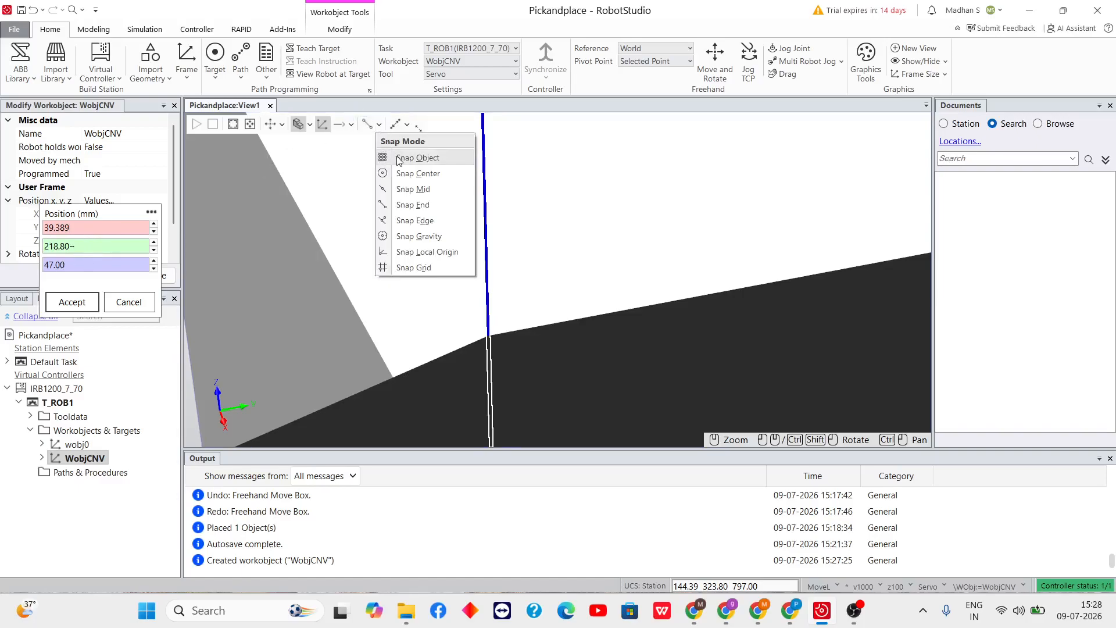
pyautogui.click(413, 204)
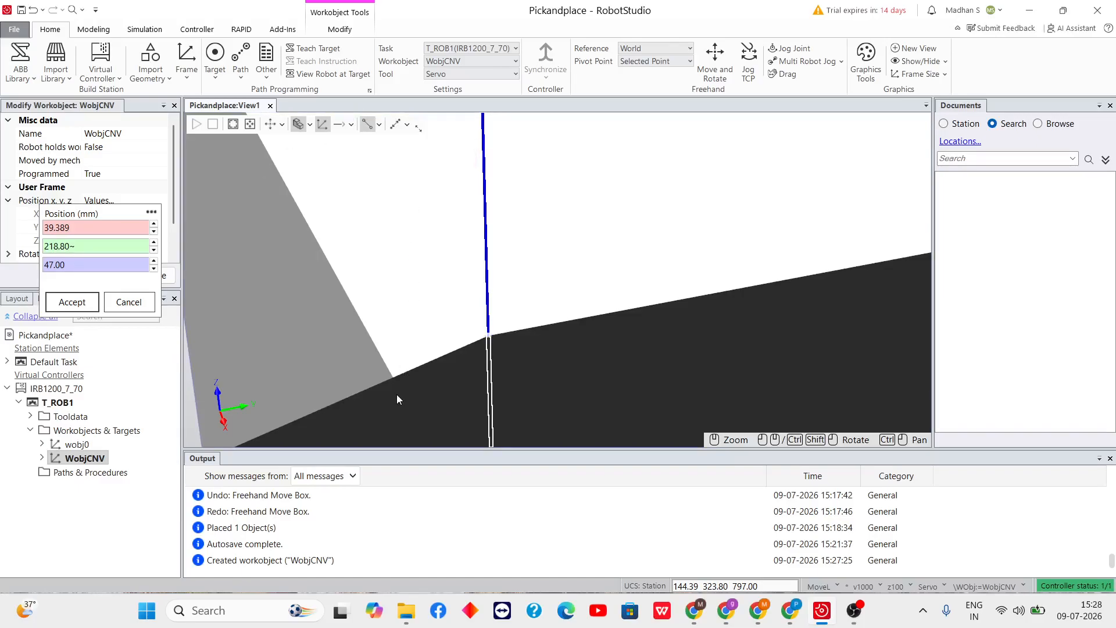
pyautogui.click(87, 225)
pyautogui.scroll(4, 389, 378)
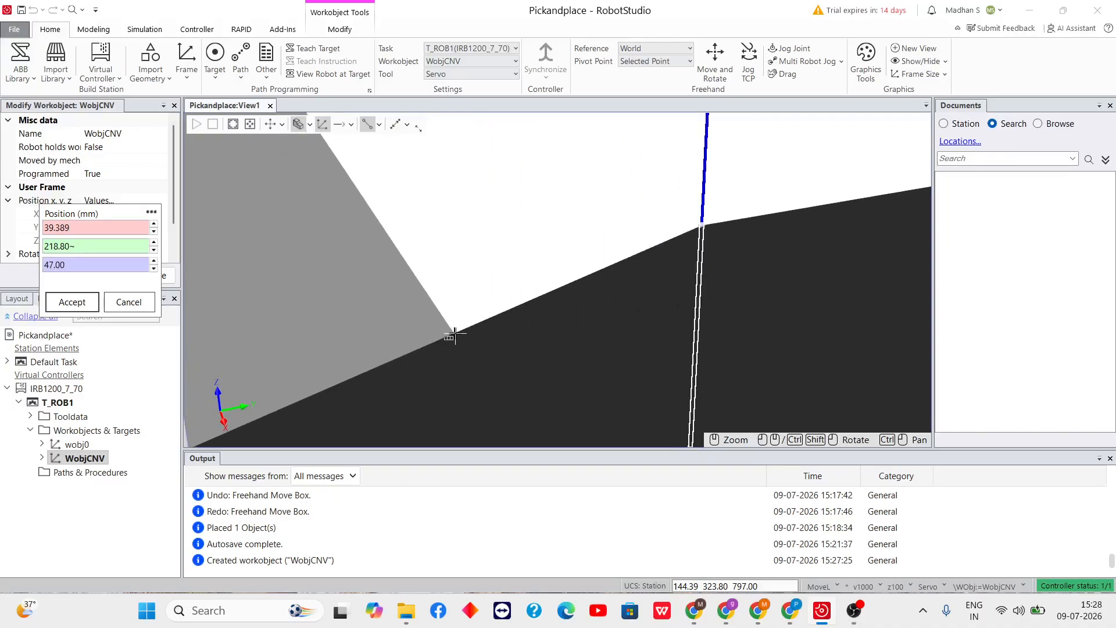
pyautogui.click(454, 332)
pyautogui.click(80, 306)
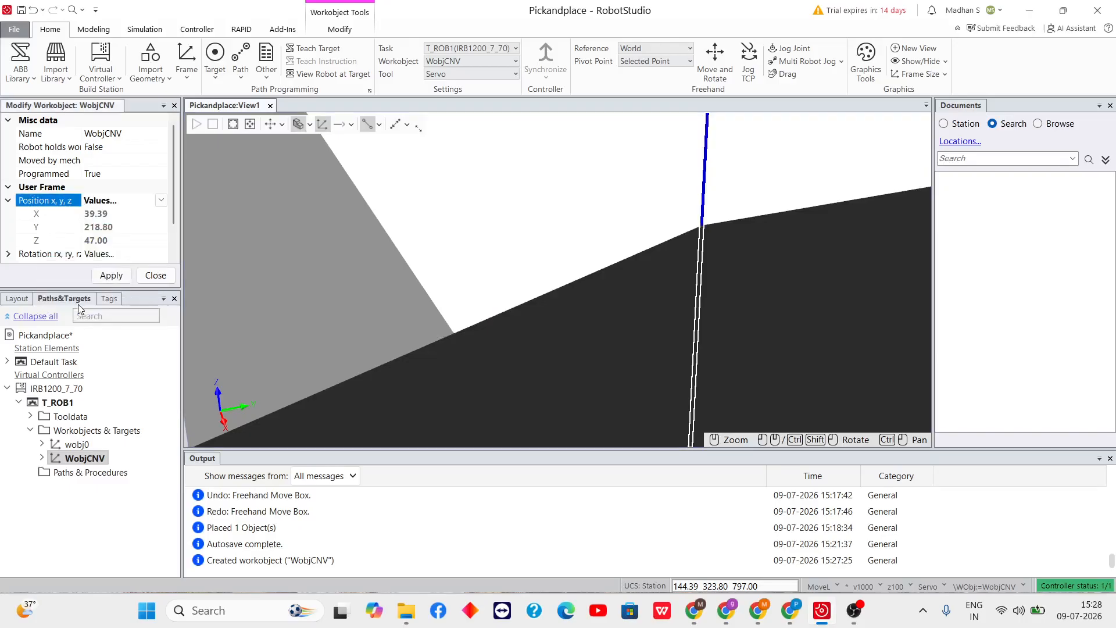
pyautogui.click(112, 276)
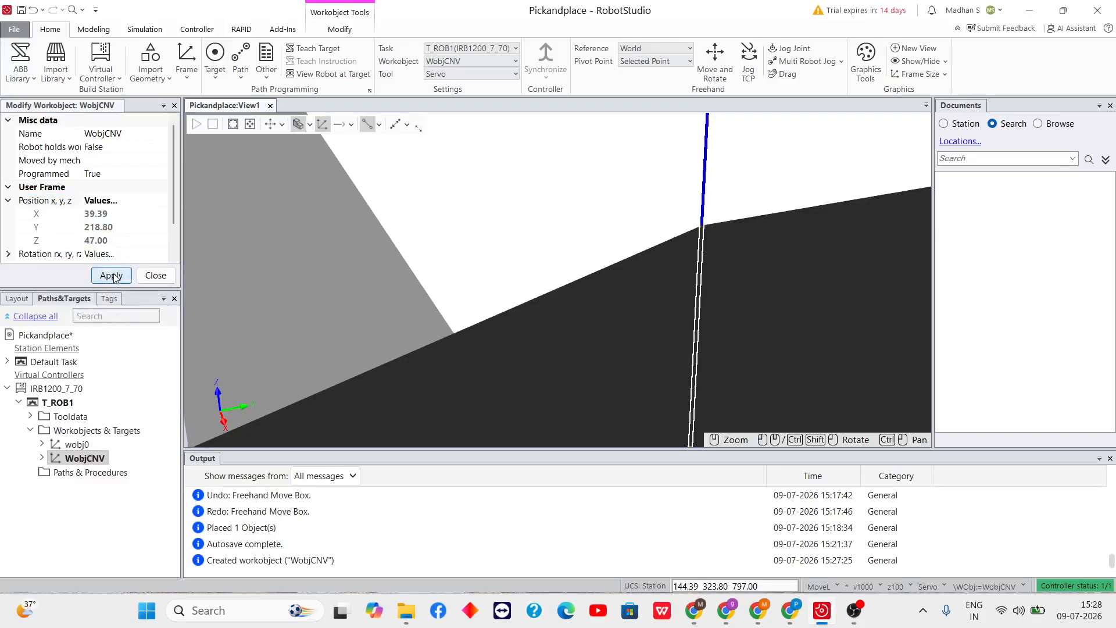
# Close the modification of WobjCNV and delete this workobject from the station
pyautogui.click(154, 276)
pyautogui.click(85, 267)
pyautogui.press('Delete')
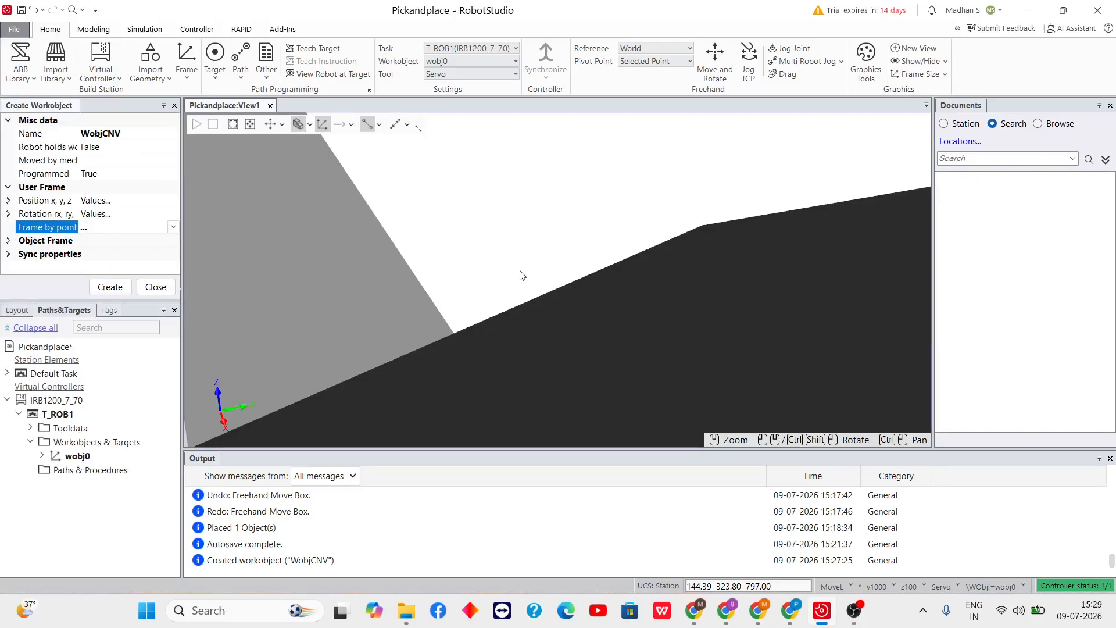
# For a new workobject WobjCNV, define the User Frame by points and pick its position at the conveyor's outer corner, X -0.61, Y 218.80, Z 47.00 mm
pyautogui.scroll(-3, 521, 272)
pyautogui.click(8, 201)
pyautogui.click(8, 201)
pyautogui.click(71, 230)
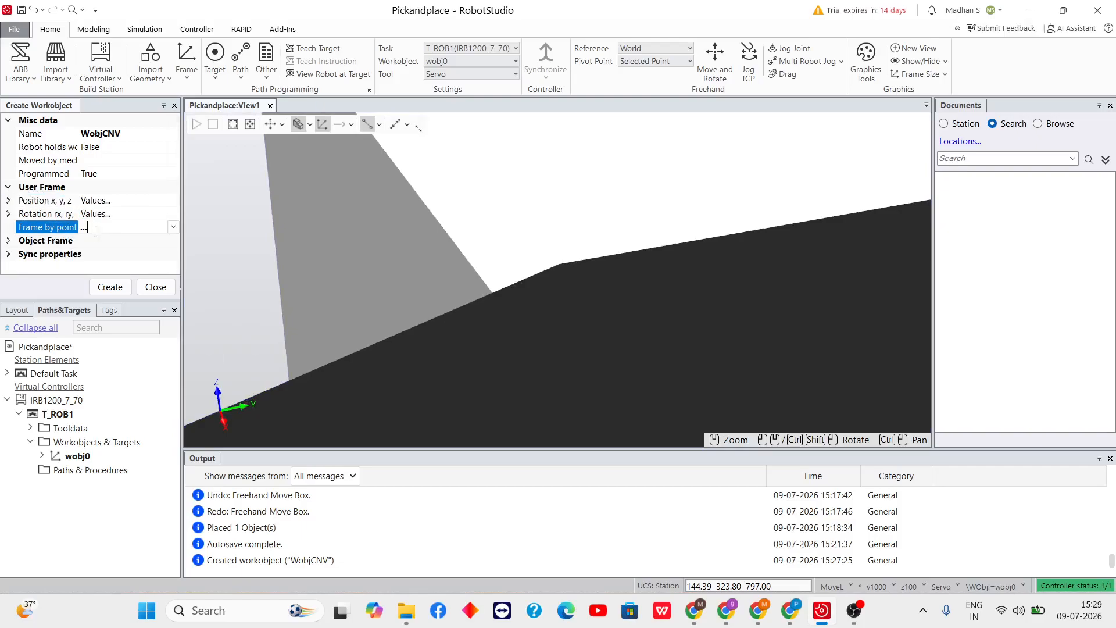
pyautogui.click(174, 228)
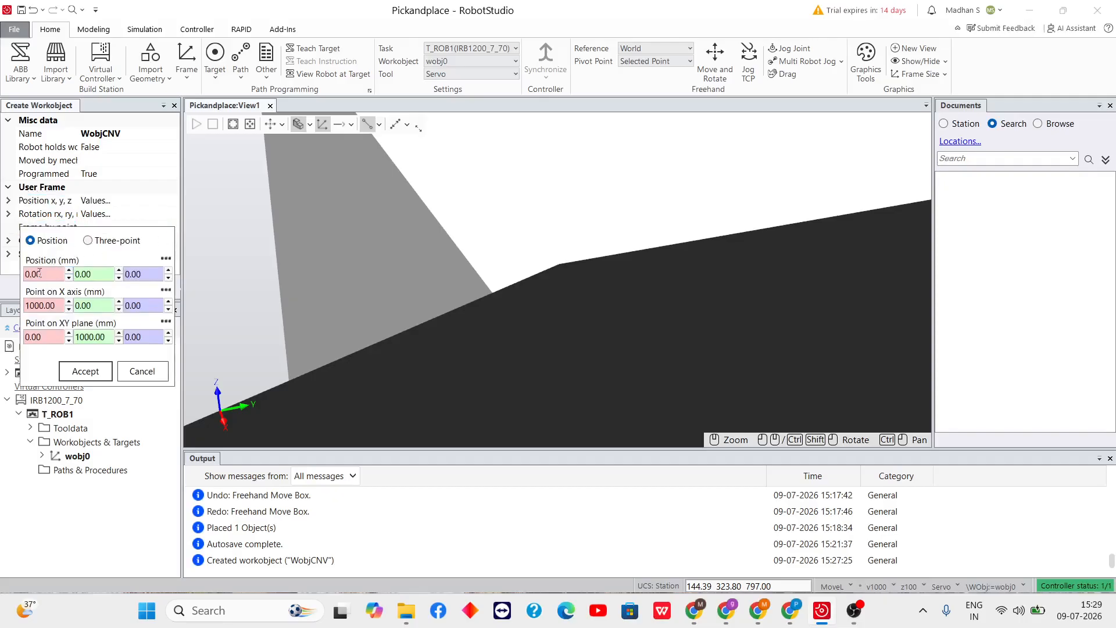
pyautogui.scroll(-3, 339, 265)
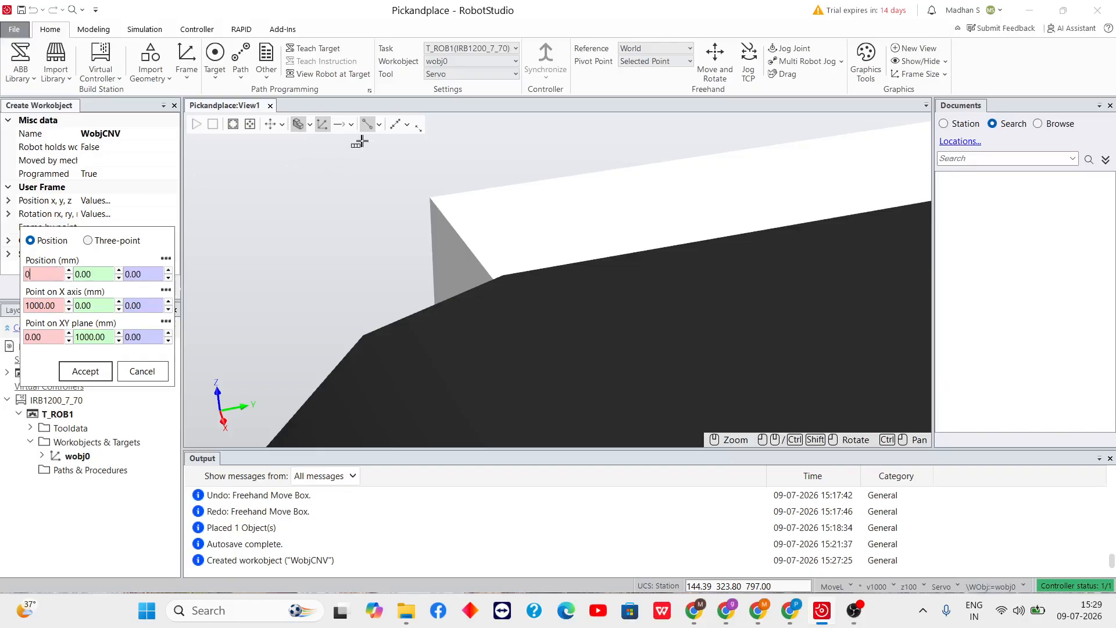
pyautogui.scroll(2, 423, 192)
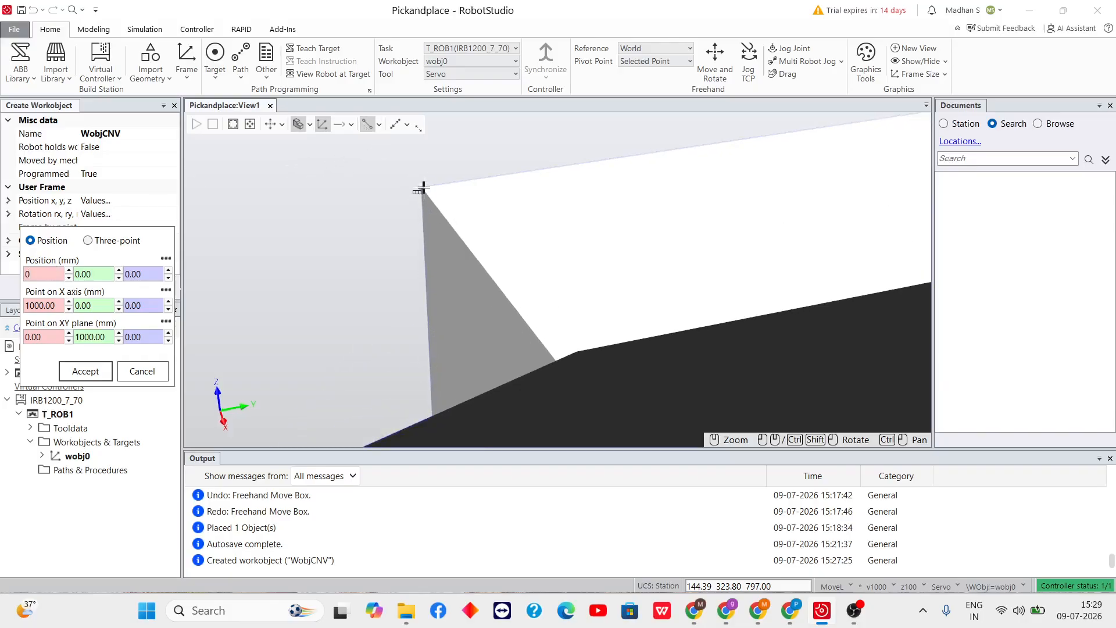
pyautogui.click(422, 189)
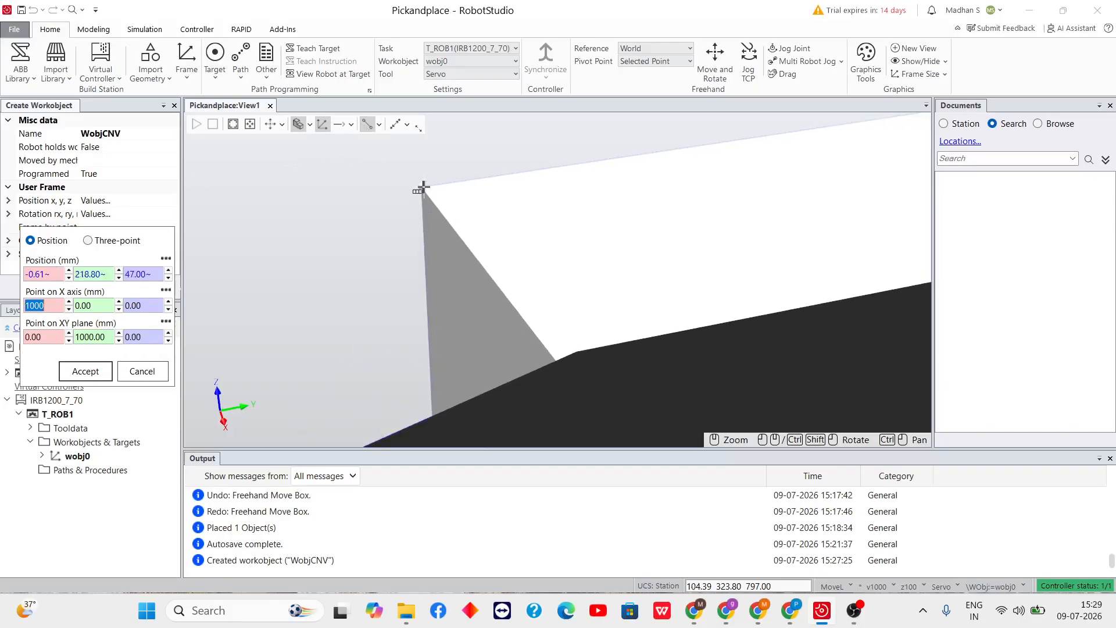
# Pick the user frame's point on the X axis at the rail's inner corner beside the belt, 39.39, 218.80, 47.00 mm
pyautogui.click(51, 304)
pyautogui.scroll(3, 556, 360)
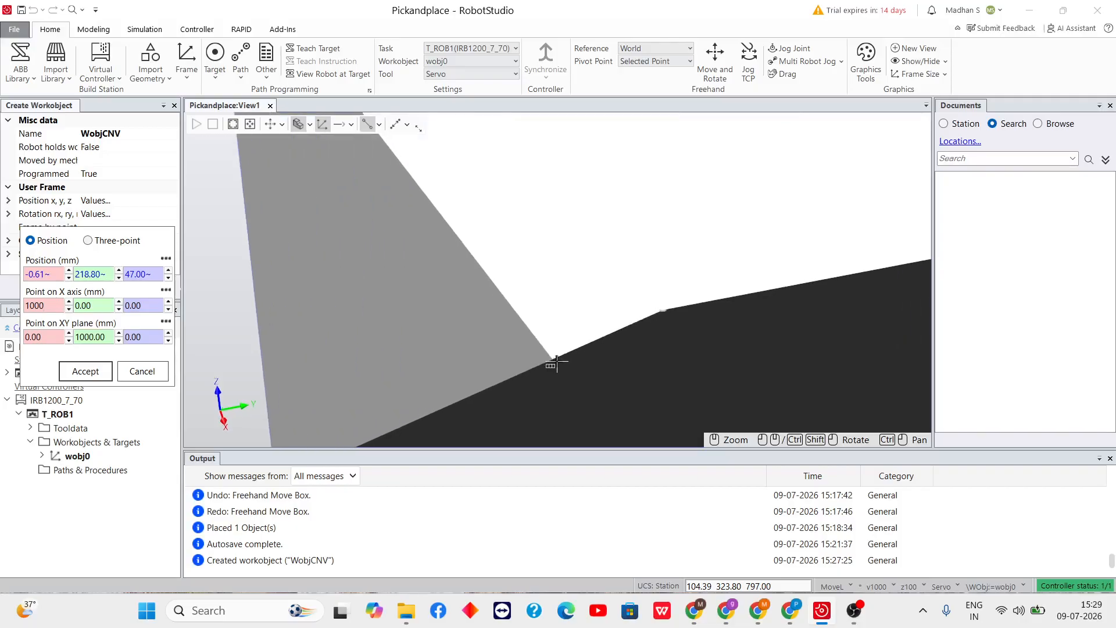
pyautogui.click(664, 312)
# Pick the user frame's point on the XY plane at the conveyor's far outer corner, -0.61, 2218.80, 47.00 mm
pyautogui.scroll(-5, 793, 279)
pyautogui.keyDown('ctrl'); pyautogui.moveTo(811, 219); pyautogui.dragTo(5, 356); pyautogui.keyUp('ctrl')
pyautogui.keyDown('ctrl'); pyautogui.moveTo(782, 248); pyautogui.dragTo(237, 384); pyautogui.keyUp('ctrl')
pyautogui.keyDown('ctrl'); pyautogui.moveTo(814, 233); pyautogui.dragTo(232, 354); pyautogui.keyUp('ctrl')
pyautogui.keyDown('ctrl'); pyautogui.moveTo(890, 235); pyautogui.dragTo(4, 360); pyautogui.keyUp('ctrl')
pyautogui.keyDown('ctrl'); pyautogui.moveTo(779, 229); pyautogui.dragTo(198, 344); pyautogui.keyUp('ctrl')
pyautogui.keyDown('ctrl'); pyautogui.moveTo(895, 200); pyautogui.dragTo(614, 249); pyautogui.keyUp('ctrl')
pyautogui.scroll(-8, 673, 292)
pyautogui.keyDown('ctrl'); pyautogui.moveTo(733, 253); pyautogui.dragTo(1, 442); pyautogui.keyUp('ctrl')
pyautogui.scroll(9, 814, 293)
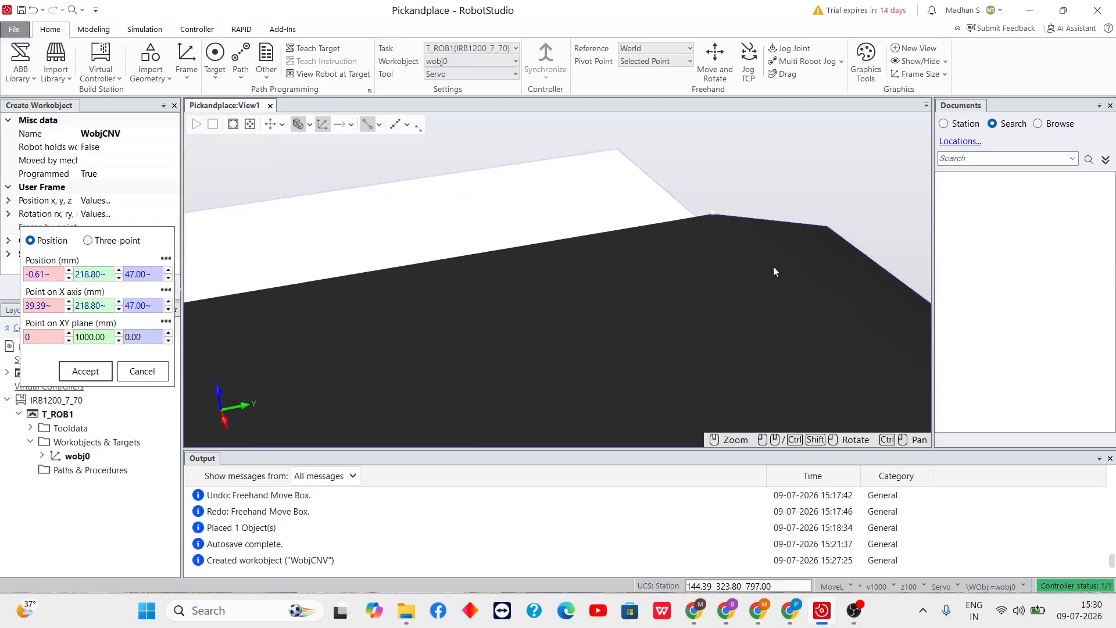
pyautogui.scroll(1, 774, 266)
pyautogui.scroll(-2, 605, 151)
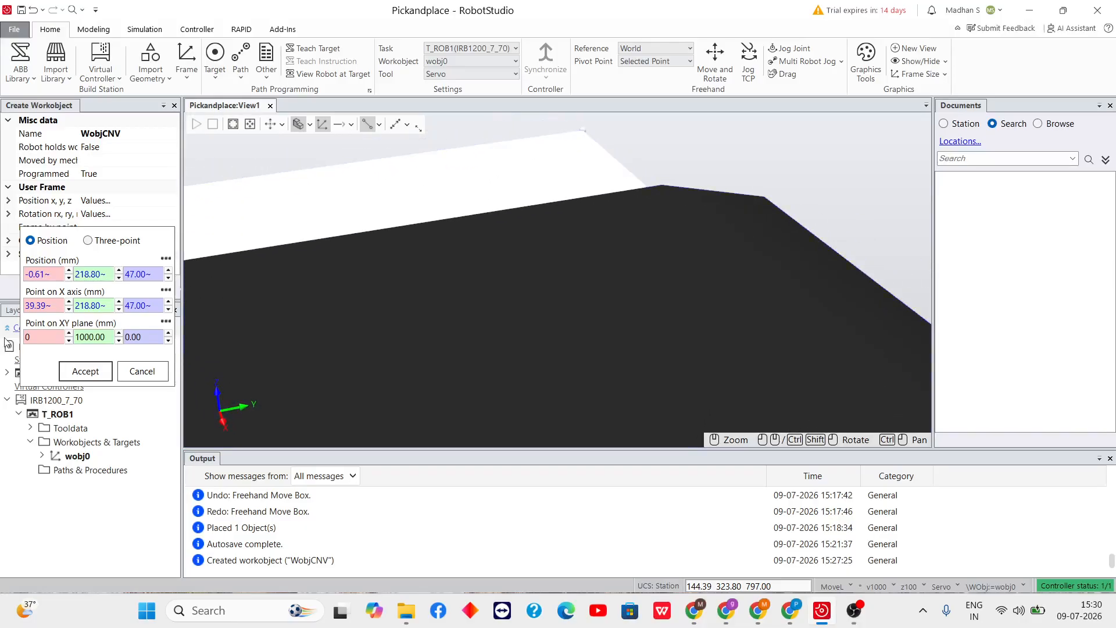
pyautogui.scroll(5, 582, 129)
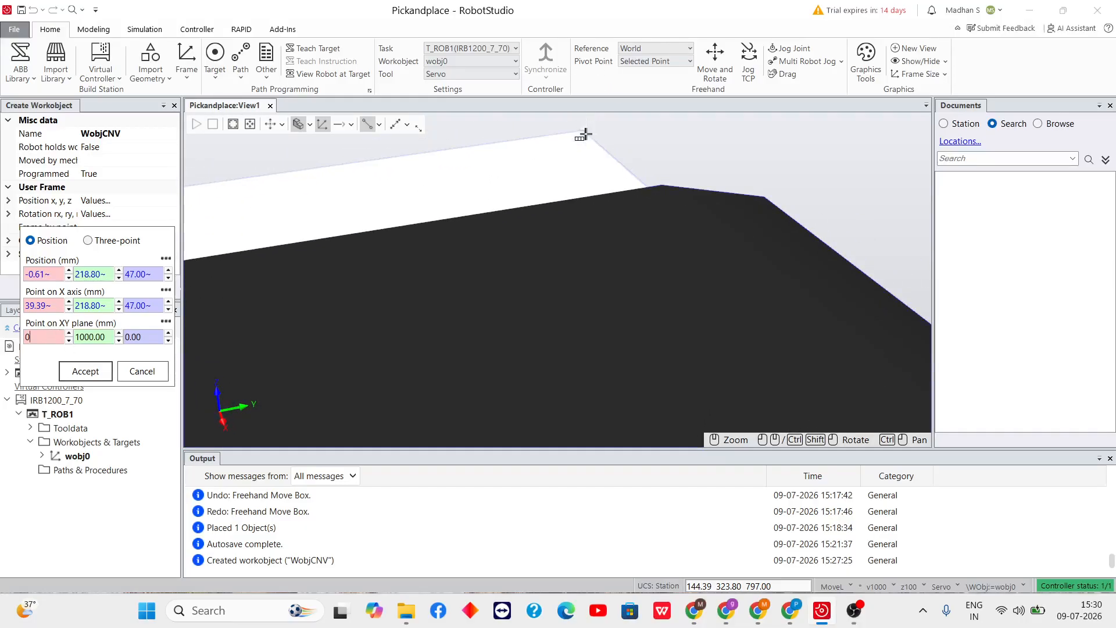
pyautogui.click(576, 123)
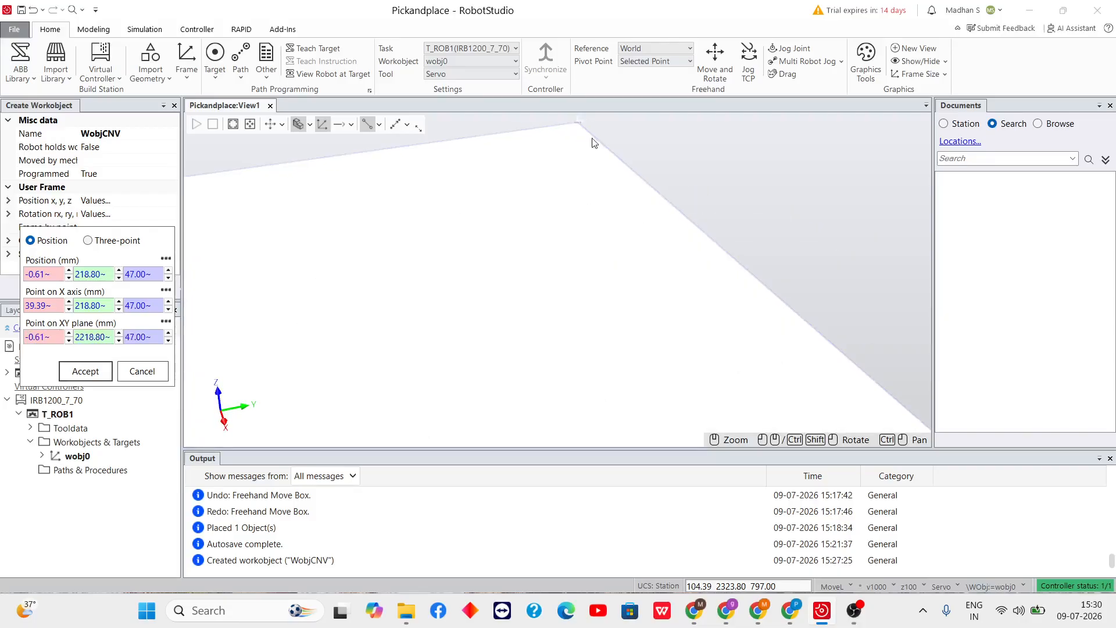
# Accept the frame points, create the workobject WobjCNV, and check its axes at the conveyor corner near the robot
pyautogui.click(98, 372)
pyautogui.click(110, 288)
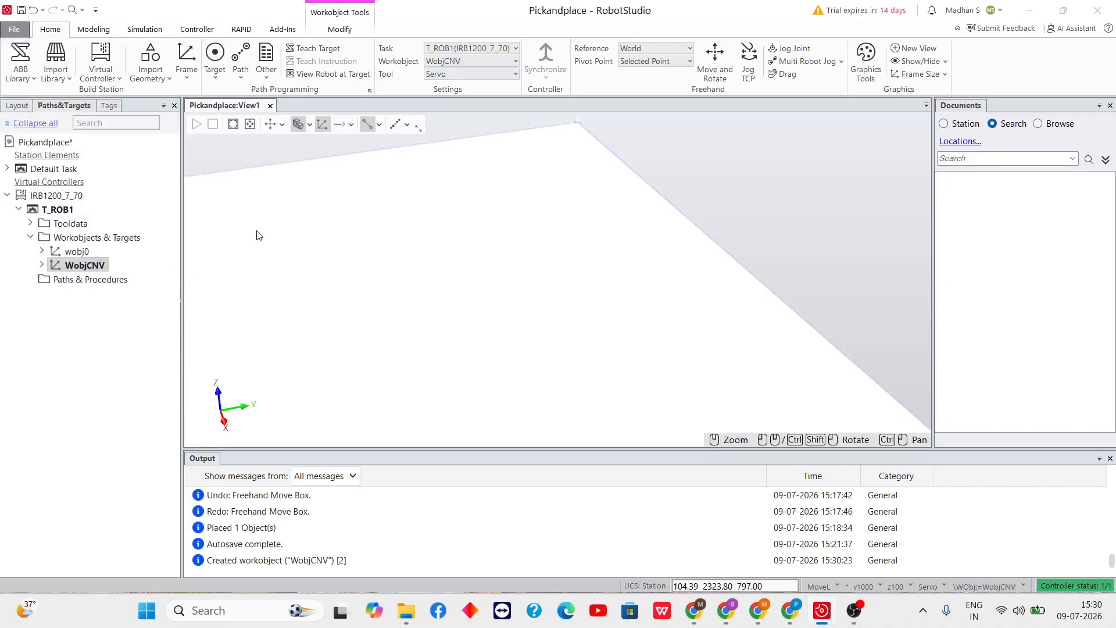
pyautogui.scroll(-5, 454, 215)
pyautogui.scroll(-5, 454, 215)
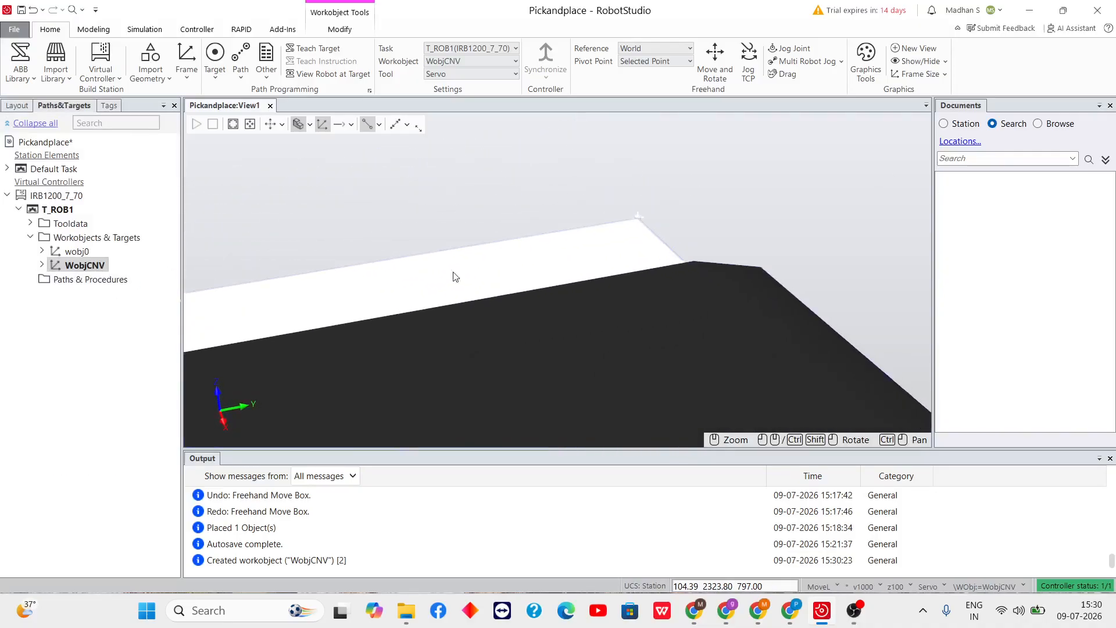
pyautogui.scroll(-6, 354, 261)
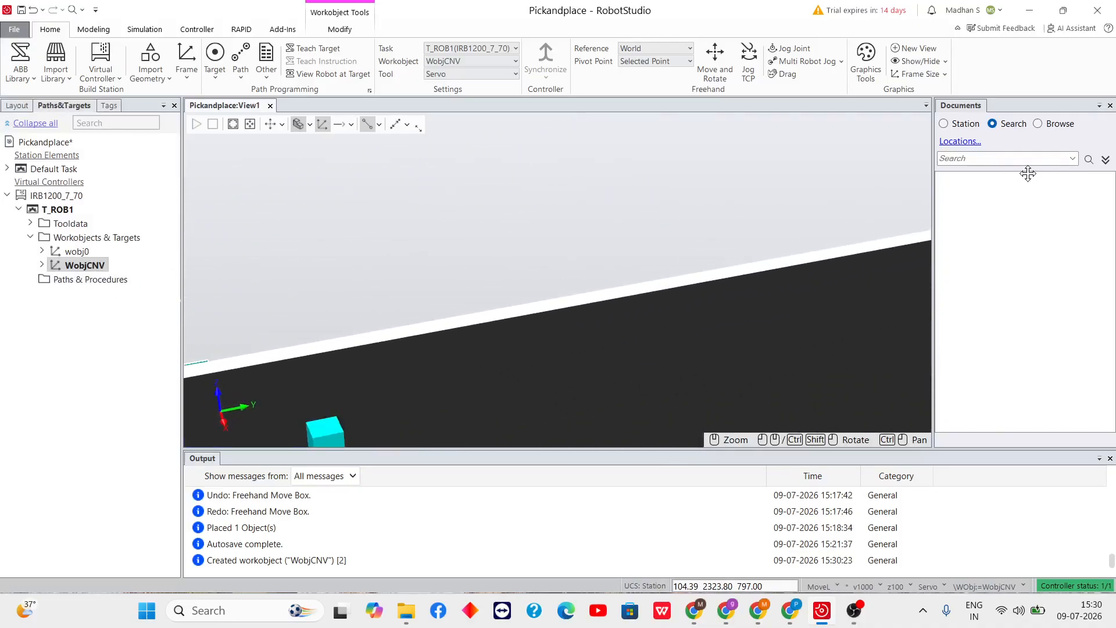
pyautogui.scroll(8, 405, 305)
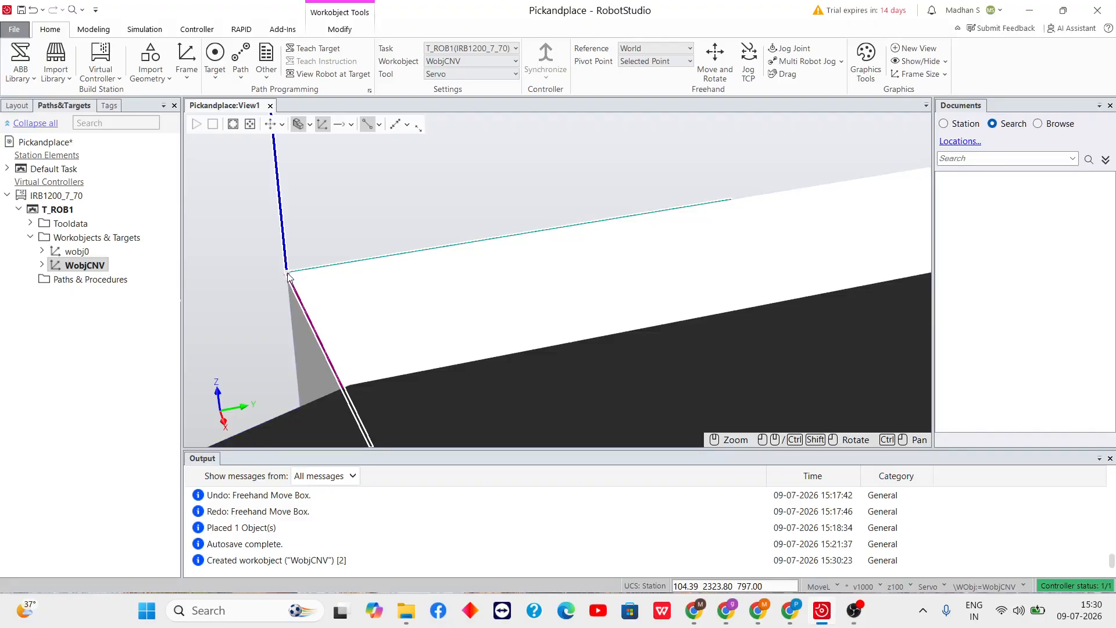
pyautogui.click(73, 355)
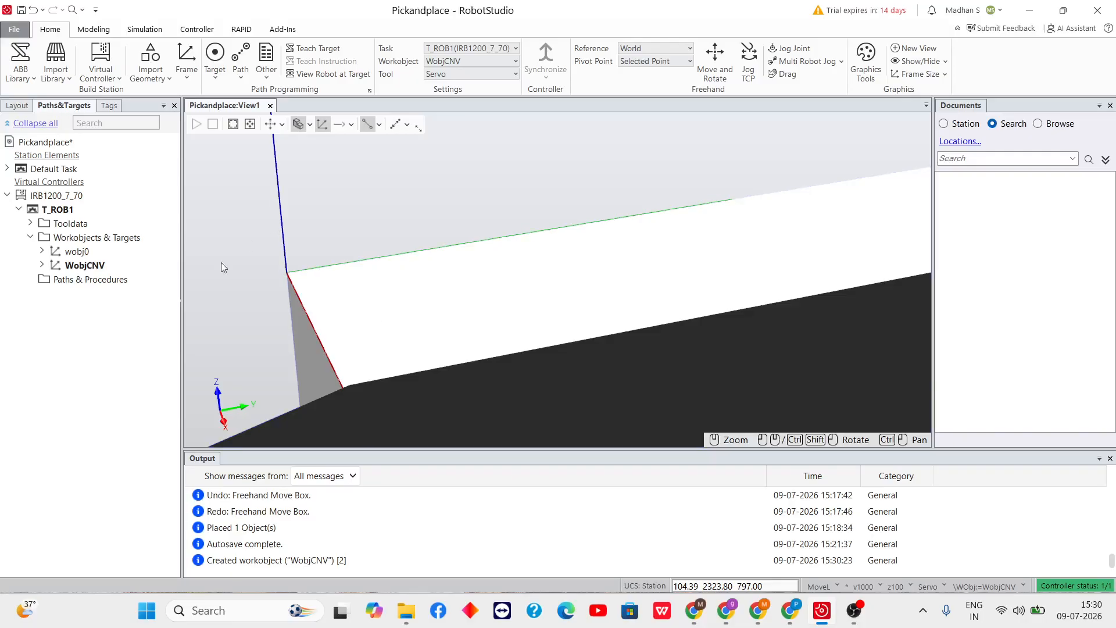
# Attach the workobject WobjCNV to Belt Conveyor without updating its position
pyautogui.doubleClick(80, 268)
pyautogui.click(94, 280)
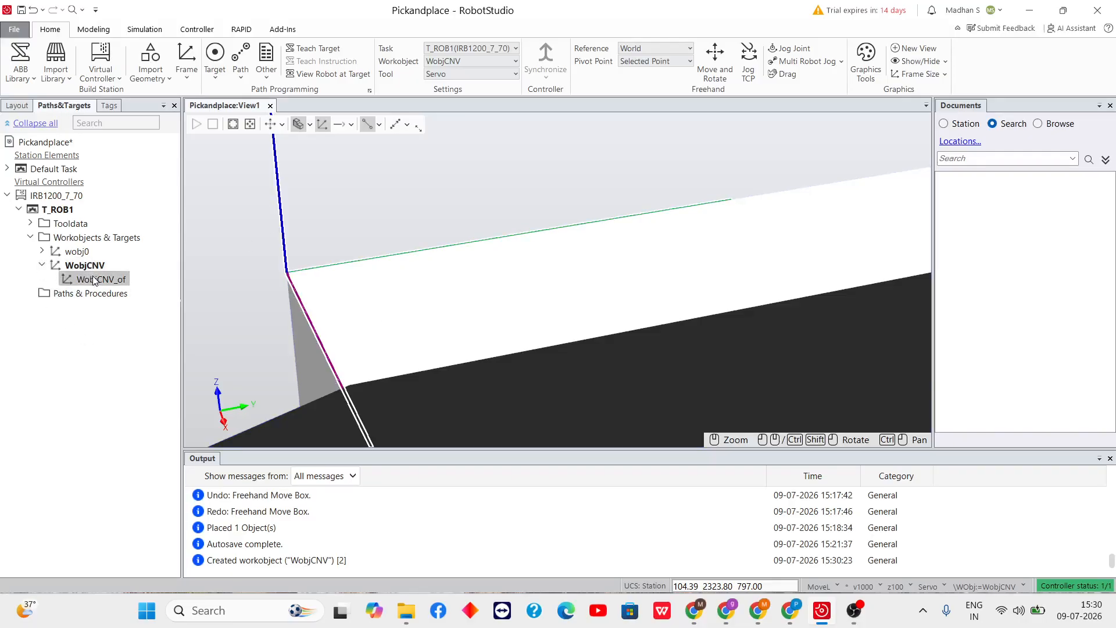
pyautogui.click(89, 267)
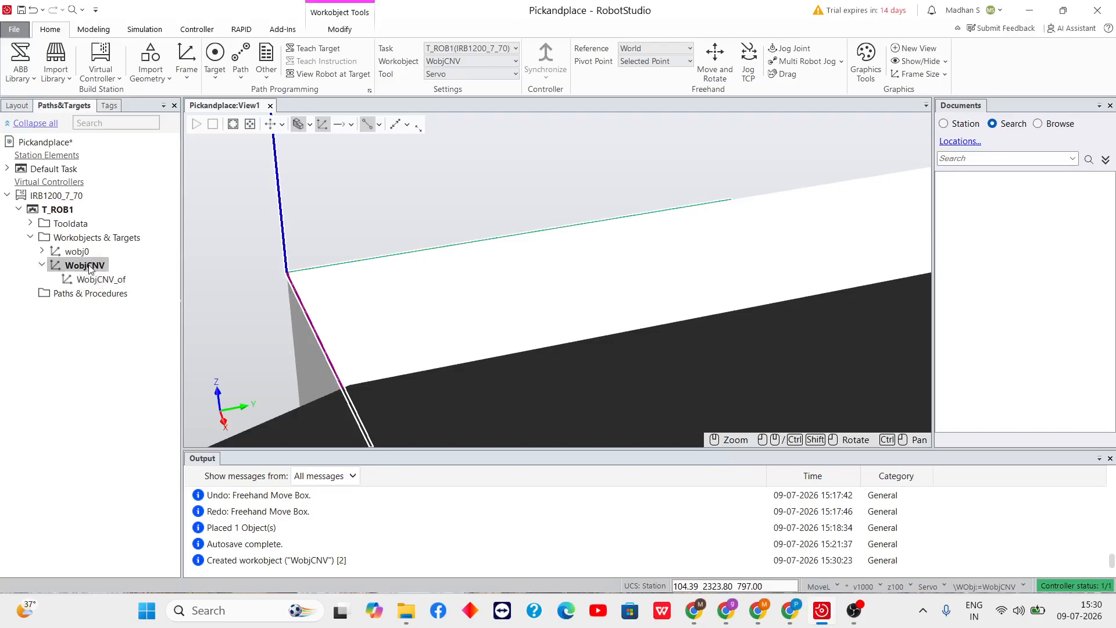
pyautogui.rightClick(90, 268)
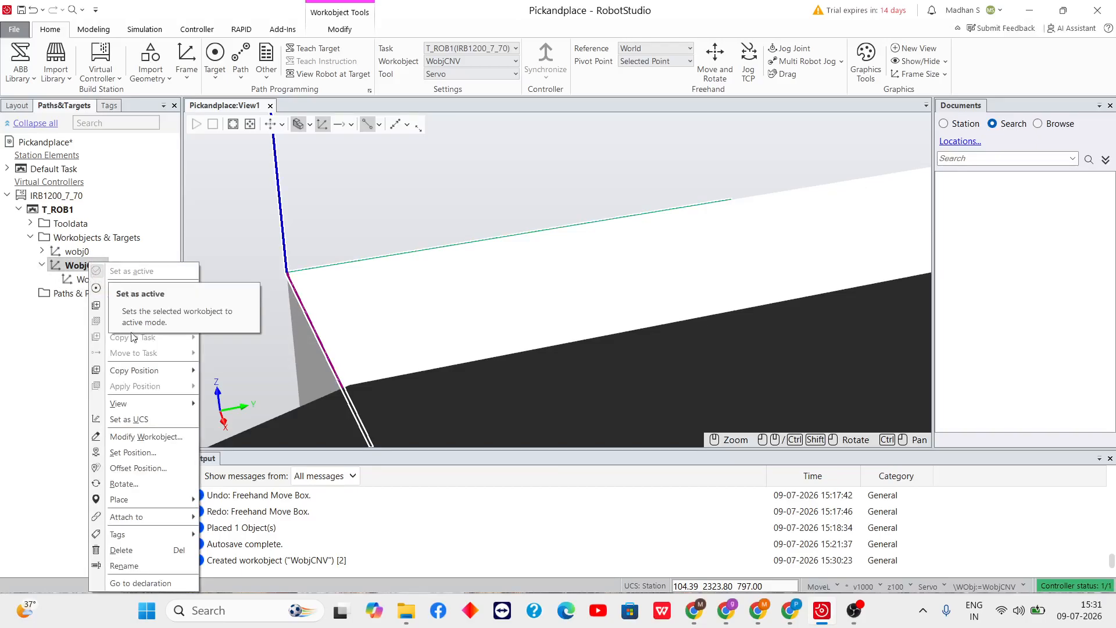
pyautogui.moveTo(162, 523)
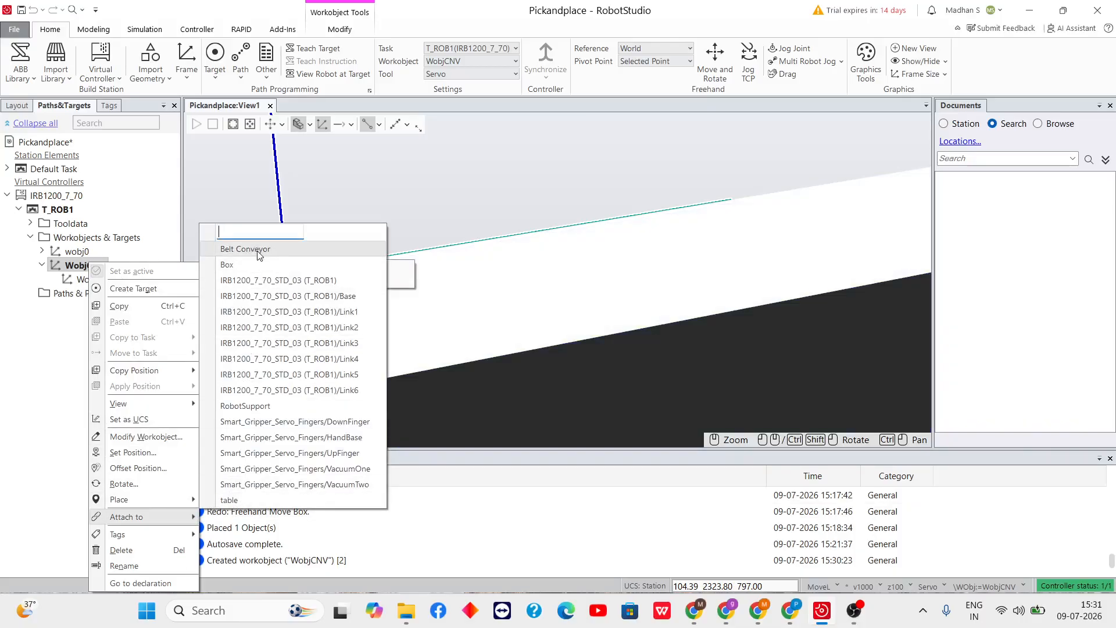
pyautogui.click(258, 250)
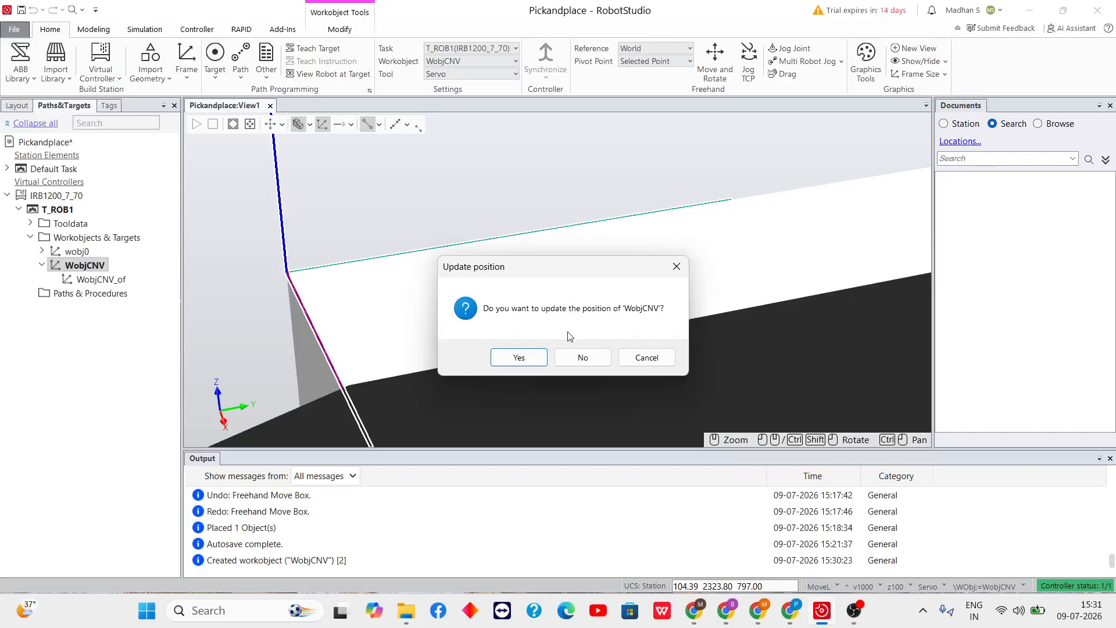
pyautogui.click(586, 359)
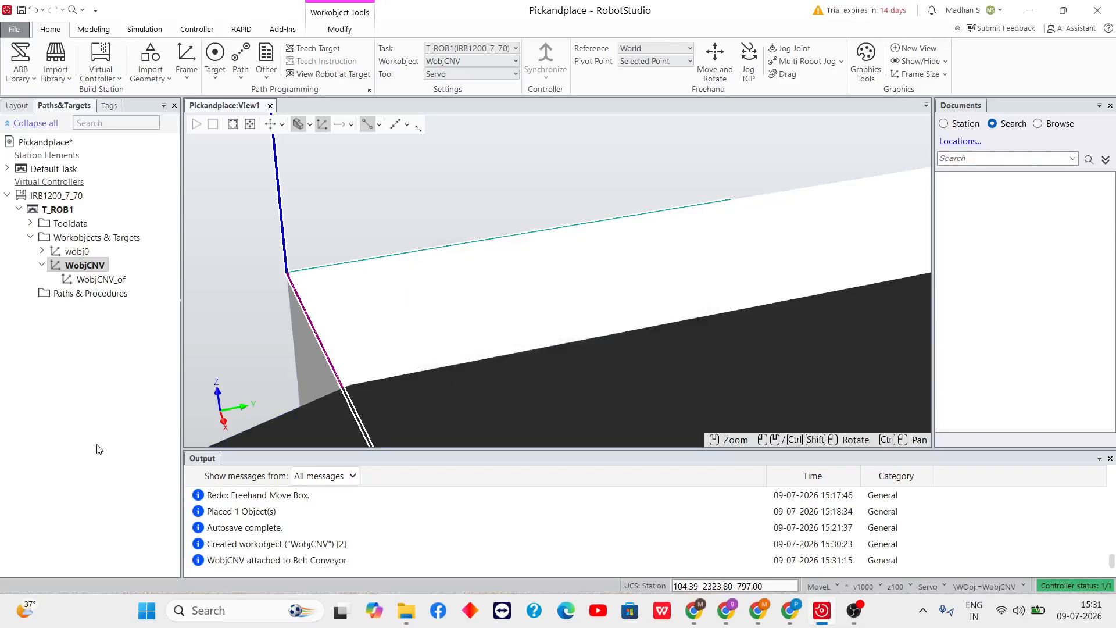
pyautogui.click(82, 452)
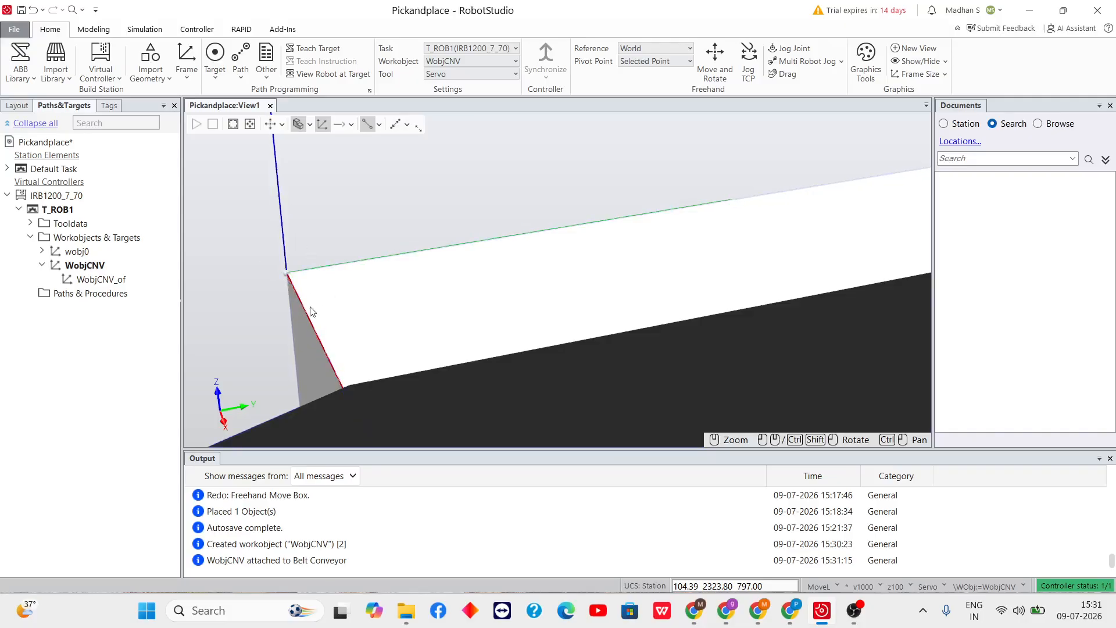
# Locate the table top's corner near the robot pedestal and start a new workobject named WobjTBL
pyautogui.scroll(-5, 316, 336)
pyautogui.scroll(-6, 281, 334)
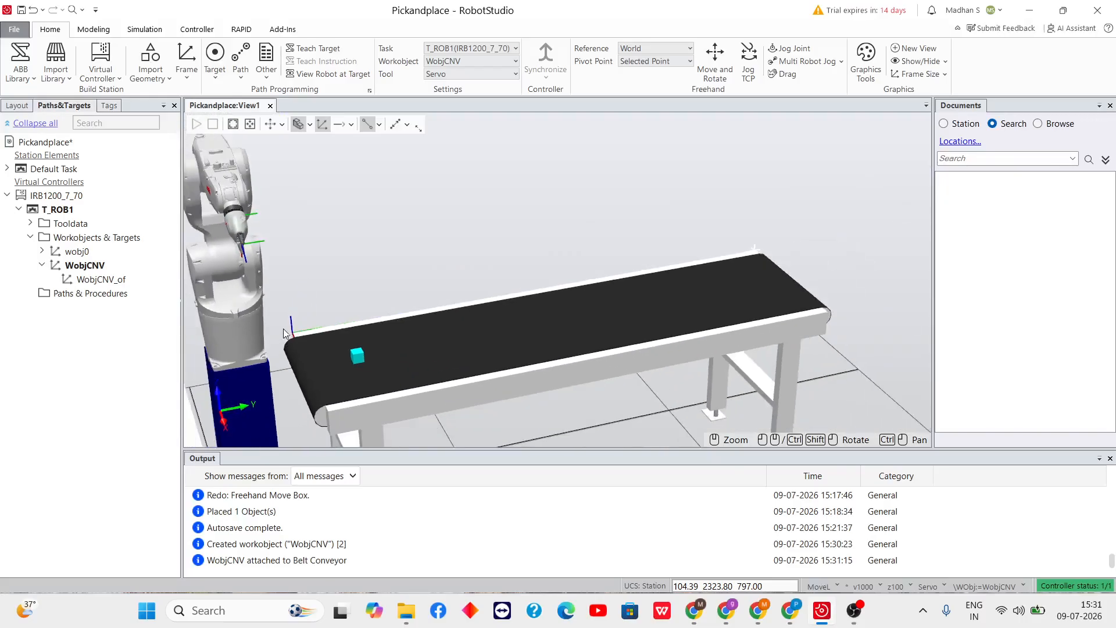
pyautogui.scroll(10, 302, 293)
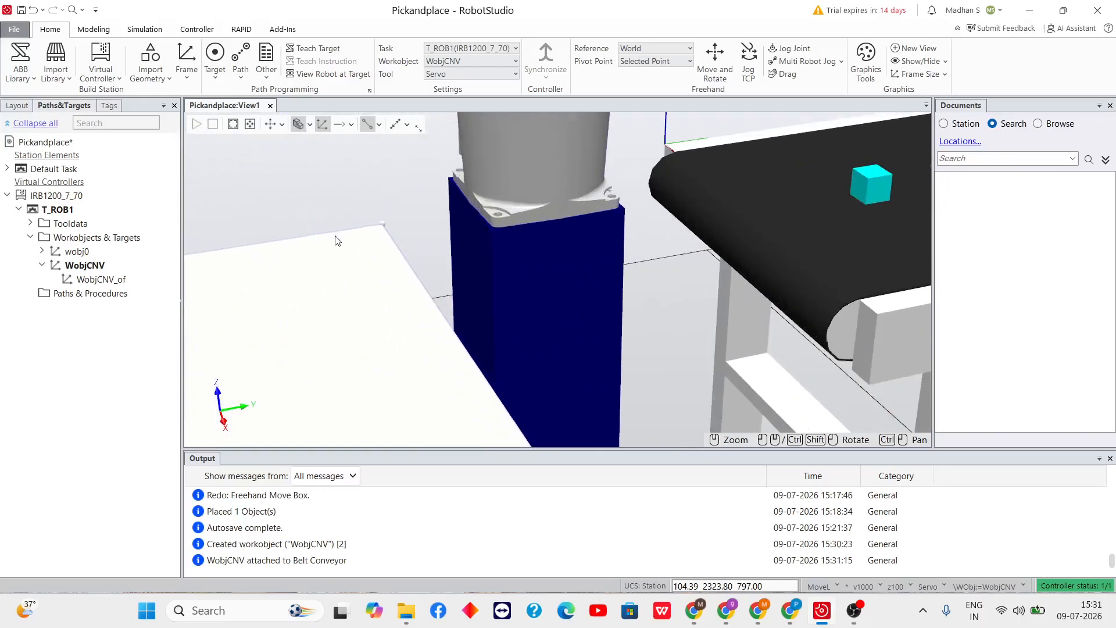
pyautogui.click(390, 253)
pyautogui.click(10, 415)
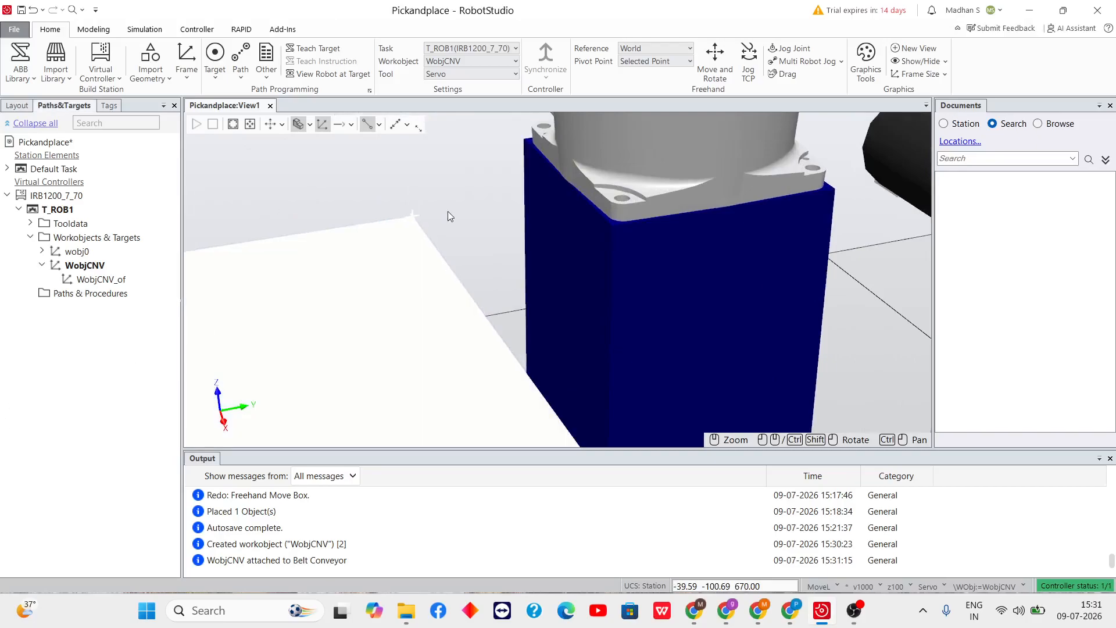
pyautogui.scroll(3, 411, 240)
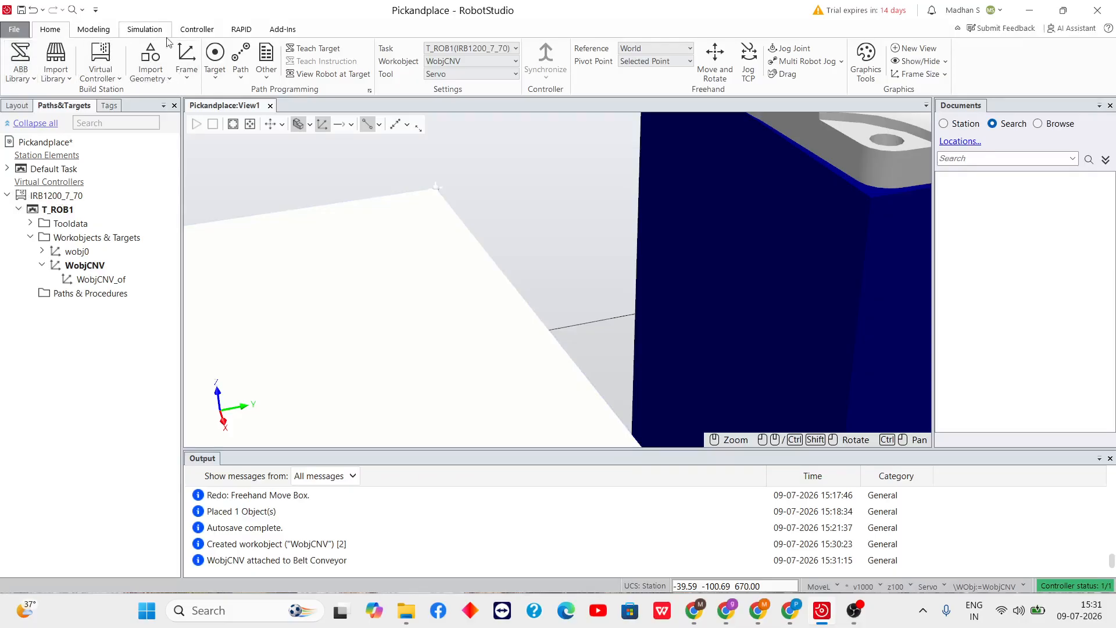
pyautogui.click(269, 71)
pyautogui.click(312, 100)
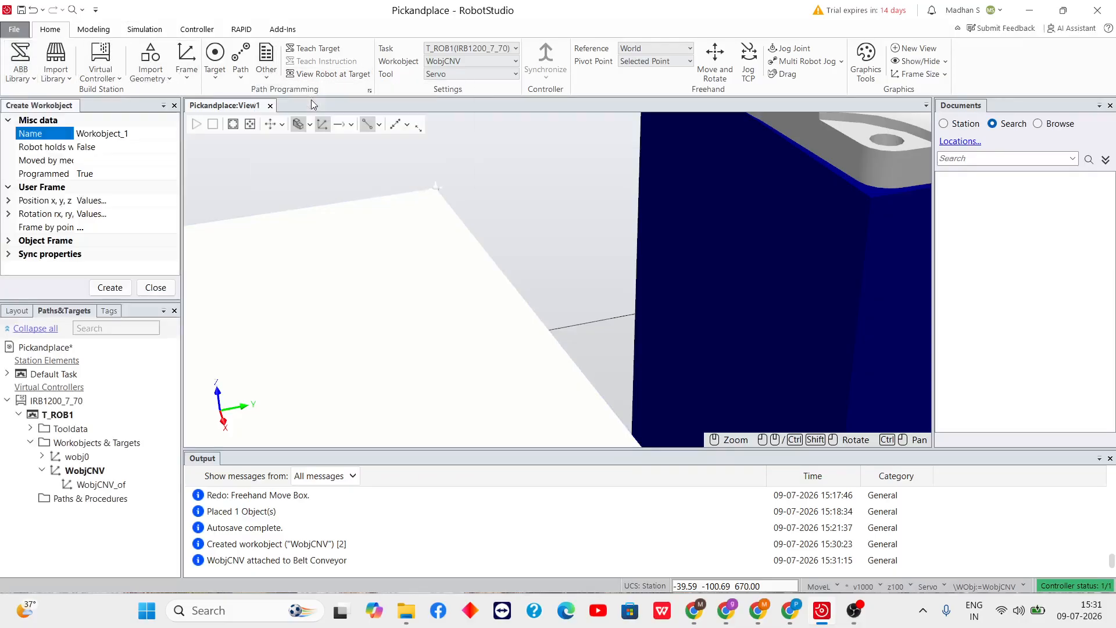
pyautogui.hotkey('ctrl', 'a')
pyautogui.press('BackSpace')
pyautogui.write('W')
# Define WobjTBL's user frame by points and pick its origin at the table top's corner beside the robot pedestal, -144.59, -205.69, -80.00 mm
pyautogui.click(19, 228)
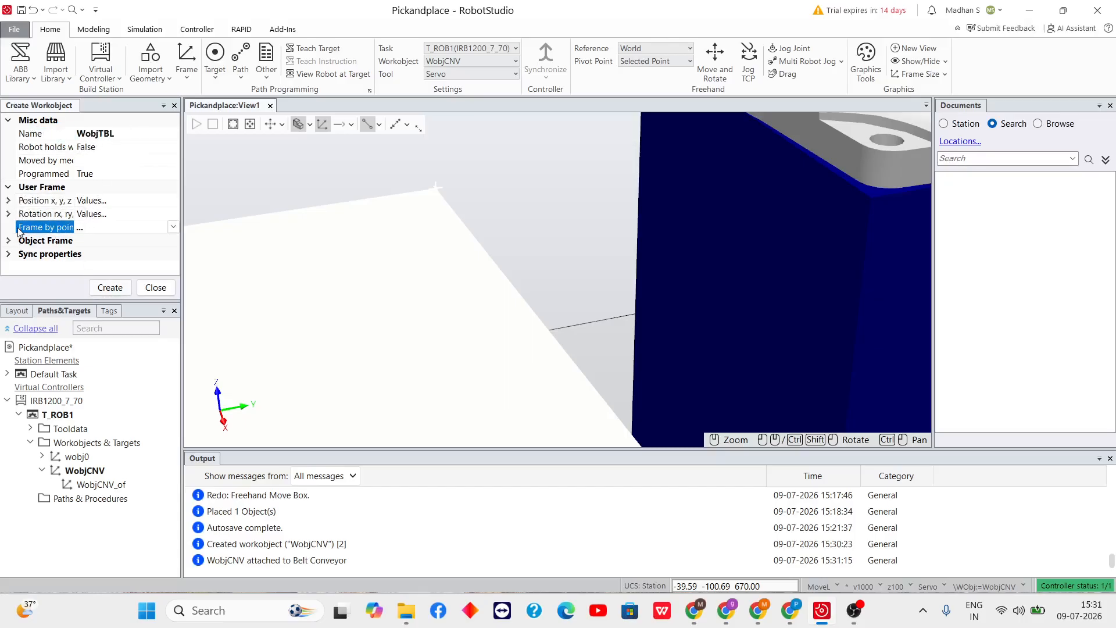
pyautogui.click(173, 227)
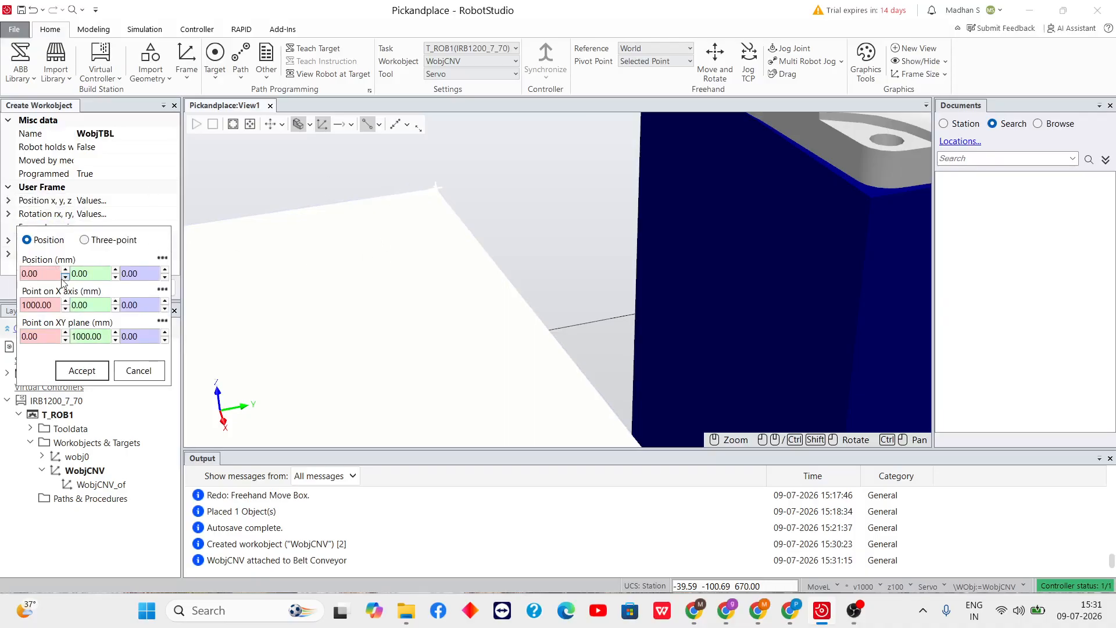
pyautogui.scroll(-3, 407, 188)
pyautogui.scroll(-2, 422, 200)
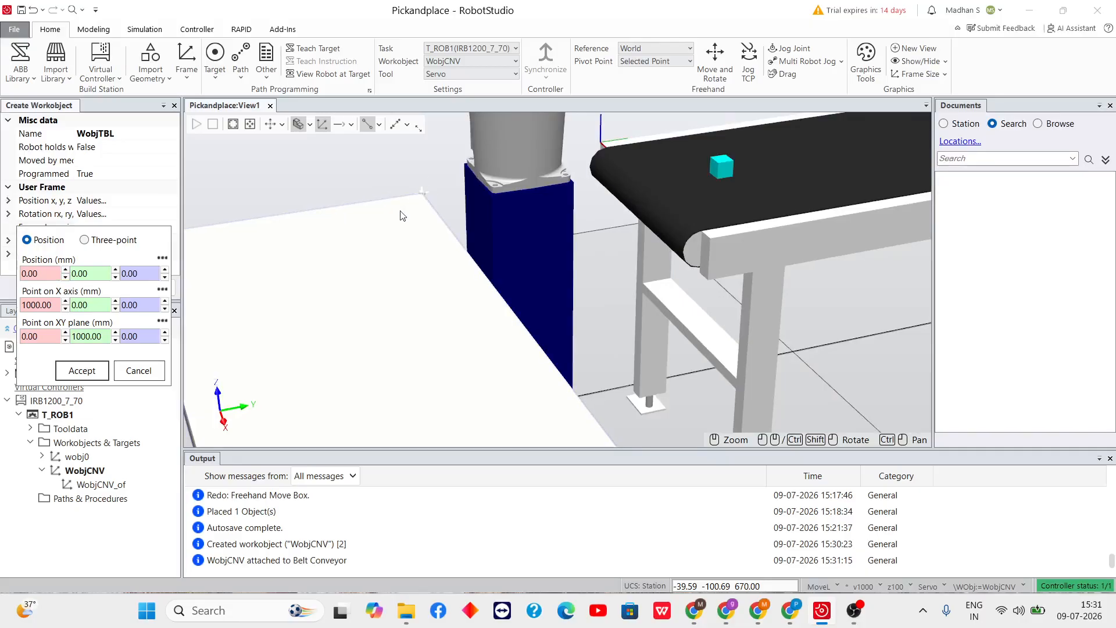
pyautogui.scroll(3, 414, 206)
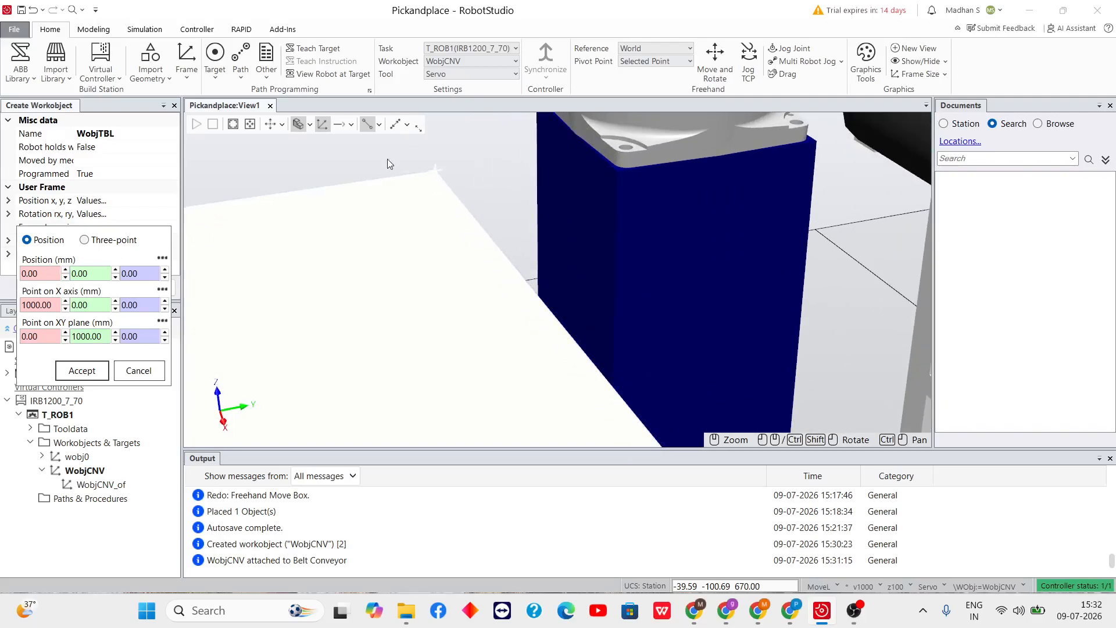
pyautogui.scroll(-3, 252, 171)
pyautogui.keyDown('ctrl'); pyautogui.keyDown('shift'); pyautogui.moveTo(239, 165); pyautogui.dragTo(344, 157); pyautogui.keyUp('shift'); pyautogui.keyUp('ctrl')
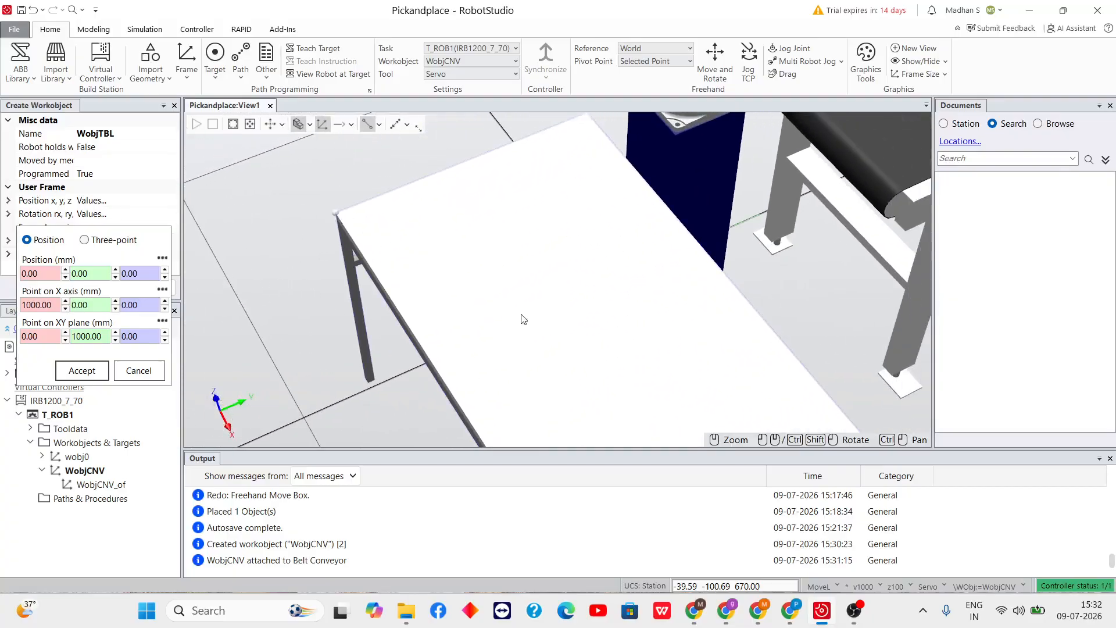
pyautogui.keyDown('ctrl'); pyautogui.keyDown('shift'); pyautogui.moveTo(762, 354); pyautogui.dragTo(817, 293); pyautogui.keyUp('shift'); pyautogui.keyUp('ctrl')
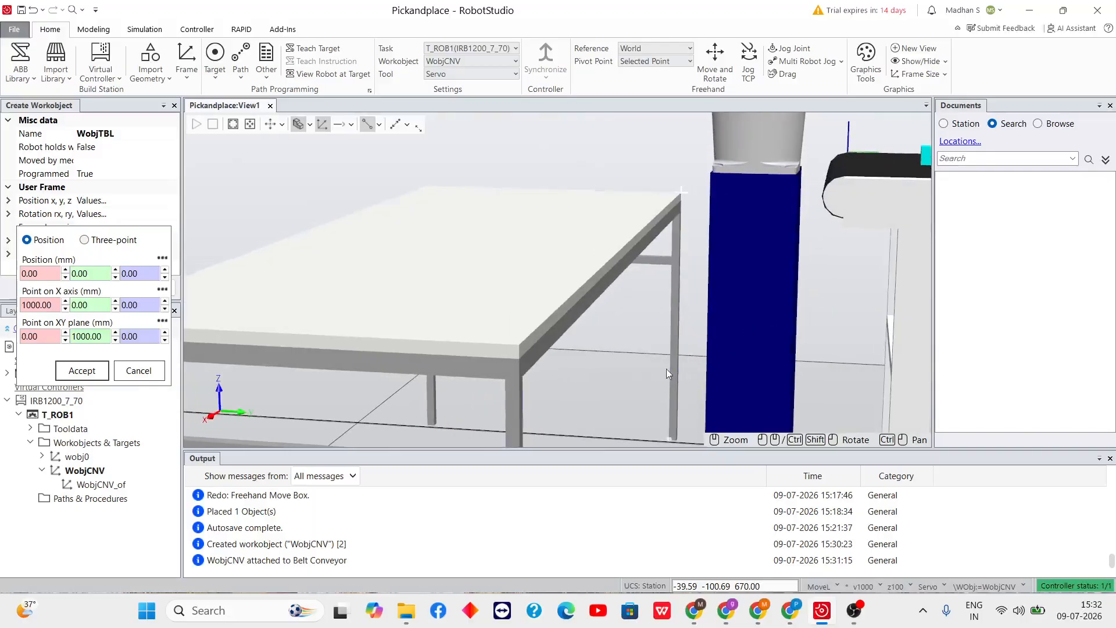
pyautogui.keyDown('ctrl'); pyautogui.keyDown('shift'); pyautogui.moveTo(400, 209); pyautogui.dragTo(361, 194); pyautogui.keyUp('shift'); pyautogui.keyUp('ctrl')
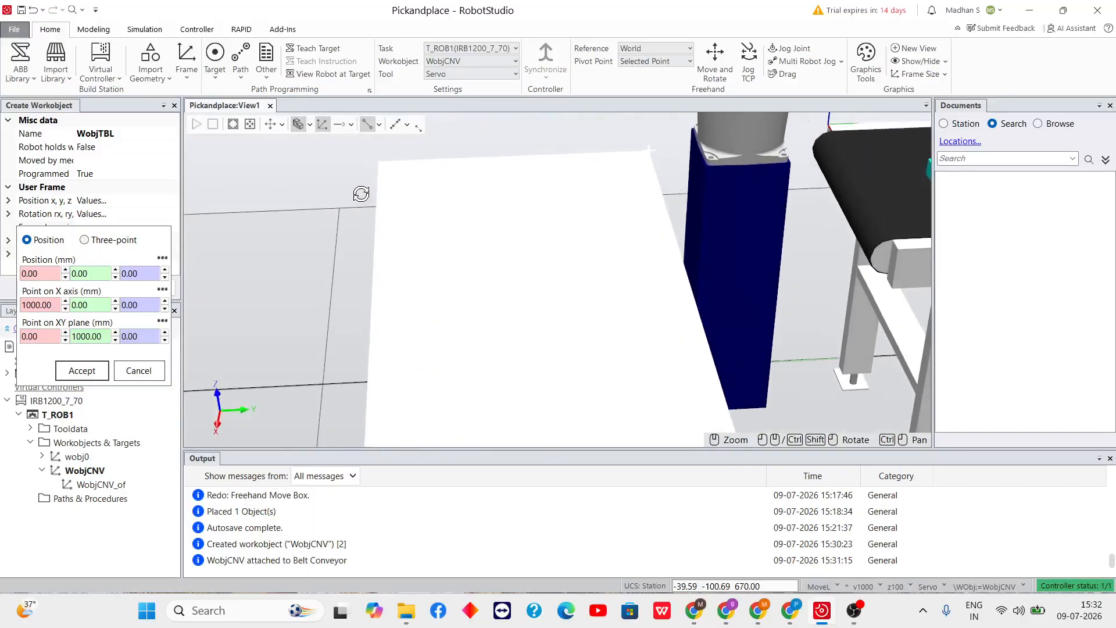
pyautogui.click(46, 273)
pyautogui.scroll(5, 657, 149)
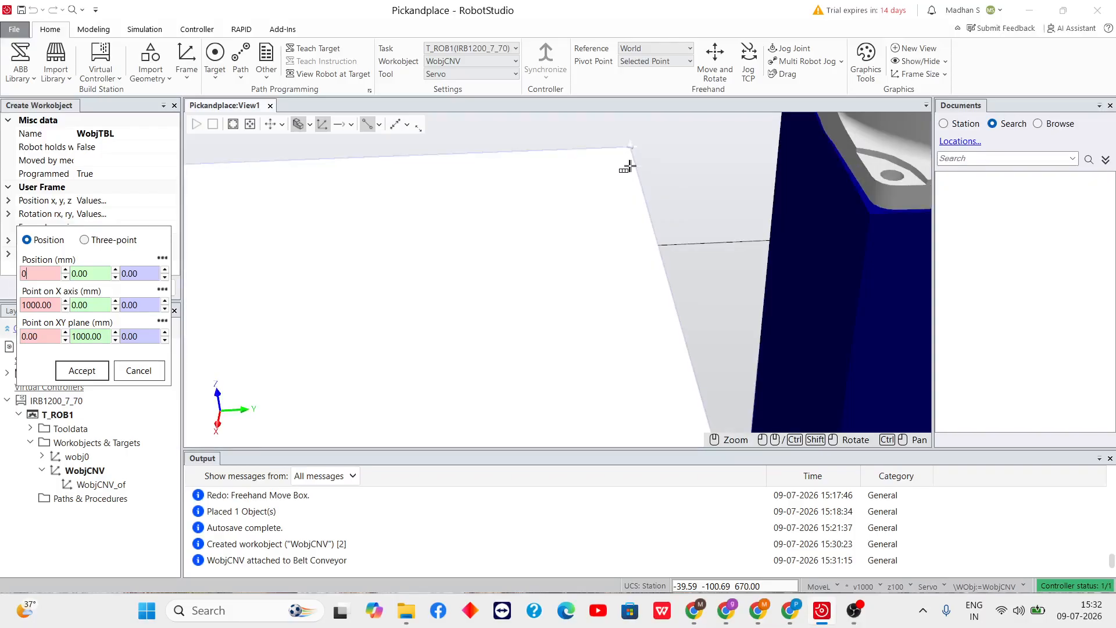
pyautogui.click(630, 166)
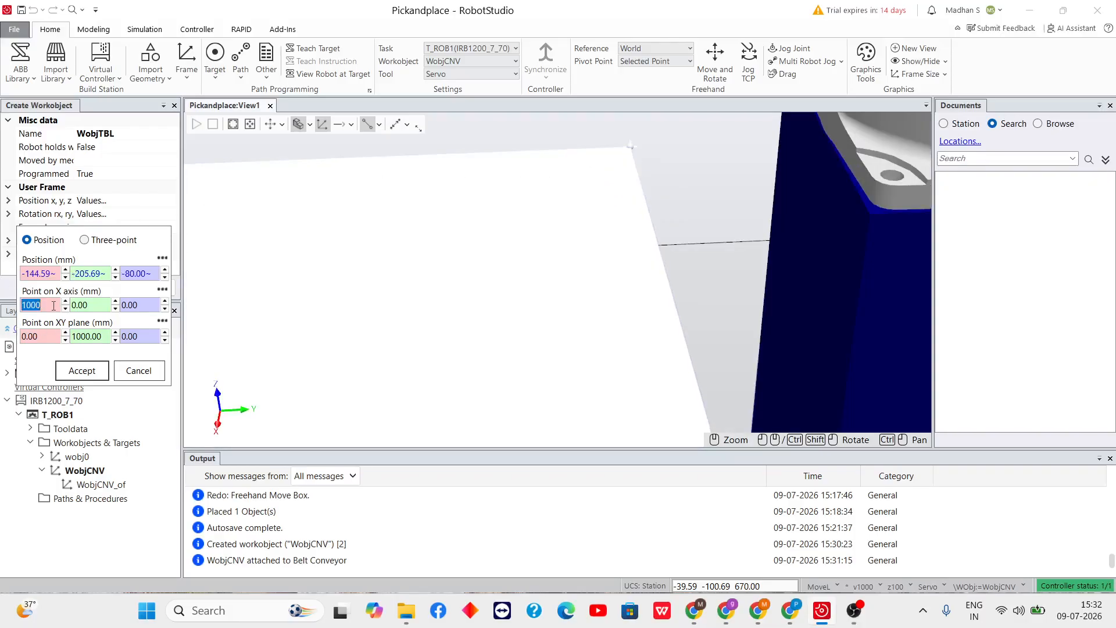
# Pick the user frame's X-axis point at the other end of the table's short rear edge, -144.59, -905.69, -80.00 mm
pyautogui.scroll(-2, 225, 152)
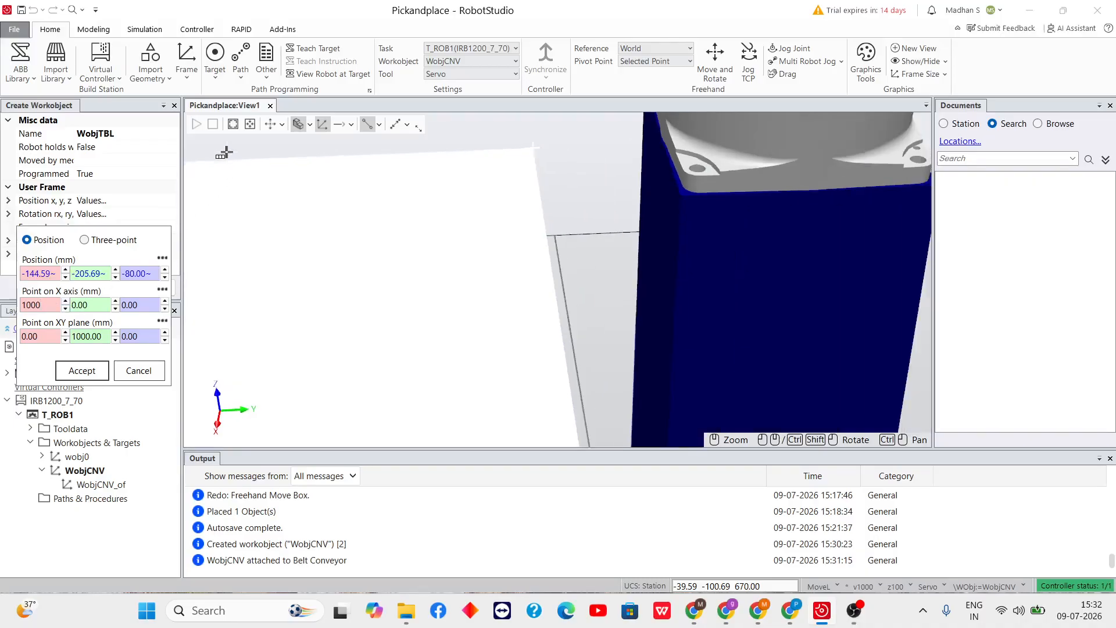
pyautogui.scroll(-2, 225, 152)
pyautogui.keyDown('ctrl'); pyautogui.moveTo(223, 152); pyautogui.dragTo(495, 169); pyautogui.keyUp('ctrl')
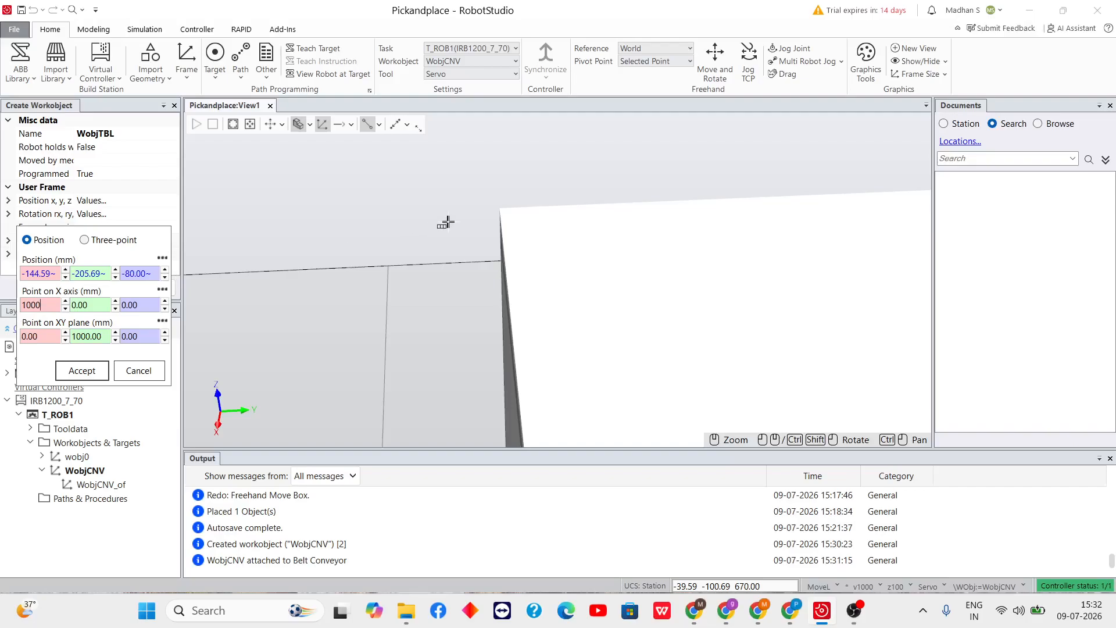
pyautogui.scroll(2, 495, 206)
pyautogui.click(495, 205)
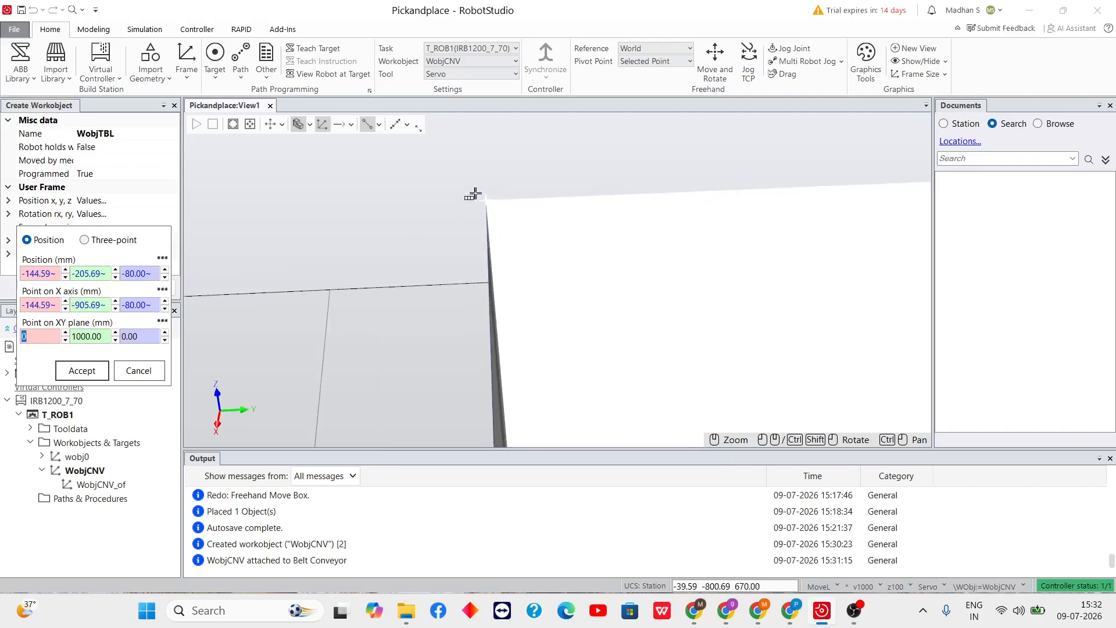
# Pick the XY-plane point at the table top's front corner on the conveyor side, accept the frame points, and create WobjTBL
pyautogui.click(49, 342)
pyautogui.scroll(-4, 539, 306)
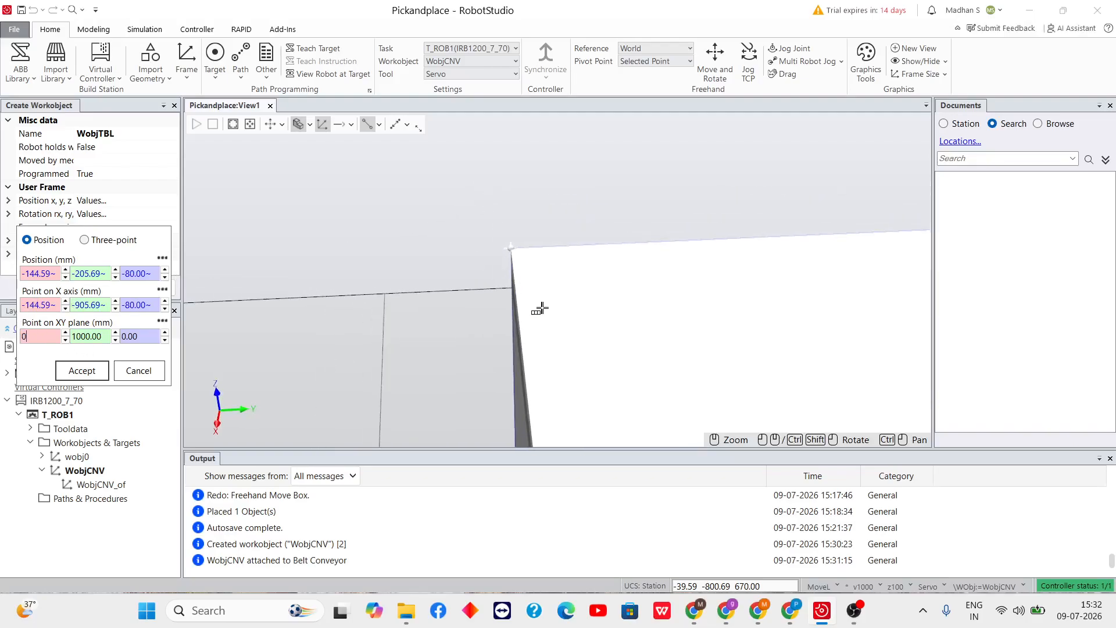
pyautogui.keyDown('ctrl'); pyautogui.keyDown('shift'); pyautogui.moveTo(683, 360); pyautogui.dragTo(725, 289); pyautogui.keyUp('shift'); pyautogui.keyUp('ctrl')
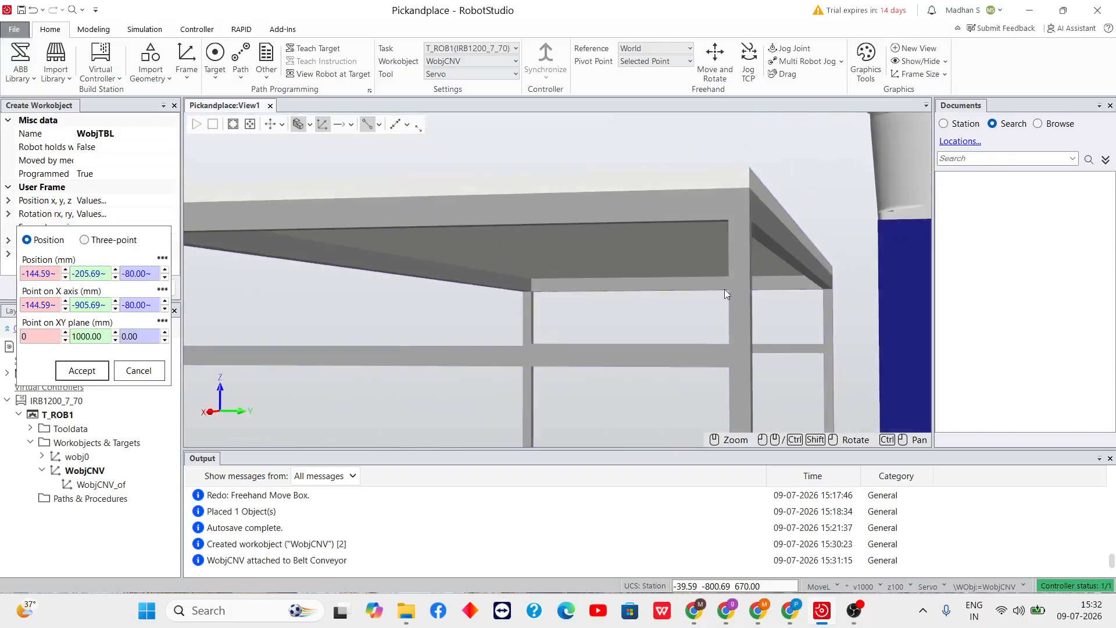
pyautogui.scroll(-4, 725, 288)
pyautogui.keyDown('ctrl'); pyautogui.keyDown('shift'); pyautogui.moveTo(759, 230); pyautogui.dragTo(752, 242); pyautogui.keyUp('shift'); pyautogui.keyUp('ctrl')
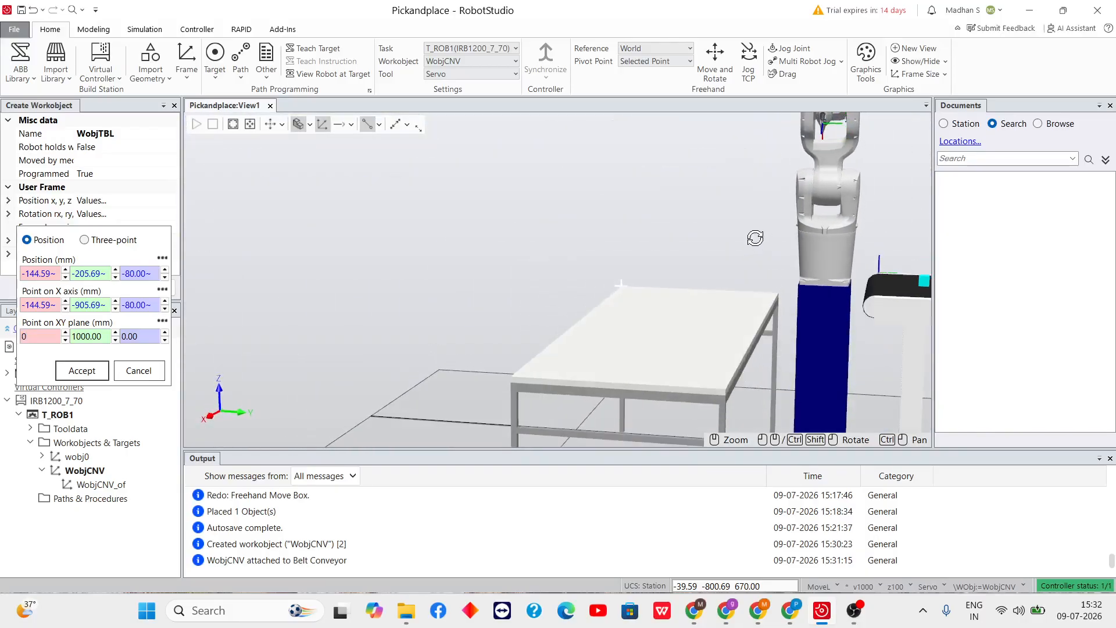
pyautogui.scroll(2, 729, 386)
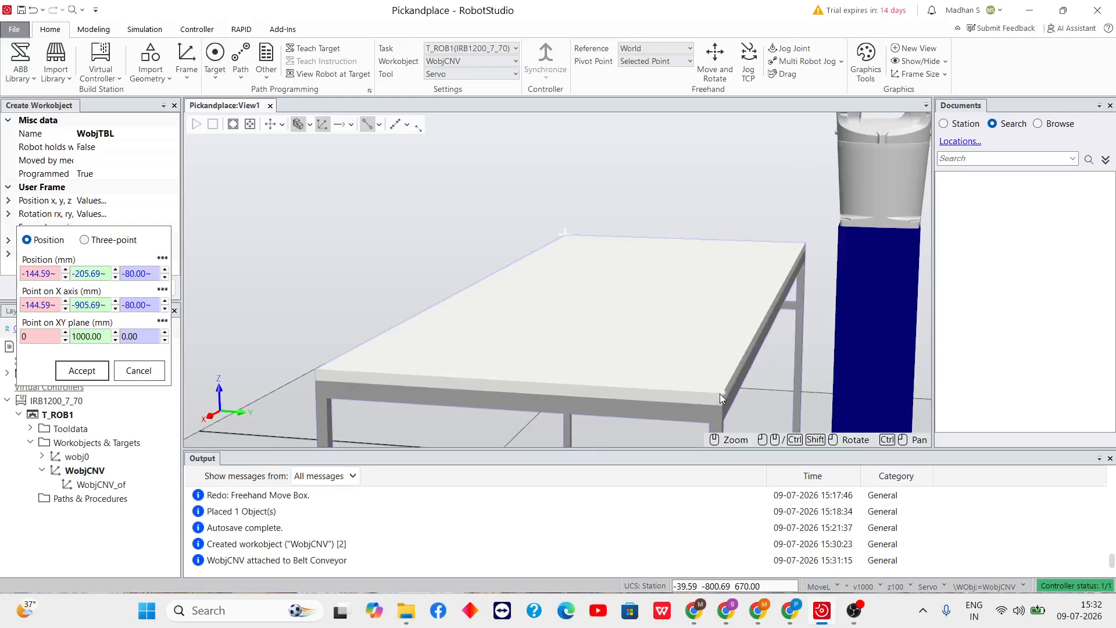
pyautogui.click(724, 394)
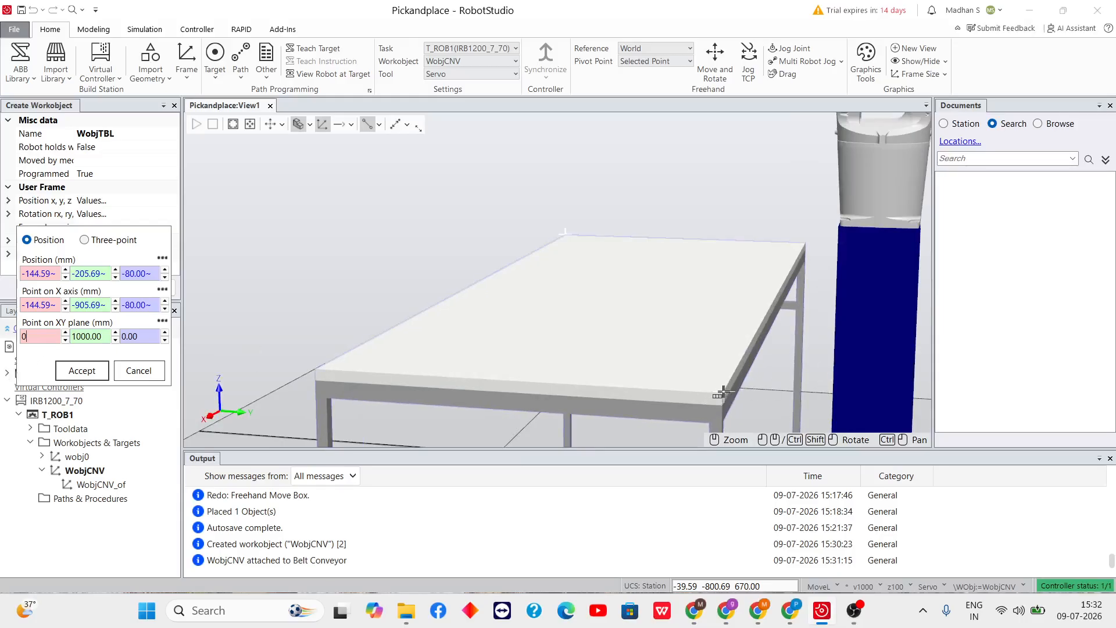
pyautogui.click(82, 370)
pyautogui.click(108, 287)
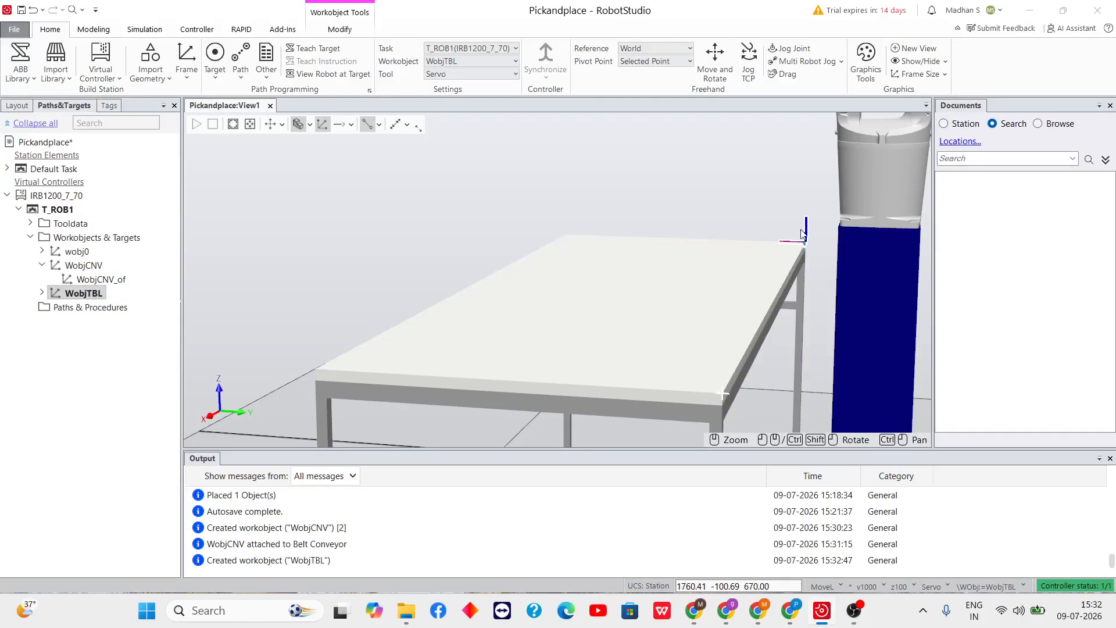
# Examine the WobjTBL axes at the table corner and the WobjCNV axes at the conveyor corner around the robot and the box
pyautogui.click(772, 185)
pyautogui.keyDown('ctrl'); pyautogui.keyDown('shift'); pyautogui.moveTo(783, 183); pyautogui.dragTo(818, 199); pyautogui.keyUp('shift'); pyautogui.keyUp('ctrl')
pyautogui.scroll(-5, 818, 200)
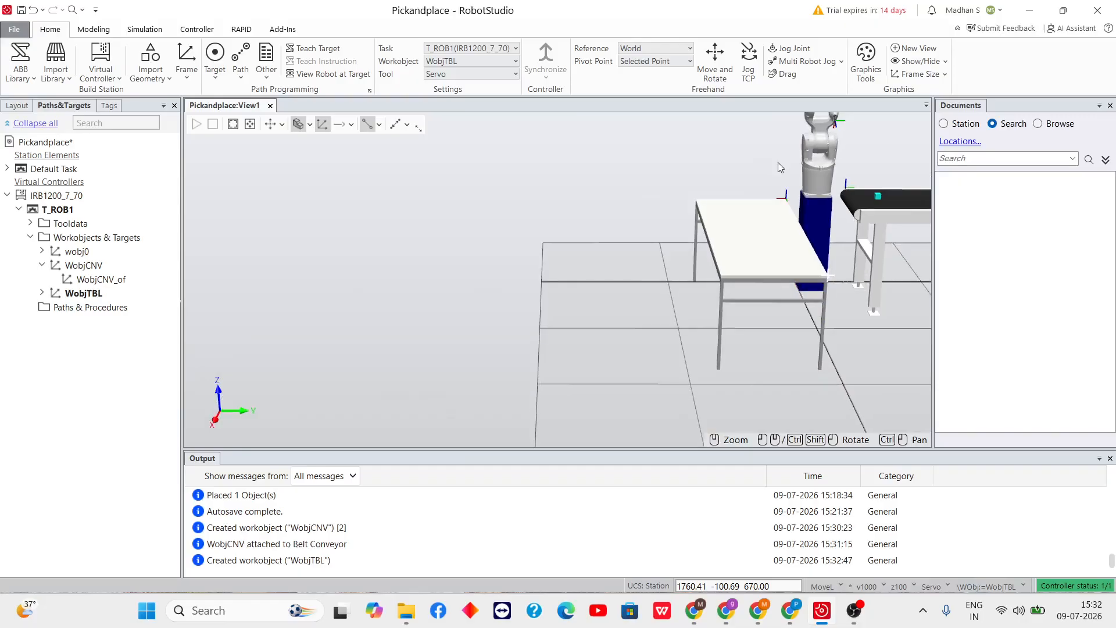
pyautogui.keyDown('ctrl'); pyautogui.moveTo(773, 159); pyautogui.dragTo(654, 255); pyautogui.keyUp('ctrl')
pyautogui.scroll(5, 655, 254)
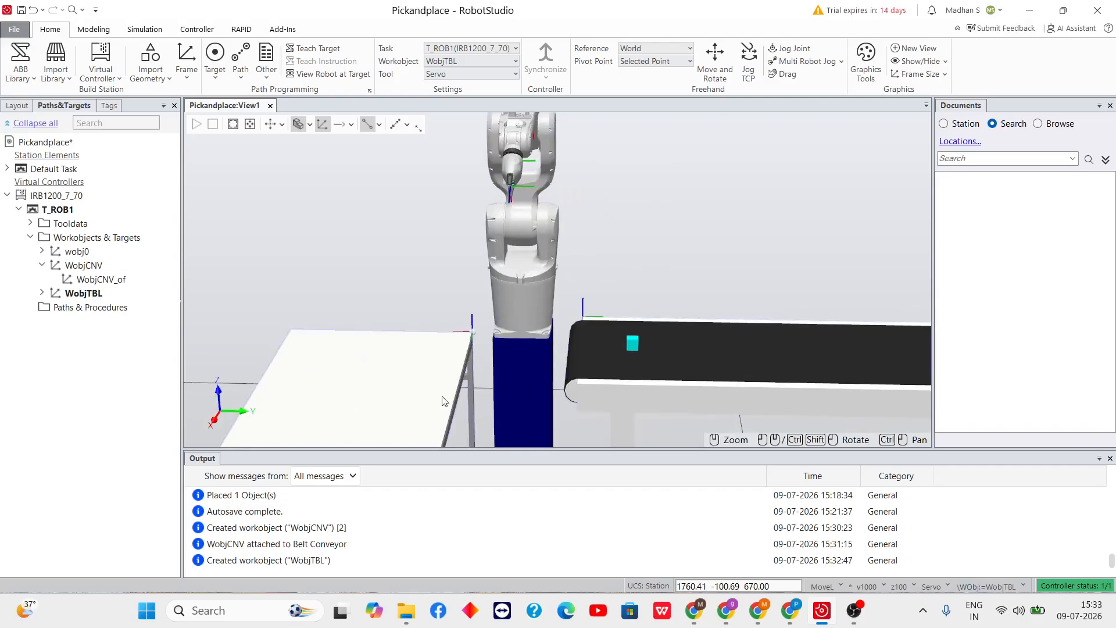
pyautogui.scroll(4, 650, 298)
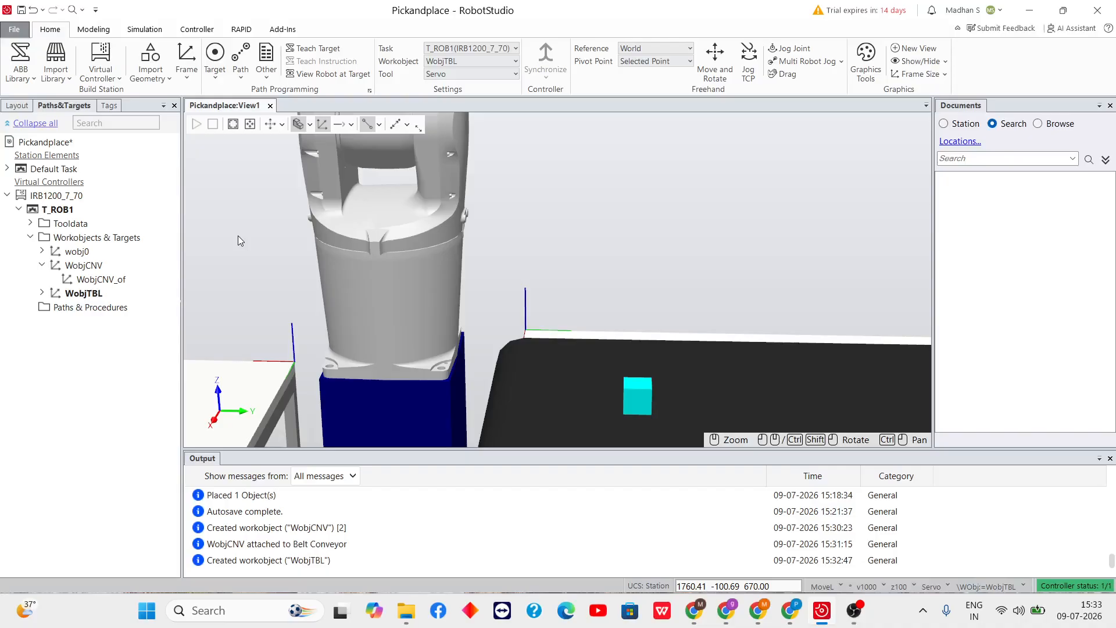
pyautogui.scroll(-2, 573, 213)
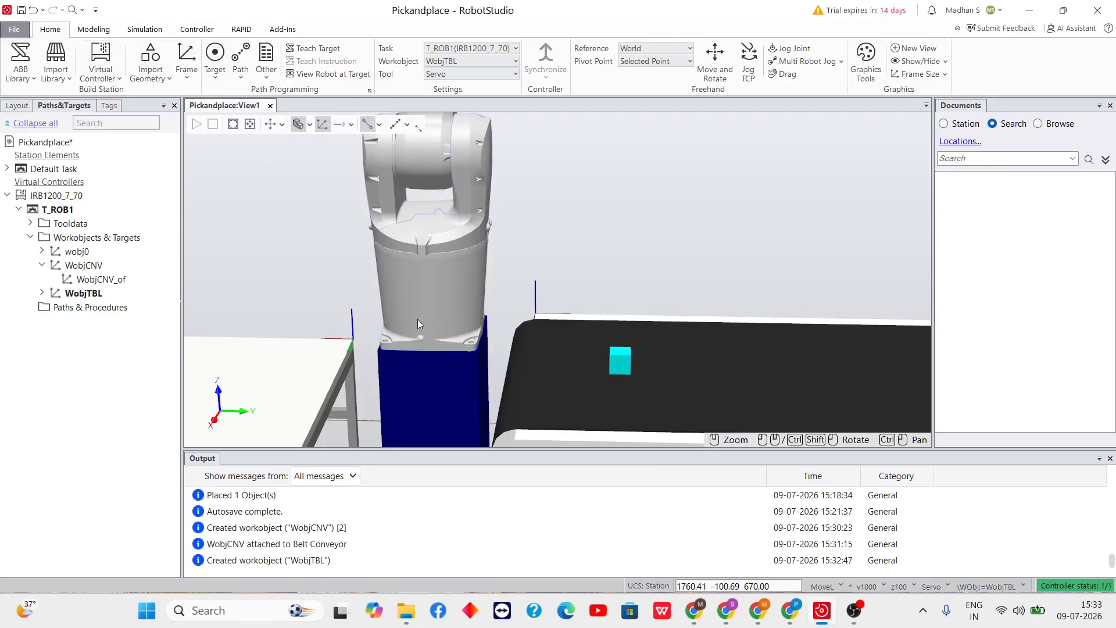
pyautogui.scroll(4, 623, 362)
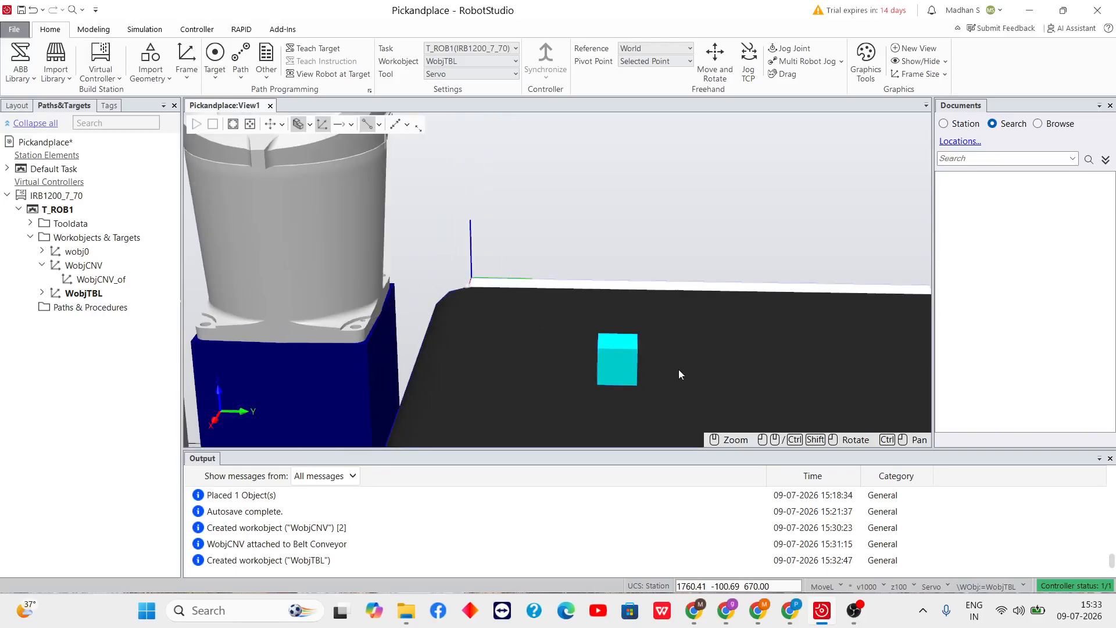
pyautogui.scroll(-4, 385, 267)
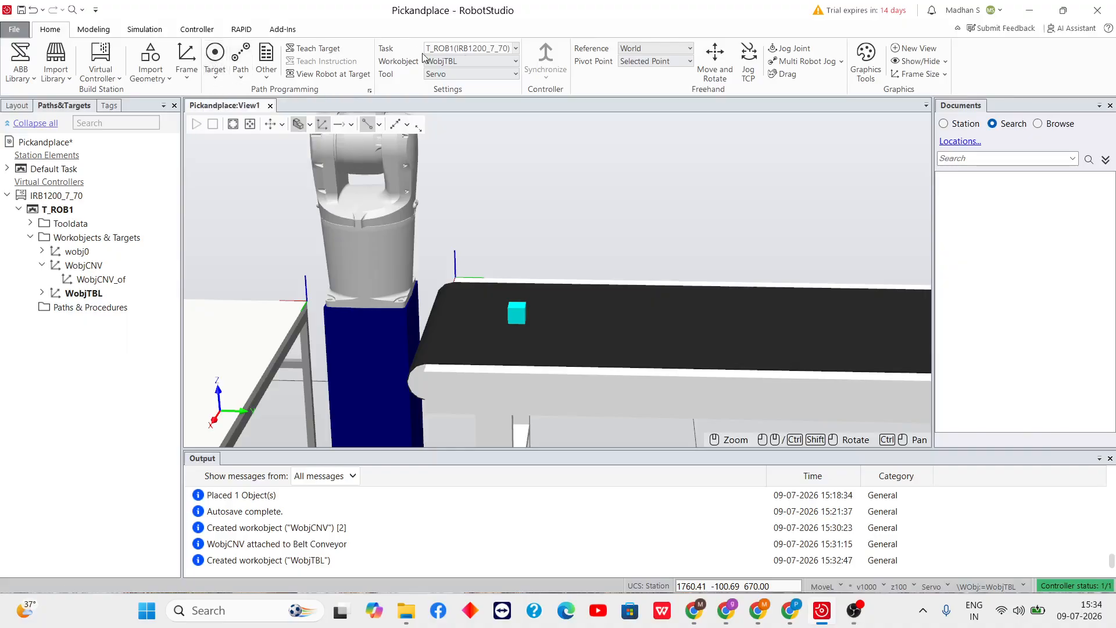
# Make WobjCNV the active workobject for the robot task
pyautogui.click(516, 60)
pyautogui.click(477, 86)
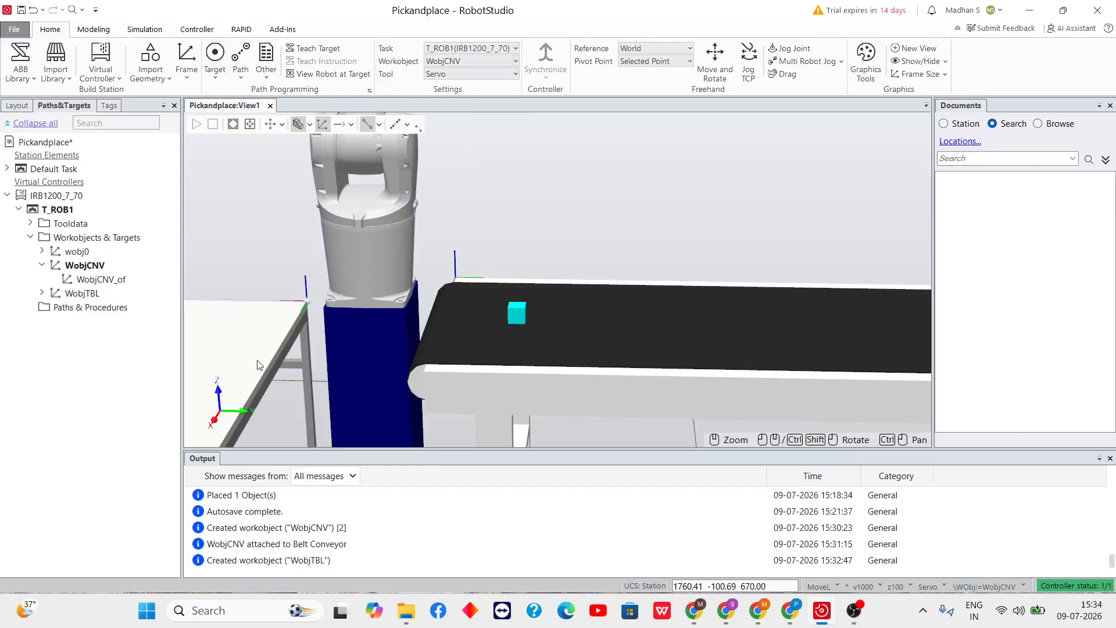
pyautogui.click(515, 61)
pyautogui.click(498, 86)
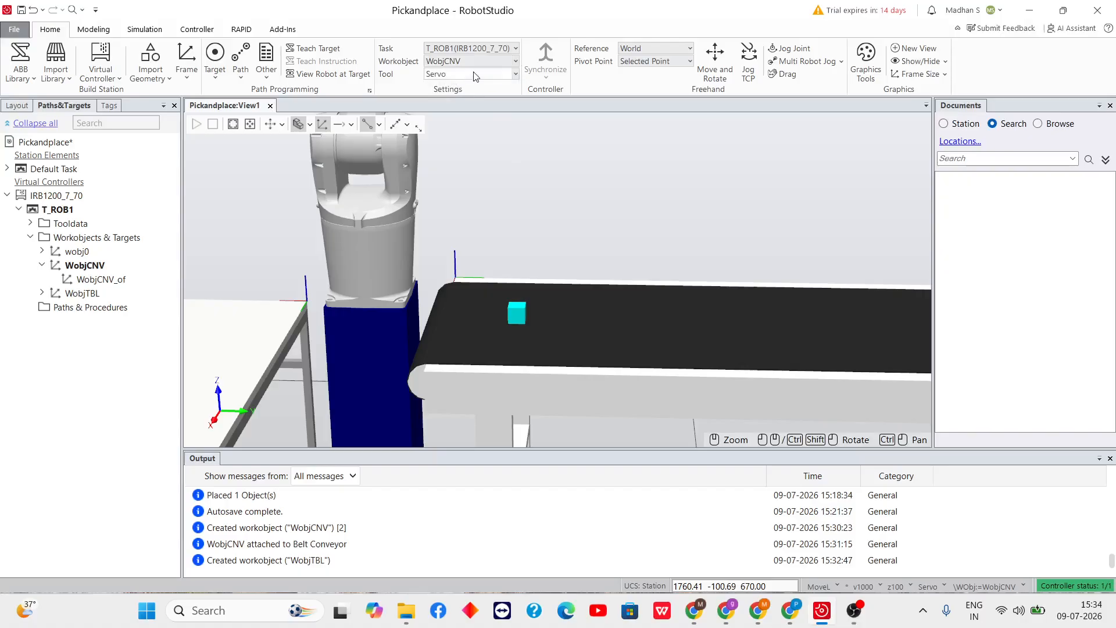
# Start creating a target referenced to World and locate the top face of the cyan box for its position
pyautogui.click(214, 79)
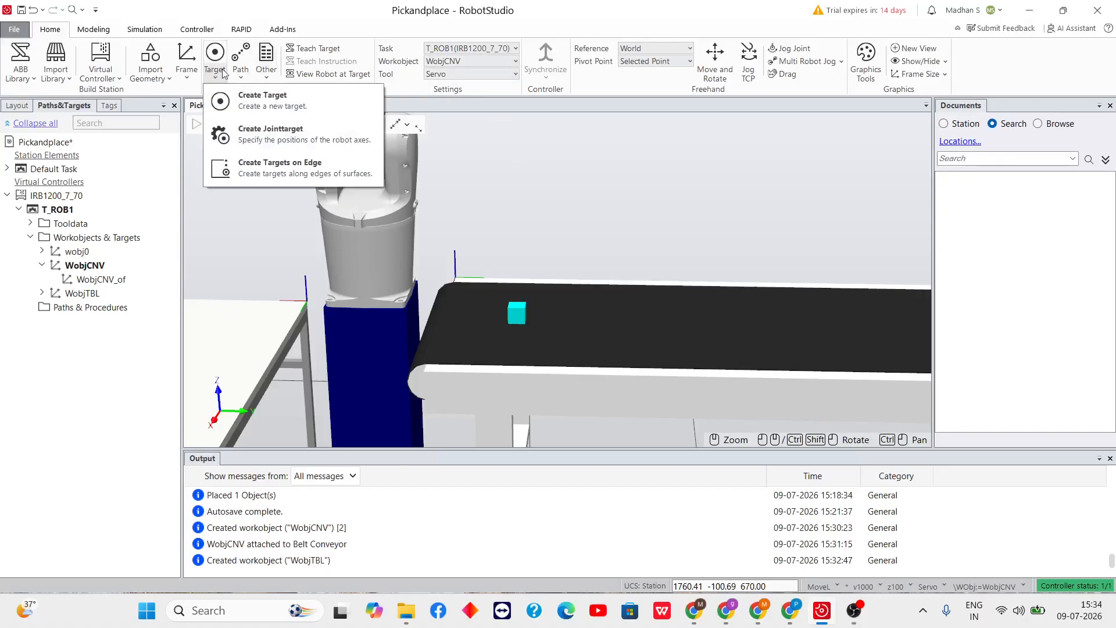
pyautogui.click(273, 102)
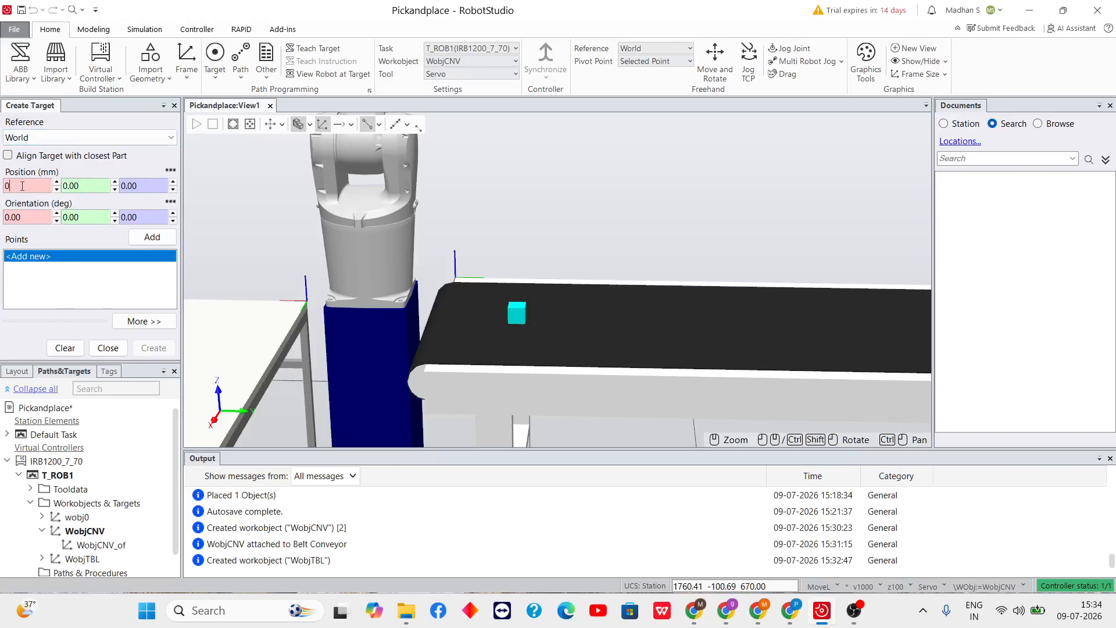
pyautogui.scroll(4, 515, 314)
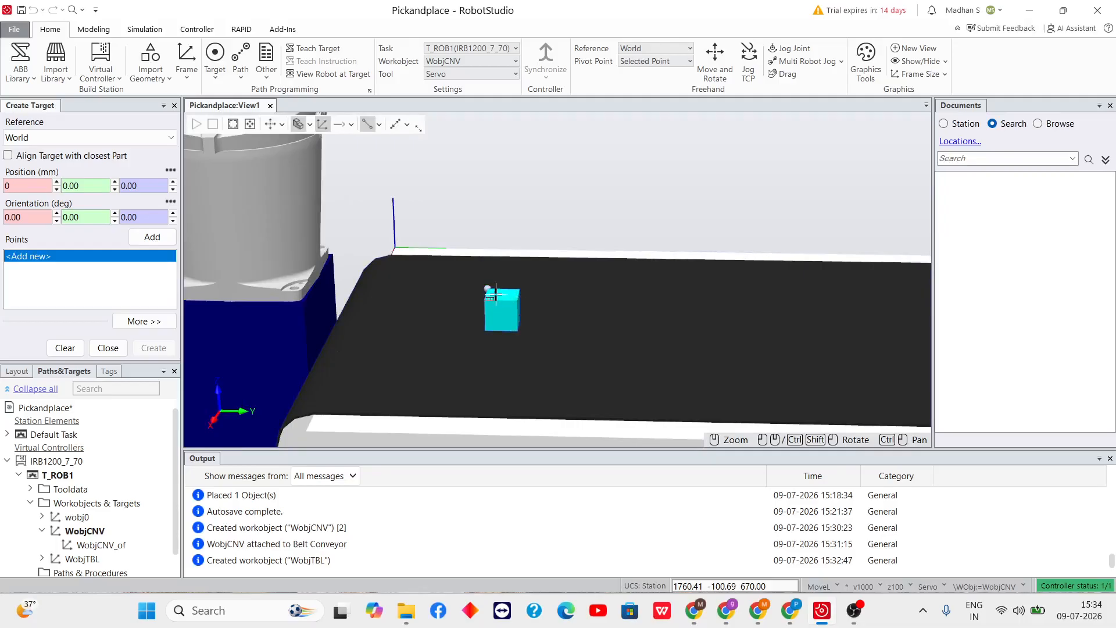
# Pick the centre of the cyan box's top face as a target point using Snap Center
pyautogui.click(381, 127)
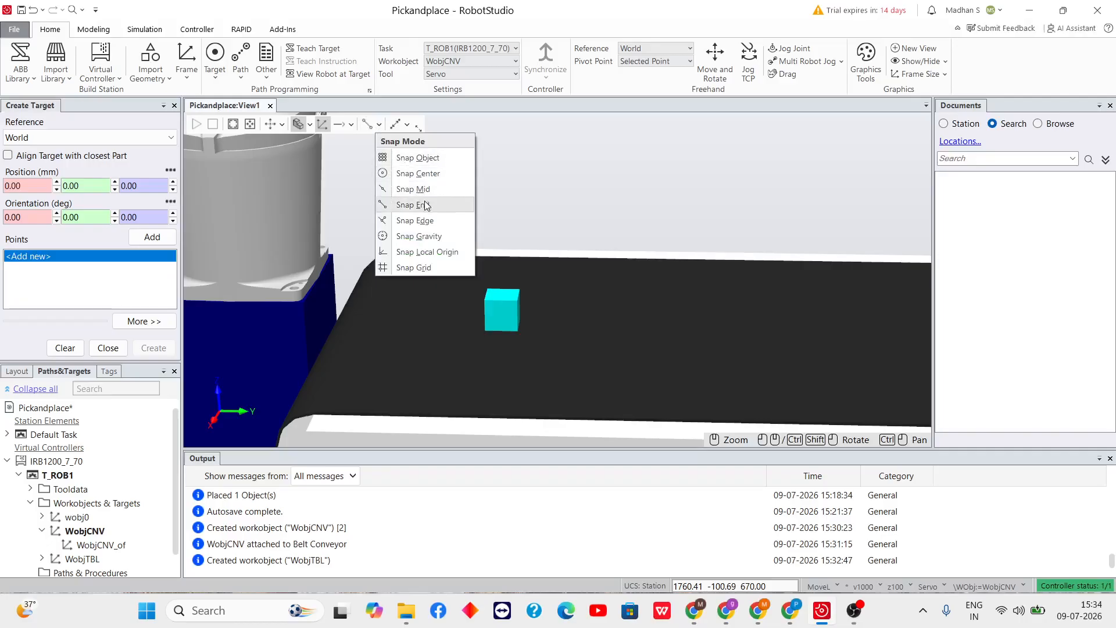
pyautogui.click(424, 174)
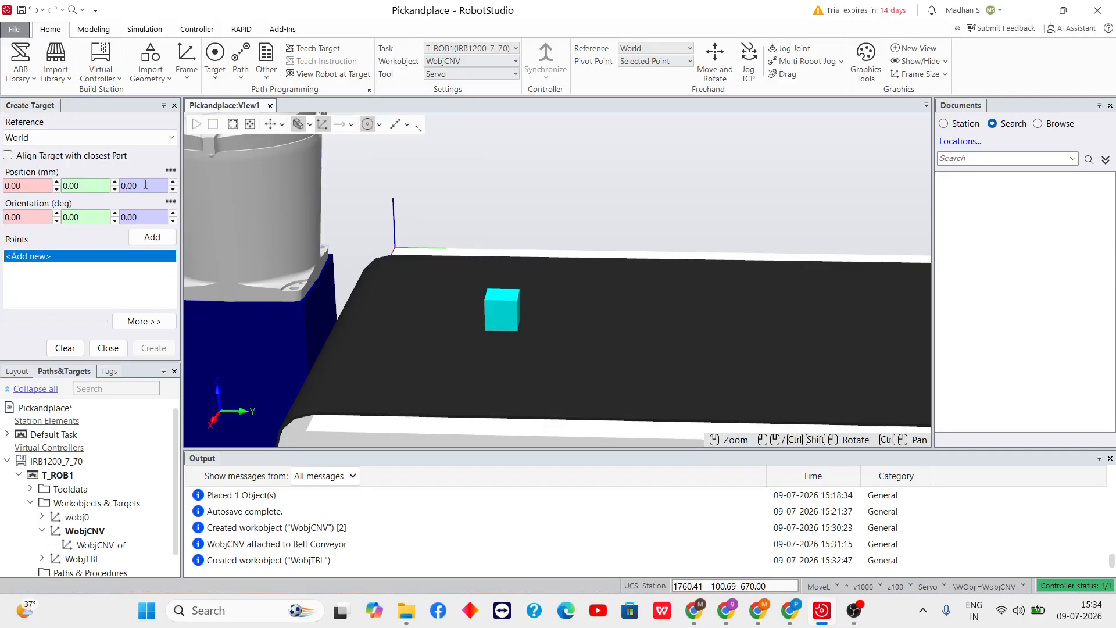
pyautogui.click(23, 186)
pyautogui.write('0')
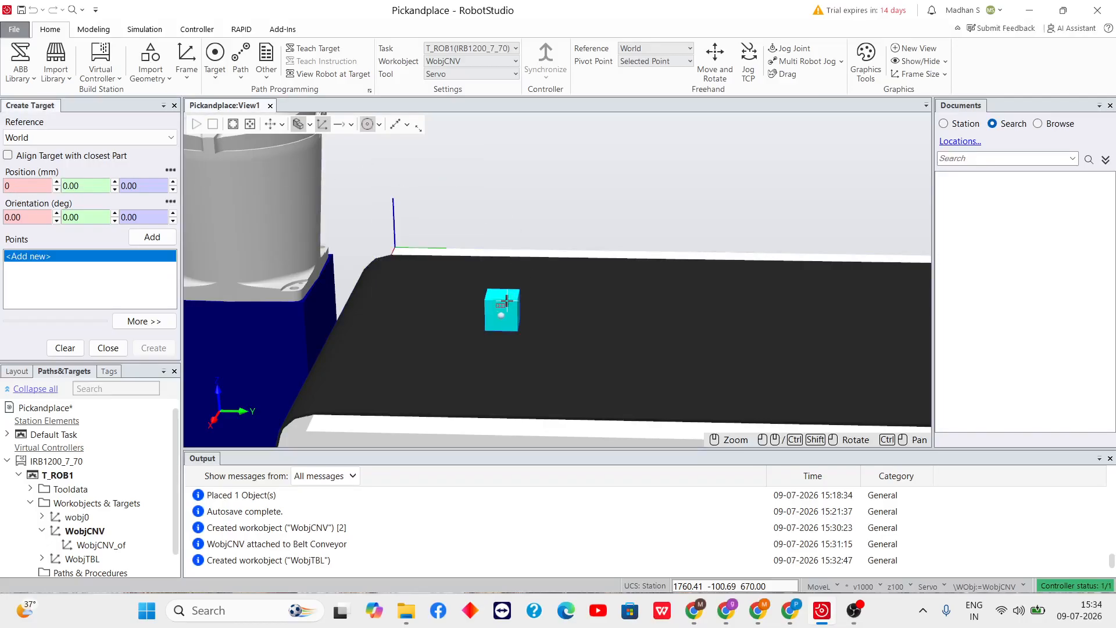
pyautogui.scroll(2, 504, 293)
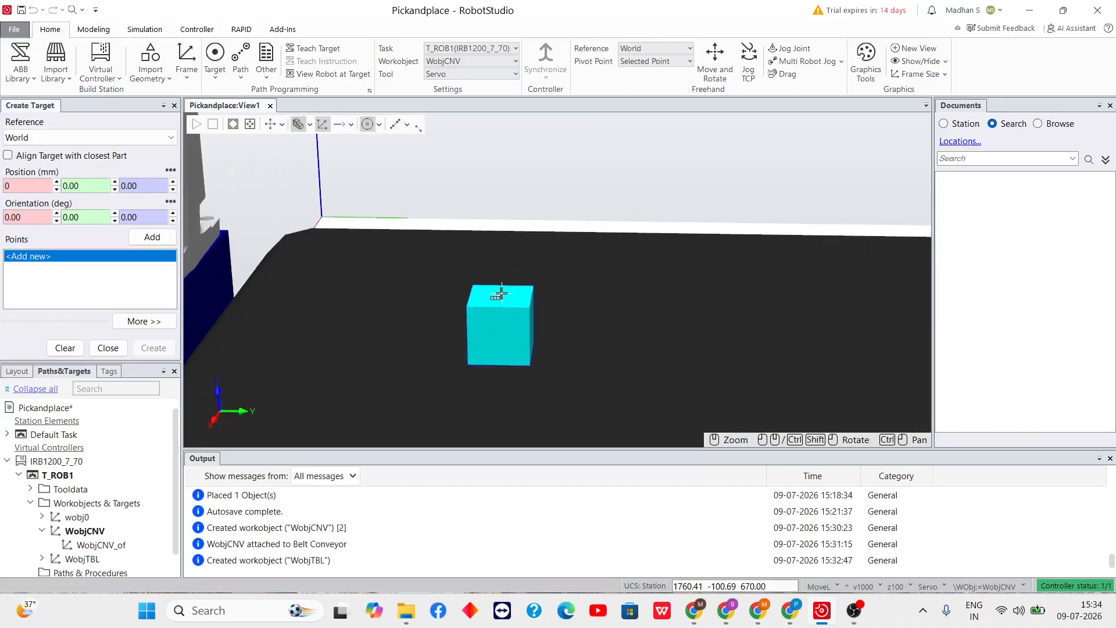
pyautogui.click(507, 293)
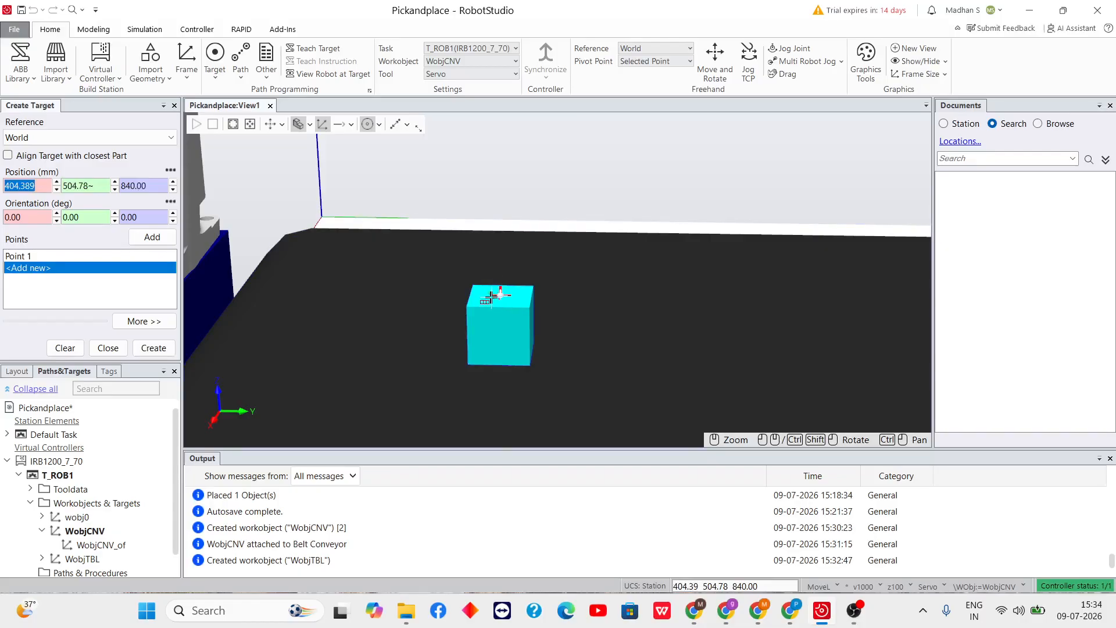
# Create the target from Point 1 on the box and close the target creation dialog
pyautogui.click(35, 257)
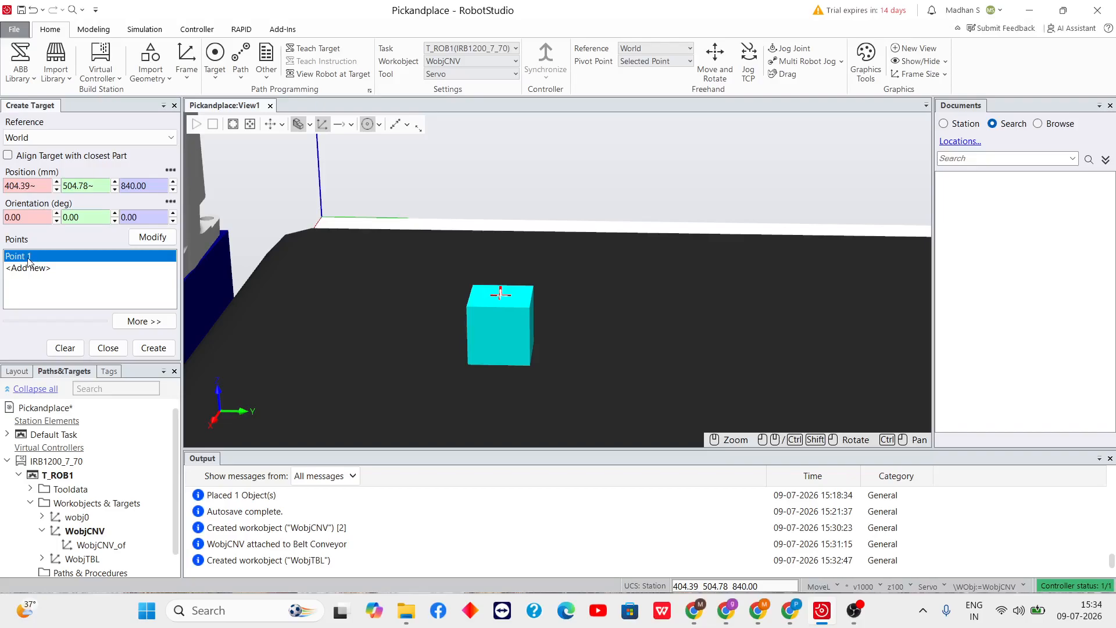
pyautogui.click(154, 348)
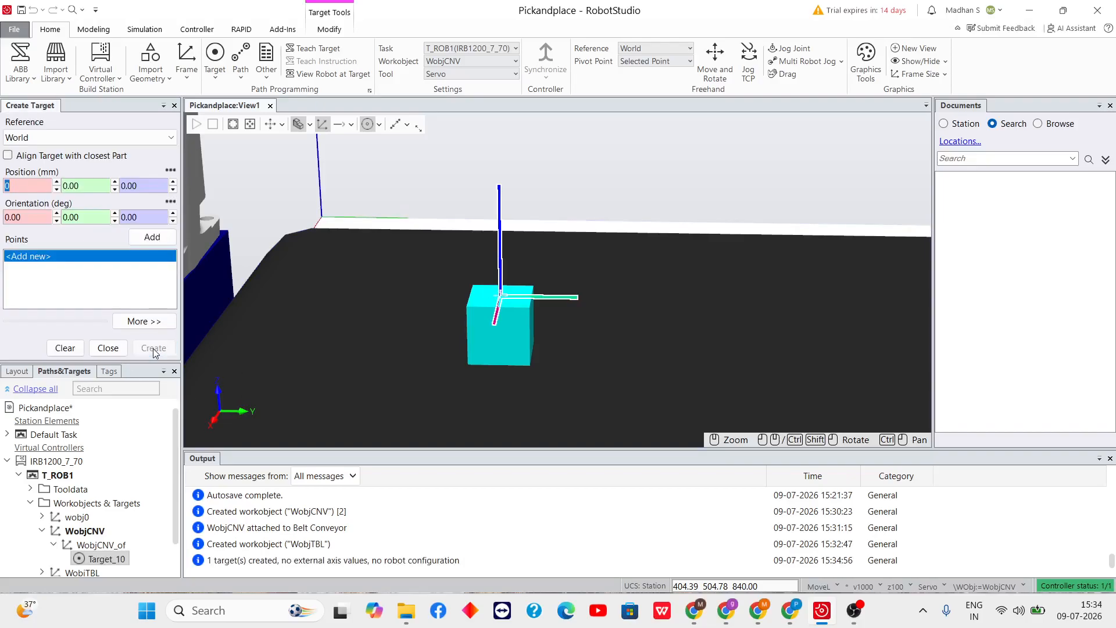
pyautogui.scroll(-5, 495, 265)
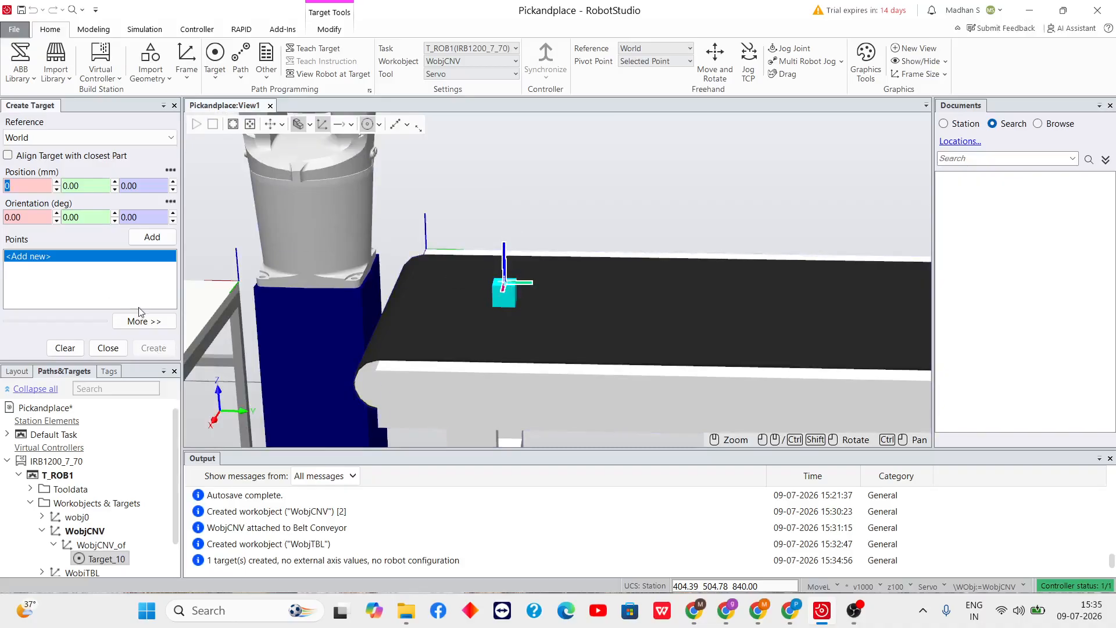
pyautogui.click(121, 348)
# Make WobjTBL the active workobject
pyautogui.scroll(-2, 208, 201)
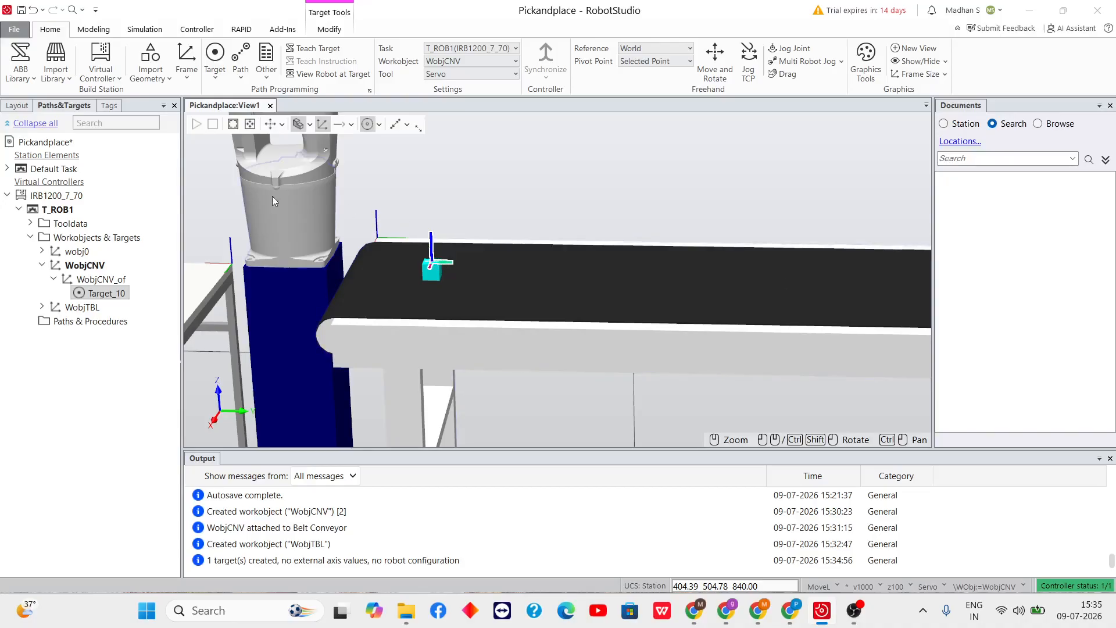
pyautogui.keyDown('ctrl'); pyautogui.keyDown('shift'); pyautogui.moveTo(205, 212); pyautogui.dragTo(526, 285); pyautogui.keyUp('shift'); pyautogui.keyUp('ctrl')
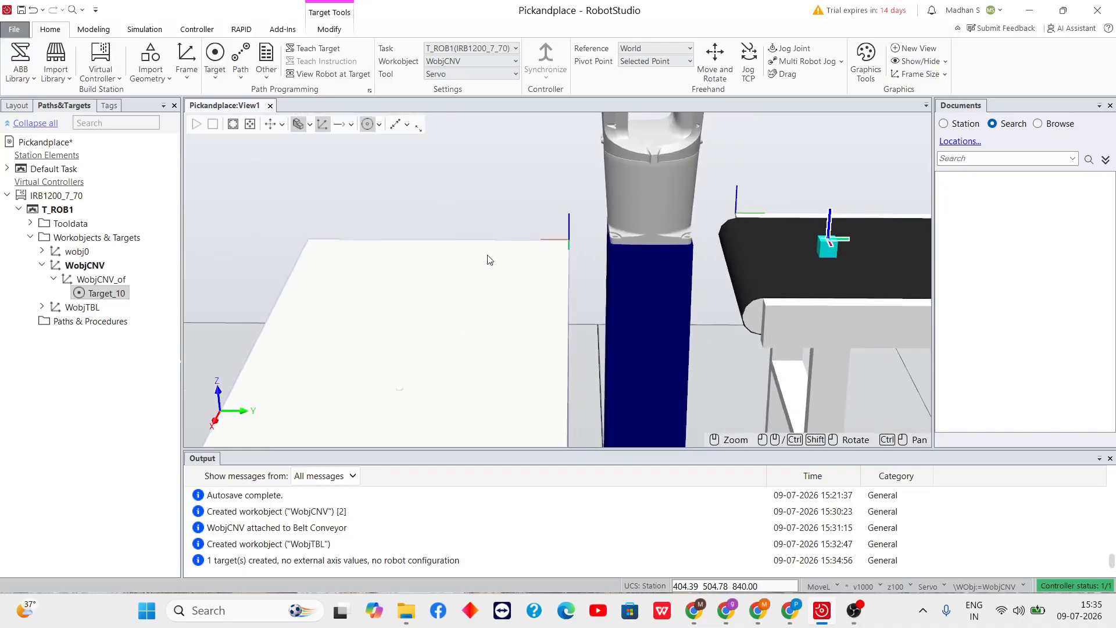
pyautogui.scroll(3, 530, 289)
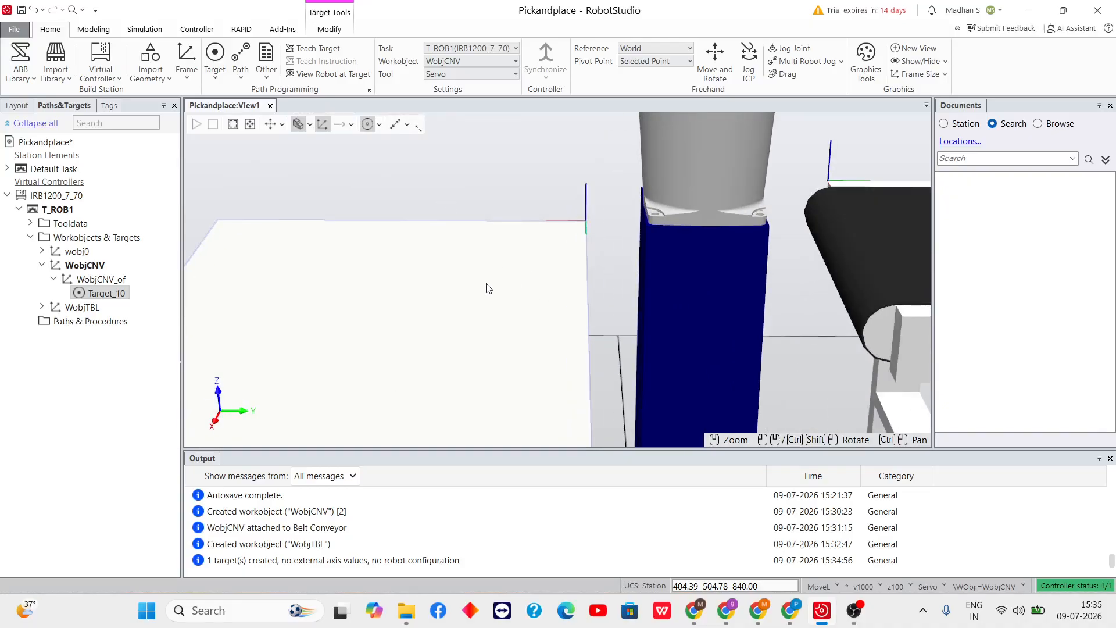
pyautogui.click(139, 376)
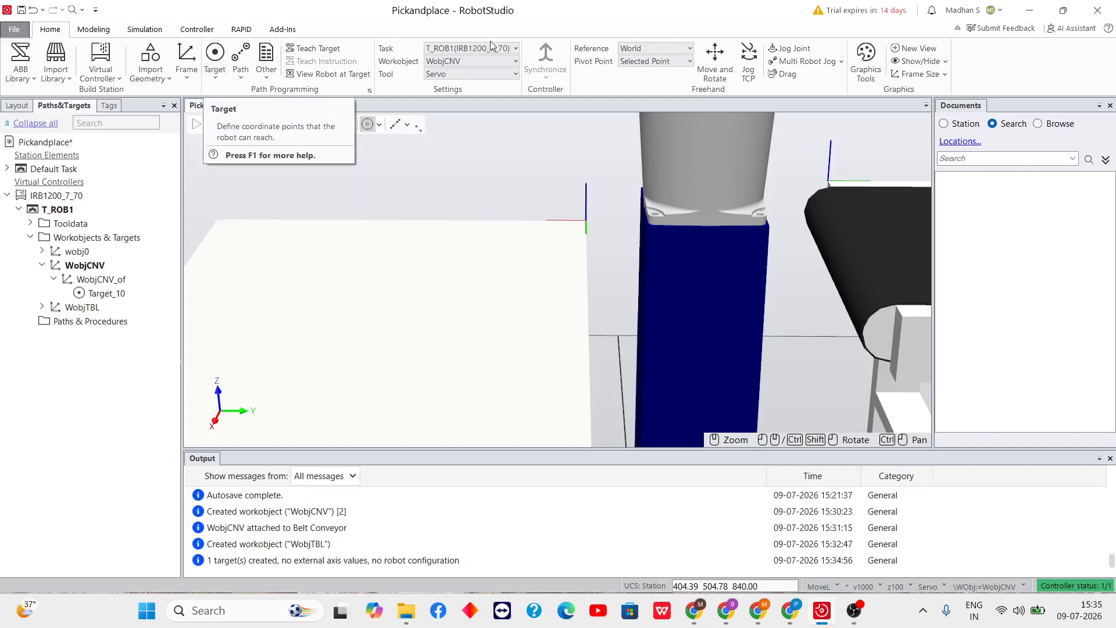
pyautogui.click(515, 61)
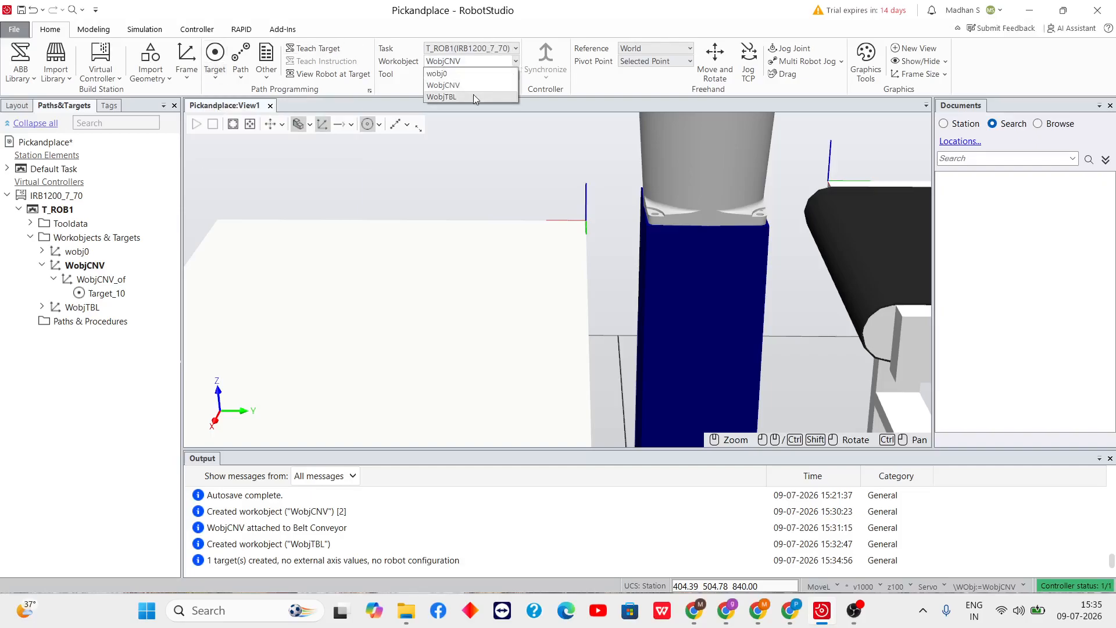
pyautogui.click(473, 96)
# Start creating a new target for the table with Workobject as the position reference
pyautogui.click(216, 75)
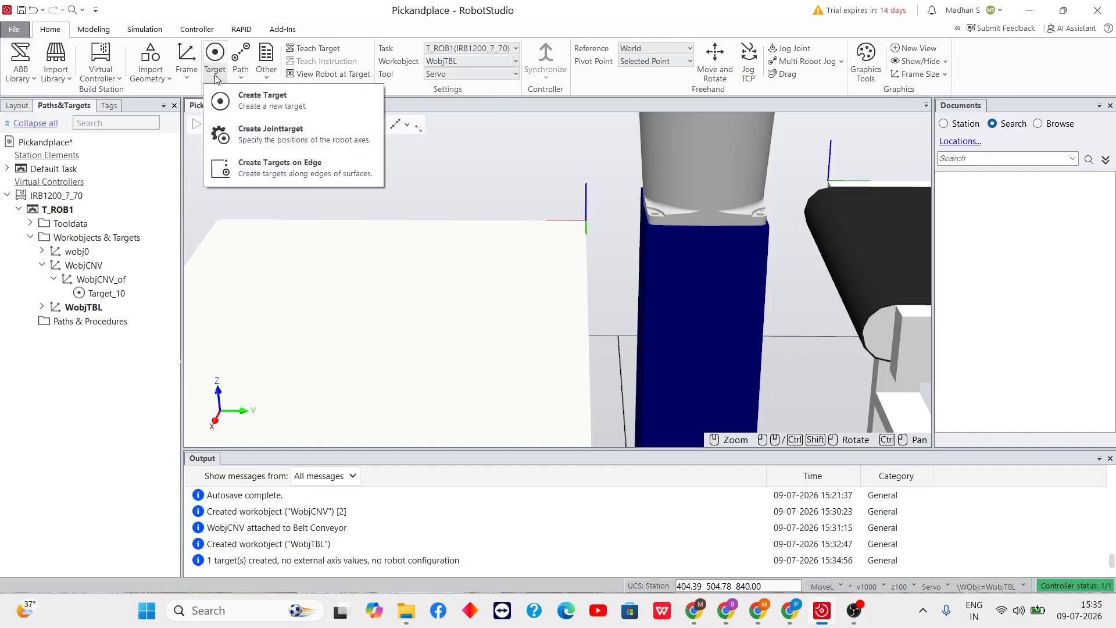
pyautogui.click(262, 99)
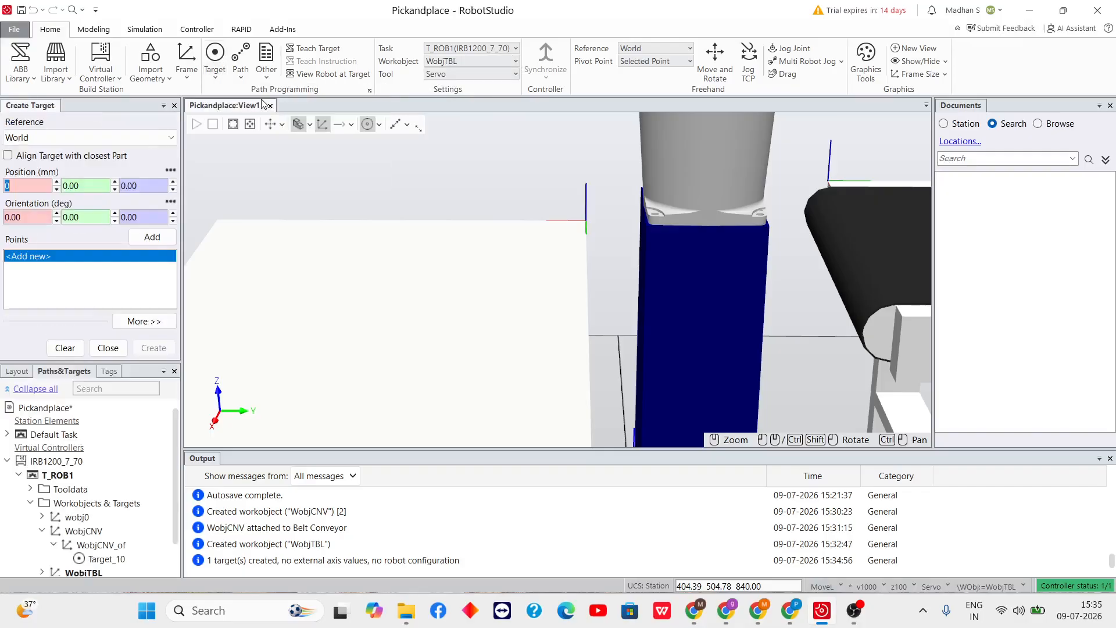
pyautogui.scroll(3, 517, 294)
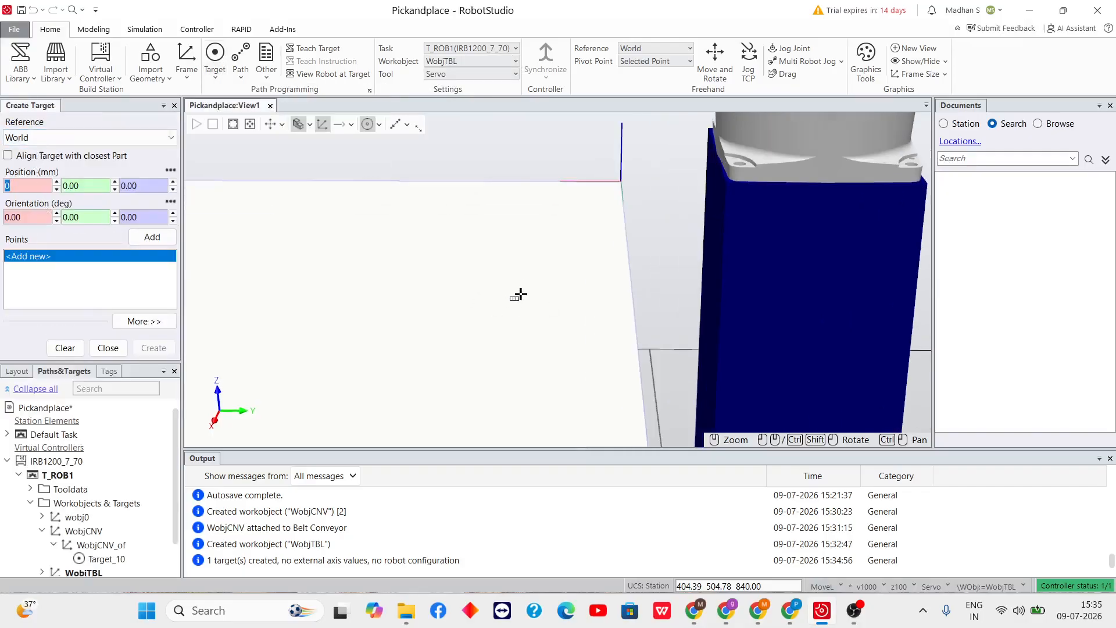
pyautogui.scroll(-2, 576, 280)
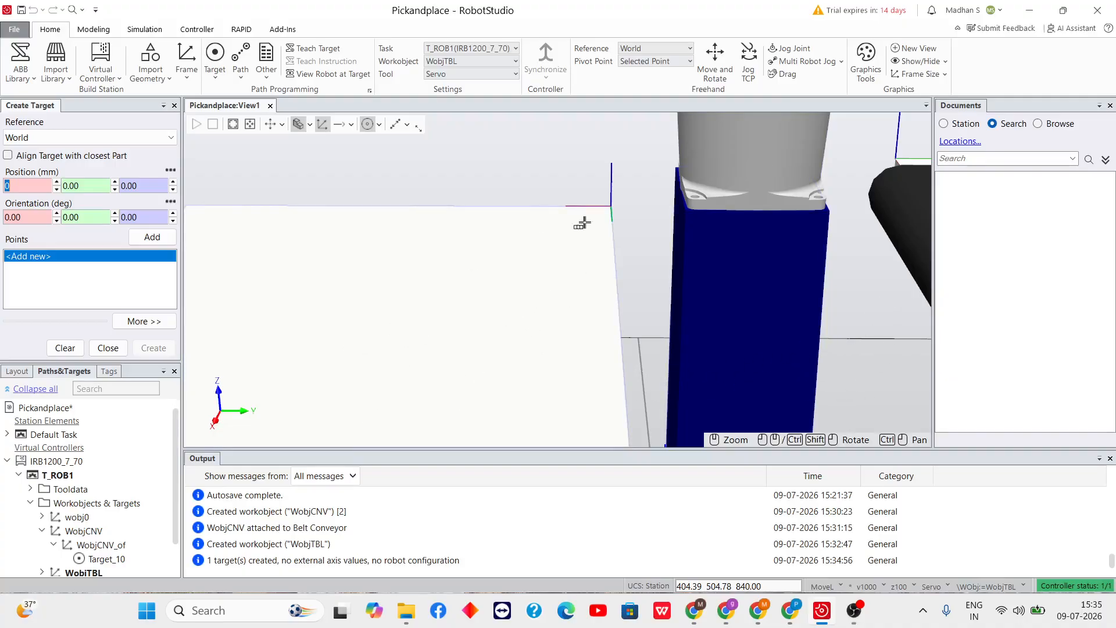
pyautogui.click(114, 138)
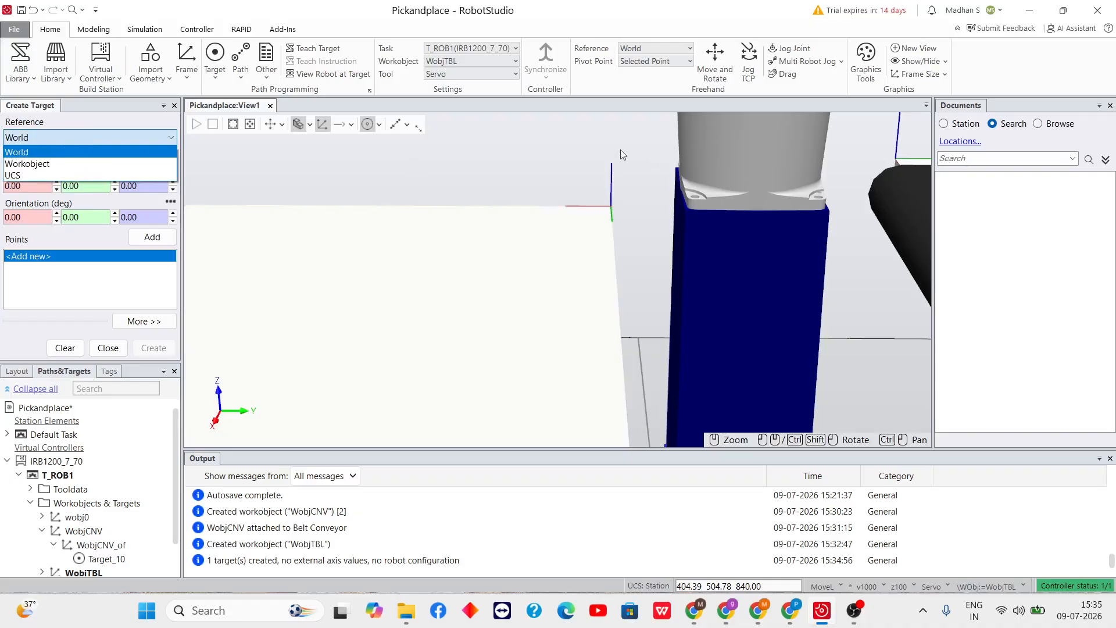
pyautogui.click(64, 163)
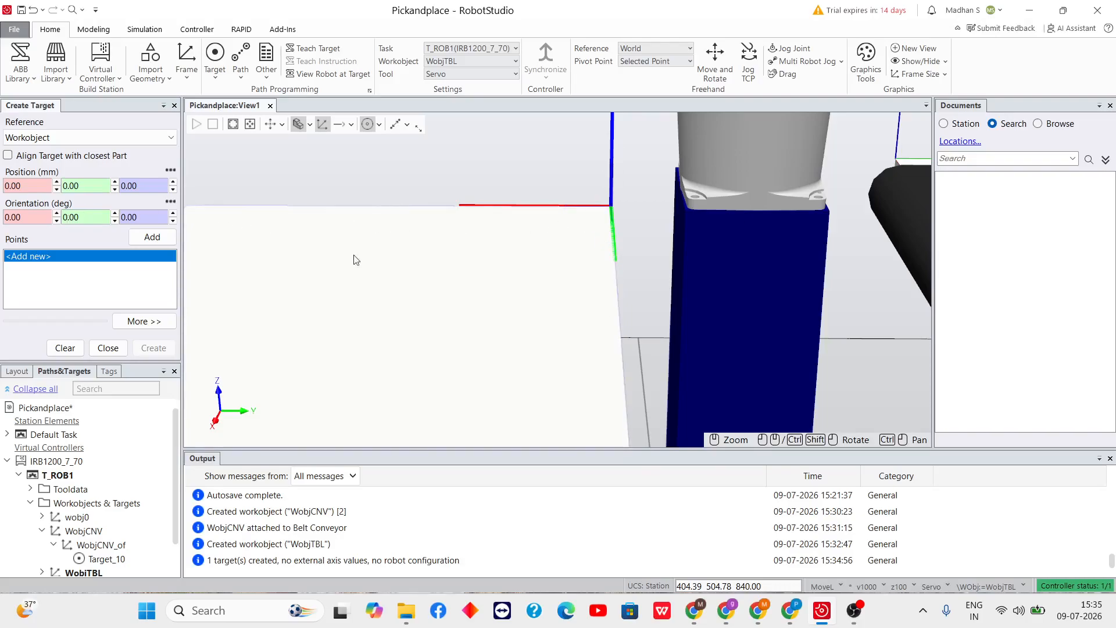
# Add a target point at X 250, Y 350, Z 400 mm and select it in the points list
pyautogui.doubleClick(36, 187)
pyautogui.write('0')
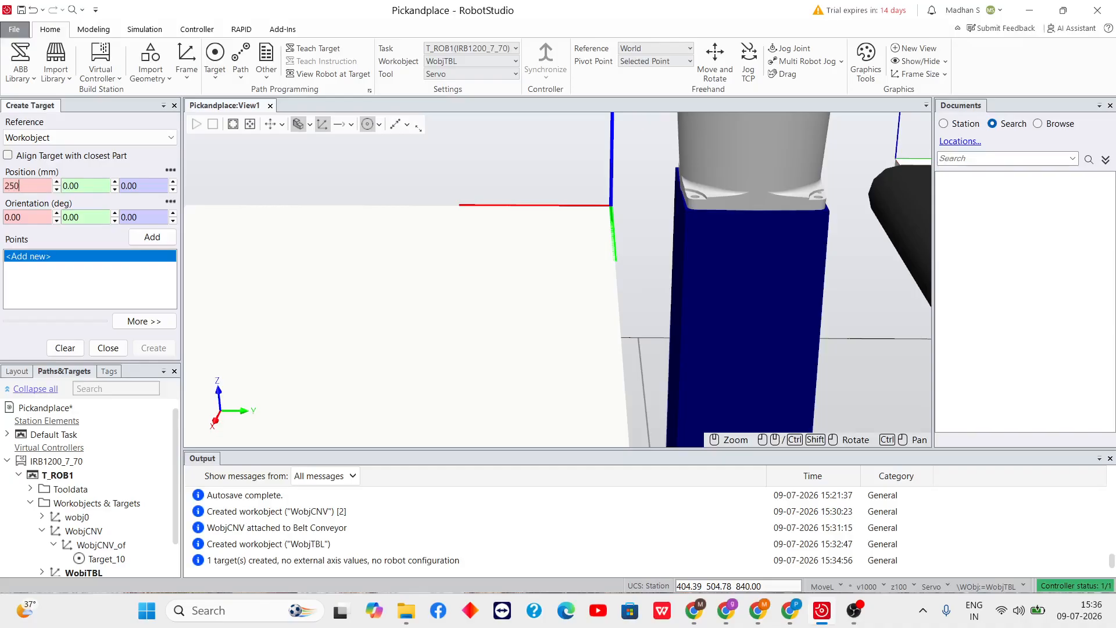
pyautogui.doubleClick(102, 186)
pyautogui.write('0')
pyautogui.doubleClick(153, 187)
pyautogui.write('0')
pyautogui.click(152, 237)
pyautogui.click(92, 255)
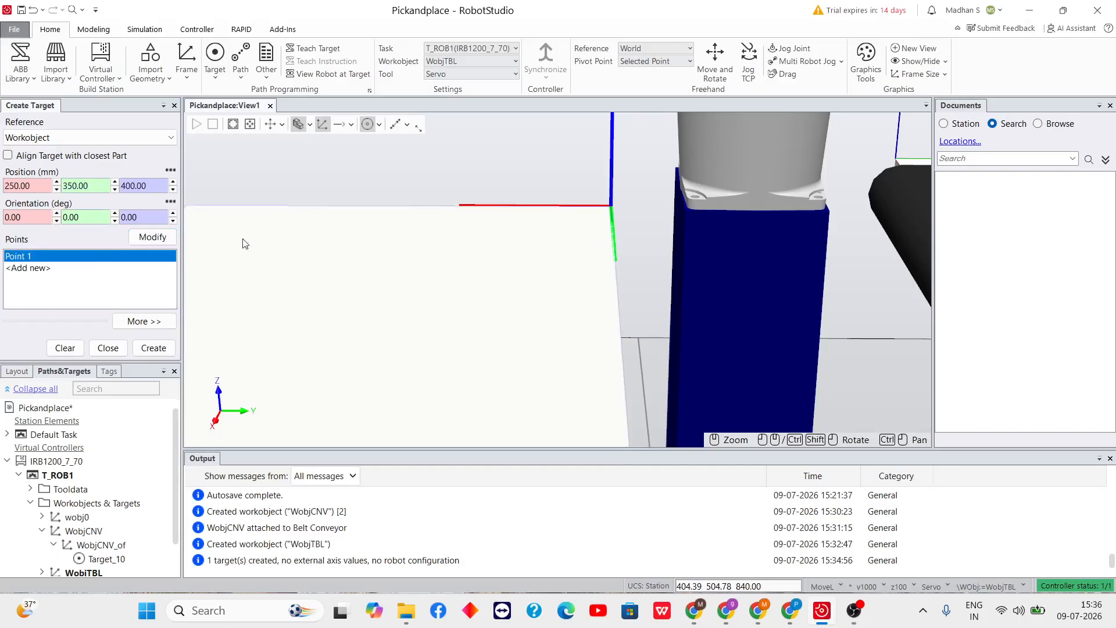
# Change Point 1's X position to 0 mm
pyautogui.scroll(-5, 491, 287)
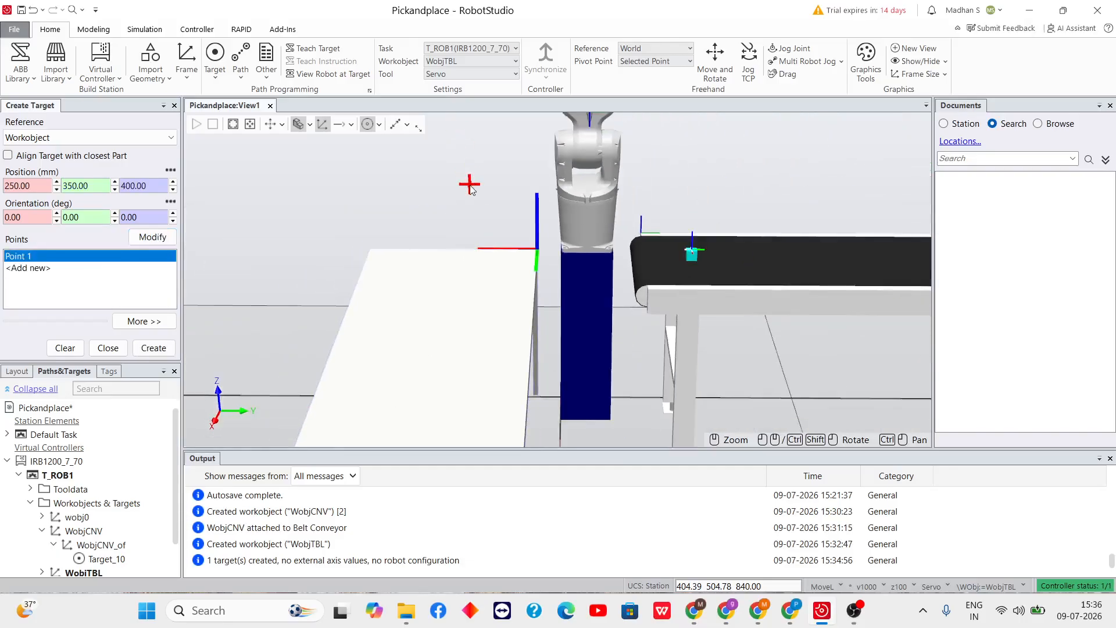
pyautogui.scroll(2, 471, 190)
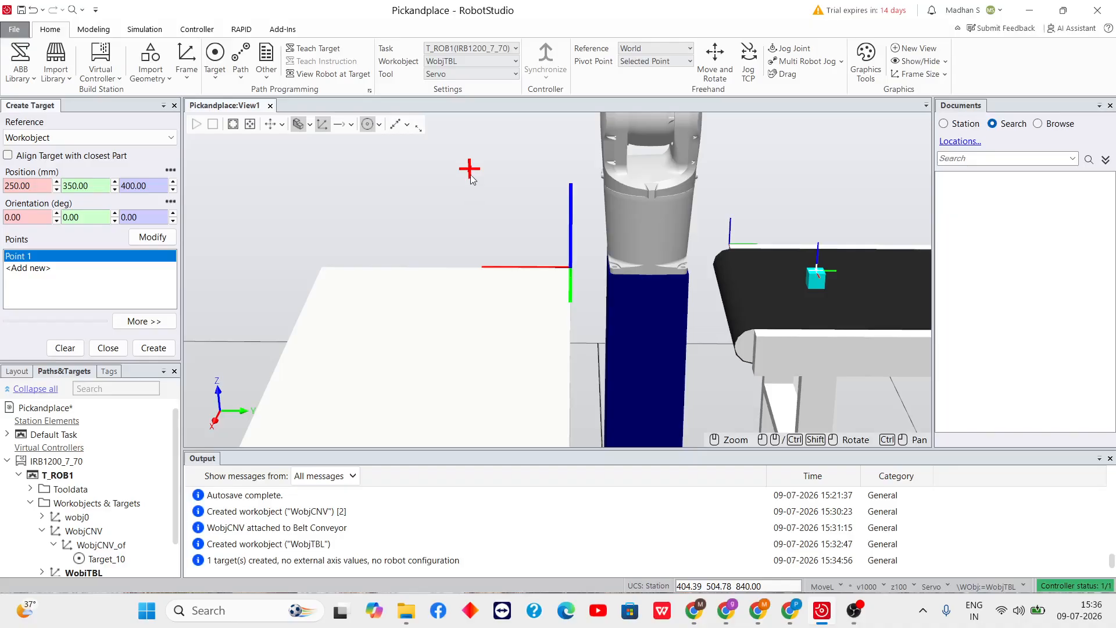
pyautogui.click(37, 184)
pyautogui.press('BackSpace')
pyautogui.press('BackSpace')
pyautogui.press('BackSpace')
pyautogui.write('0')
pyautogui.press('Return')
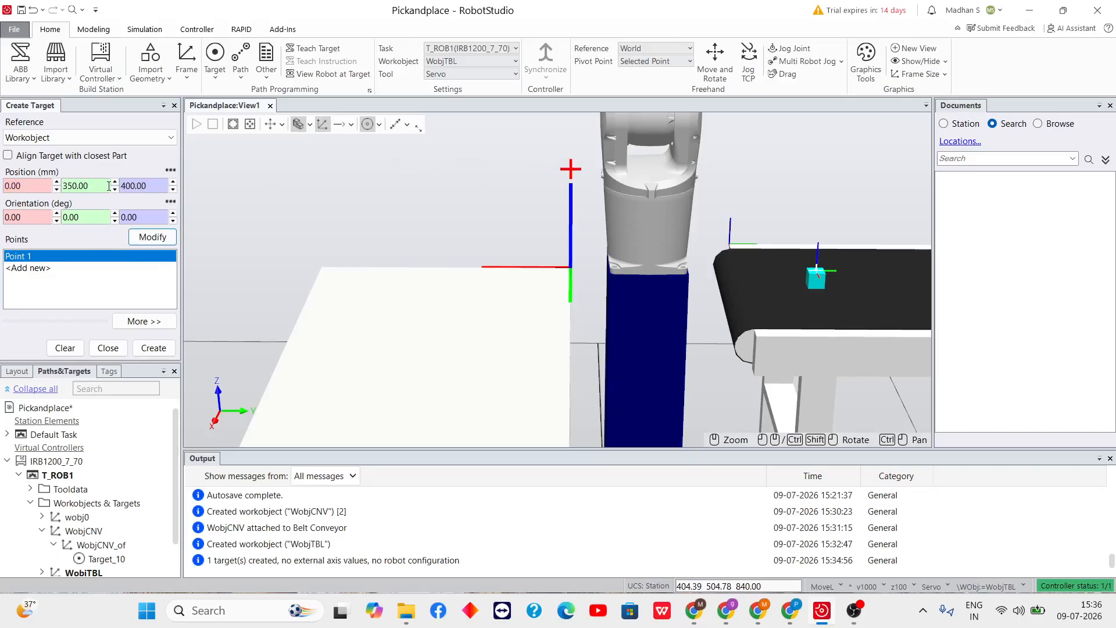
# Set Point 1's Z position to 40 mm and its X position to 250 mm
pyautogui.click(135, 183)
pyautogui.press('Delete')
pyautogui.press('Delete')
pyautogui.press('Delete')
pyautogui.press('BackSpace')
pyautogui.click(28, 187)
pyautogui.press('BackSpace')
pyautogui.press('BackSpace')
pyautogui.press('BackSpace')
pyautogui.press('BackSpace')
pyautogui.write('250')
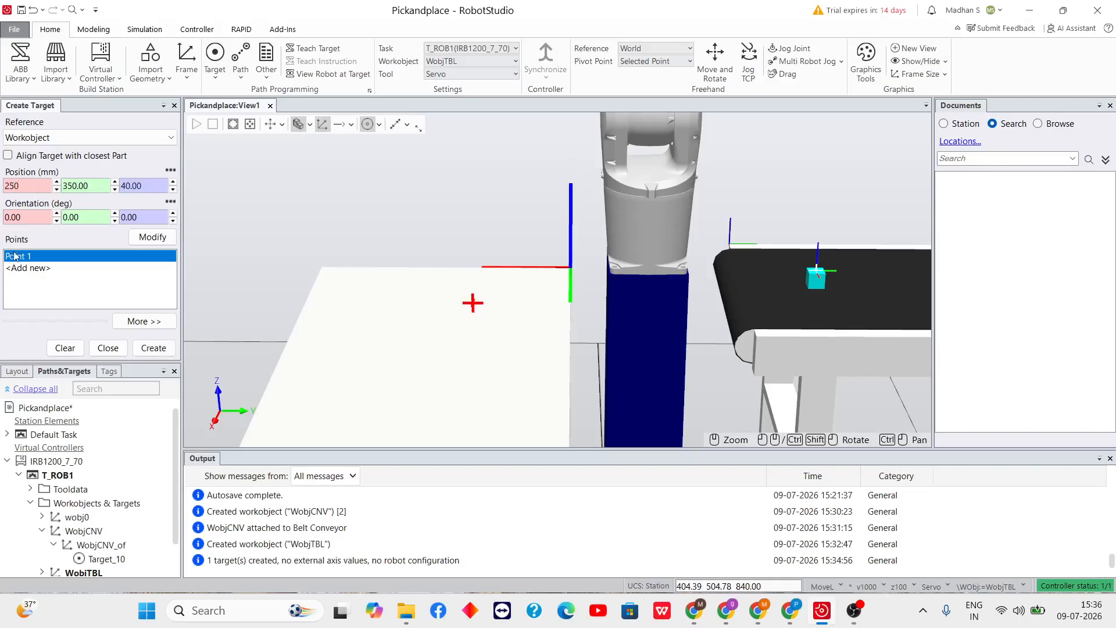
# Examine the point's location and height above the tabletop from several angles
pyautogui.scroll(5, 491, 291)
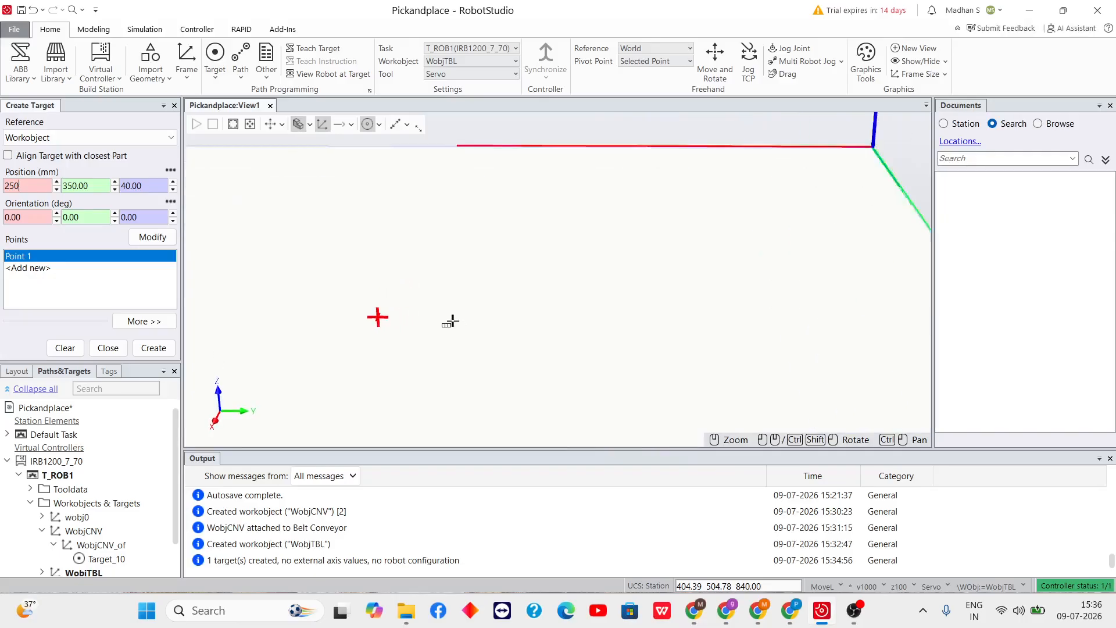
pyautogui.scroll(2, 441, 318)
pyautogui.scroll(-6, 418, 304)
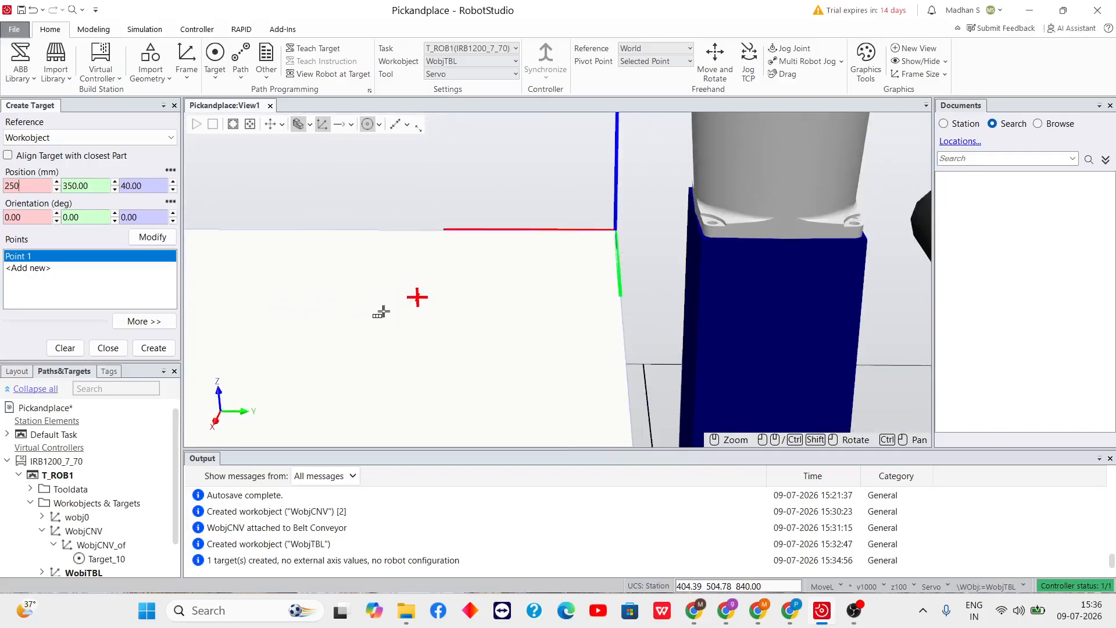
pyautogui.moveTo(384, 224)
pyautogui.keyDown('ctrl'); pyautogui.keyDown('shift'); pyautogui.mouseDown()
pyautogui.moveTo(414, 219)
pyautogui.moveTo(398, 224)
pyautogui.mouseUp(); pyautogui.keyUp('shift'); pyautogui.keyUp('ctrl')
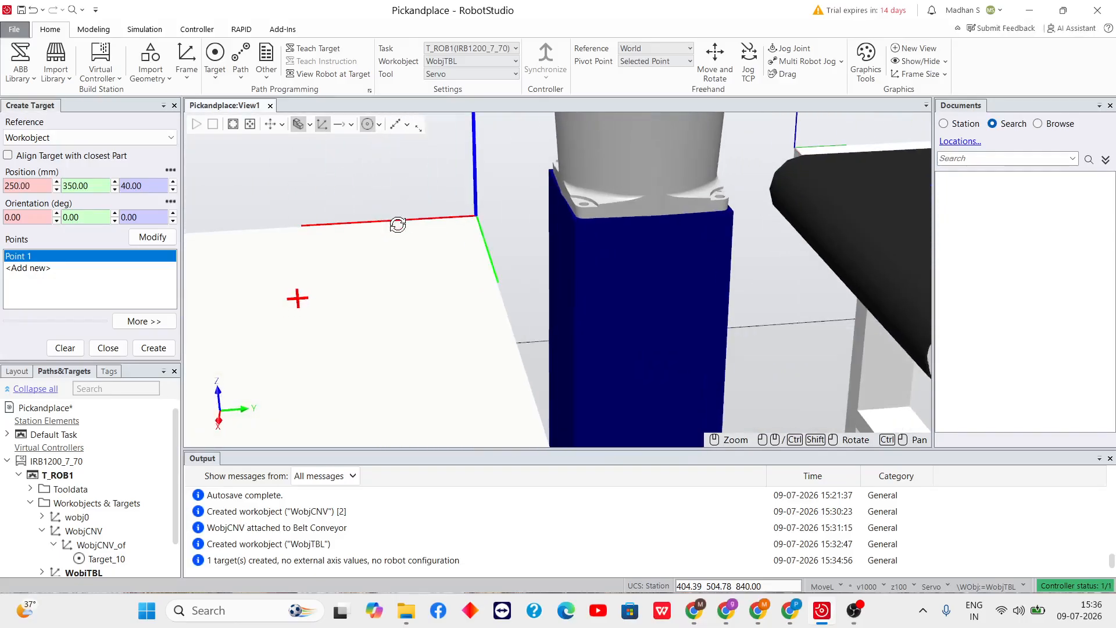
pyautogui.keyDown('ctrl'); pyautogui.keyDown('shift'); pyautogui.moveTo(279, 203); pyautogui.dragTo(925, 375); pyautogui.keyUp('shift'); pyautogui.keyUp('ctrl')
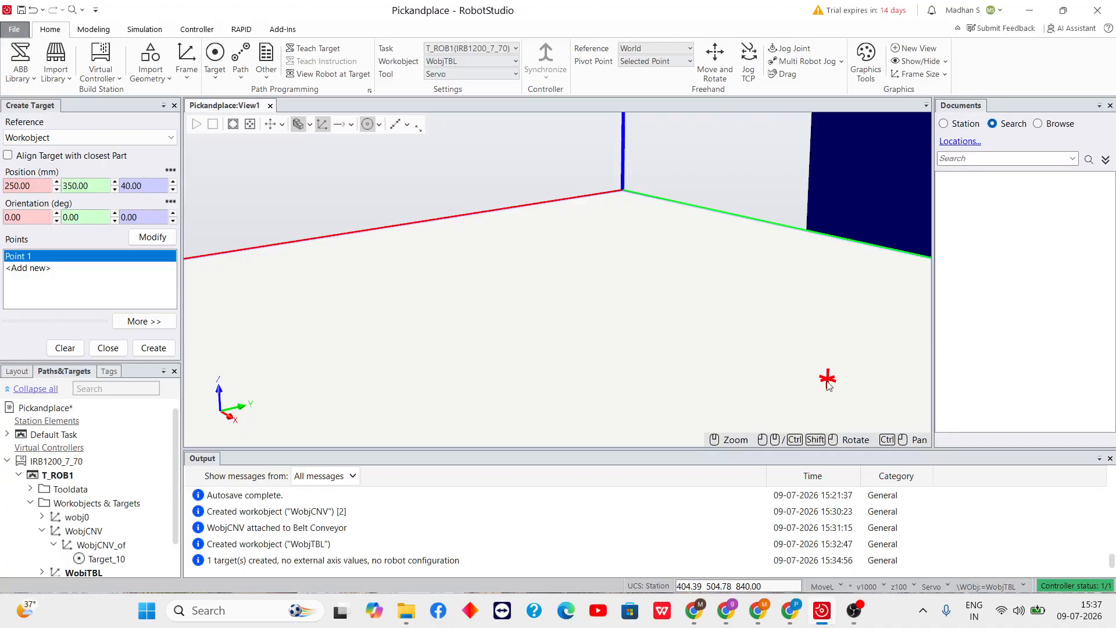
pyautogui.click(146, 188)
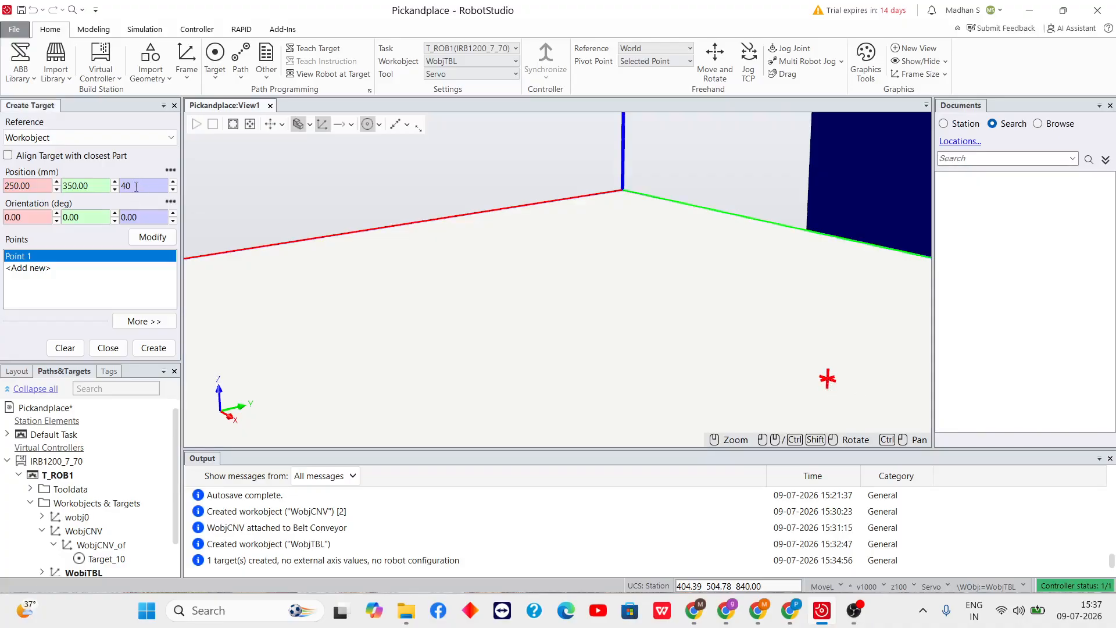
pyautogui.scroll(-5, 676, 256)
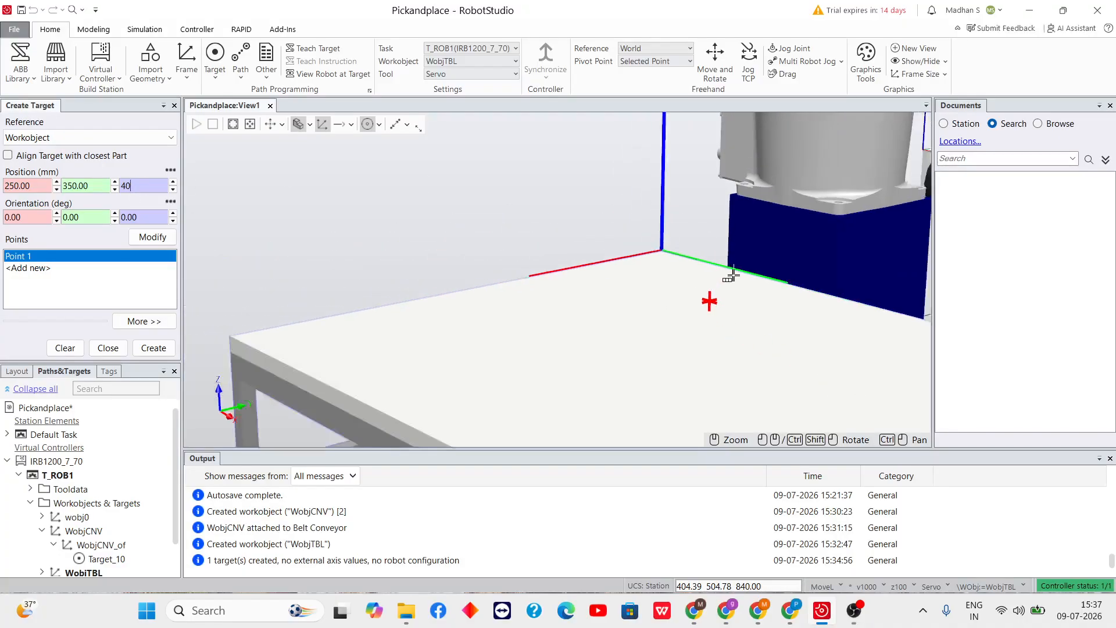
pyautogui.scroll(-3, 732, 275)
pyautogui.moveTo(641, 165)
pyautogui.keyDown('ctrl'); pyautogui.keyDown('shift'); pyautogui.mouseDown()
pyautogui.moveTo(648, 191)
pyautogui.moveTo(636, 151)
pyautogui.mouseUp(); pyautogui.keyUp('shift'); pyautogui.keyUp('ctrl')
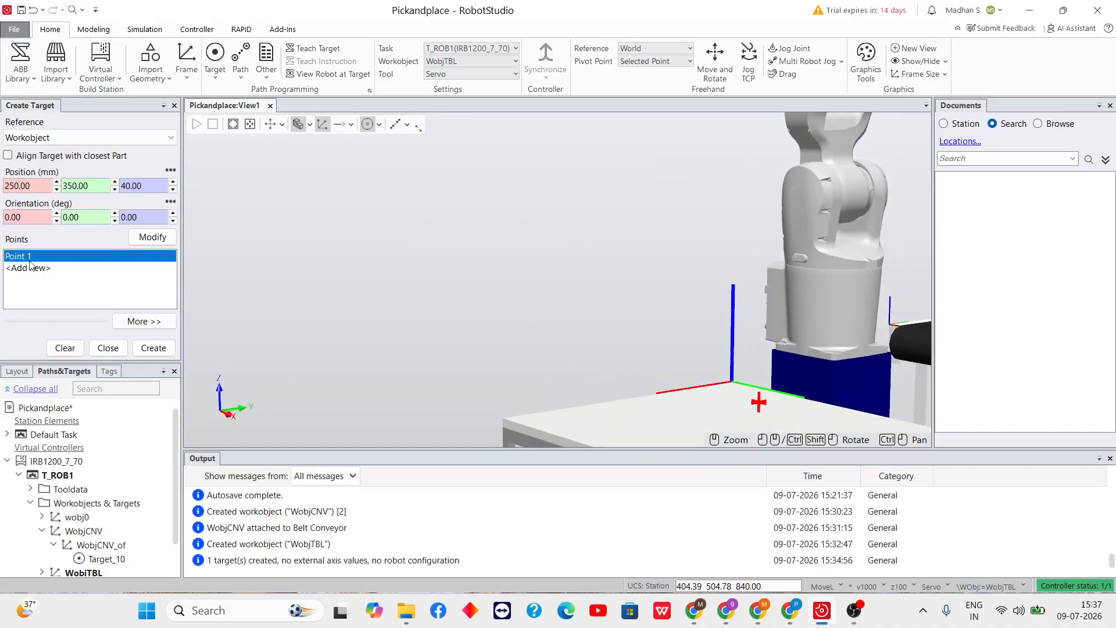
# Apply the point's modified position, create the table target under WobjTBL, and close the target creation dialog
pyautogui.click(151, 243)
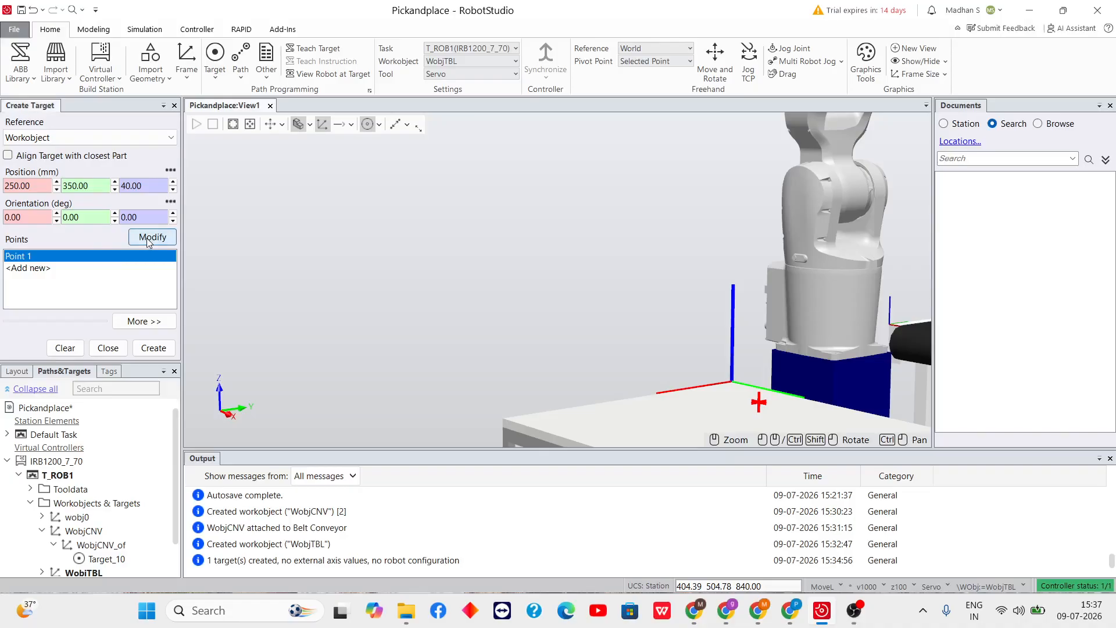
pyautogui.click(154, 348)
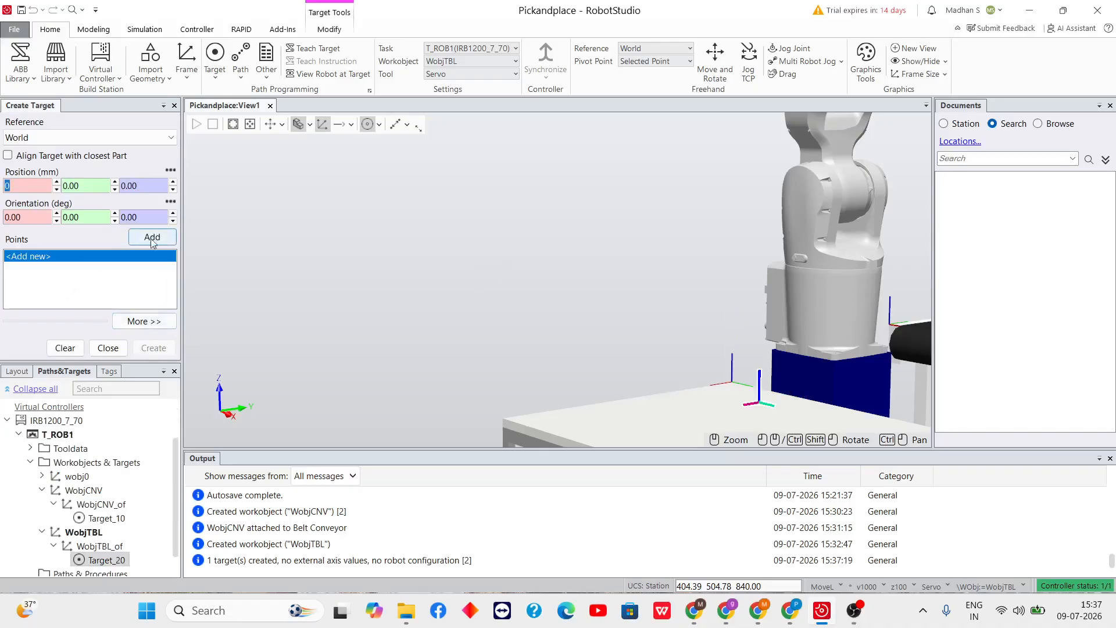
pyautogui.click(108, 348)
pyautogui.scroll(-3, 808, 248)
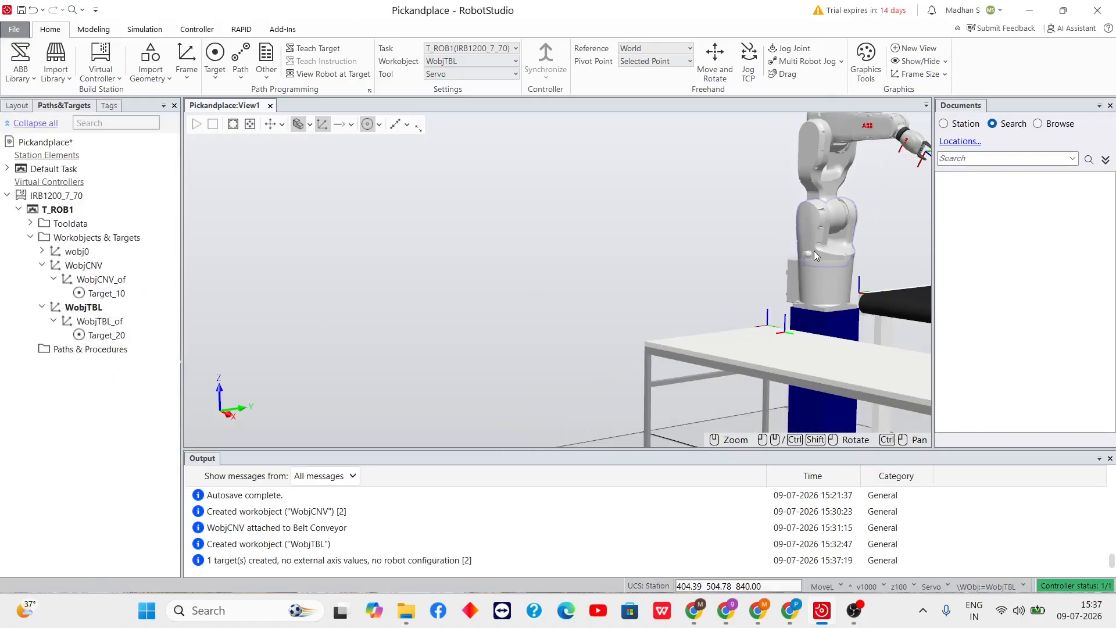
# Examine the robot, conveyor and table layout with both target frames from several angles and from above
pyautogui.keyDown('ctrl'); pyautogui.keyDown('shift'); pyautogui.moveTo(744, 240); pyautogui.dragTo(741, 214); pyautogui.keyUp('shift'); pyautogui.keyUp('ctrl')
pyautogui.scroll(3, 677, 208)
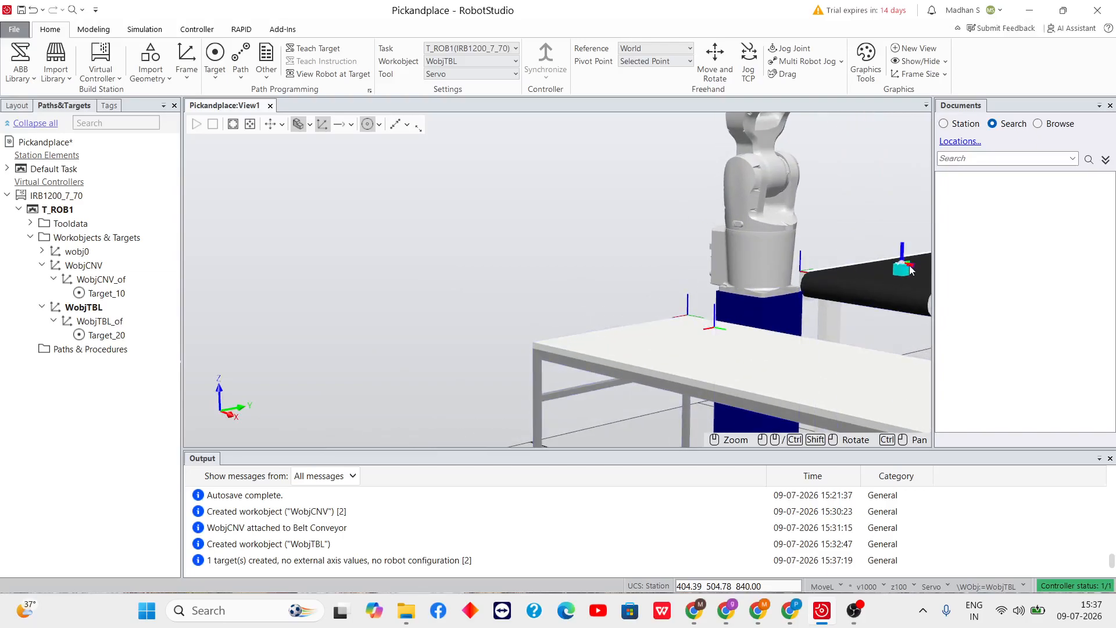
pyautogui.scroll(-2, 866, 213)
pyautogui.scroll(-5, 868, 208)
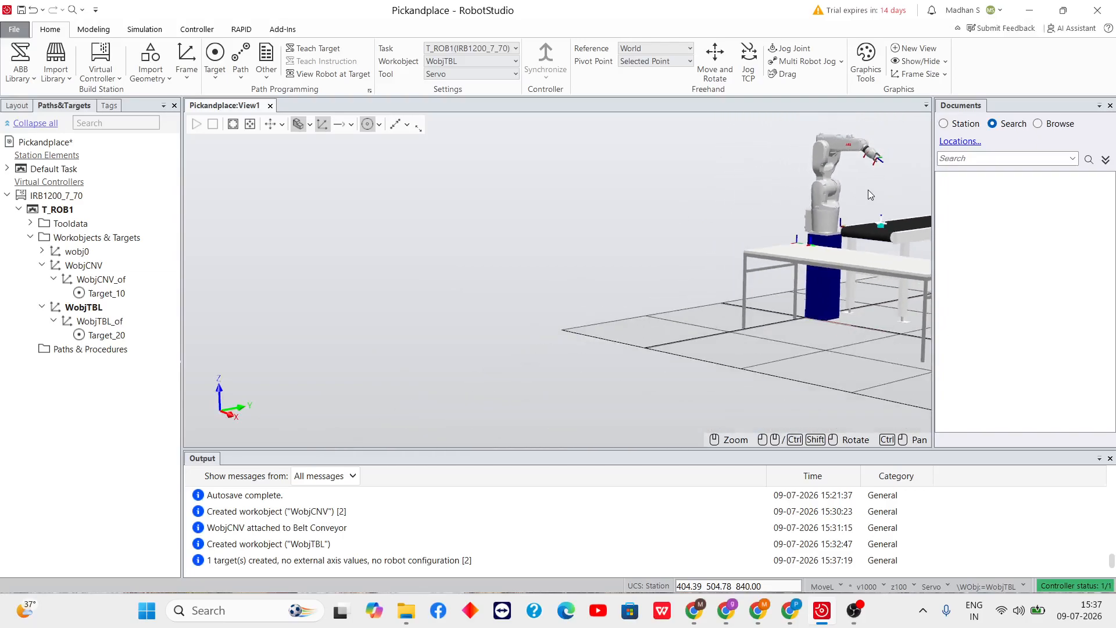
pyautogui.rightClick(883, 187)
pyautogui.click(927, 210)
pyautogui.scroll(7, 696, 207)
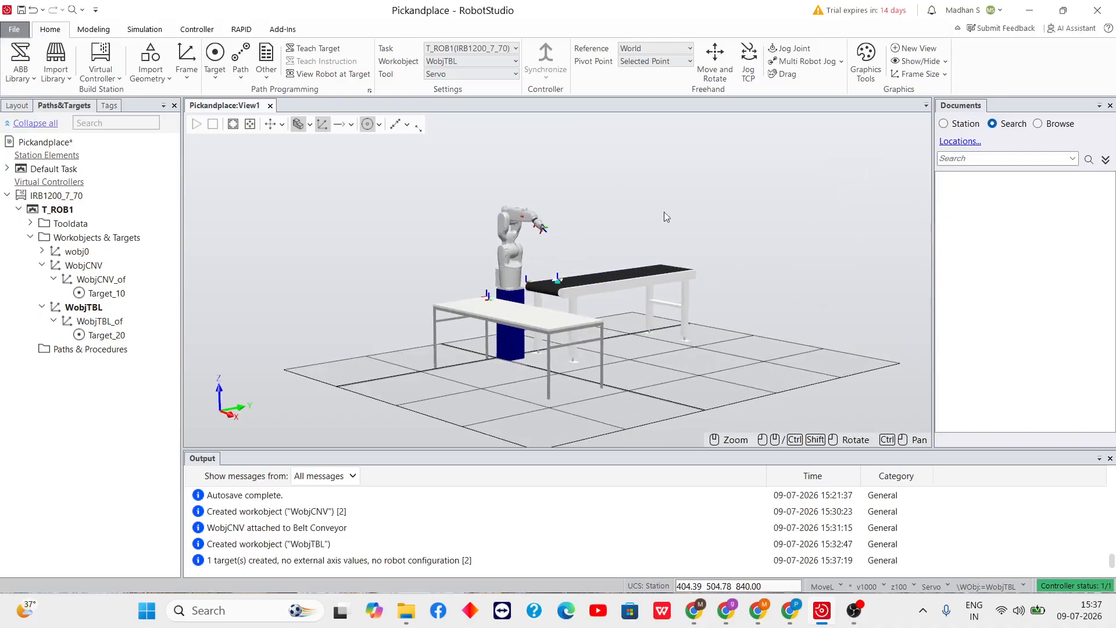
pyautogui.keyDown('ctrl'); pyautogui.keyDown('shift'); pyautogui.moveTo(514, 231); pyautogui.dragTo(540, 338); pyautogui.keyUp('shift'); pyautogui.keyUp('ctrl')
pyautogui.scroll(-6, 553, 326)
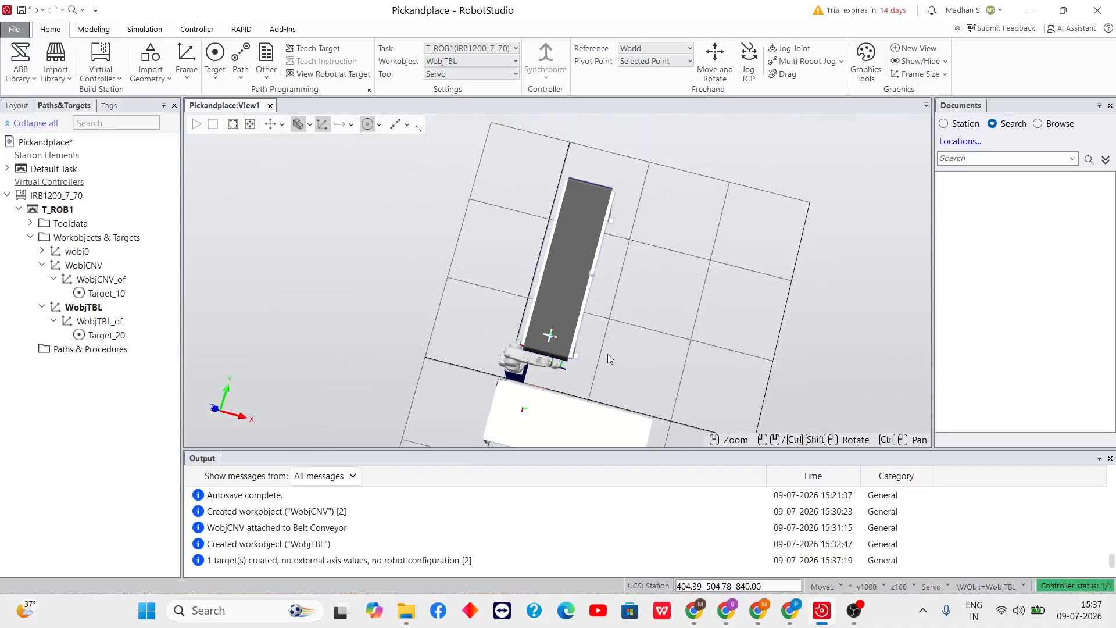
pyautogui.scroll(8, 625, 376)
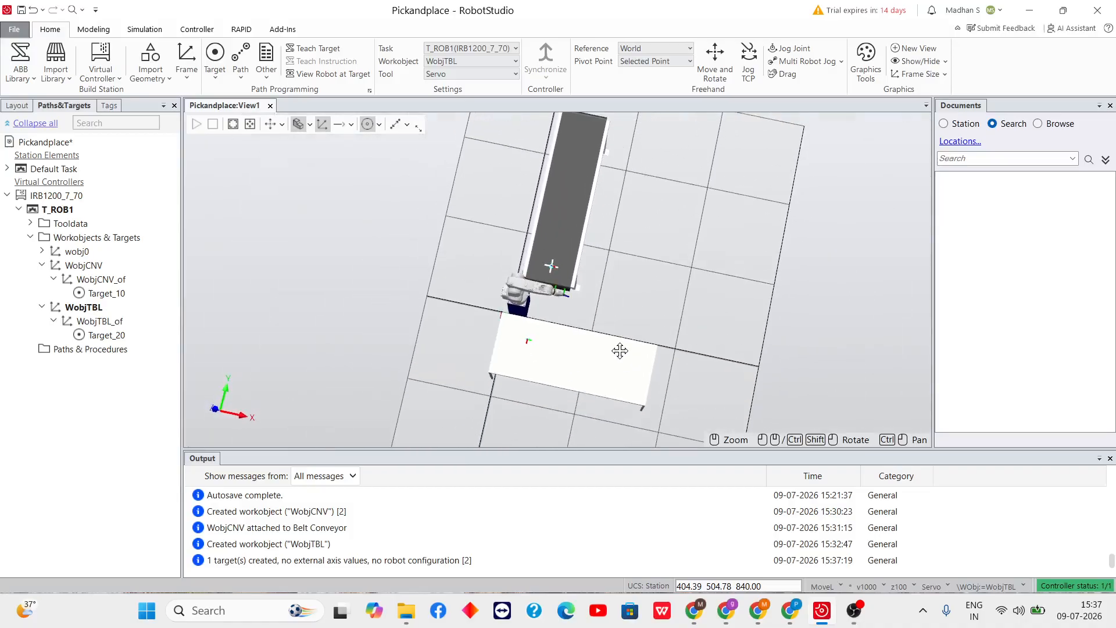
pyautogui.keyDown('ctrl'); pyautogui.keyDown('shift'); pyautogui.moveTo(615, 347); pyautogui.dragTo(608, 236); pyautogui.keyUp('shift'); pyautogui.keyUp('ctrl')
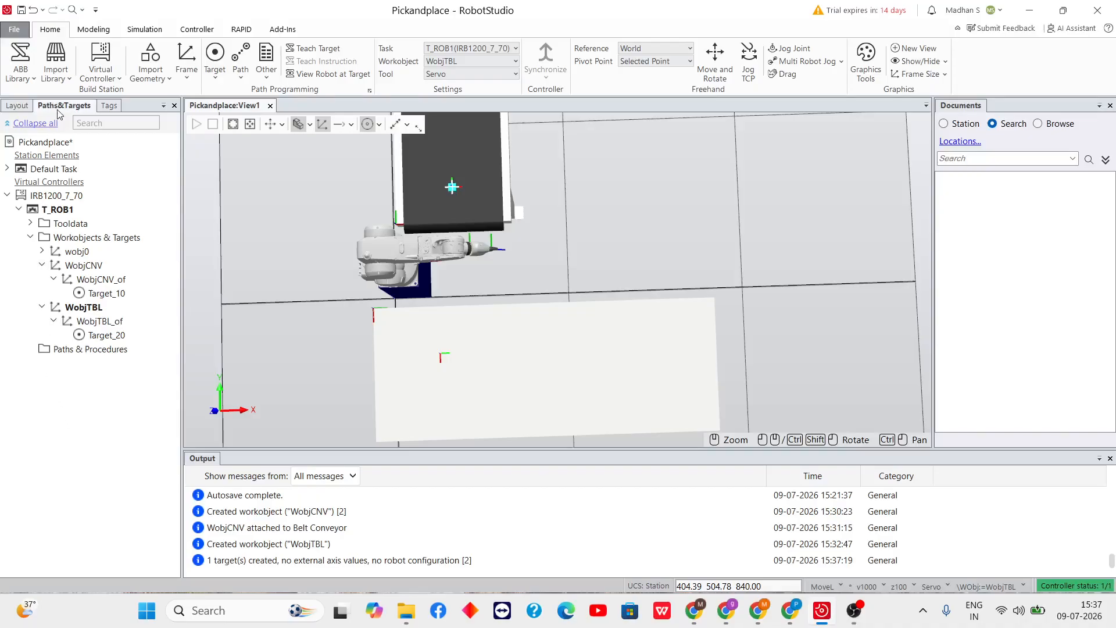
# Show the IRB1200 robot's work envelope for the robot wrist with its 3D volume
pyautogui.click(18, 106)
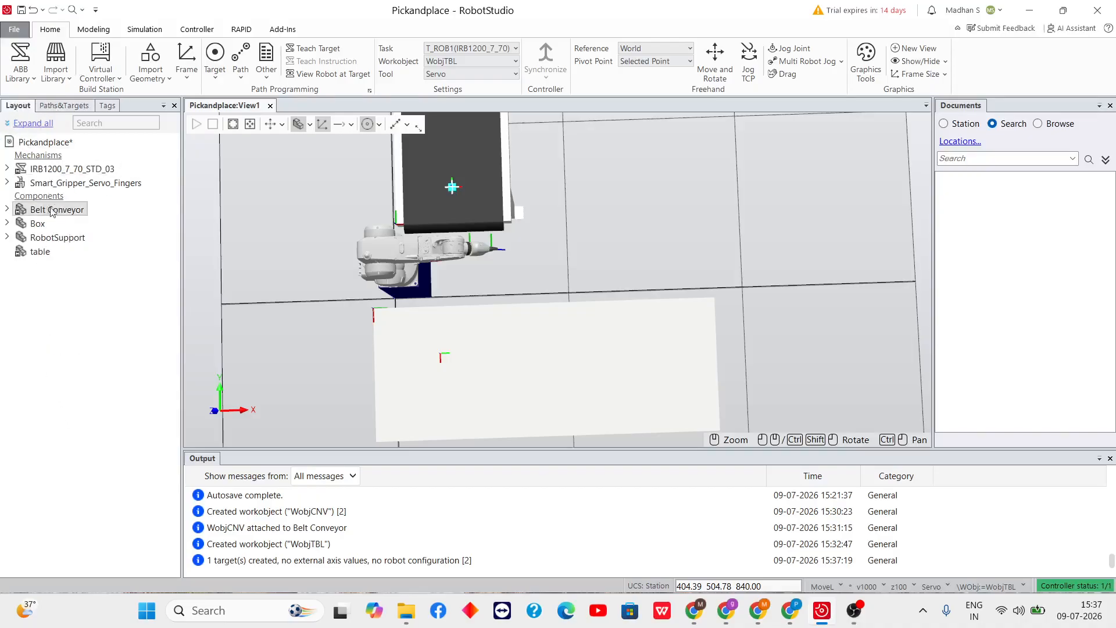
pyautogui.rightClick(52, 168)
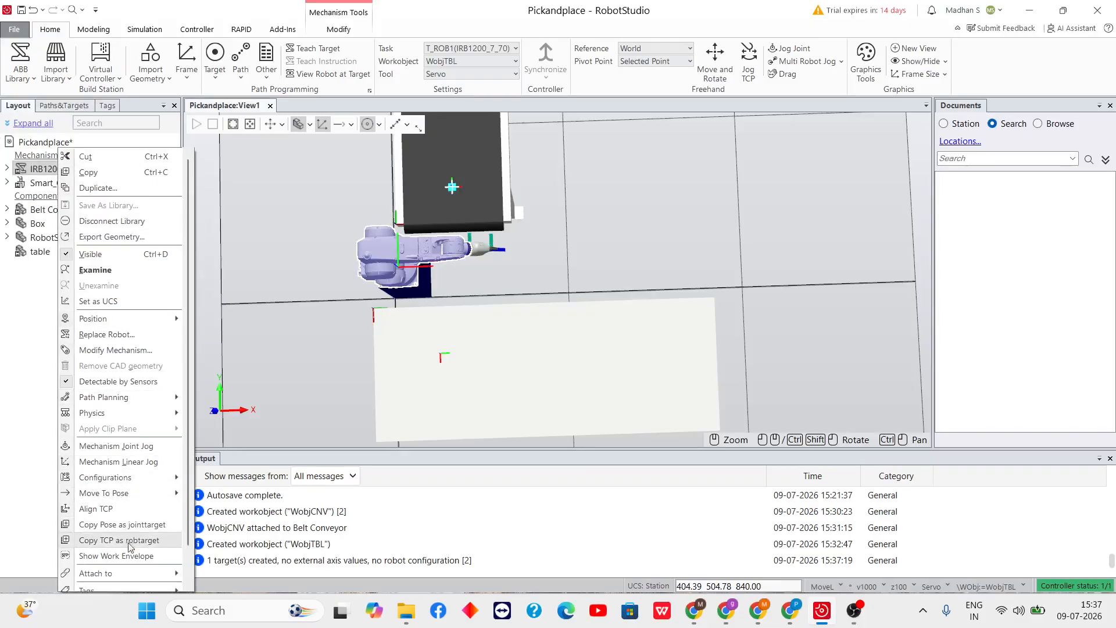
pyautogui.click(116, 555)
pyautogui.click(10, 210)
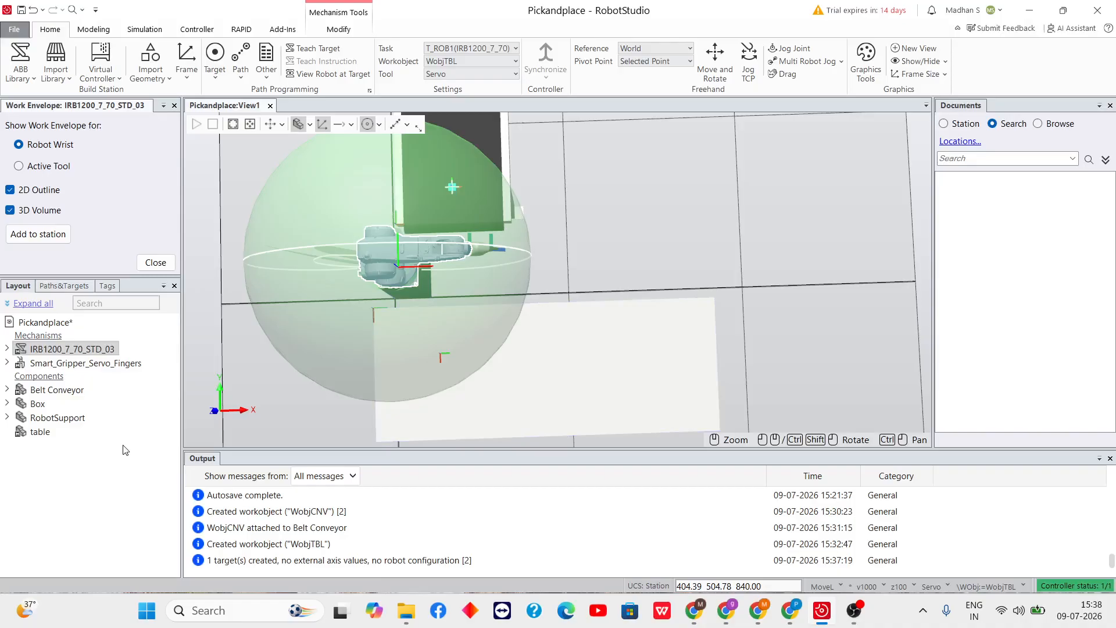
# Highlight WobjTBL, Target_20 and Target_10 in turn to check the targets against the robot's work envelope
pyautogui.click(63, 285)
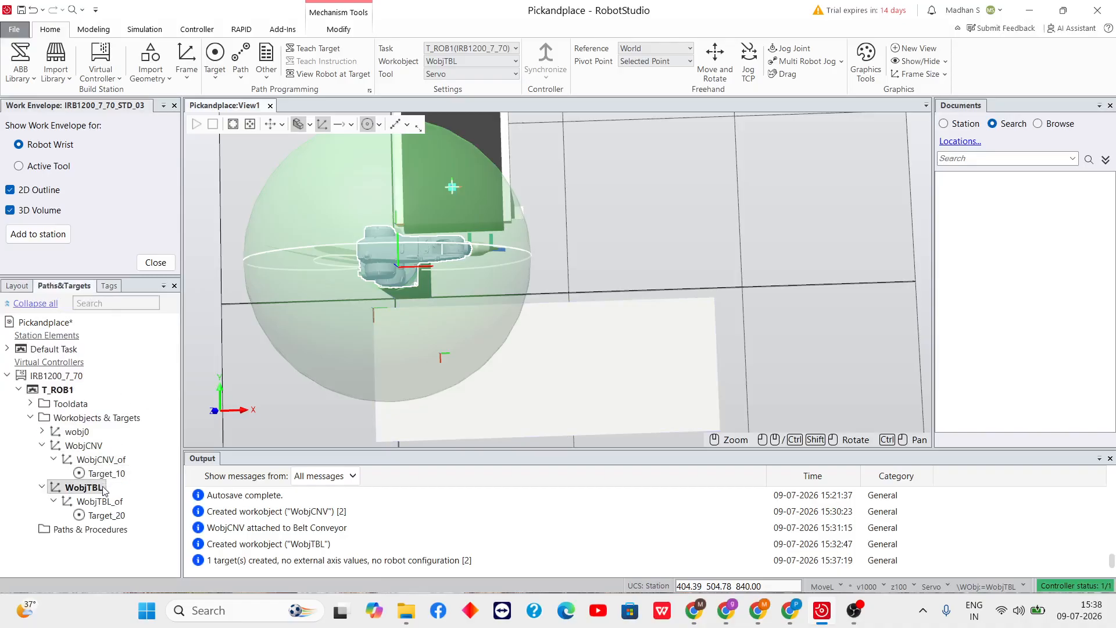
pyautogui.click(103, 514)
pyautogui.click(85, 488)
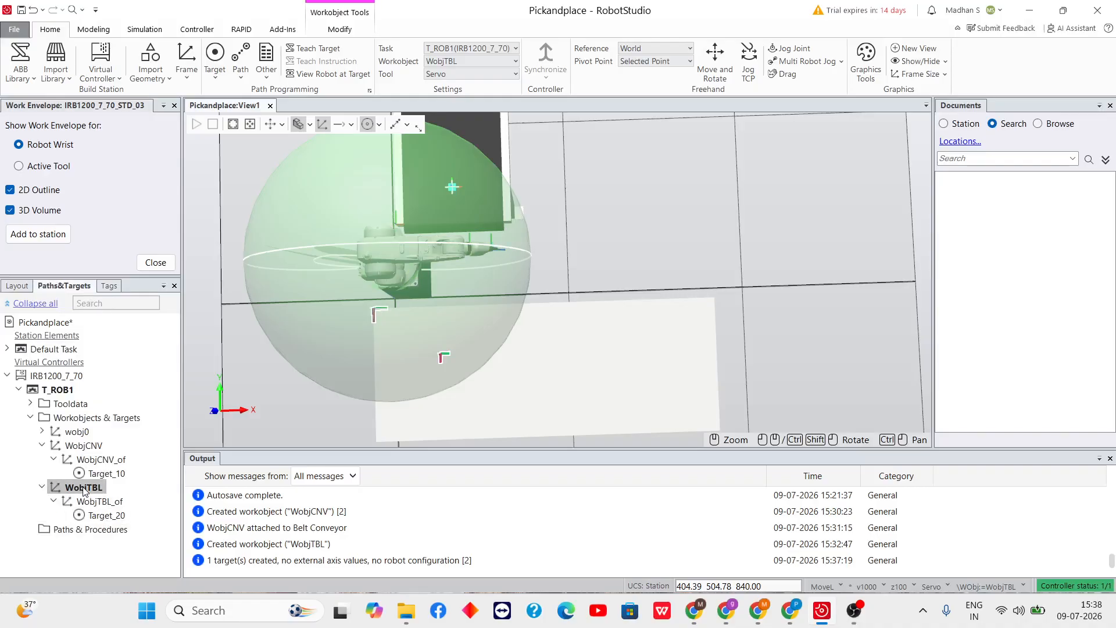
pyautogui.click(107, 515)
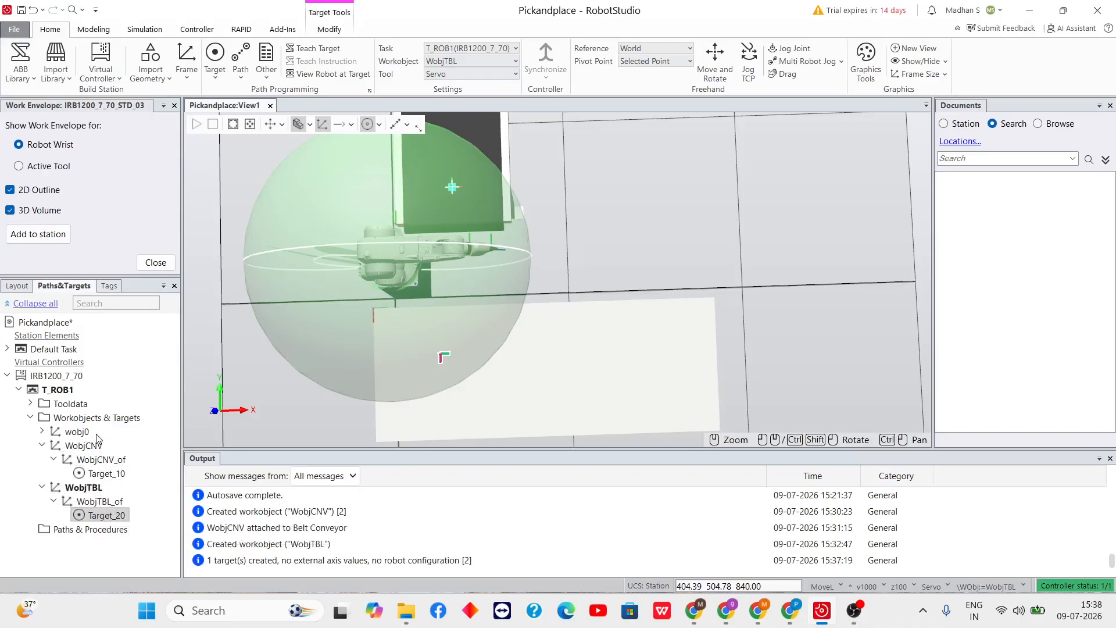
pyautogui.click(100, 475)
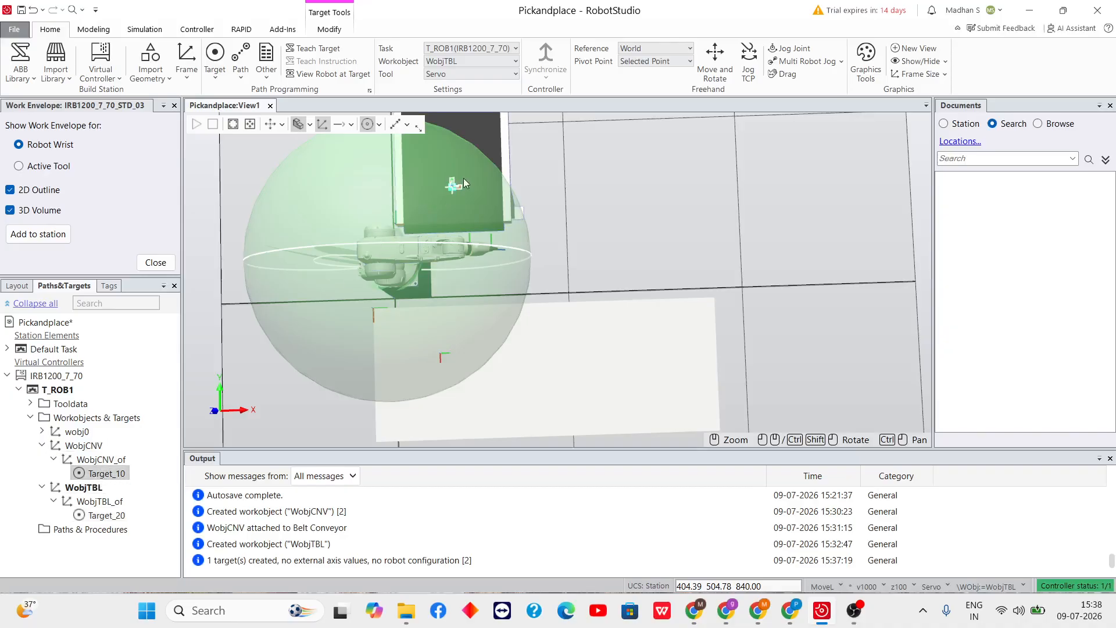
pyautogui.click(124, 515)
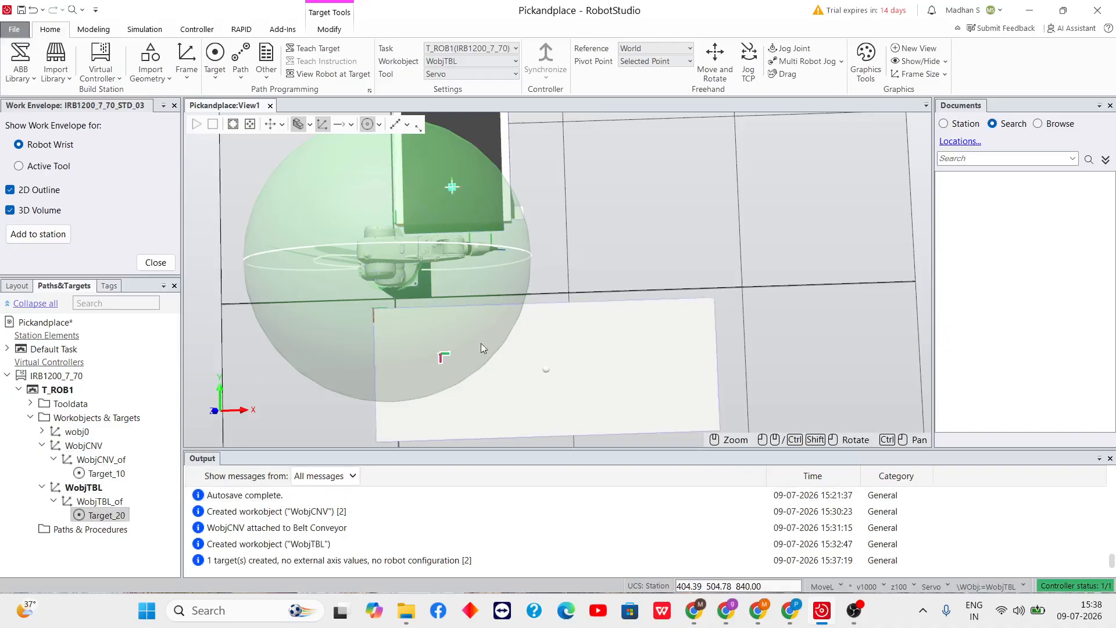
pyautogui.rightClick(119, 514)
pyautogui.moveTo(209, 374)
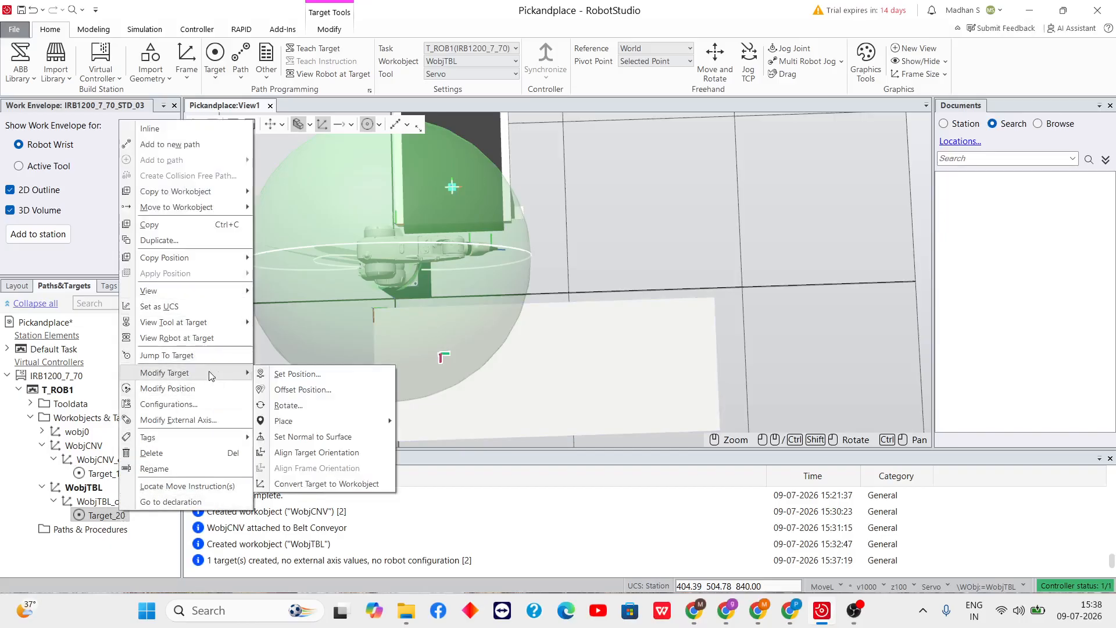
pyautogui.click(296, 375)
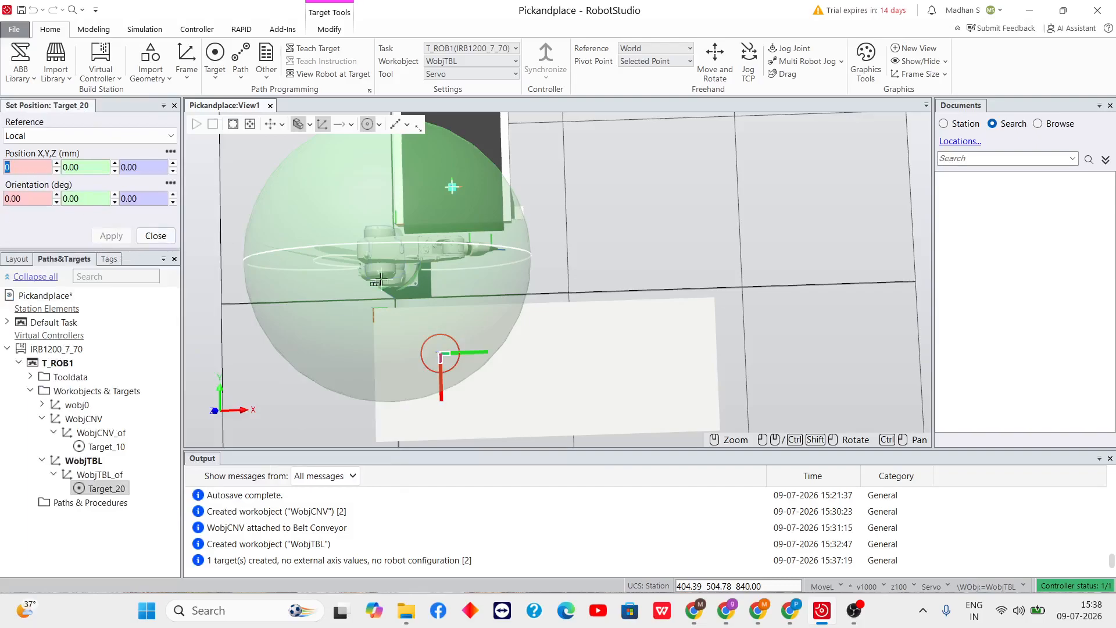
pyautogui.click(156, 235)
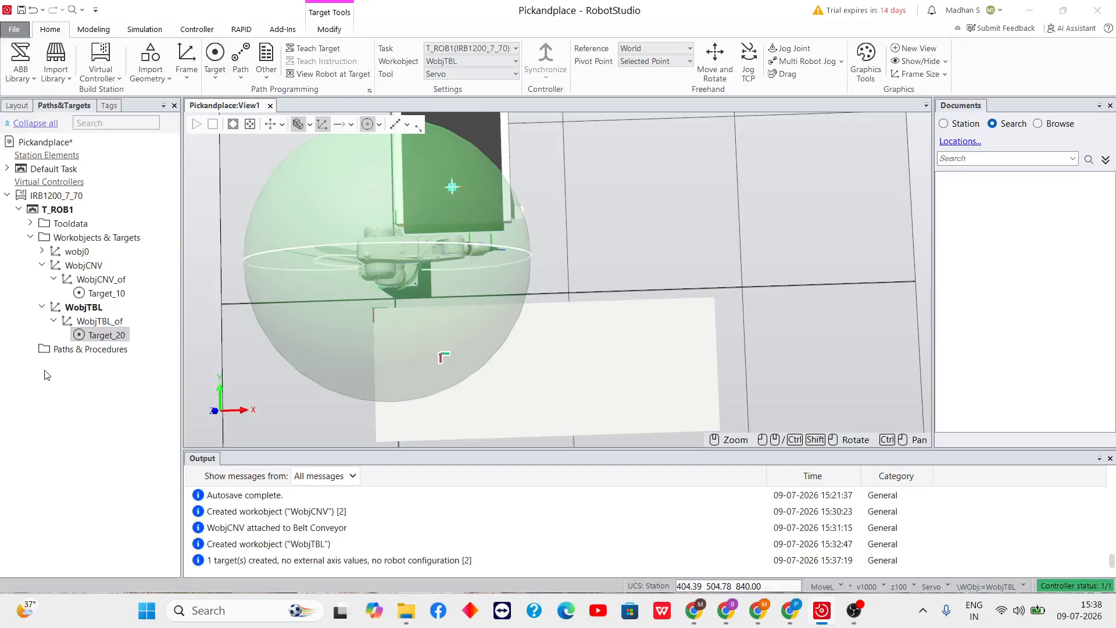
pyautogui.click(48, 412)
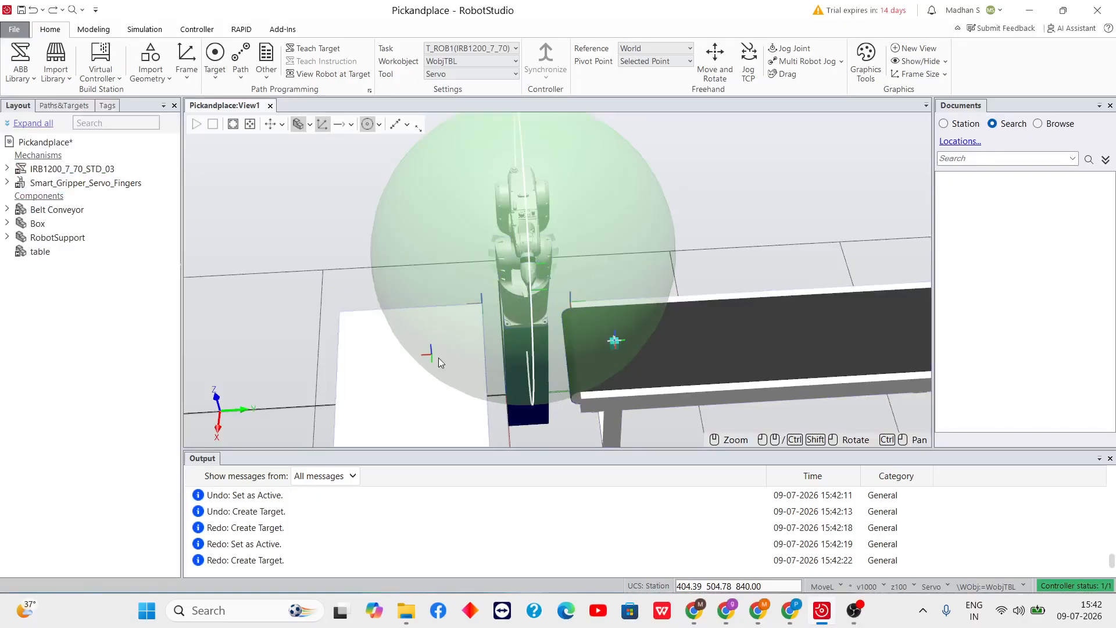
# Check the table target against the work envelope, and hide the IRB1200 robot's envelope
pyautogui.scroll(5, 436, 357)
pyautogui.scroll(-5, 831, 333)
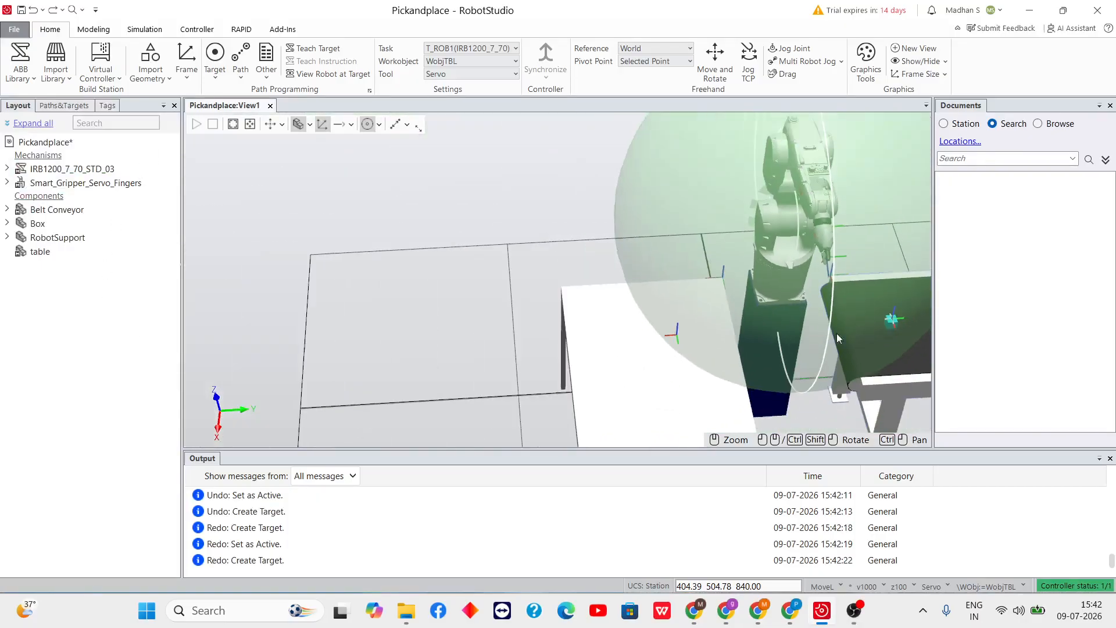
pyautogui.keyDown('ctrl'); pyautogui.keyDown('shift'); pyautogui.moveTo(562, 239); pyautogui.dragTo(570, 289); pyautogui.keyUp('shift'); pyautogui.keyUp('ctrl')
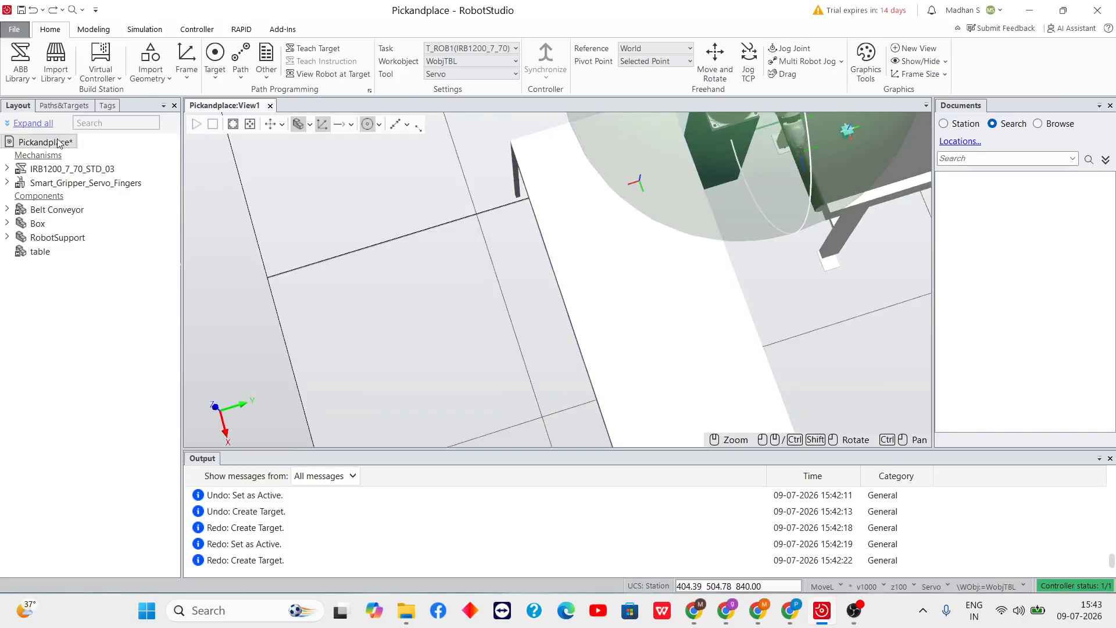
pyautogui.rightClick(56, 168)
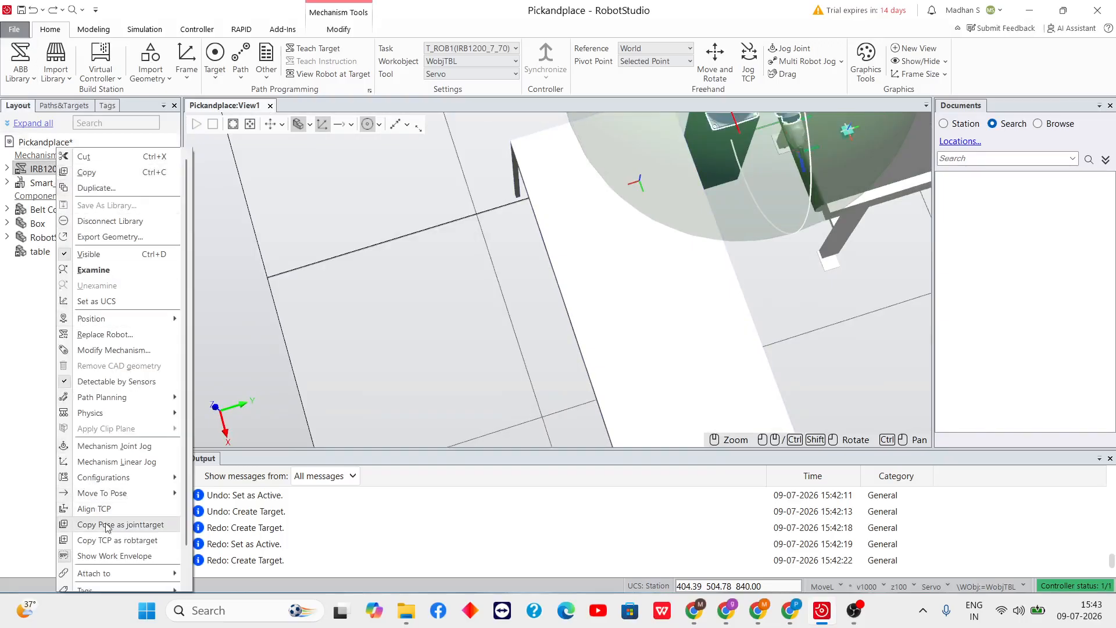
pyautogui.click(116, 559)
pyautogui.click(118, 332)
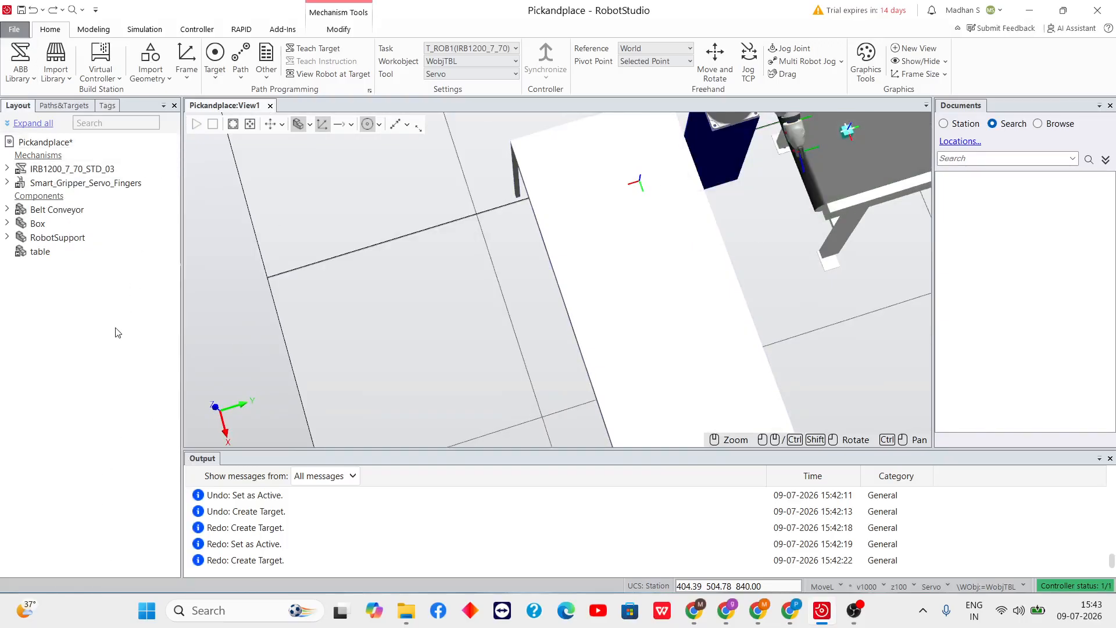
# Highlight wobj0_of, WobjCNV_of, Target_10, WobjTBL_of and Target_20 in turn to review where each frame sits in the station
pyautogui.scroll(2, 804, 227)
pyautogui.keyDown('ctrl'); pyautogui.keyDown('shift'); pyautogui.moveTo(792, 235); pyautogui.dragTo(788, 199); pyautogui.keyUp('shift'); pyautogui.keyUp('ctrl')
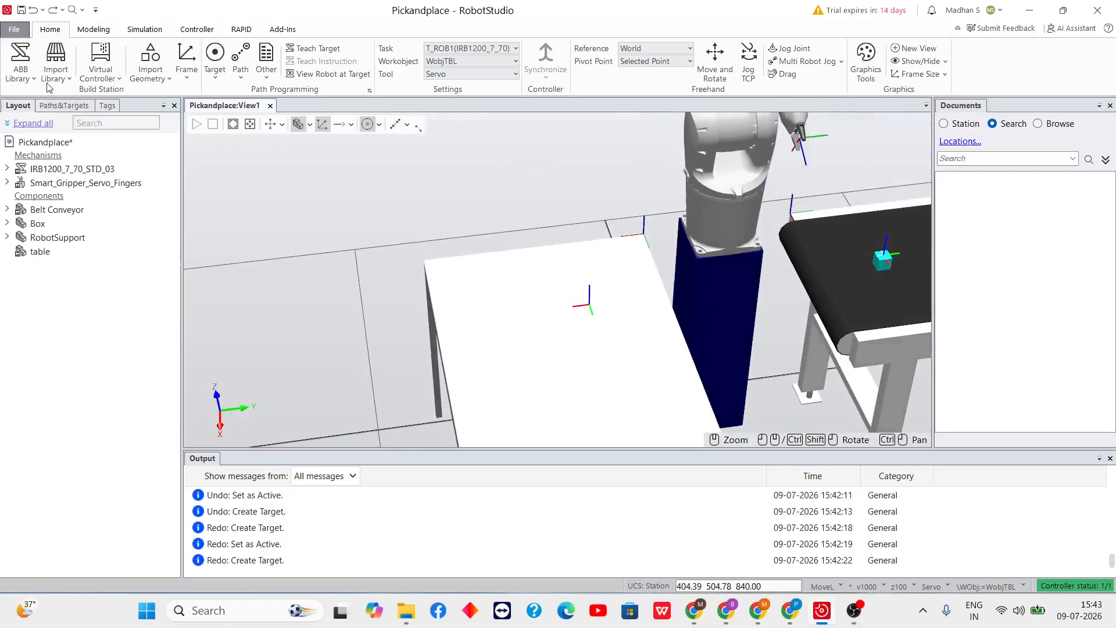
pyautogui.click(64, 106)
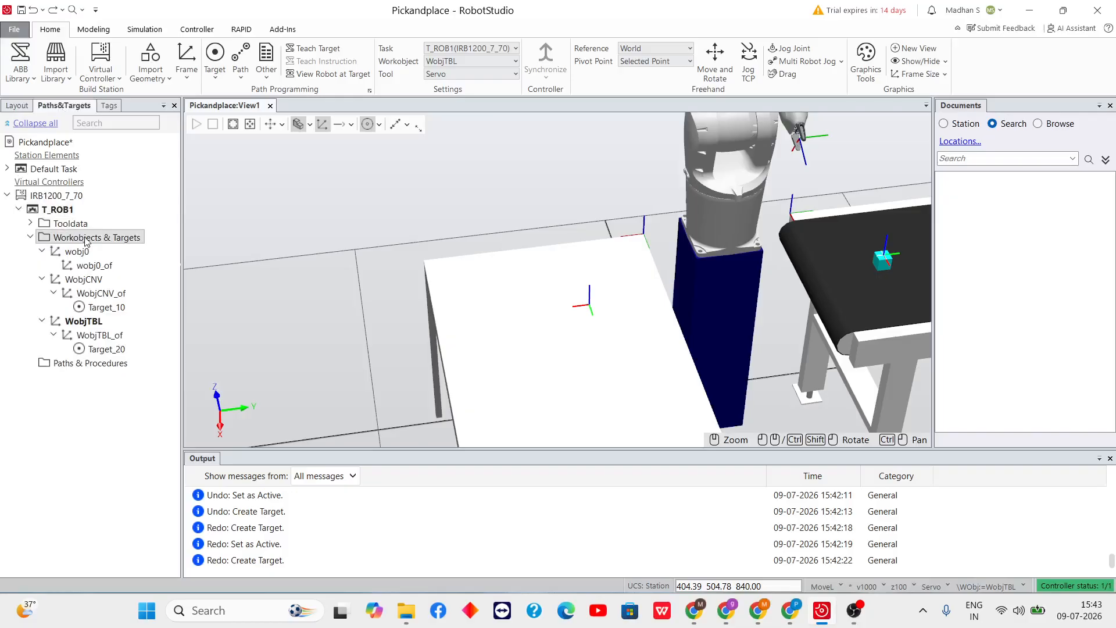
pyautogui.click(93, 265)
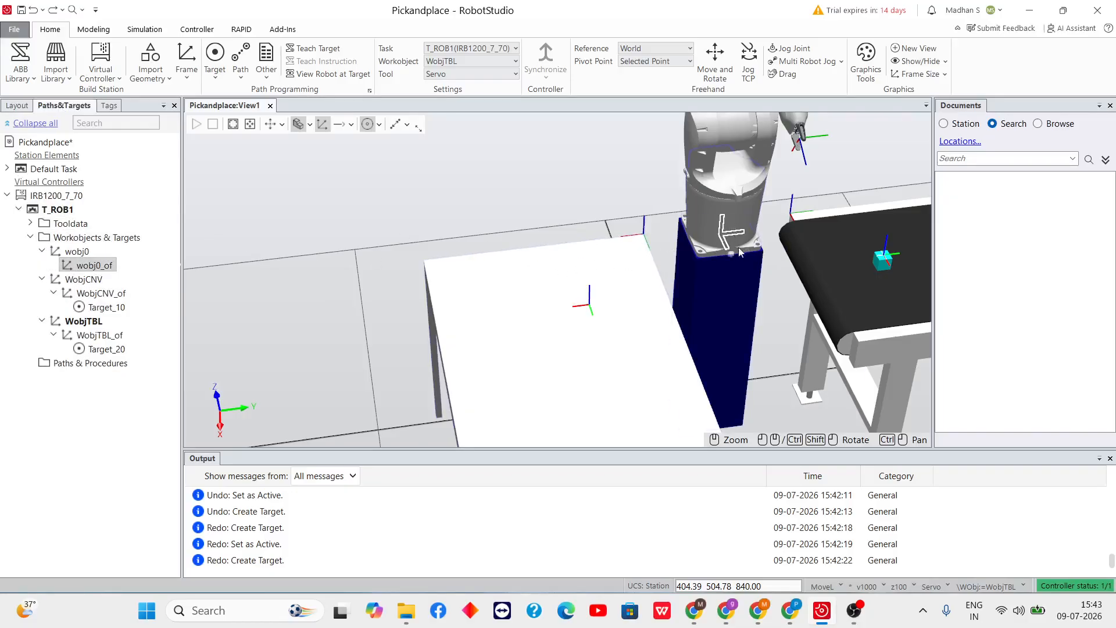
pyautogui.click(106, 280)
pyautogui.click(107, 293)
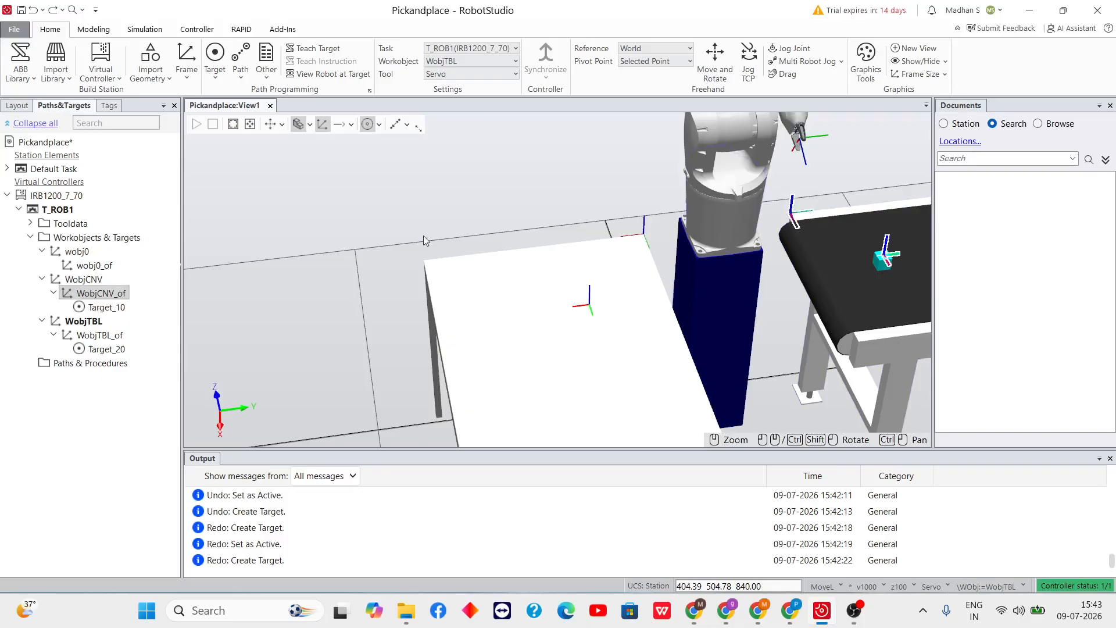
pyautogui.click(111, 307)
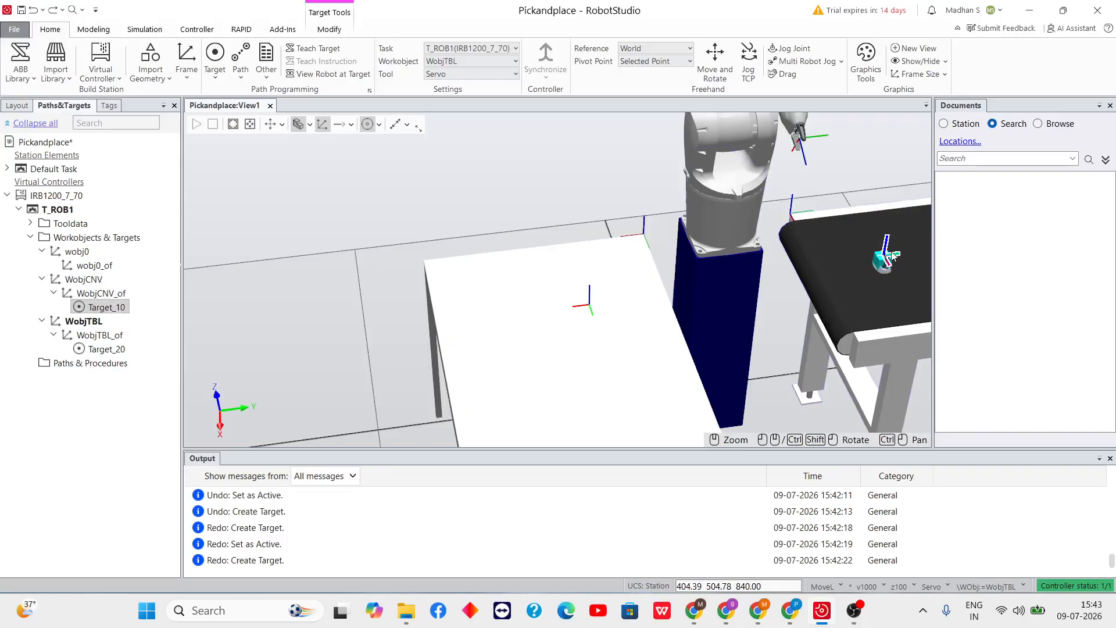
pyautogui.click(100, 335)
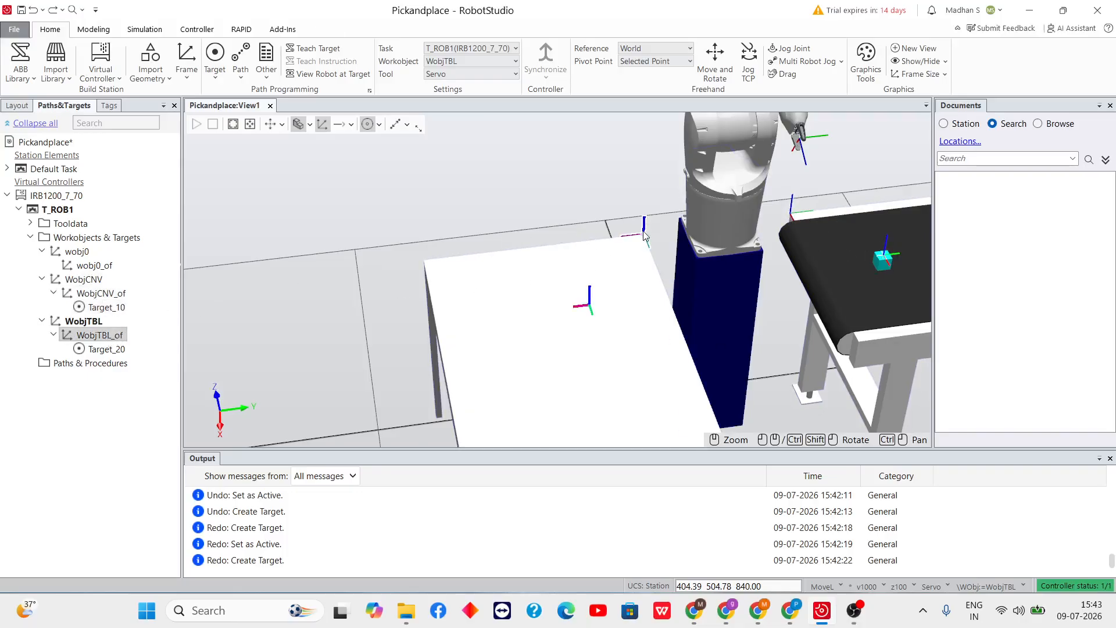
pyautogui.click(122, 349)
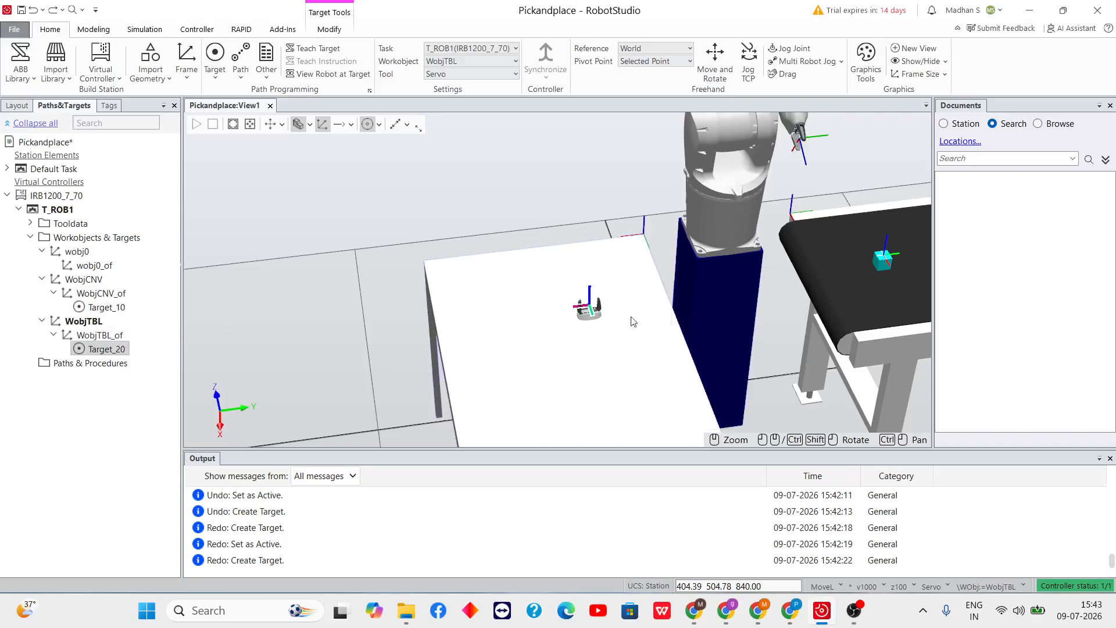
# Turn off the Smart_Gripper_Servo_Fingers tool preview at Target_20 and clear the selection
pyautogui.scroll(3, 588, 314)
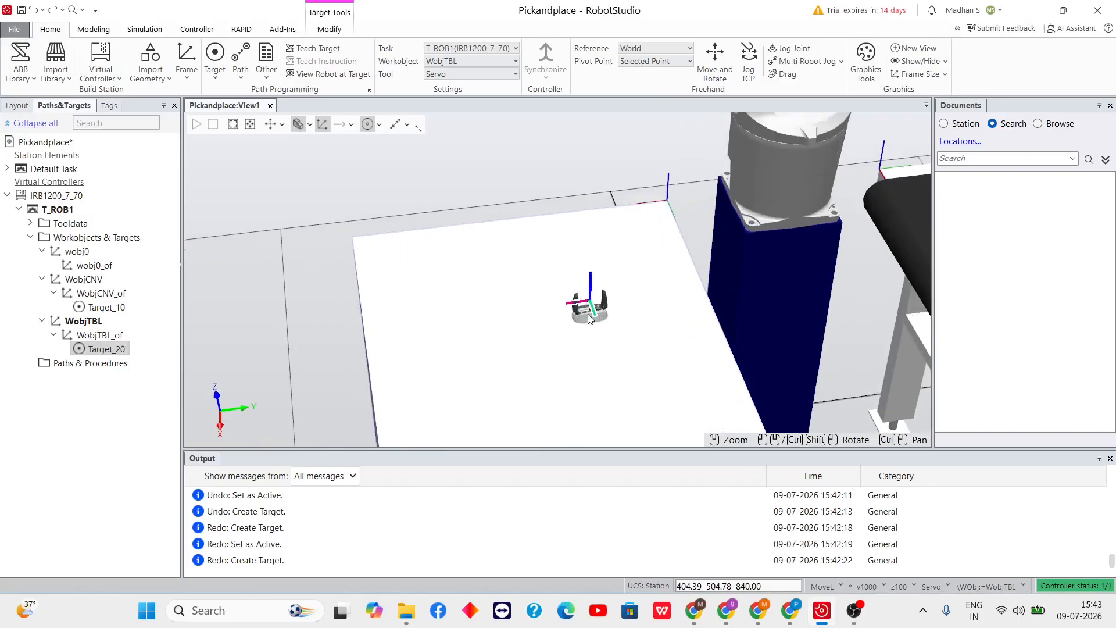
pyautogui.rightClick(109, 350)
pyautogui.moveTo(181, 401)
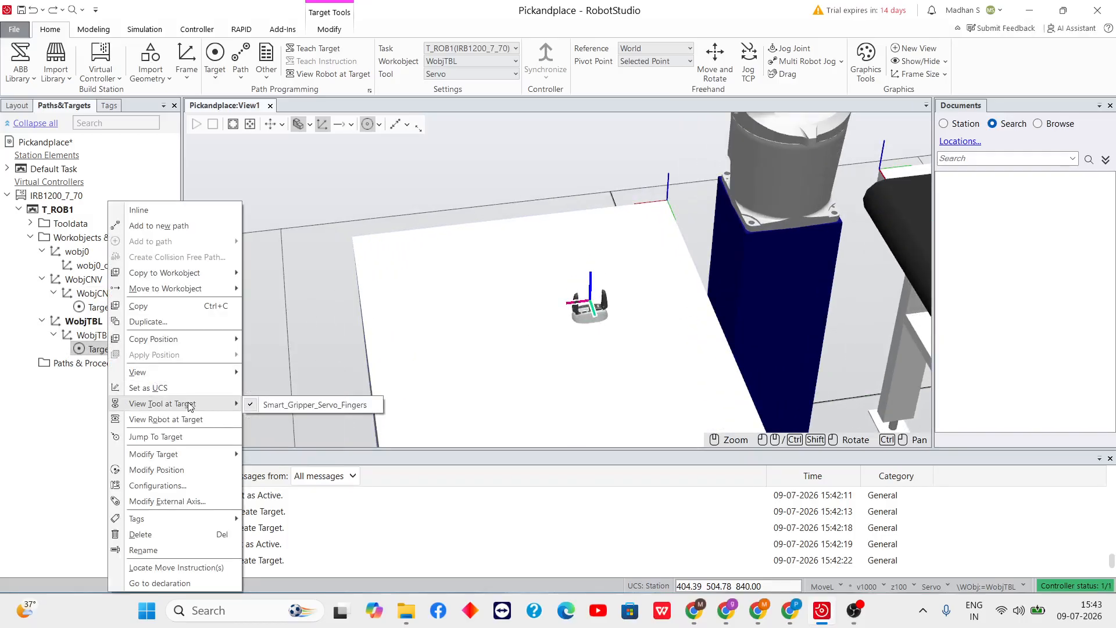
pyautogui.click(317, 406)
pyautogui.click(20, 406)
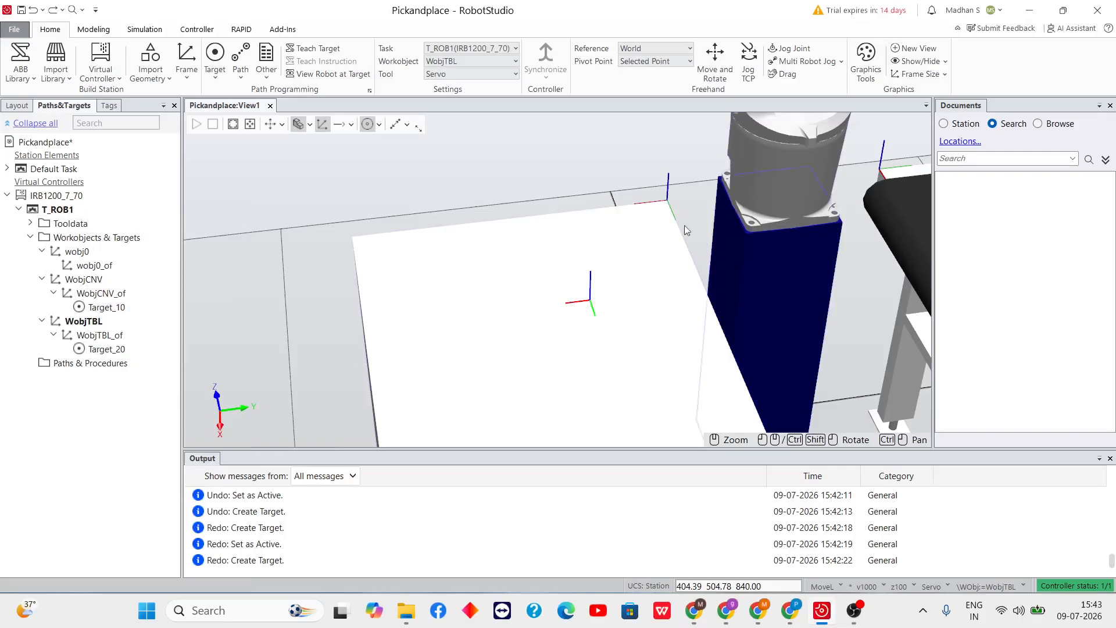
pyautogui.scroll(-5, 705, 223)
pyautogui.scroll(5, 776, 245)
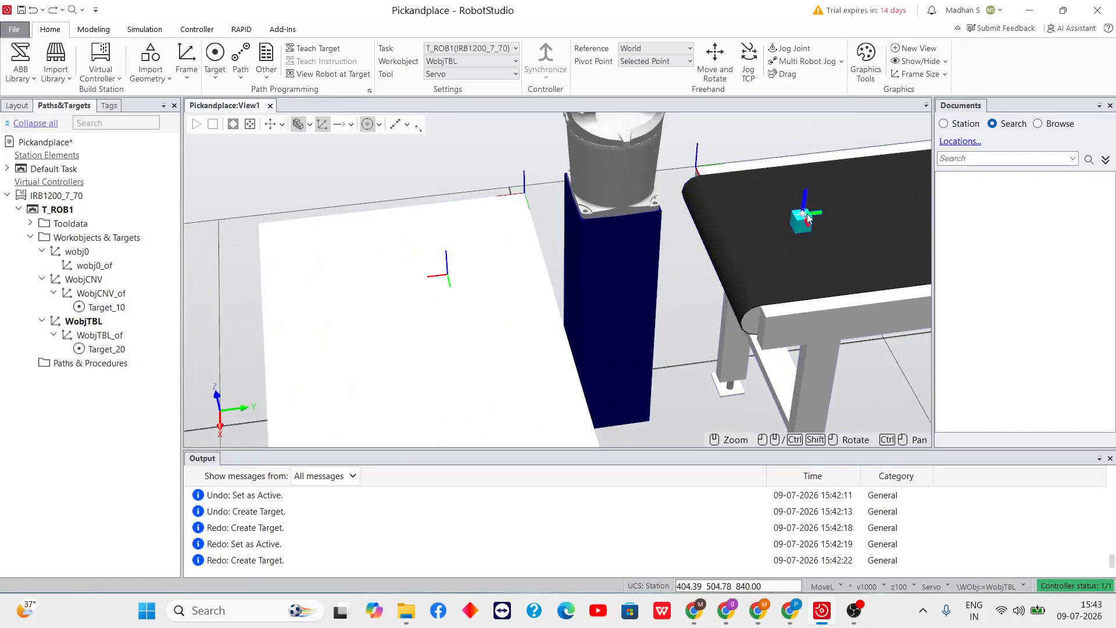
pyautogui.scroll(-5, 651, 188)
pyautogui.scroll(5, 665, 128)
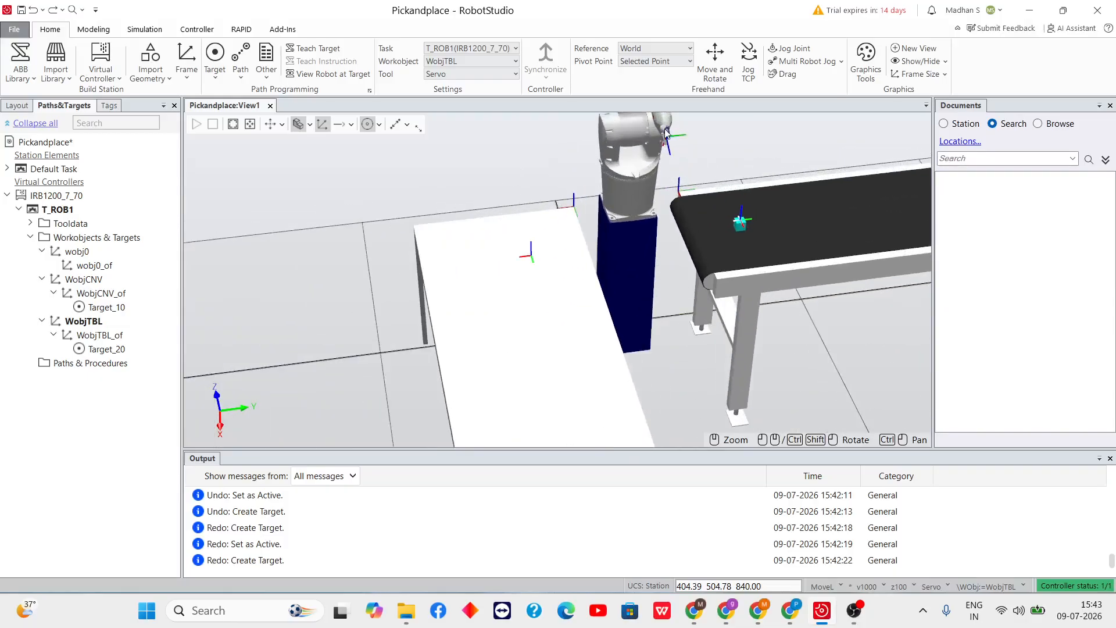
pyautogui.scroll(5, 735, 218)
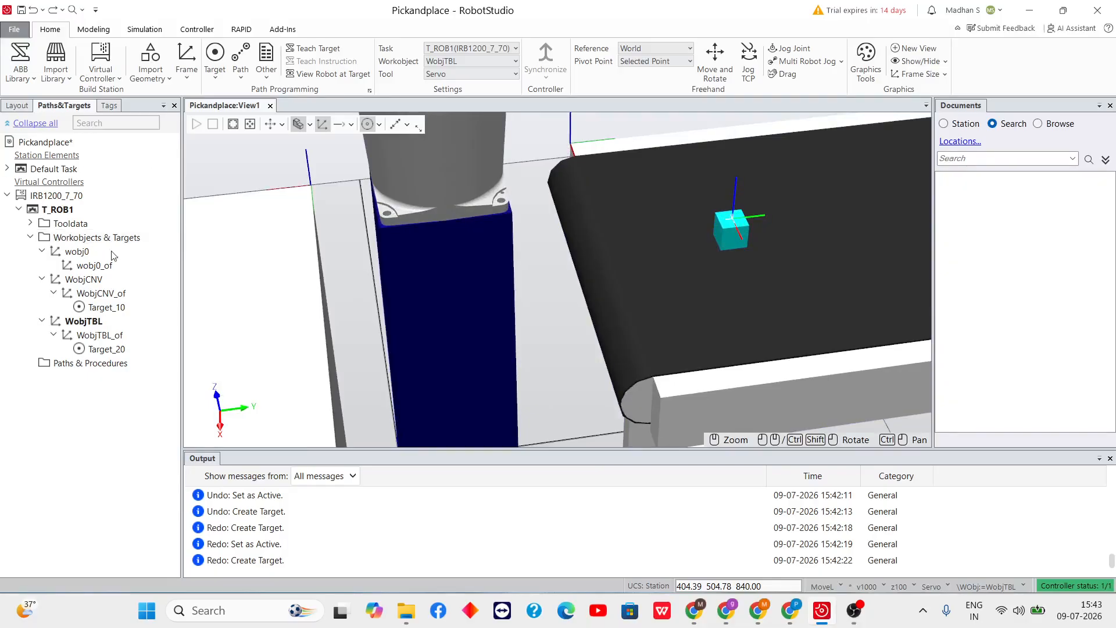
# Preview the Smart_Gripper_Servo_Fingers tool at Target_10 on the conveyor box
pyautogui.click(115, 309)
pyautogui.rightClick(115, 310)
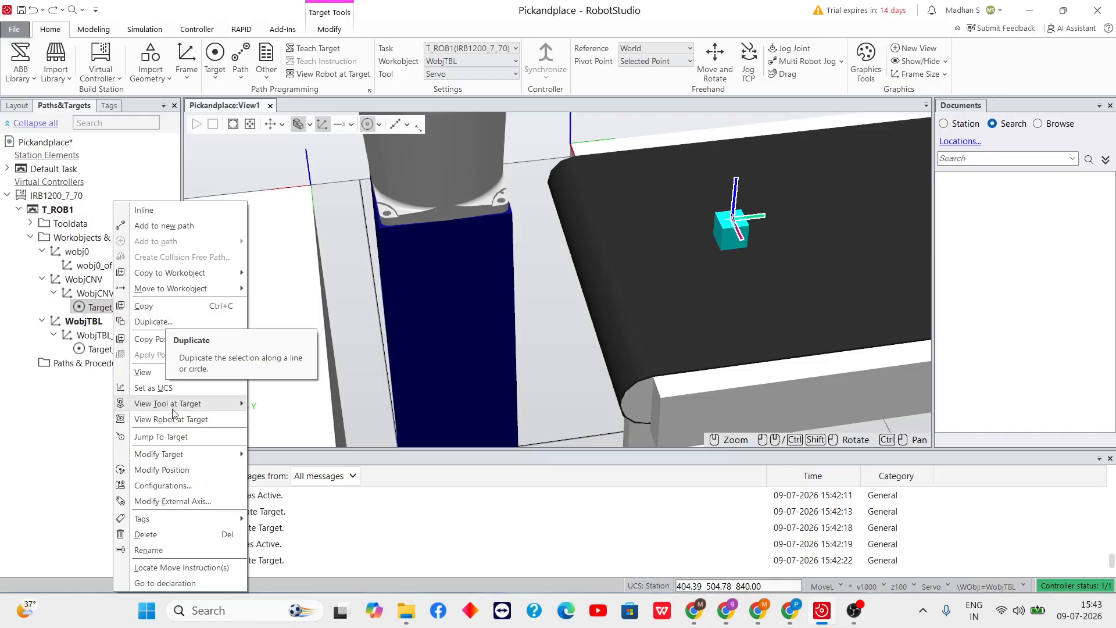
pyautogui.moveTo(191, 407)
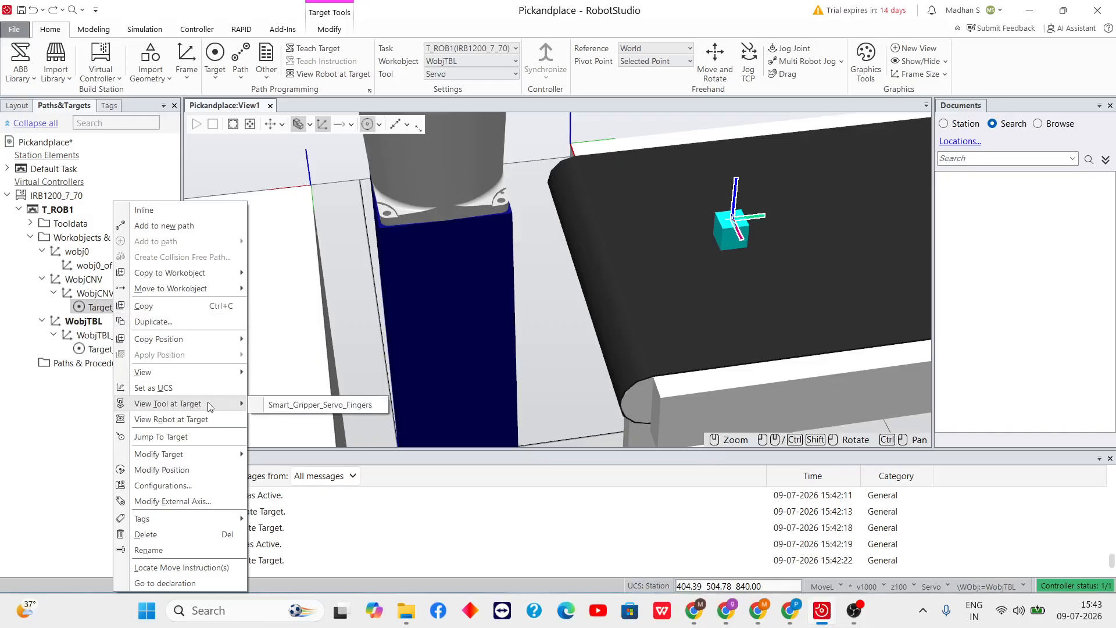
pyautogui.click(298, 407)
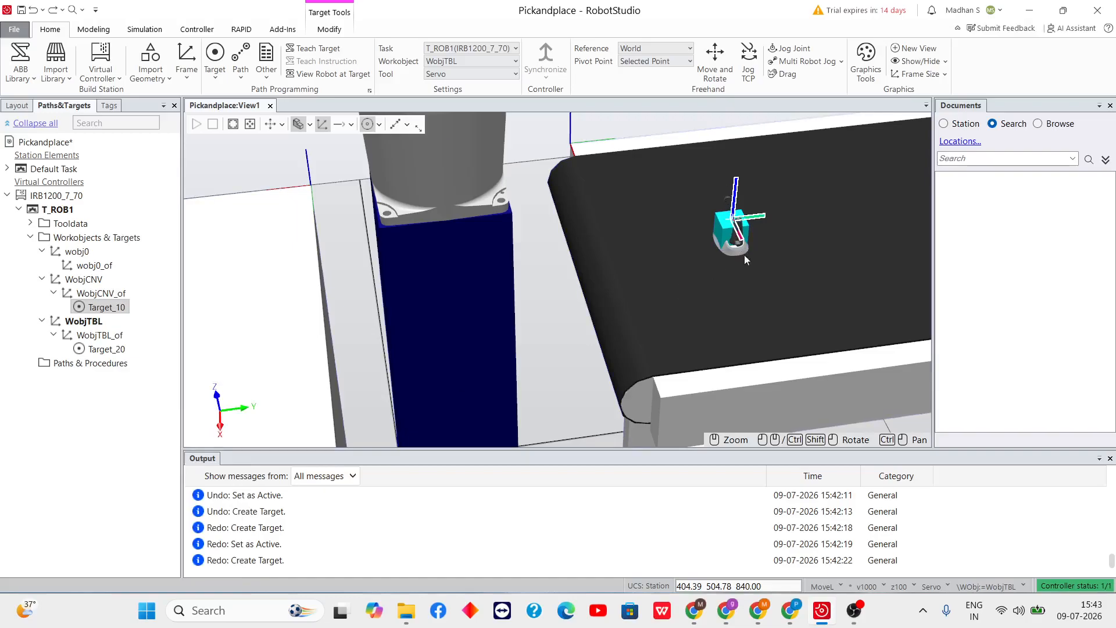
pyautogui.scroll(-5, 525, 205)
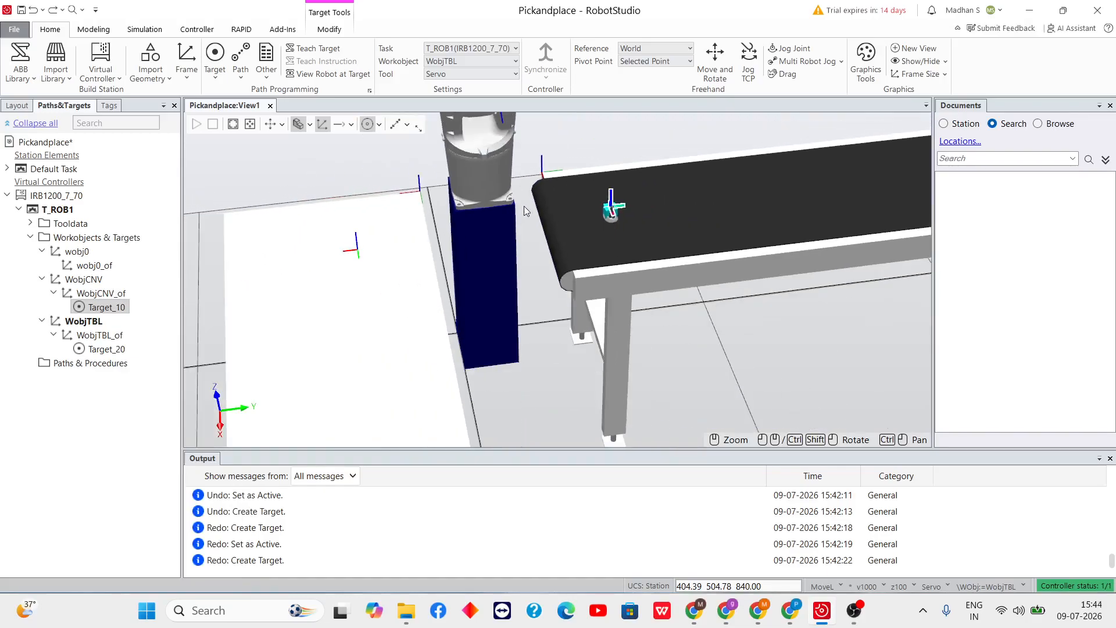
pyautogui.scroll(3, 503, 145)
pyautogui.scroll(1, 503, 145)
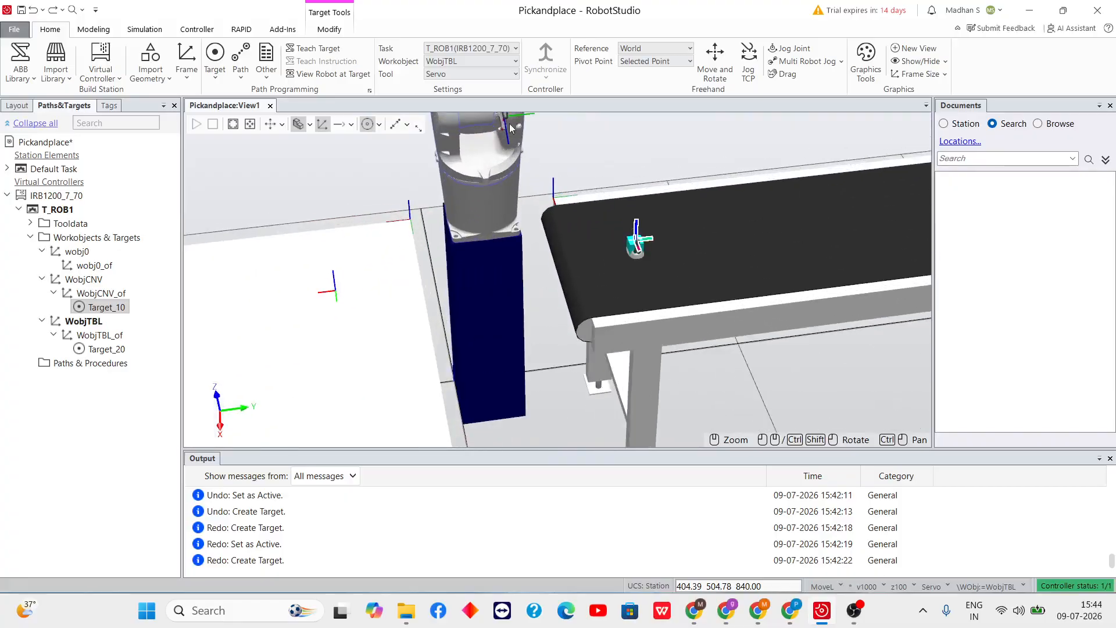
pyautogui.scroll(3, 636, 260)
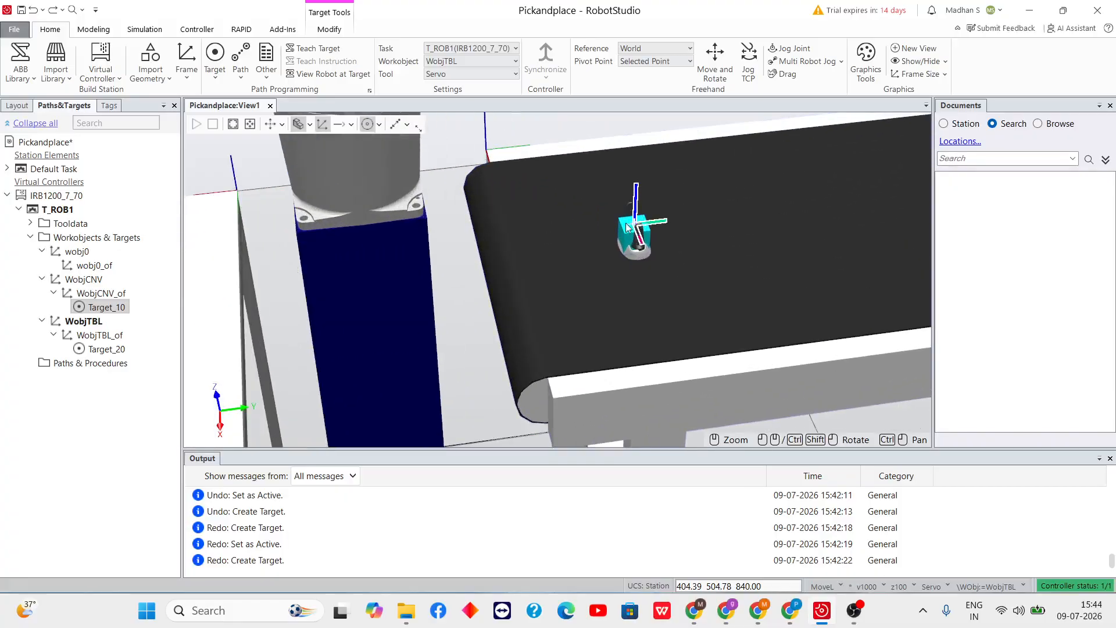
pyautogui.click(135, 318)
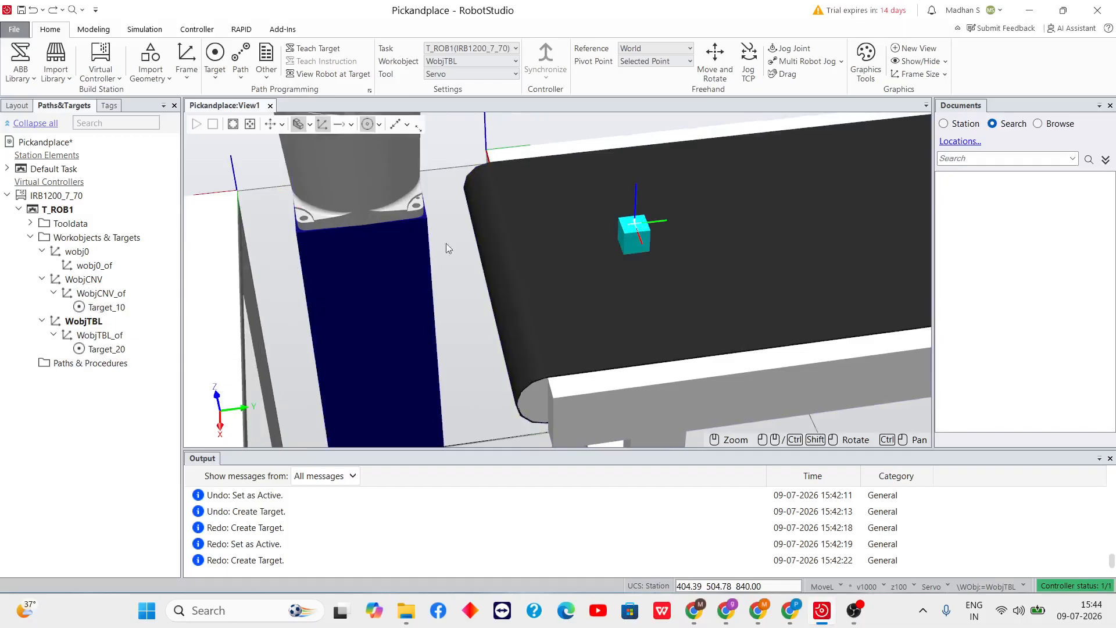
pyautogui.click(635, 229)
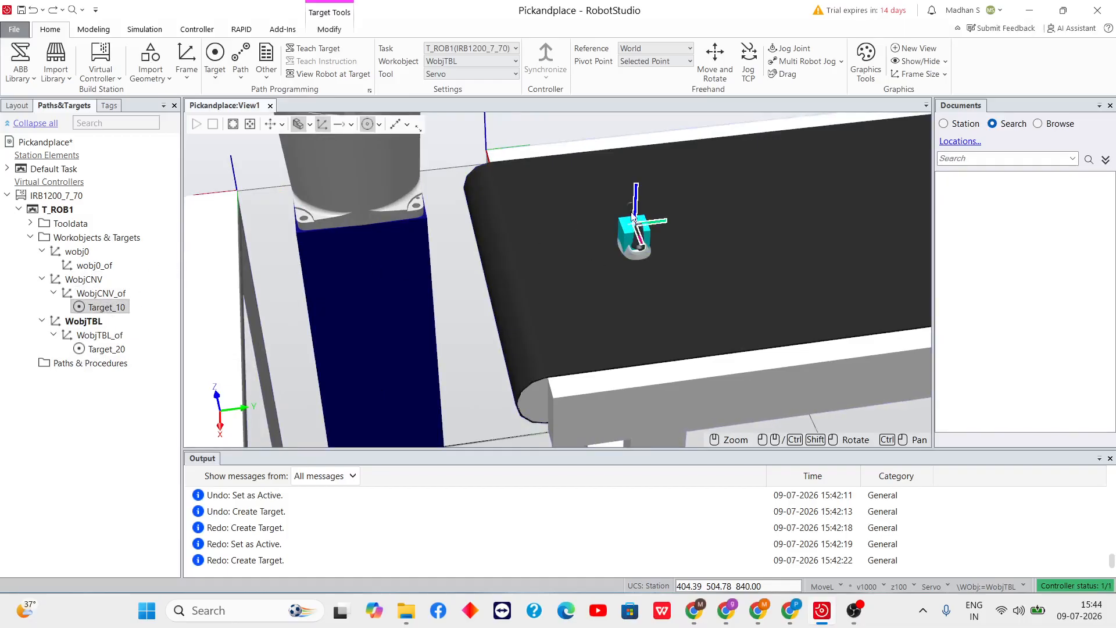
# Rotate Target_10 by 180 degrees around its local Y axis
pyautogui.keyDown('ctrl'); pyautogui.keyDown('shift'); pyautogui.moveTo(587, 193); pyautogui.dragTo(620, 192); pyautogui.keyUp('shift'); pyautogui.keyUp('ctrl')
pyautogui.keyDown('ctrl'); pyautogui.moveTo(490, 208); pyautogui.dragTo(901, 239); pyautogui.keyUp('ctrl')
pyautogui.keyDown('ctrl'); pyautogui.keyDown('shift'); pyautogui.moveTo(732, 239); pyautogui.dragTo(553, 160); pyautogui.keyUp('shift'); pyautogui.keyUp('ctrl')
pyautogui.scroll(4, 675, 208)
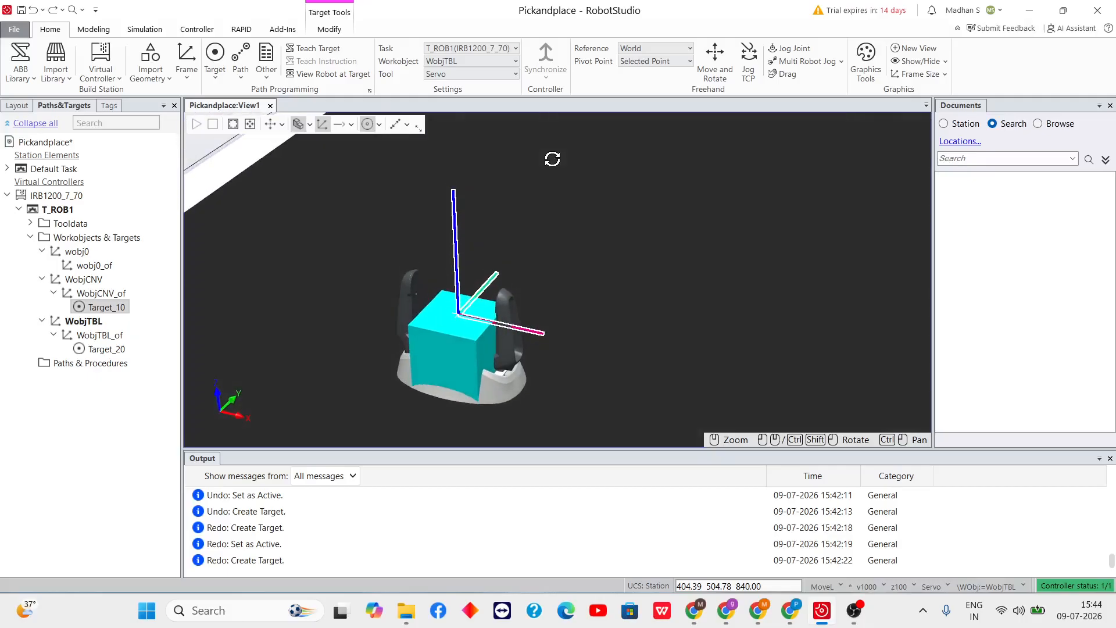
pyautogui.rightClick(100, 310)
pyautogui.moveTo(162, 460)
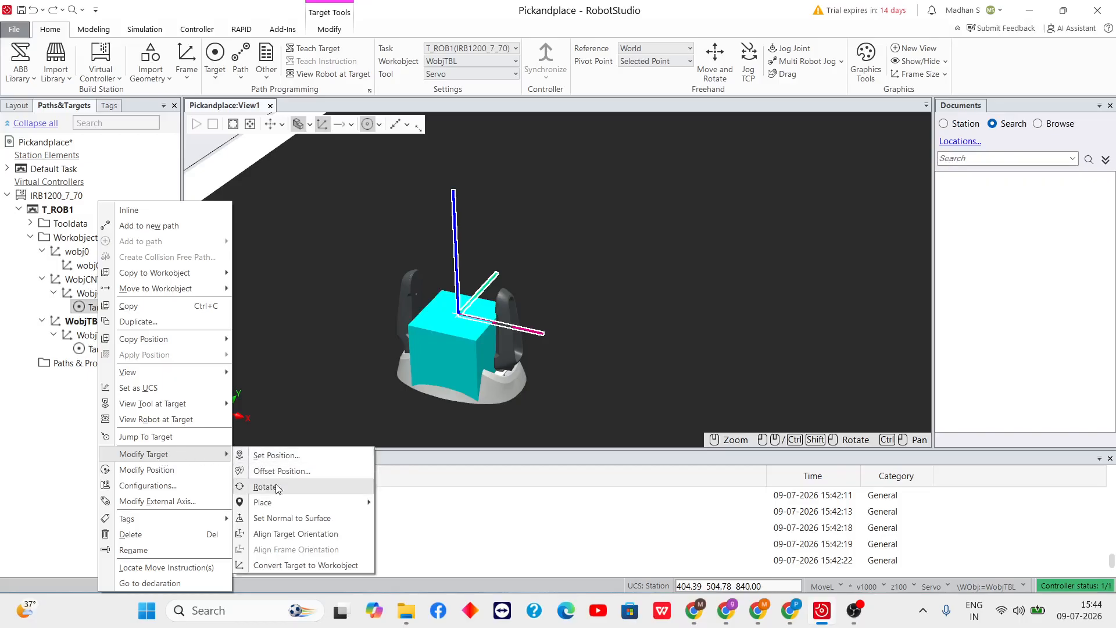
pyautogui.click(265, 487)
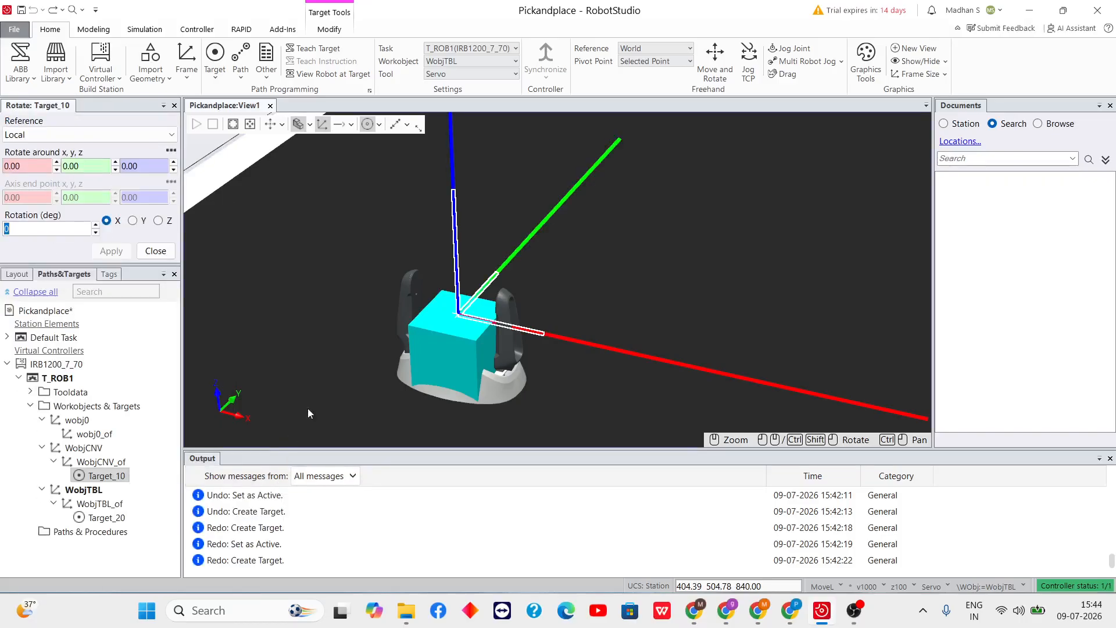
pyautogui.click(45, 229)
pyautogui.write('18')
pyautogui.click(133, 220)
pyautogui.click(111, 251)
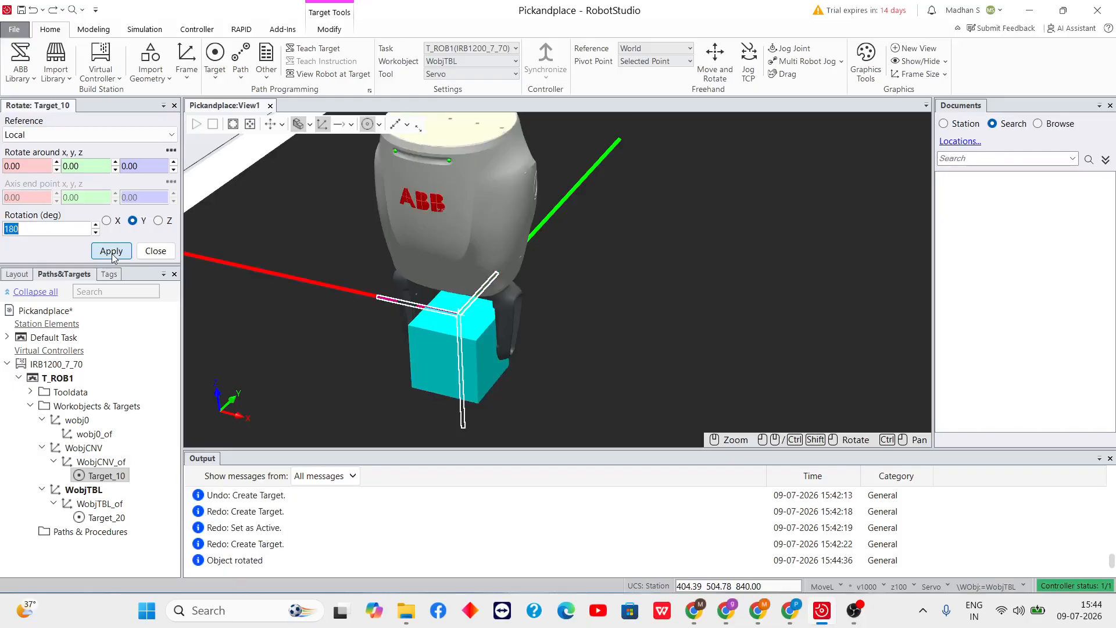
# Examine how the gripper fingers sit around the conveyor box at Target_10
pyautogui.keyDown('ctrl'); pyautogui.keyDown('shift'); pyautogui.moveTo(598, 236); pyautogui.dragTo(610, 250); pyautogui.keyUp('shift'); pyautogui.keyUp('ctrl')
pyautogui.keyDown('ctrl'); pyautogui.moveTo(599, 324); pyautogui.dragTo(763, 305); pyautogui.keyUp('ctrl')
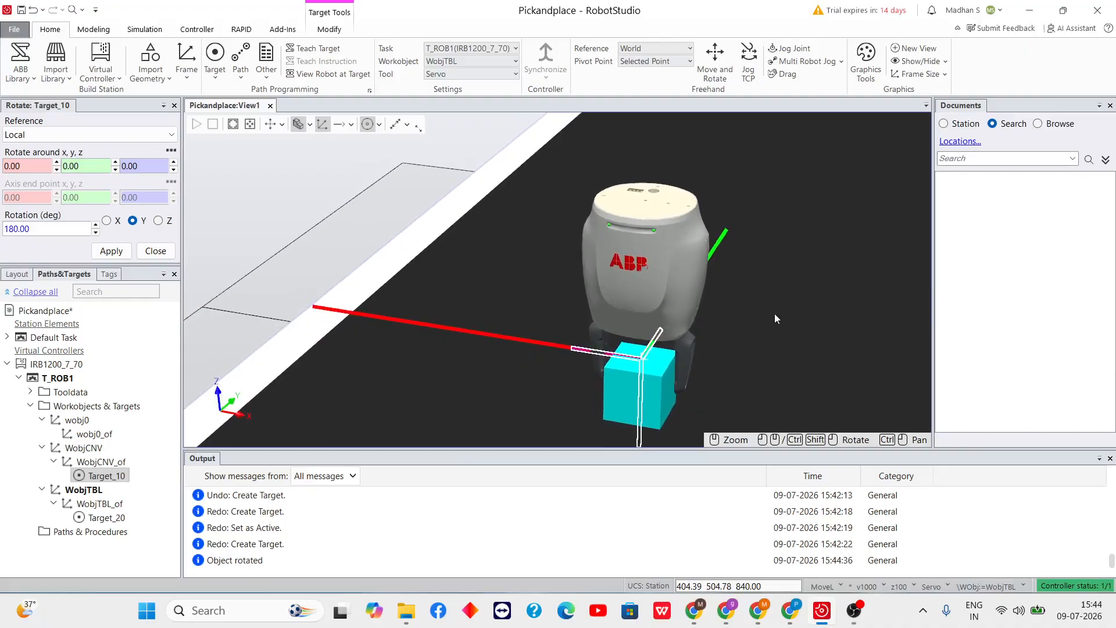
pyautogui.scroll(3, 775, 316)
pyautogui.scroll(-2, 679, 350)
pyautogui.keyDown('ctrl'); pyautogui.moveTo(684, 349); pyautogui.dragTo(778, 244); pyautogui.keyUp('ctrl')
pyautogui.scroll(2, 636, 263)
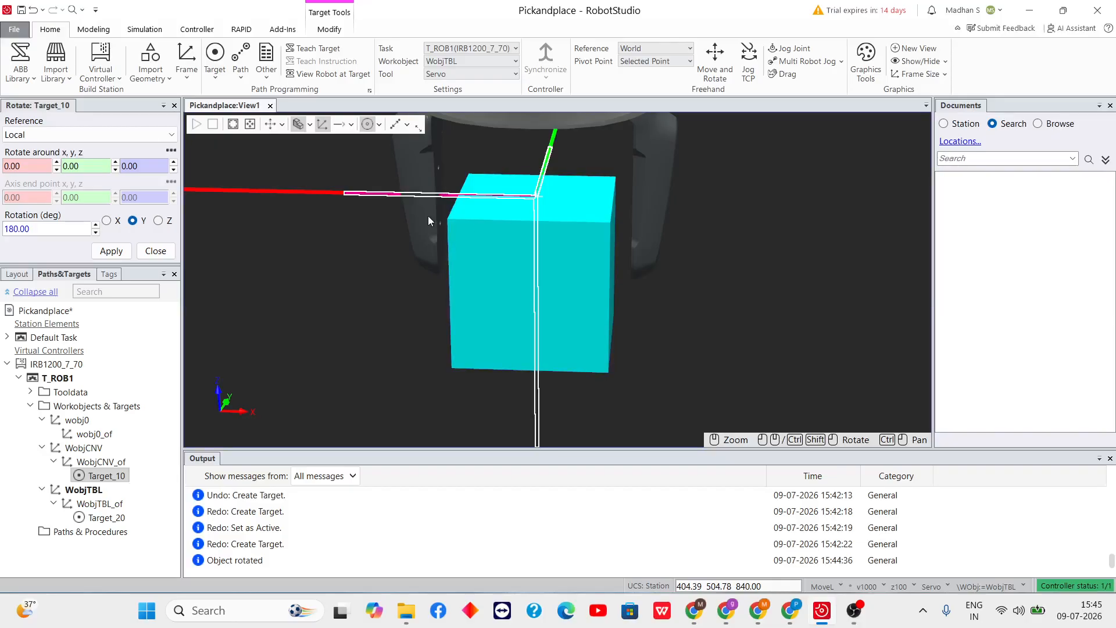
pyautogui.click(104, 476)
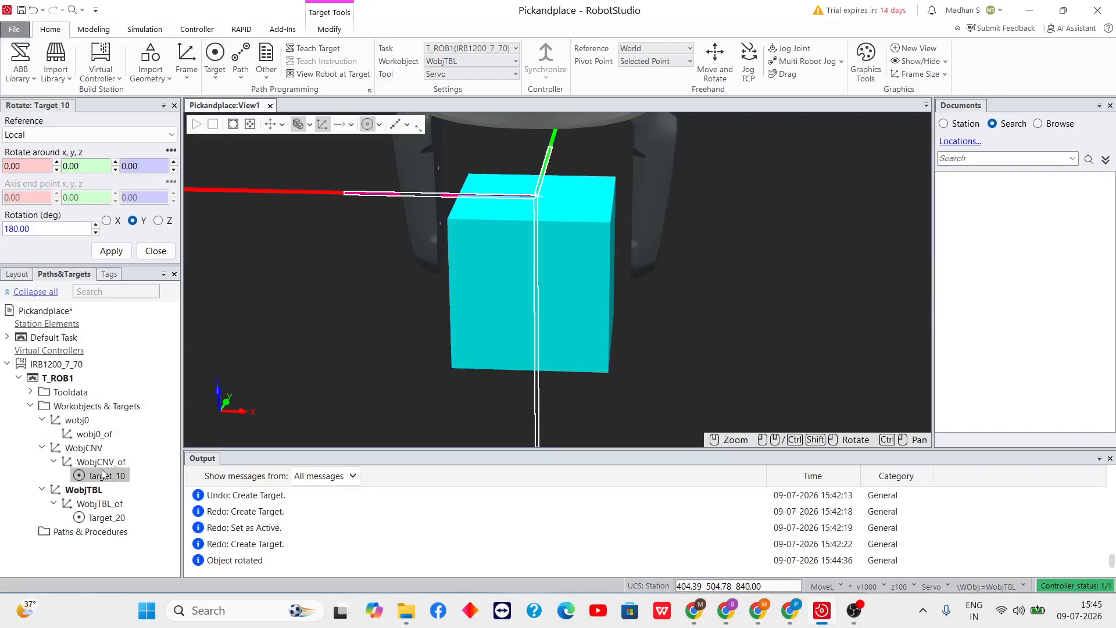
pyautogui.click(113, 495)
pyautogui.click(115, 476)
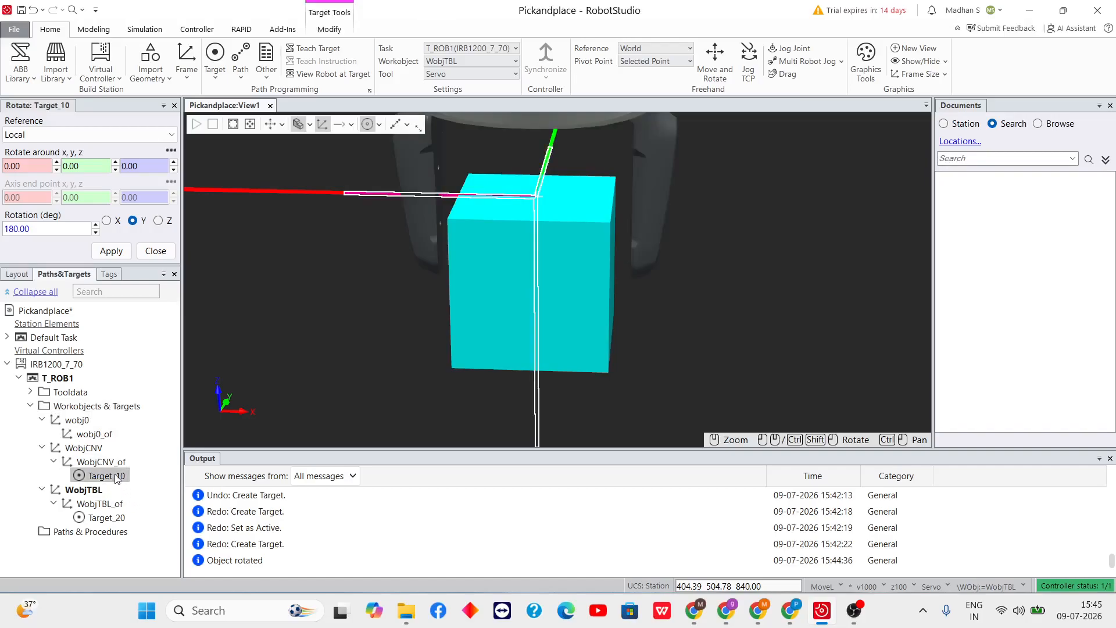
# Offset Target_10 by 14 mm along its local Z axis
pyautogui.rightClick(115, 475)
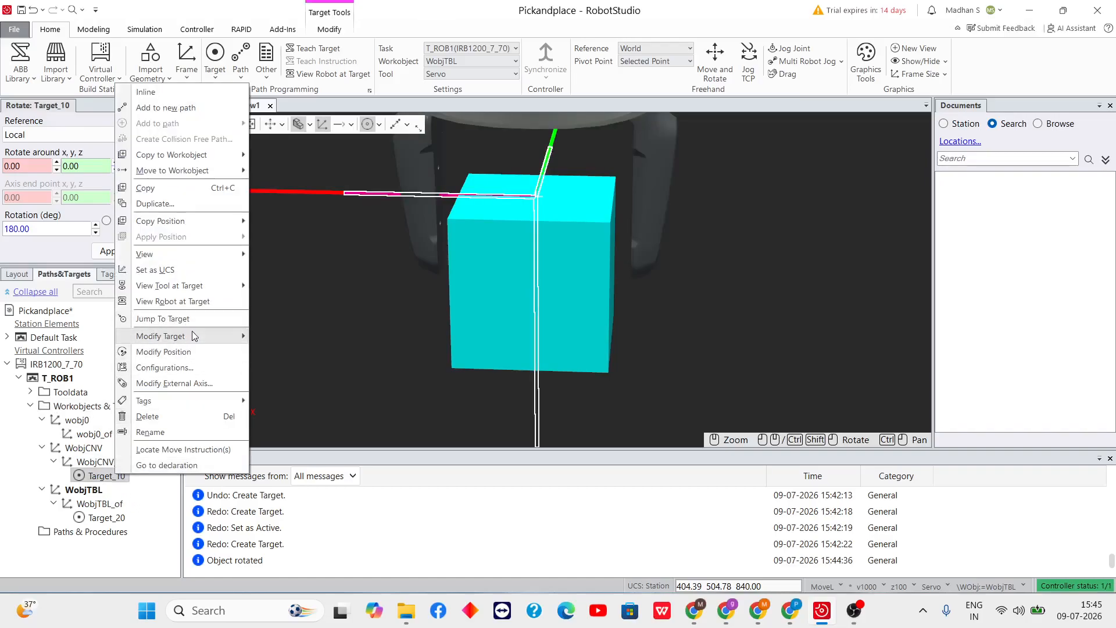
pyautogui.moveTo(174, 336)
pyautogui.click(322, 353)
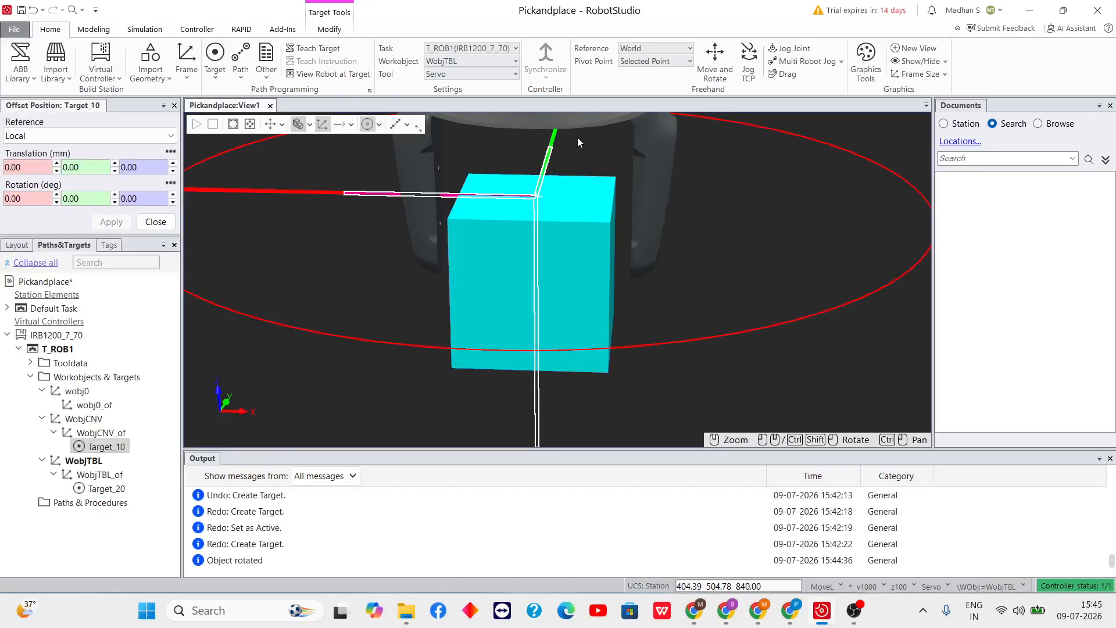
pyautogui.click(145, 170)
pyautogui.press('BackSpace')
pyautogui.write('14')
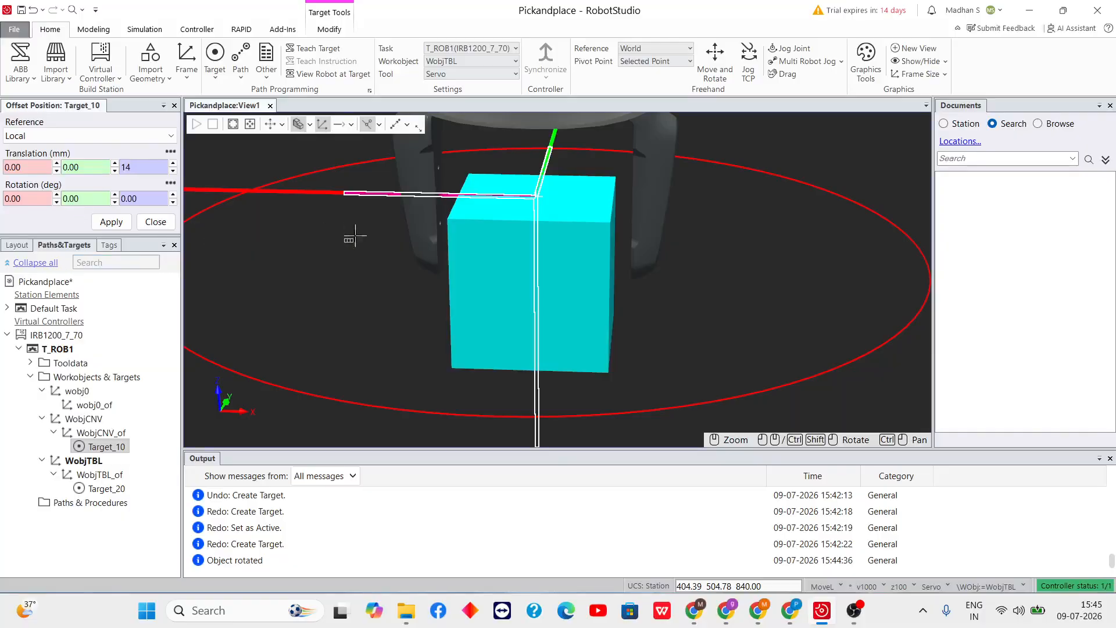
pyautogui.click(117, 224)
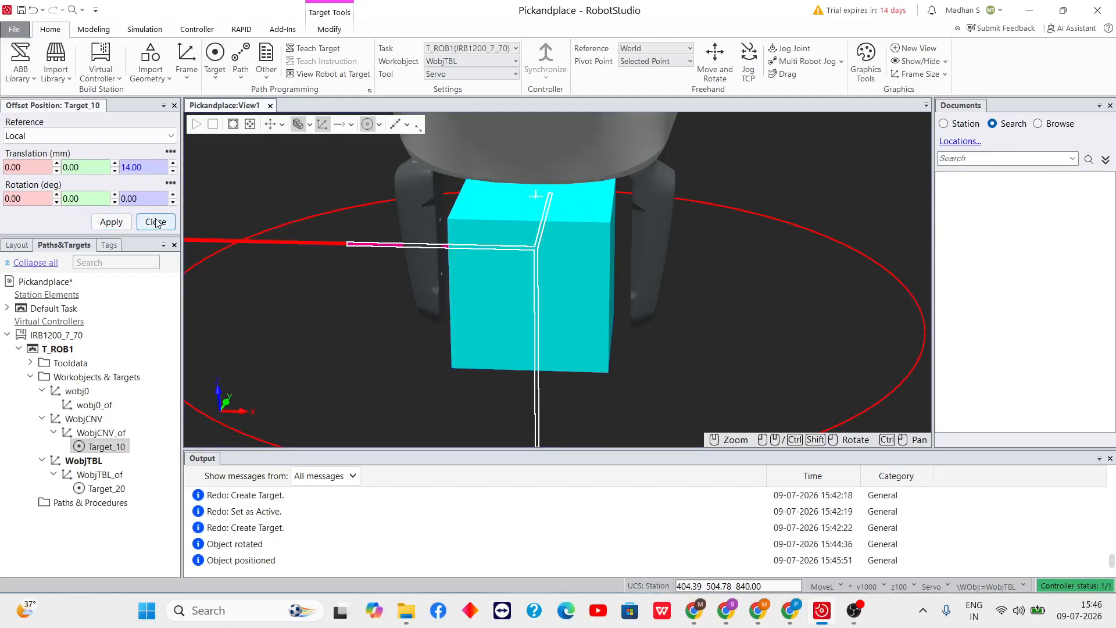
# Try a second 14 mm offset of Target_10 along its local Z axis, and undo it
pyautogui.click(112, 224)
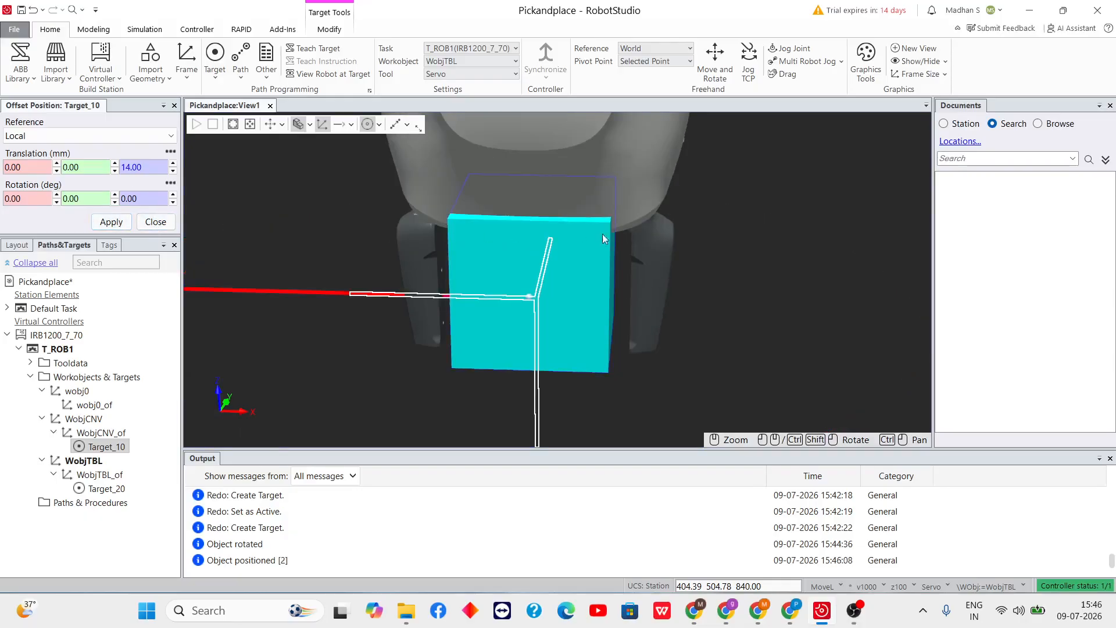
pyautogui.scroll(-1, 638, 262)
pyautogui.scroll(2, 638, 262)
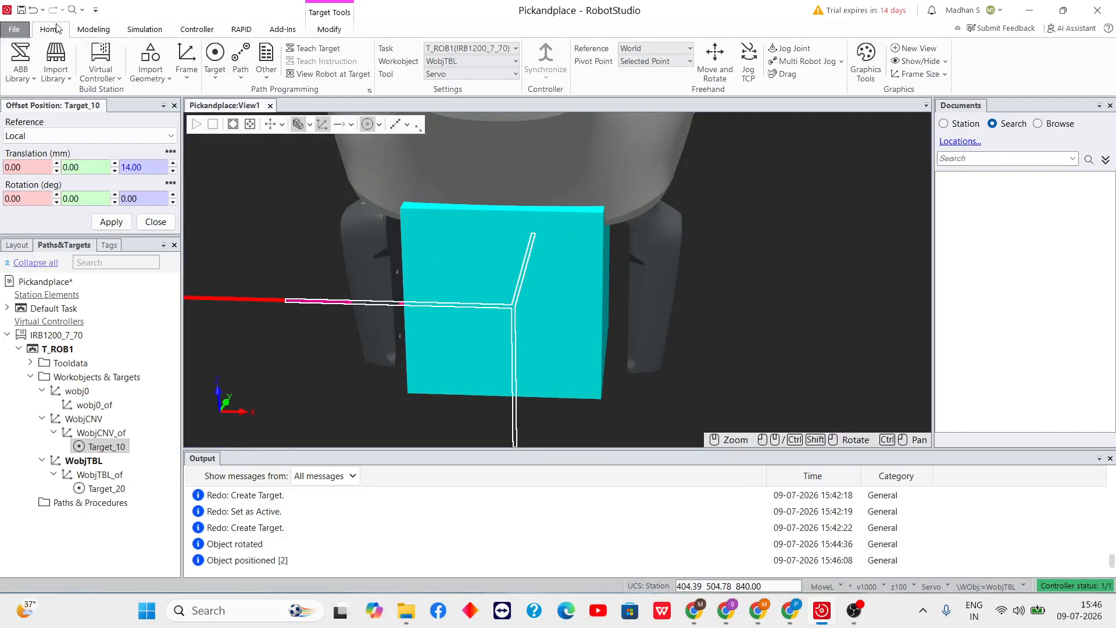
pyautogui.click(32, 10)
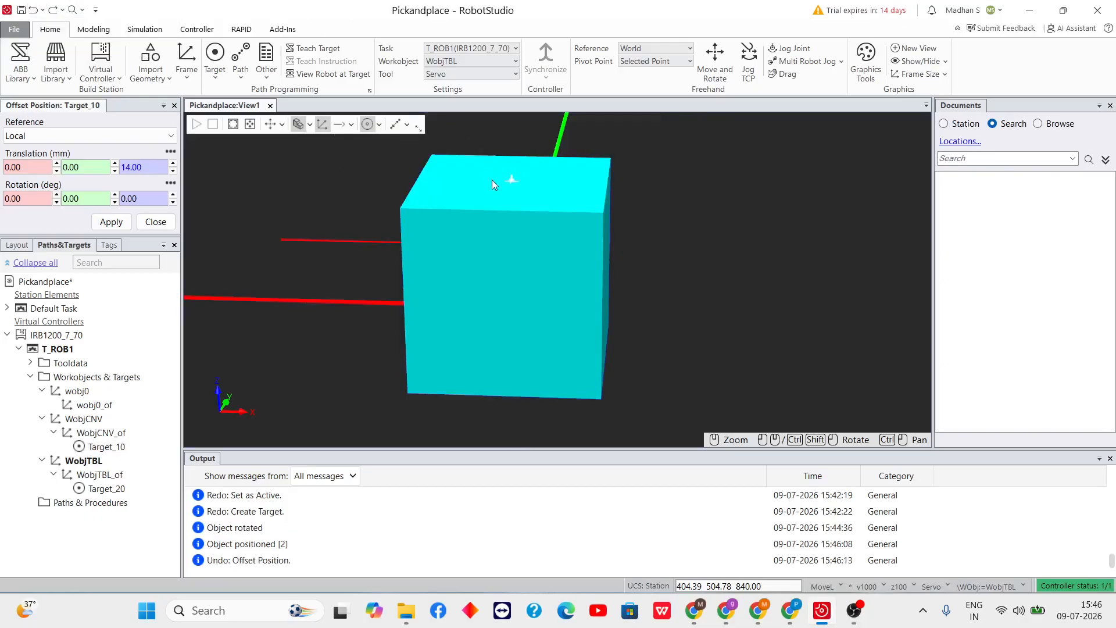
# Check the gripper preview at Target_10 against the conveyor box from the side, and close the offset settings
pyautogui.scroll(-1, 490, 173)
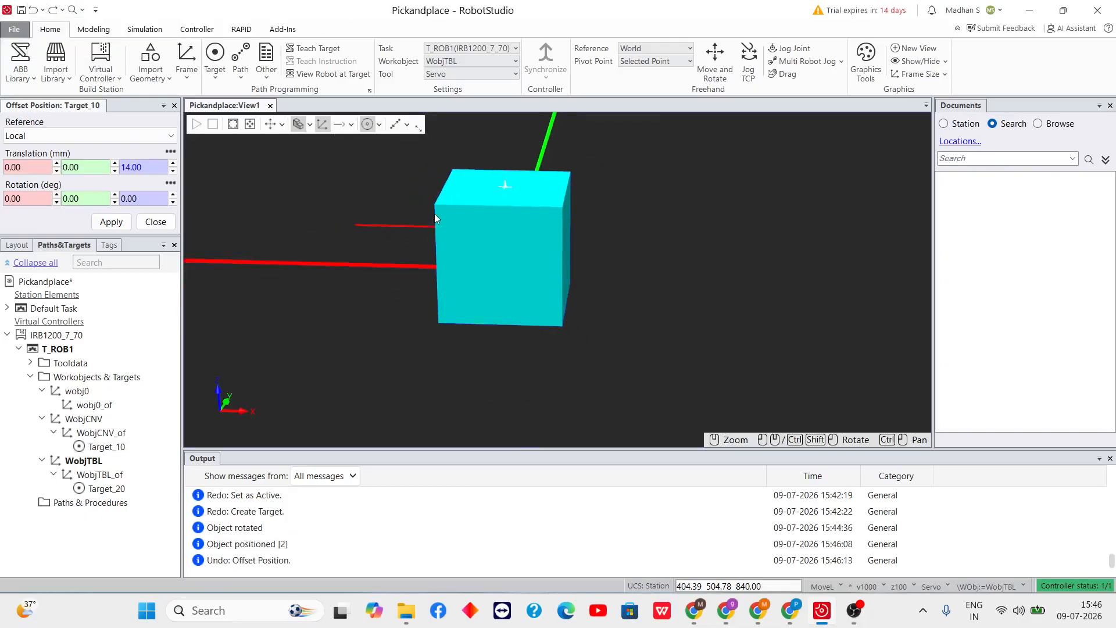
pyautogui.click(106, 447)
pyautogui.scroll(1, 591, 291)
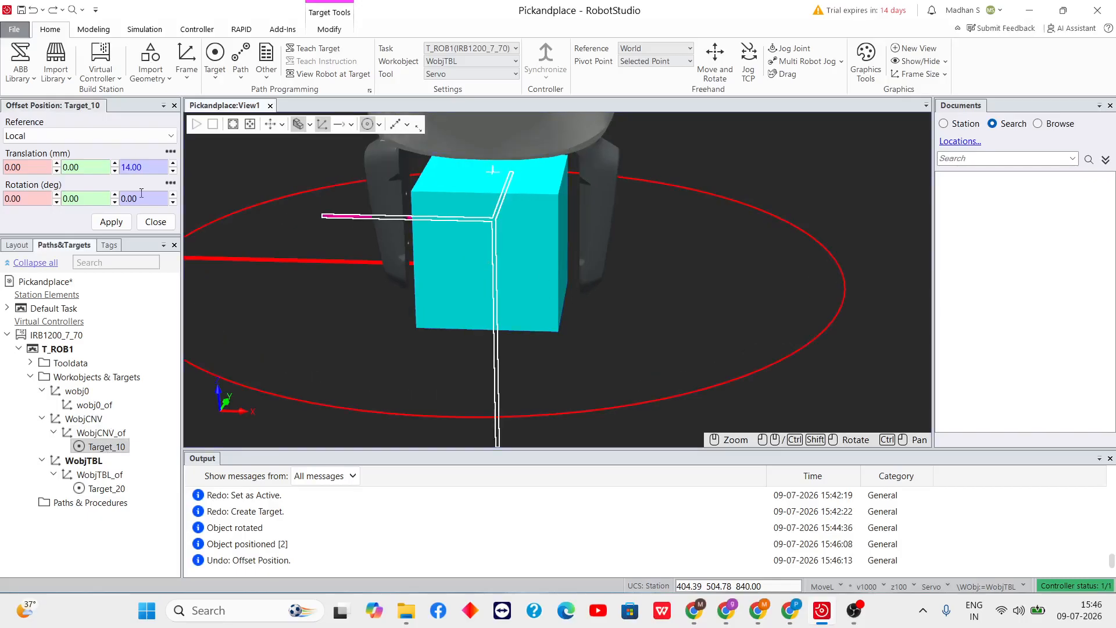
pyautogui.click(147, 164)
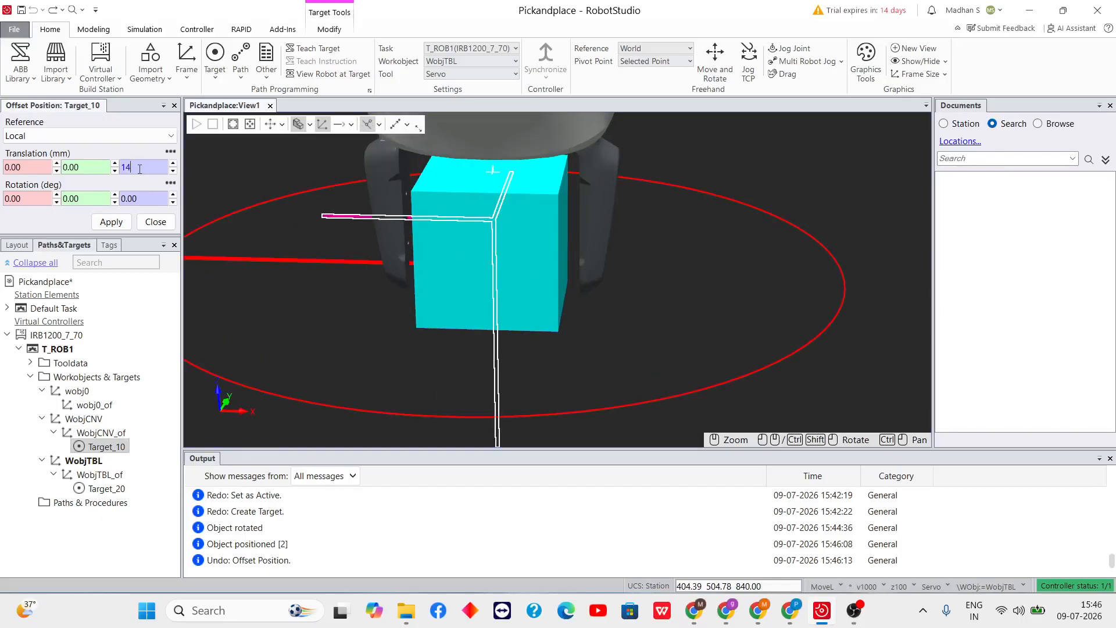
pyautogui.click(154, 223)
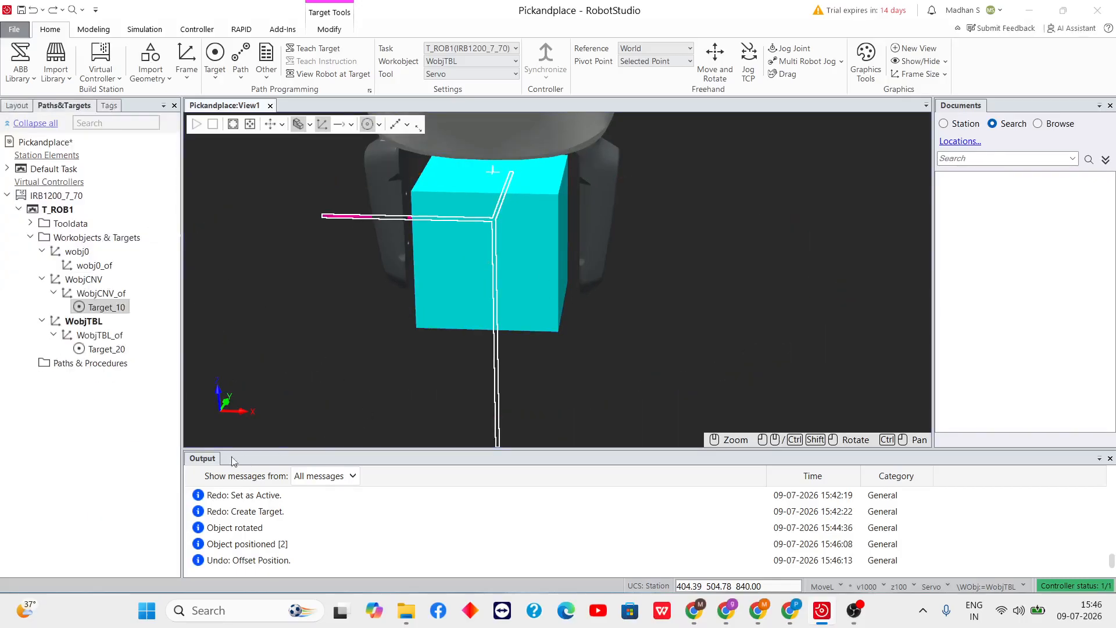
pyautogui.click(105, 444)
pyautogui.scroll(-3, 483, 260)
pyautogui.click(106, 348)
pyautogui.click(106, 307)
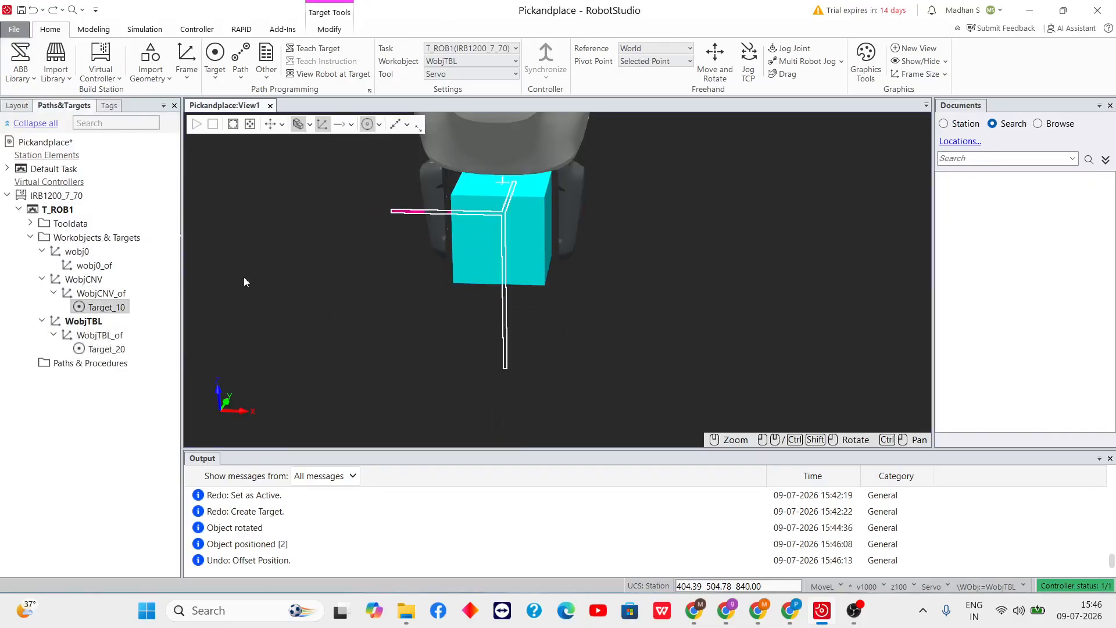
pyautogui.keyDown('ctrl'); pyautogui.keyDown('shift'); pyautogui.moveTo(608, 277); pyautogui.dragTo(610, 250); pyautogui.keyUp('shift'); pyautogui.keyUp('ctrl')
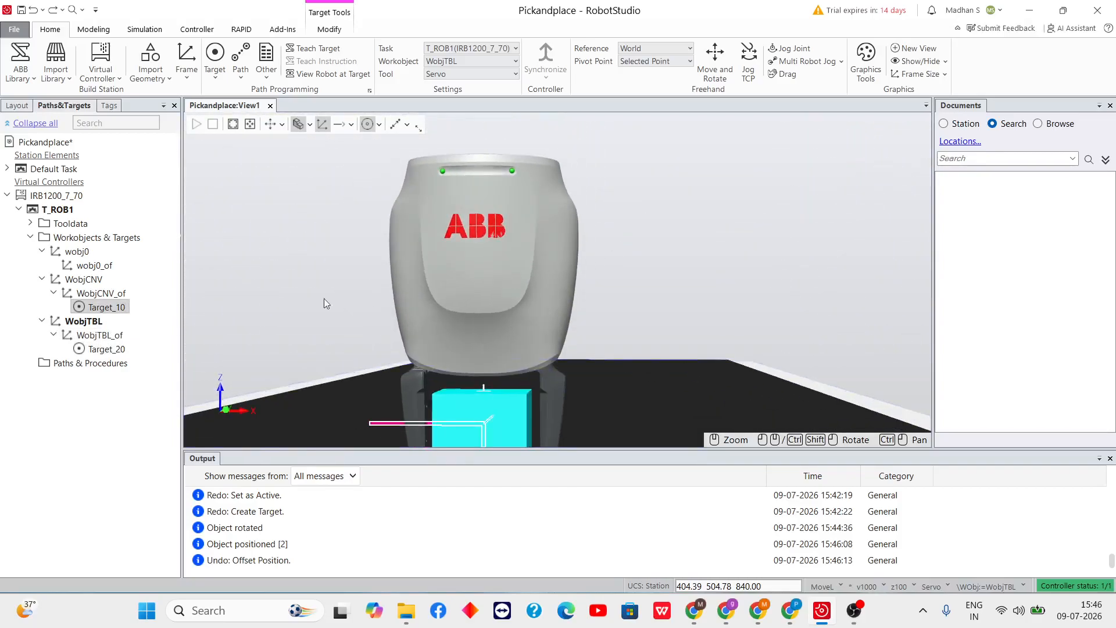
# Offset Target_10 by a further 14 mm along its local Z axis and close the offset settings
pyautogui.rightClick(108, 309)
pyautogui.moveTo(172, 377)
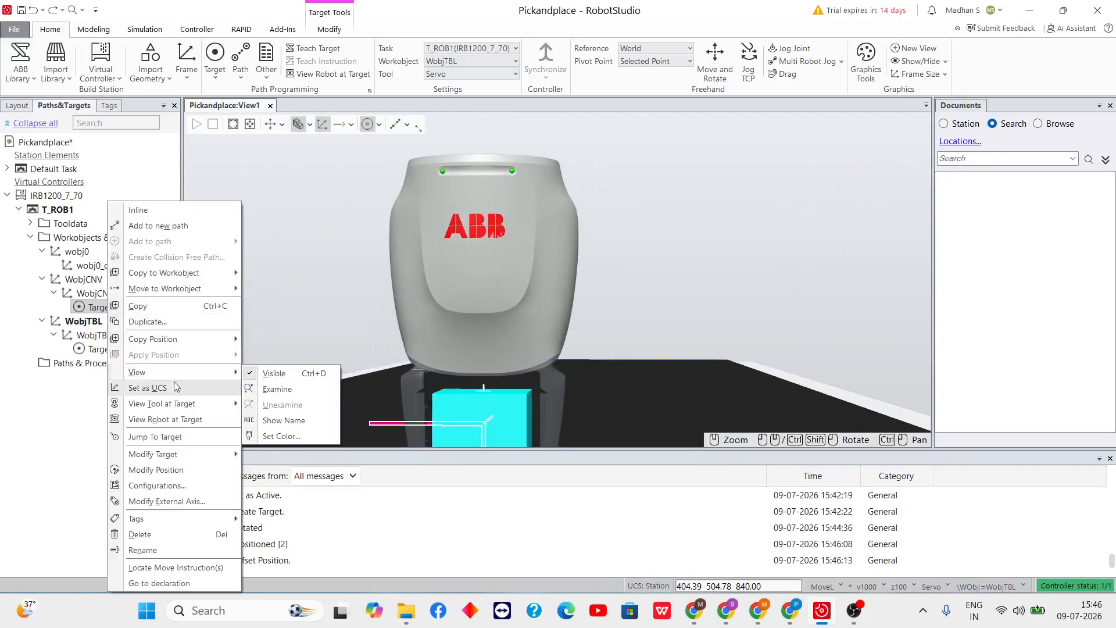
pyautogui.moveTo(205, 453)
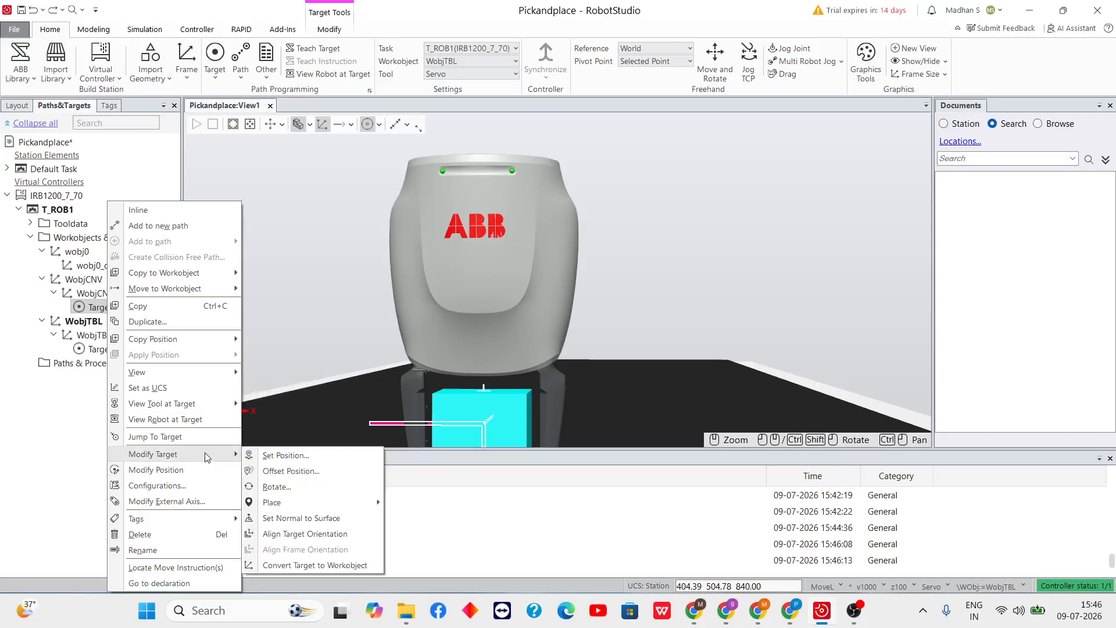
pyautogui.click(285, 472)
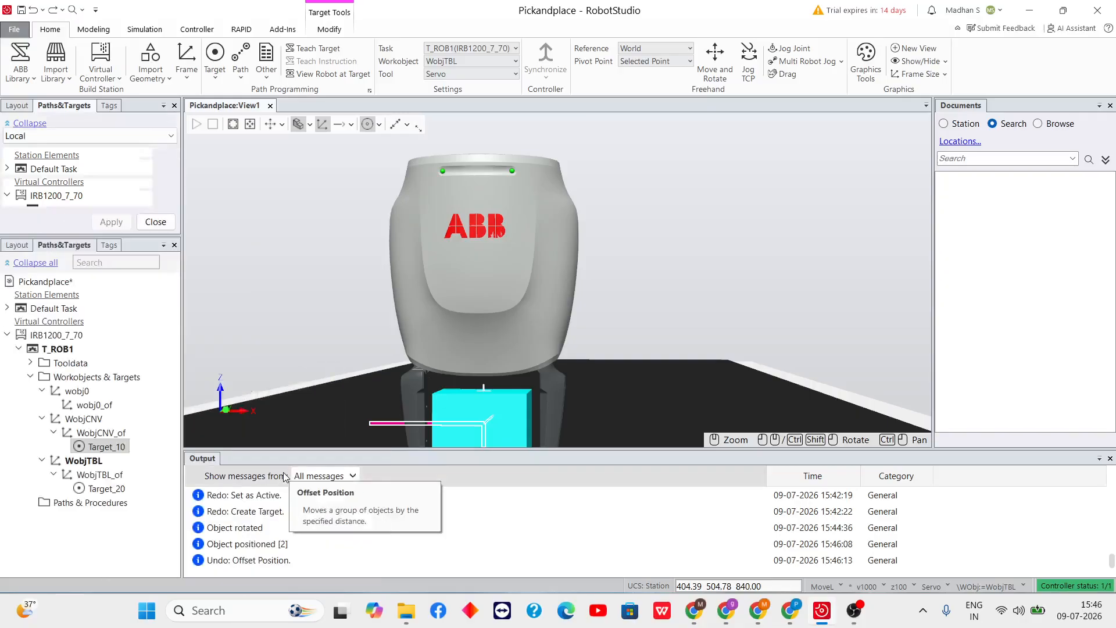
pyautogui.click(141, 169)
pyautogui.press('BackSpace')
pyautogui.write('14')
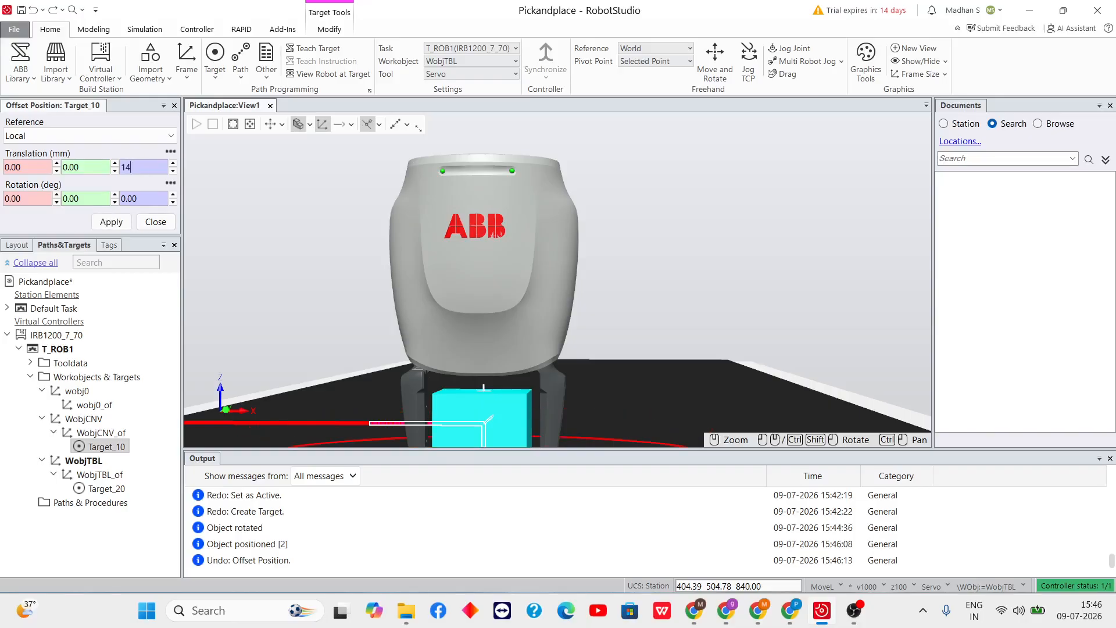
pyautogui.click(111, 222)
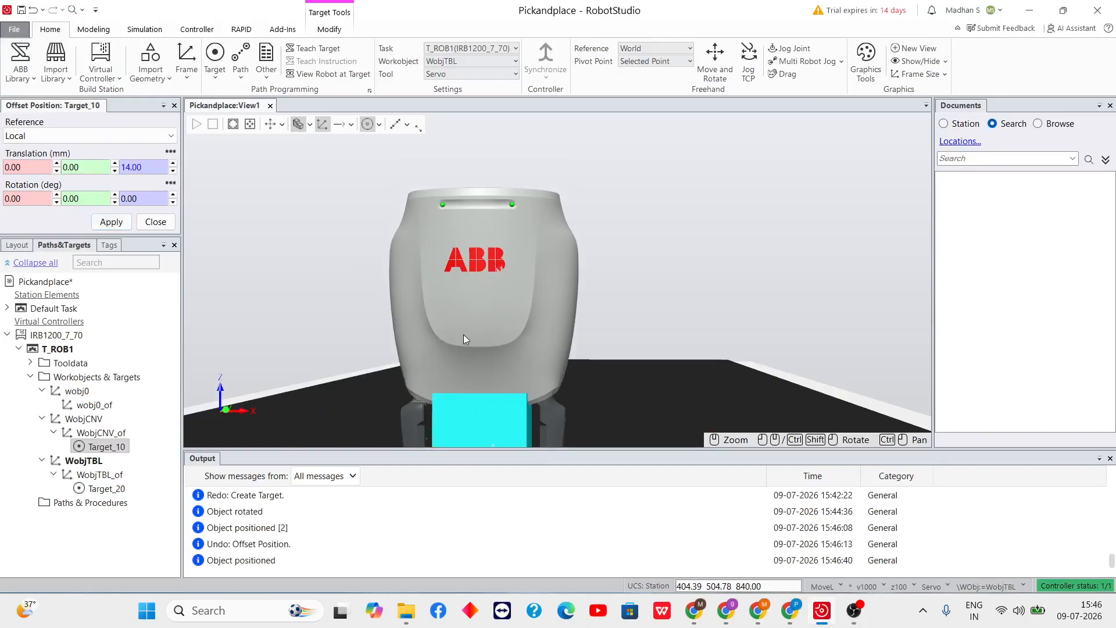
pyautogui.click(156, 226)
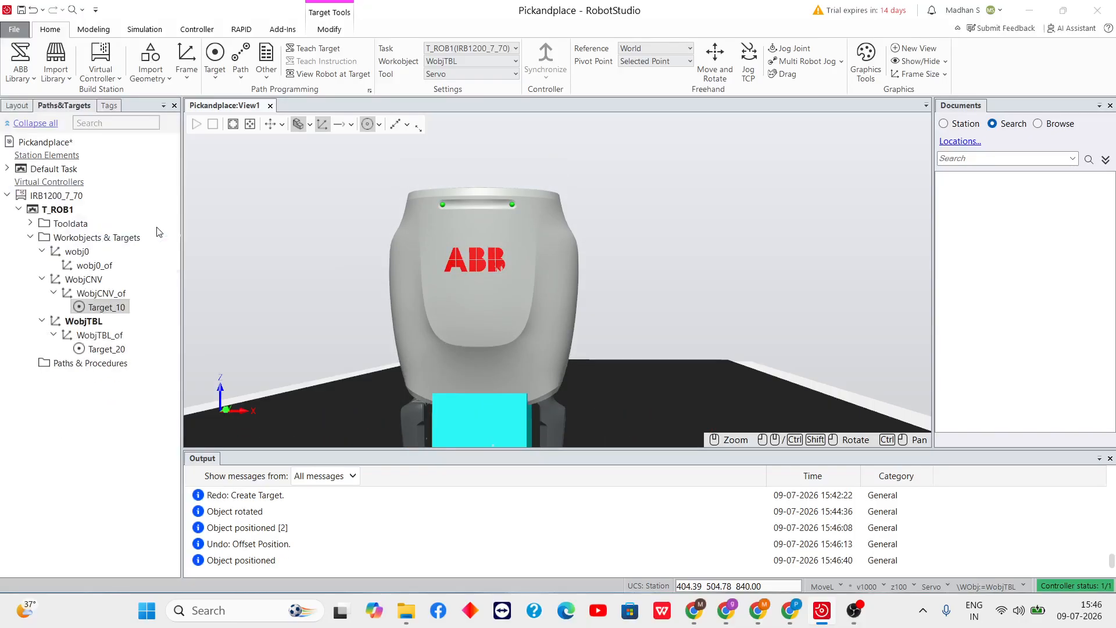
# Undo the last offset of Target_10 and check the gripper preview against the conveyor box
pyautogui.click(34, 12)
pyautogui.click(99, 308)
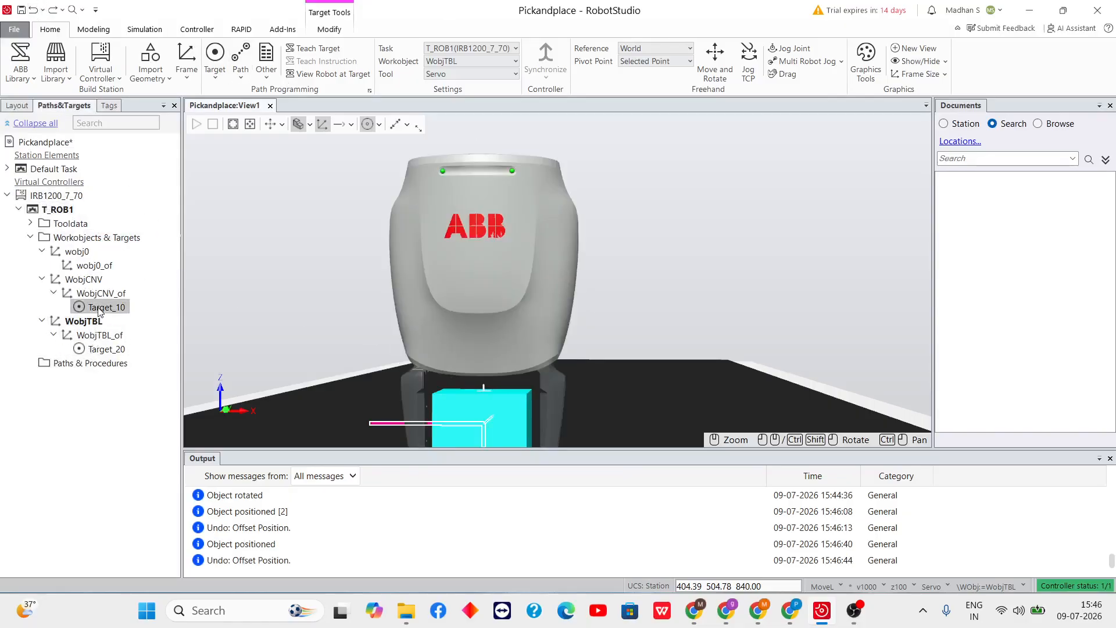
pyautogui.scroll(-5, 617, 342)
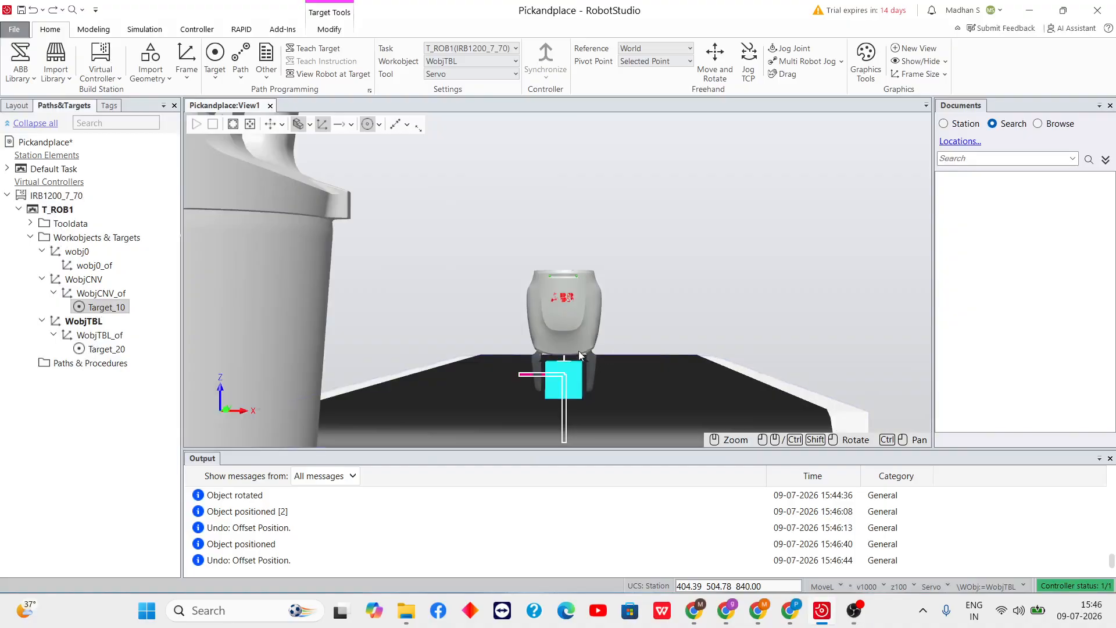
pyautogui.scroll(5, 579, 355)
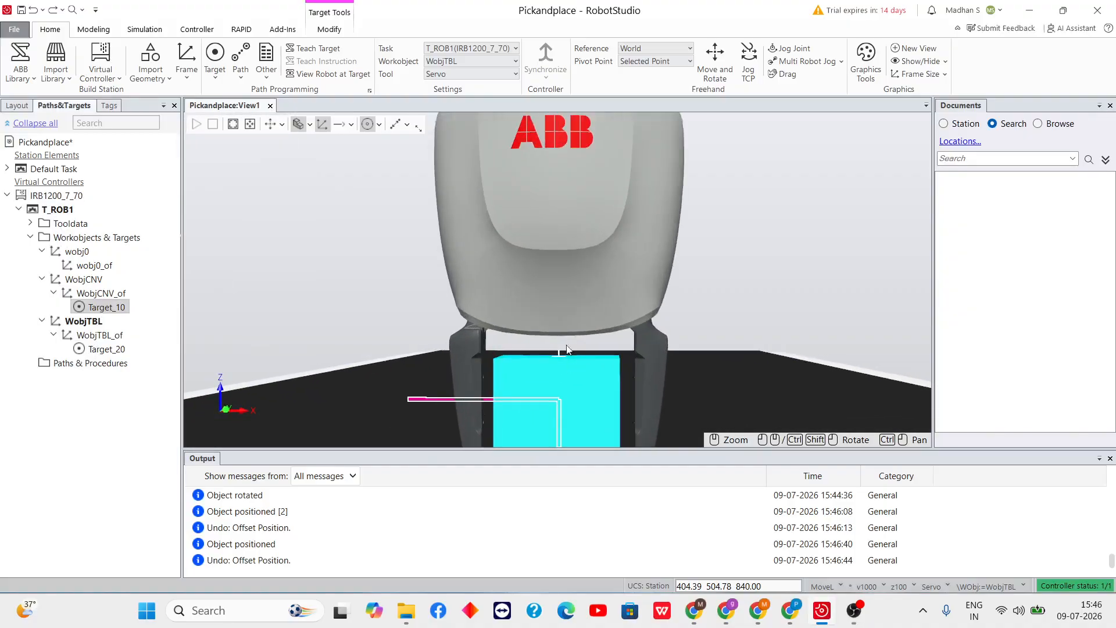
pyautogui.scroll(-1, 585, 363)
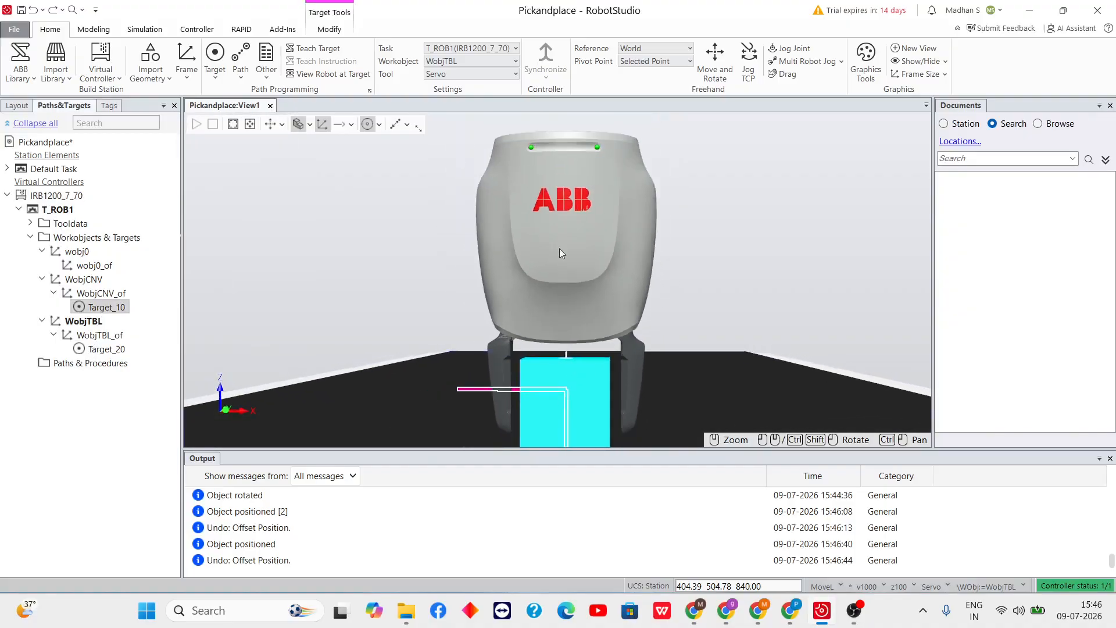
pyautogui.scroll(-4, 568, 362)
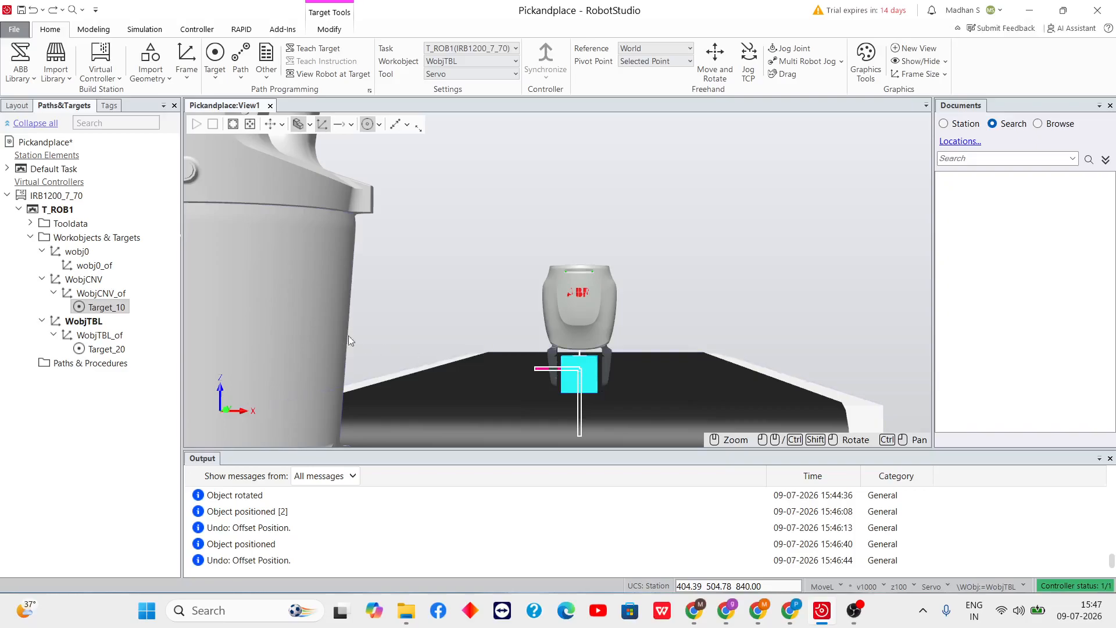
# Try copying Target_10's position relative to World and applying it to Target_20 with the Relative World option
pyautogui.click(107, 349)
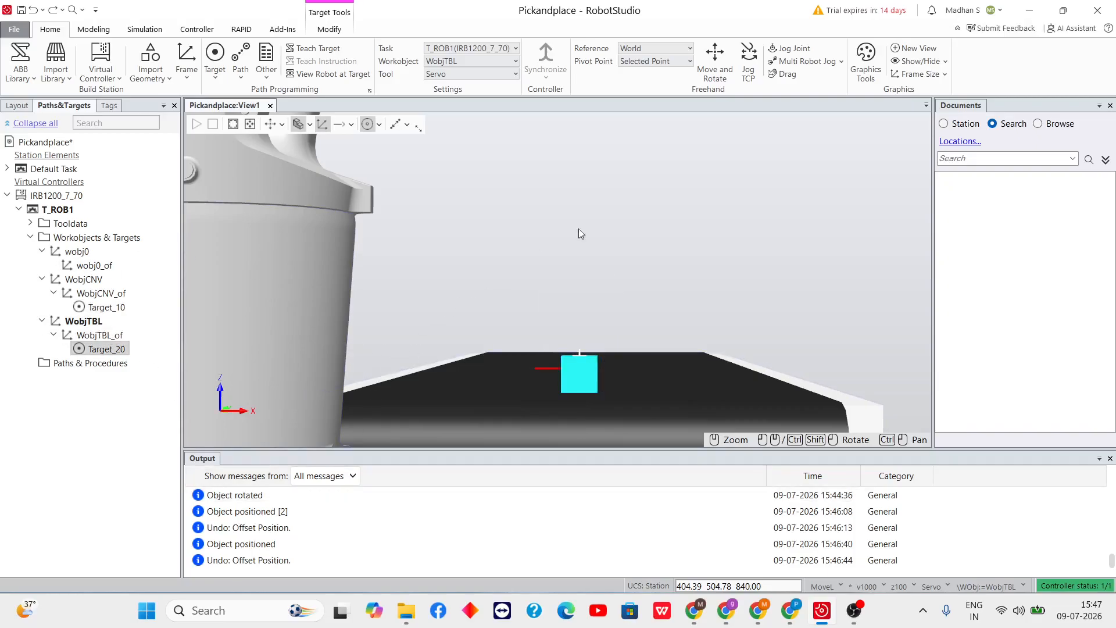
pyautogui.scroll(-6, 534, 246)
pyautogui.scroll(4, 596, 319)
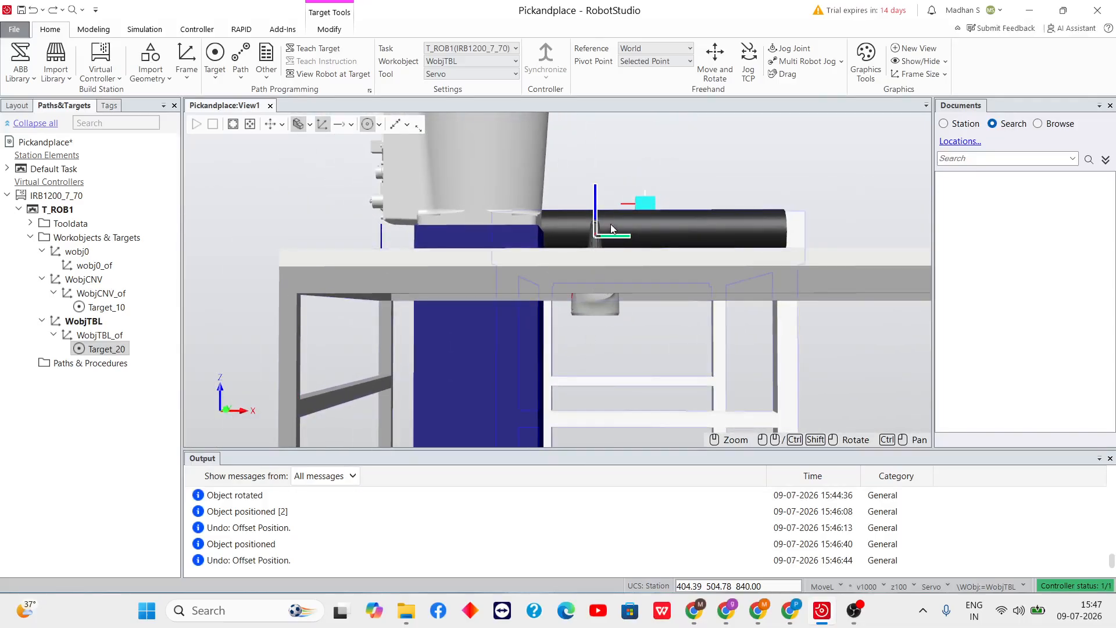
pyautogui.scroll(3, 617, 211)
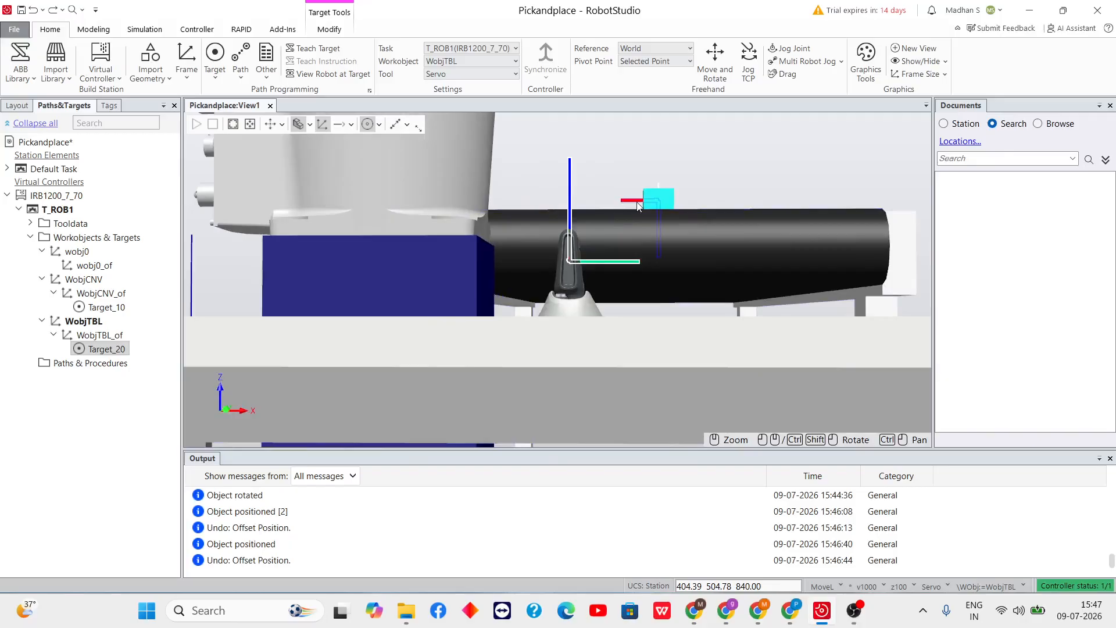
pyautogui.click(116, 310)
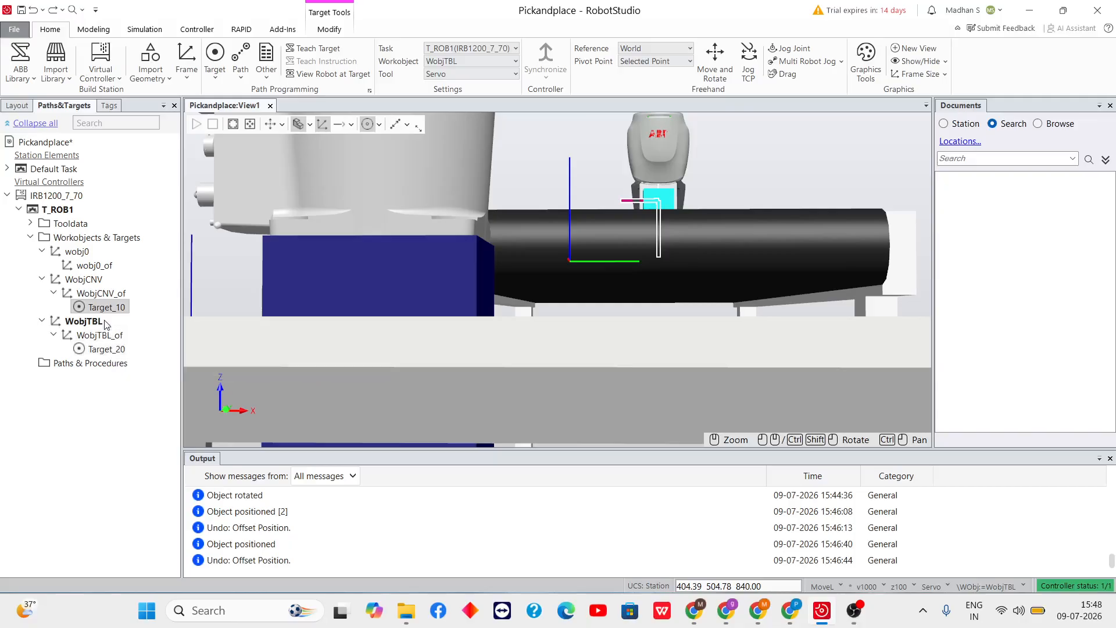
pyautogui.rightClick(109, 350)
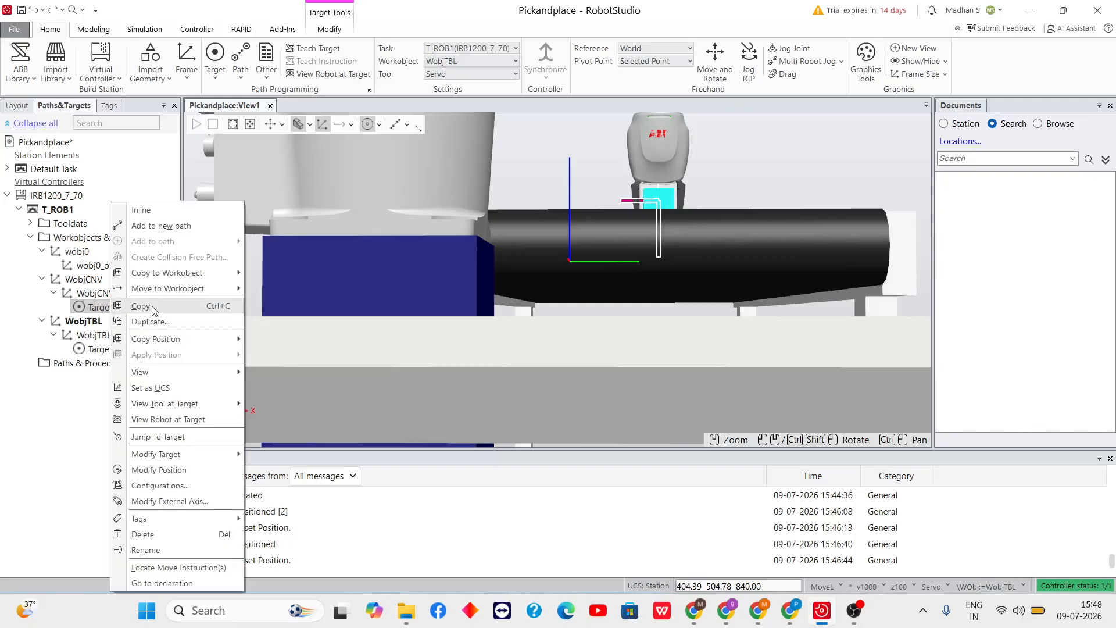
pyautogui.moveTo(155, 345)
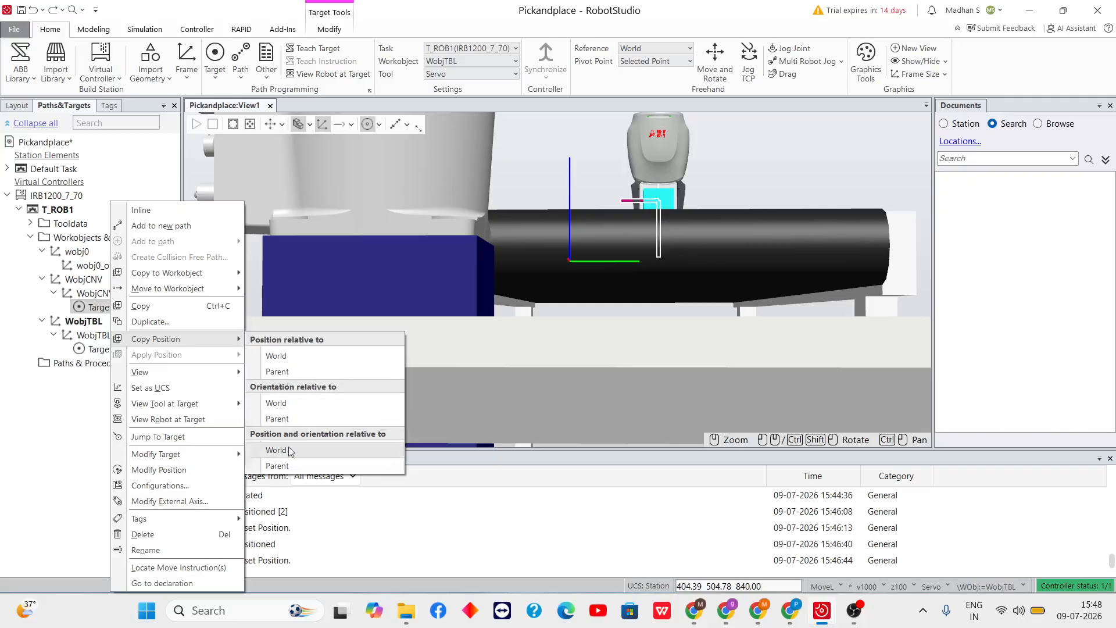
pyautogui.click(296, 355)
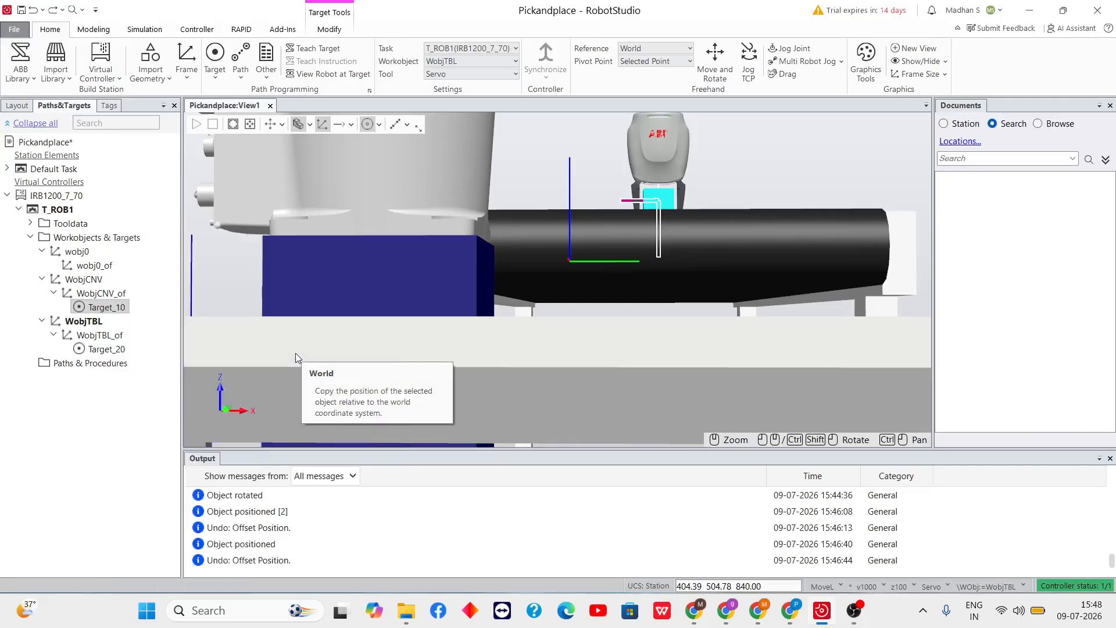
pyautogui.click(114, 354)
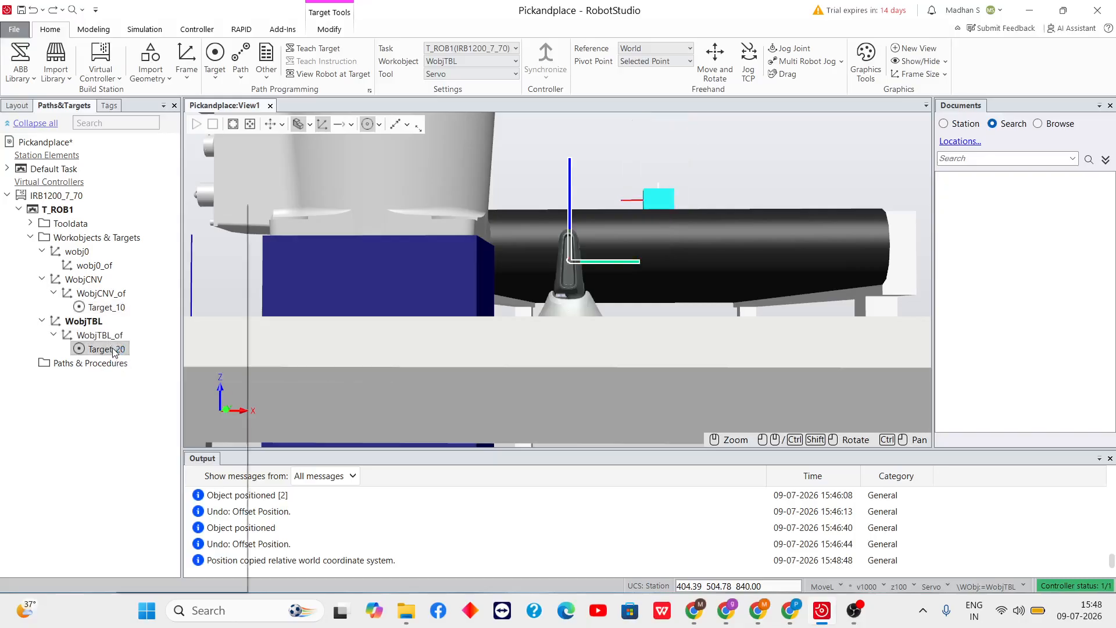
pyautogui.rightClick(115, 352)
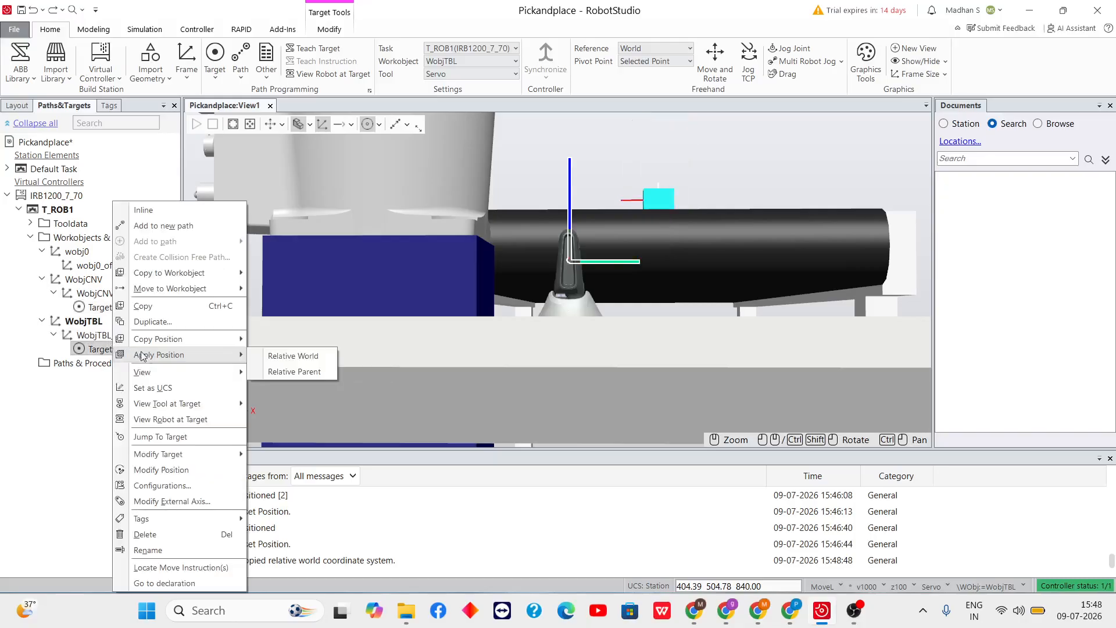
pyautogui.click(289, 357)
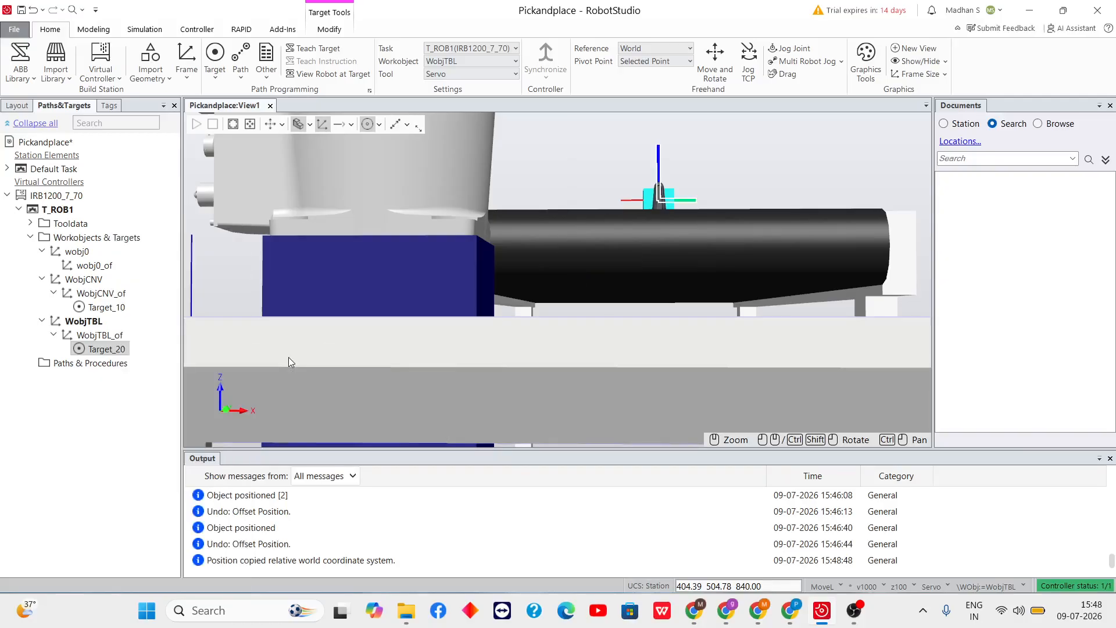
# Compare the gripper previews at Target_20 and Target_10, and undo the Relative World position applied to Target_20
pyautogui.scroll(-5, 517, 294)
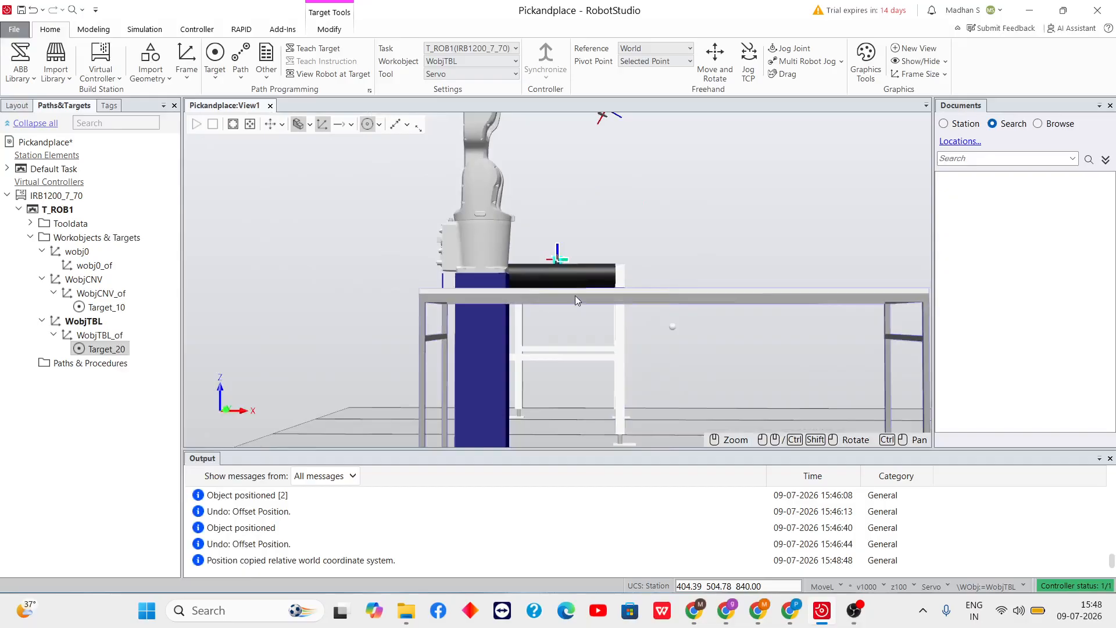
pyautogui.keyDown('ctrl'); pyautogui.keyDown('shift'); pyautogui.moveTo(626, 208); pyautogui.dragTo(609, 129); pyautogui.keyUp('shift'); pyautogui.keyUp('ctrl')
pyautogui.keyDown('ctrl'); pyautogui.moveTo(609, 129); pyautogui.dragTo(680, 191); pyautogui.keyUp('ctrl')
pyautogui.scroll(6, 652, 315)
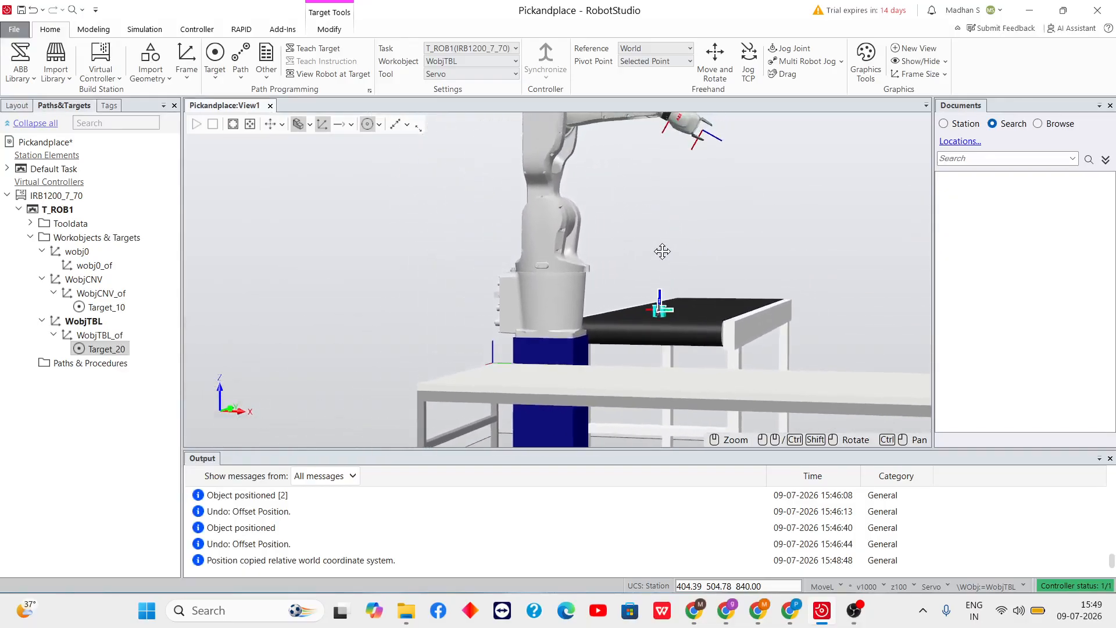
pyautogui.scroll(-10, 642, 311)
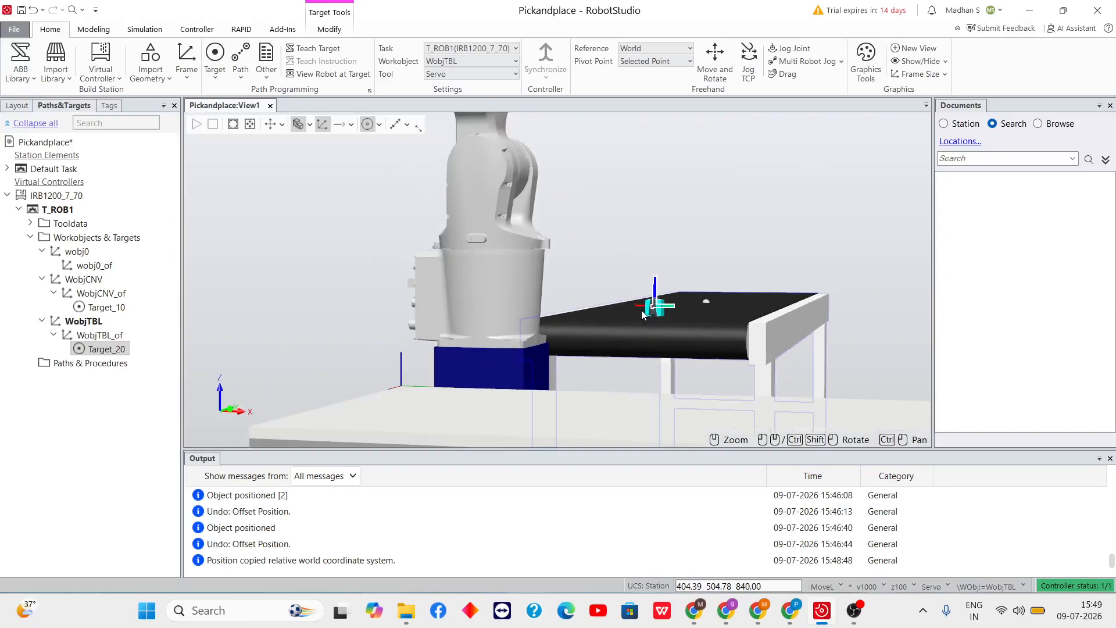
pyautogui.click(112, 352)
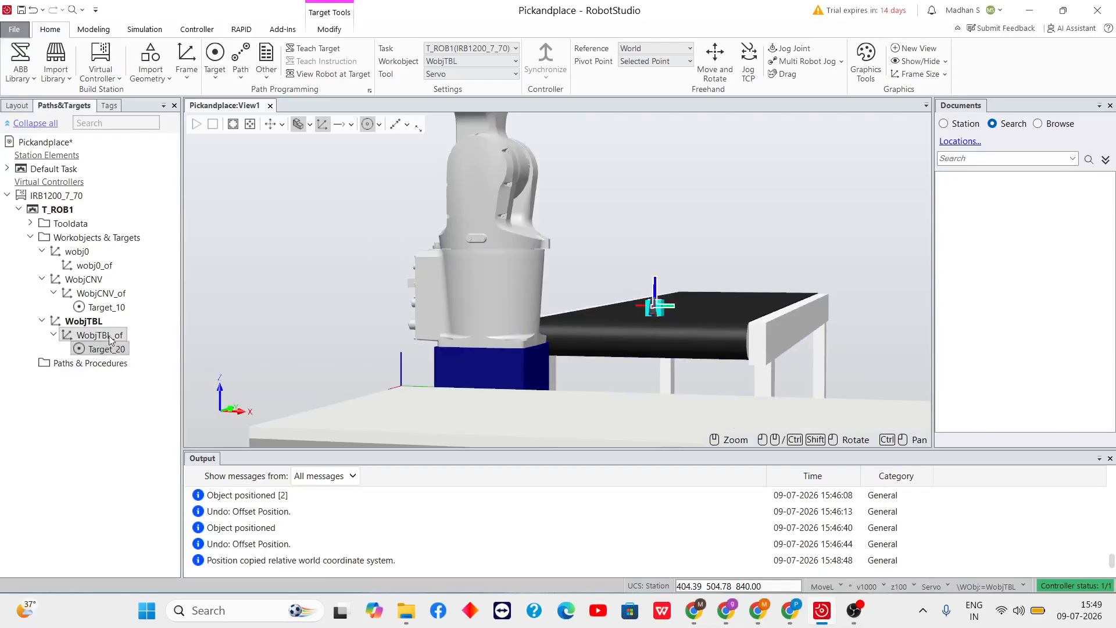
pyautogui.click(107, 309)
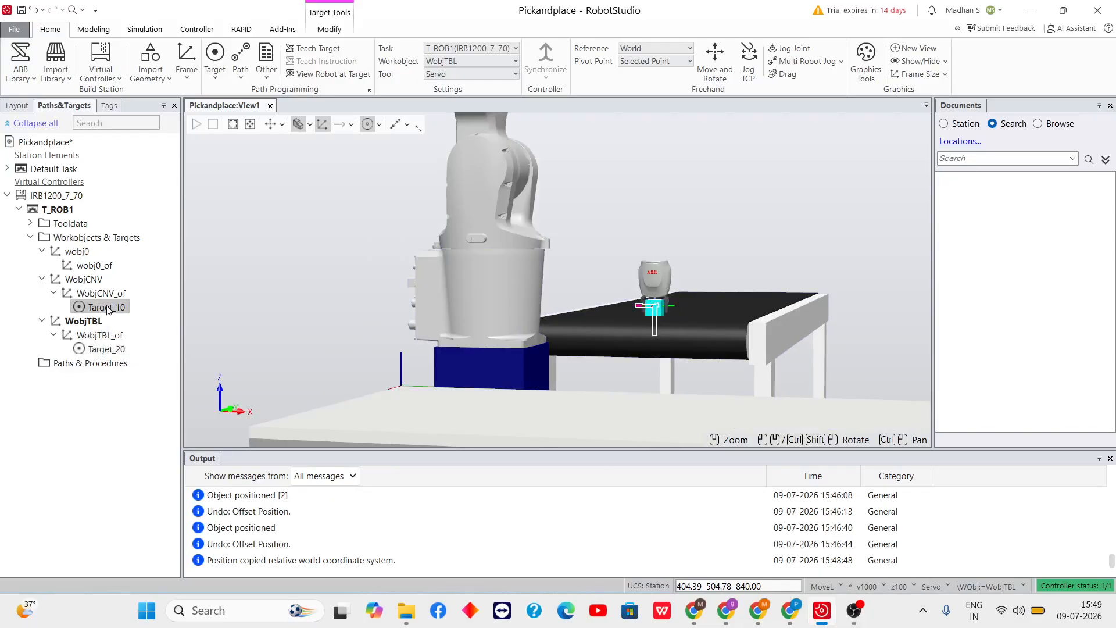
pyautogui.click(116, 350)
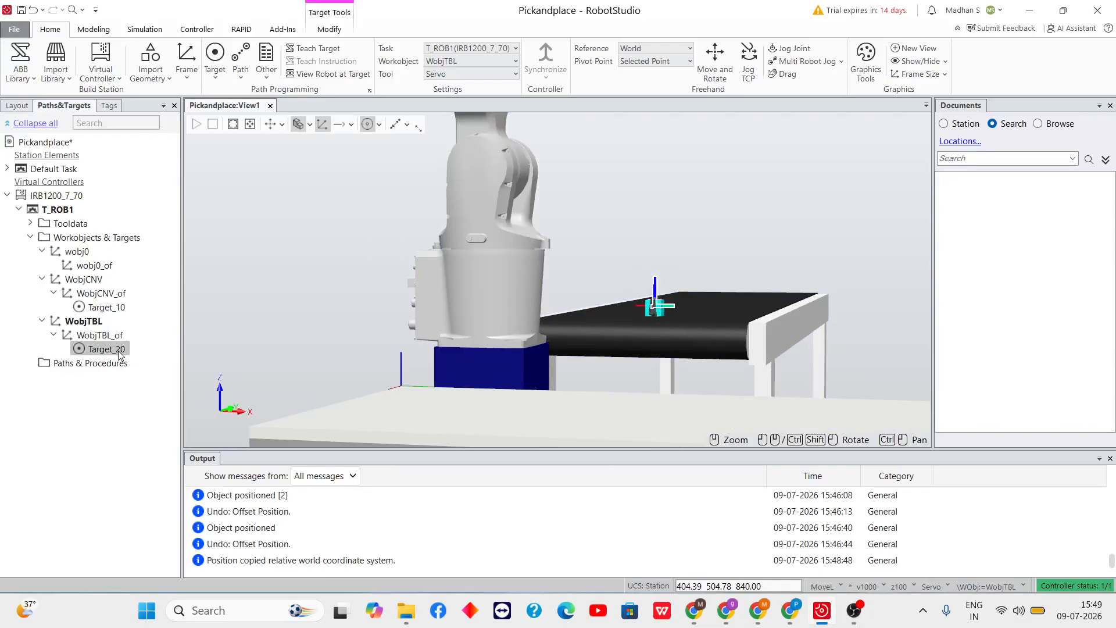
pyautogui.scroll(-3, 527, 333)
pyautogui.keyDown('ctrl'); pyautogui.keyDown('shift'); pyautogui.moveTo(585, 273); pyautogui.dragTo(563, 282); pyautogui.keyUp('shift'); pyautogui.keyUp('ctrl')
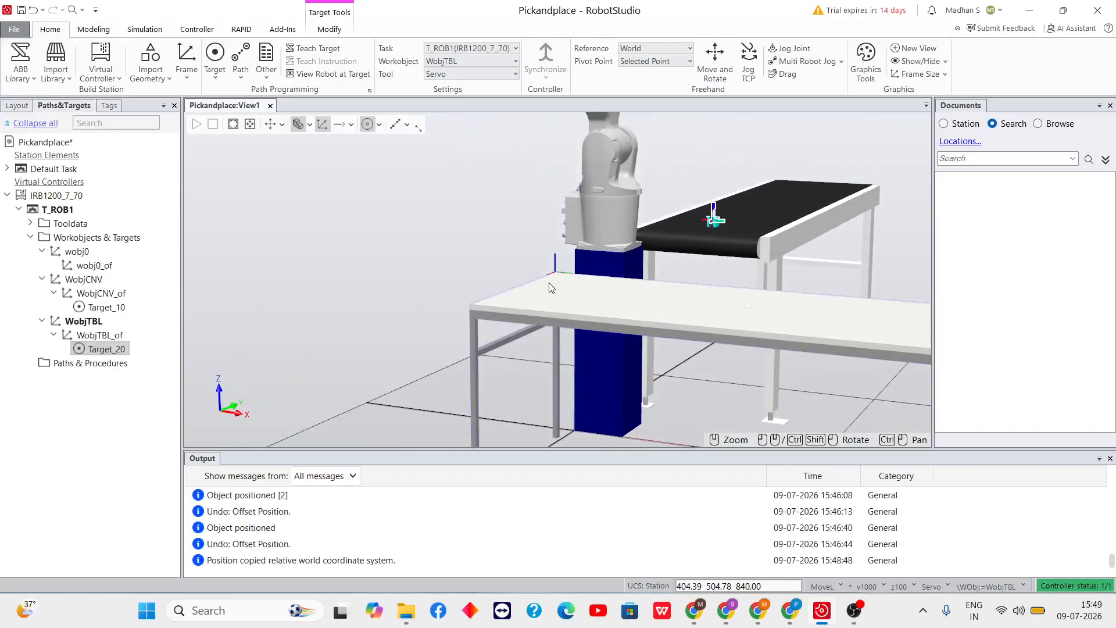
pyautogui.hotkey('ctrl', 'z')
# Rotate Target_20 on the table by 180 degrees about its local Y axis
pyautogui.scroll(3, 630, 273)
pyautogui.click(117, 350)
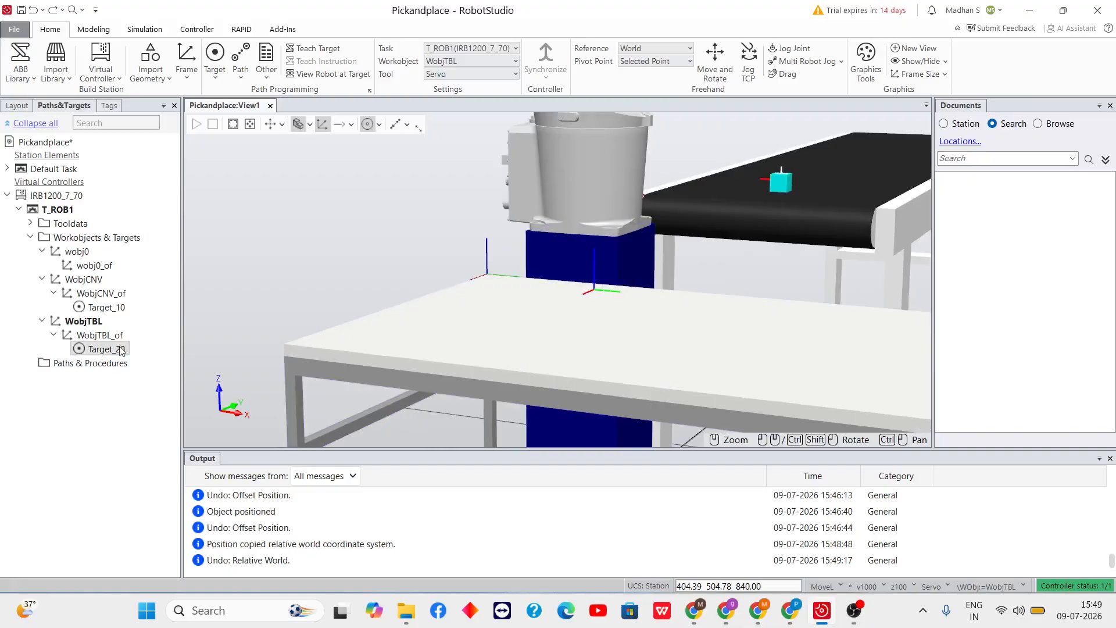
pyautogui.click(107, 307)
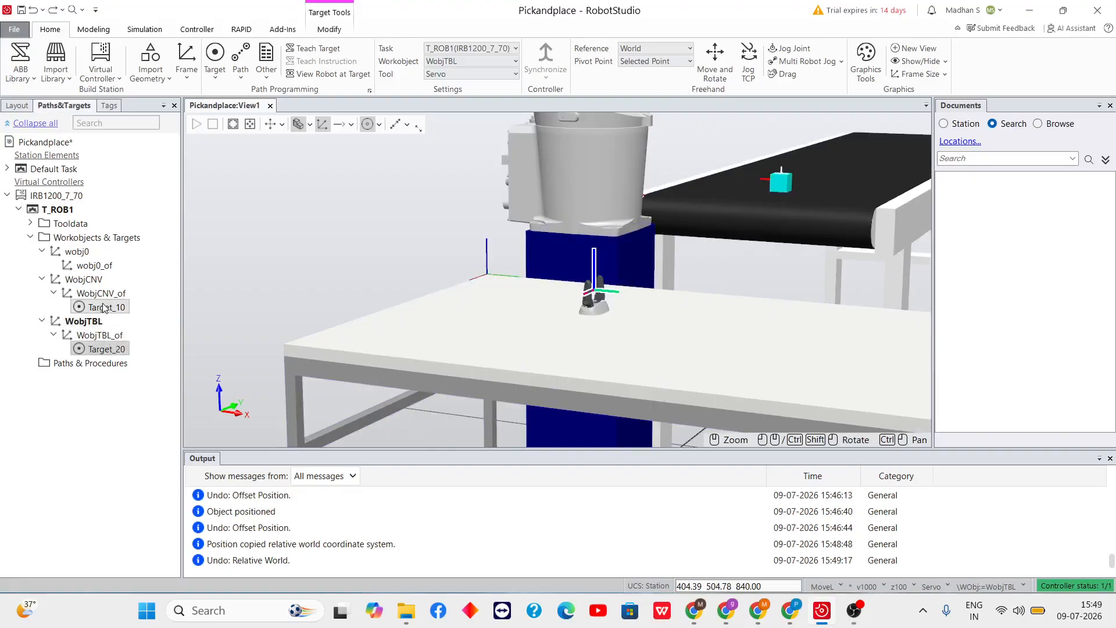
pyautogui.click(112, 350)
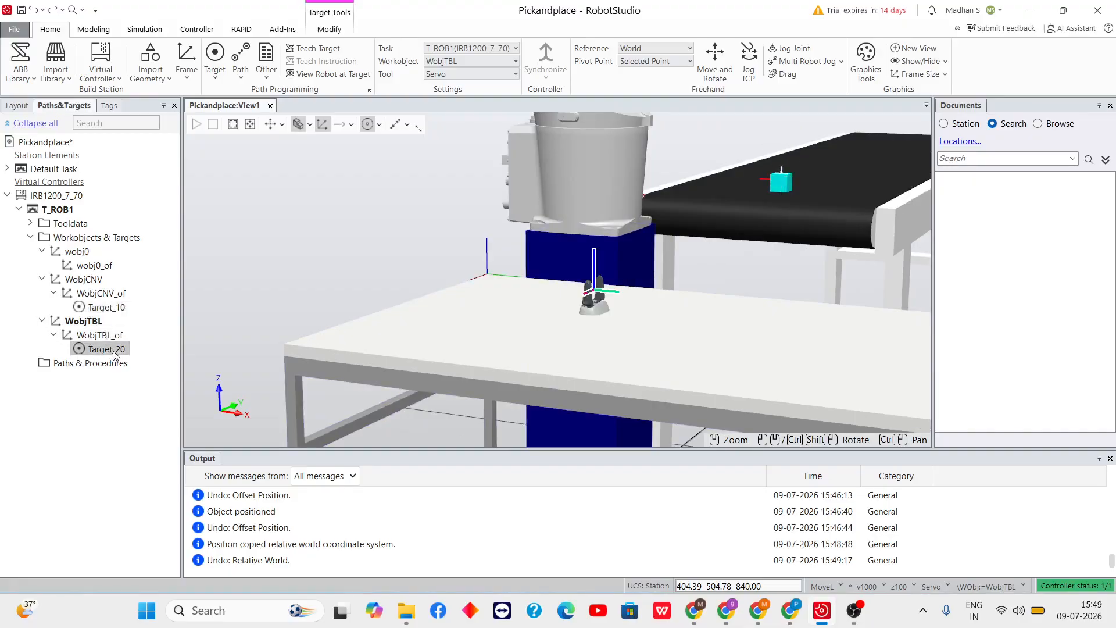
pyautogui.rightClick(114, 353)
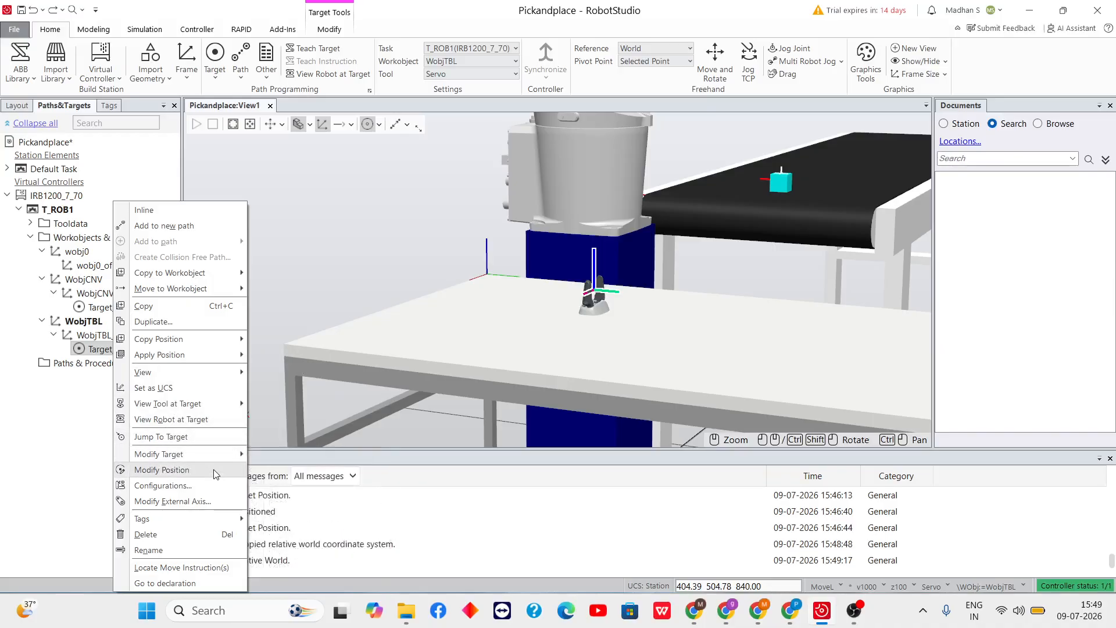
pyautogui.moveTo(214, 455)
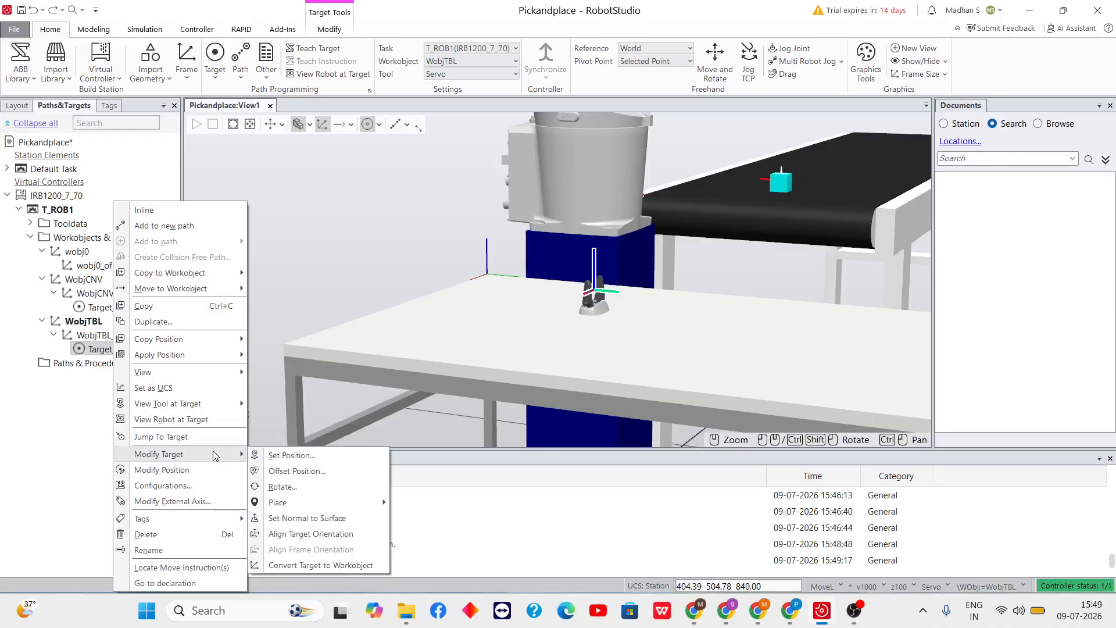
pyautogui.click(282, 487)
pyautogui.click(31, 229)
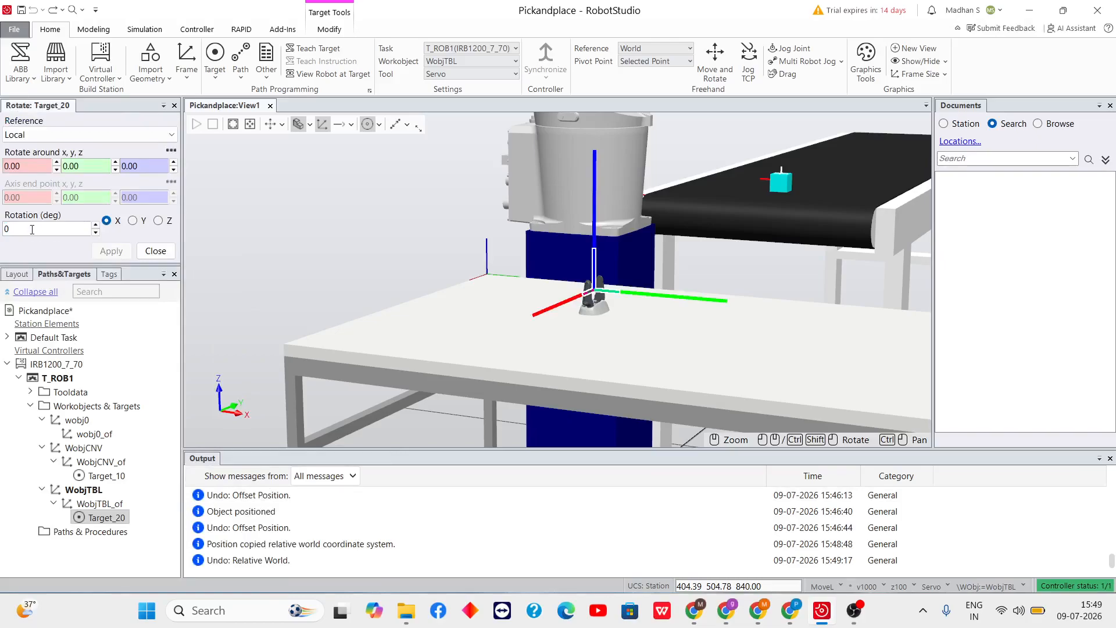
pyautogui.write('180')
pyautogui.click(132, 220)
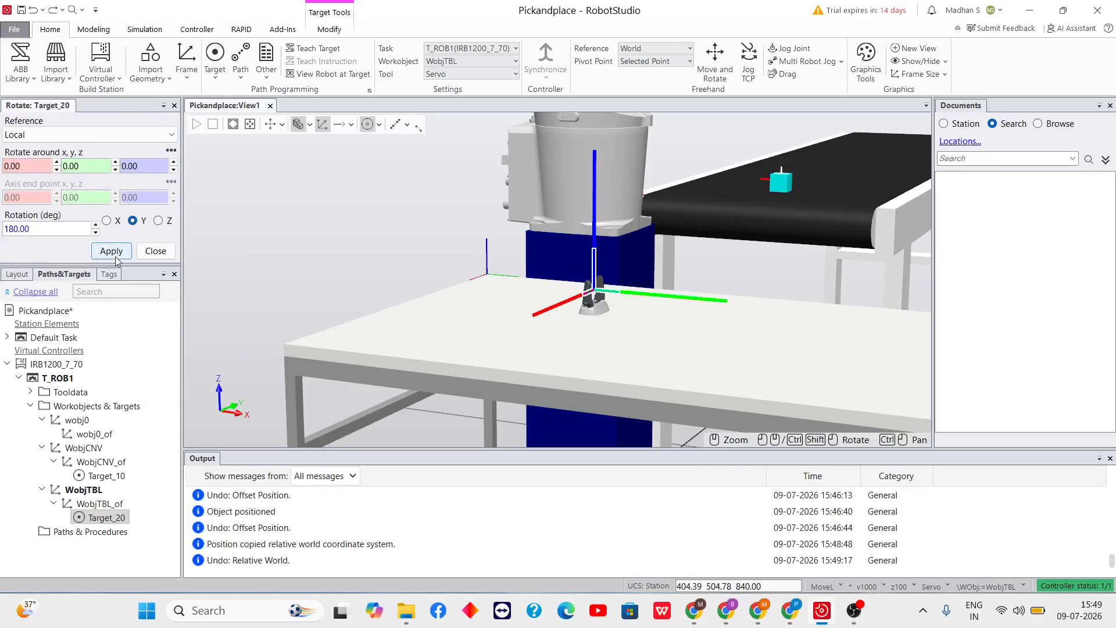
pyautogui.click(113, 254)
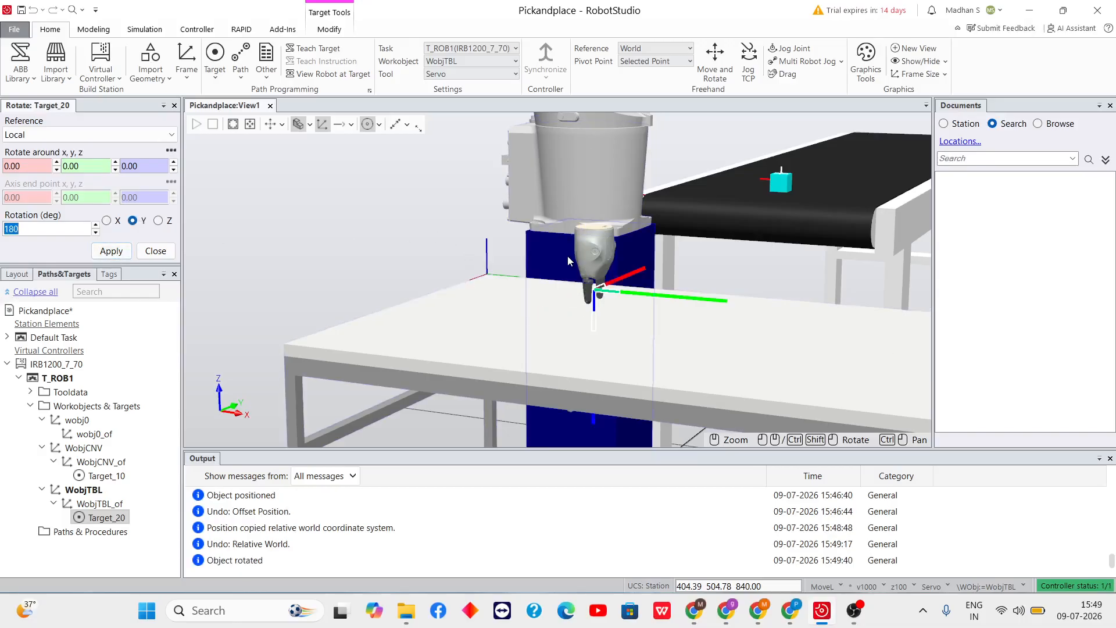
pyautogui.scroll(2, 754, 232)
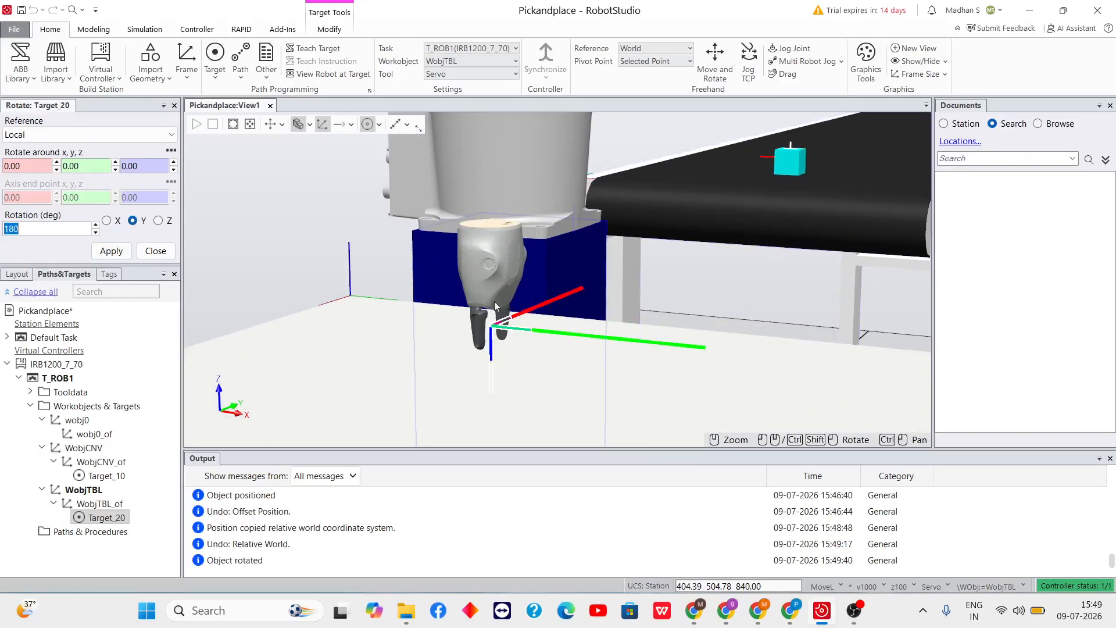
# Try further 180-degree rotations of Target_20 about its local Z, X and Y axes, finishing with a second rotation about Y
pyautogui.click(158, 221)
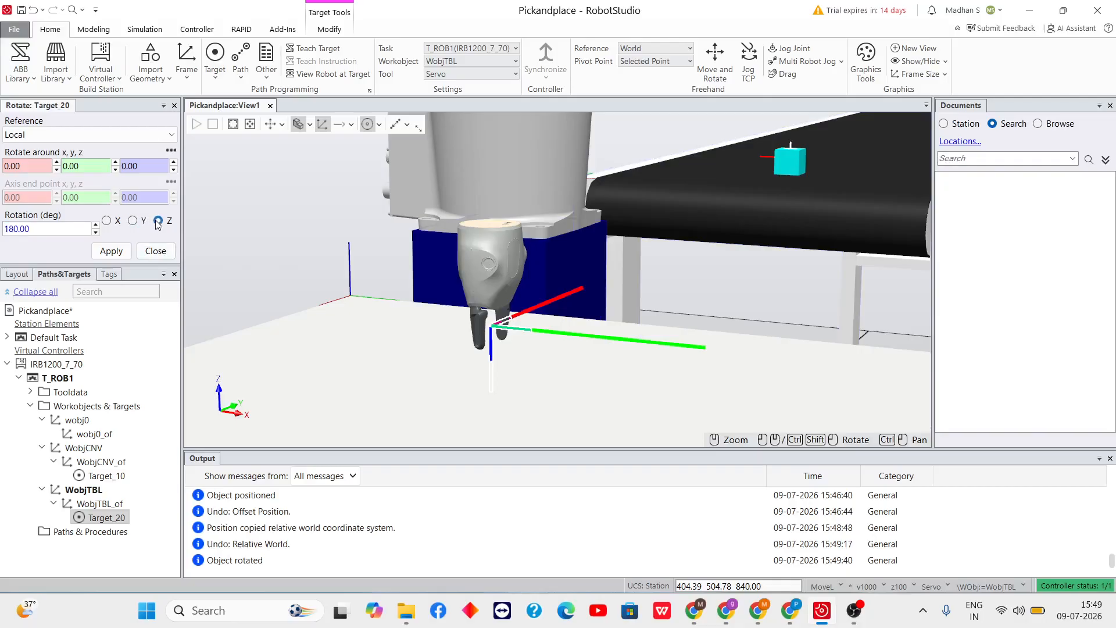
pyautogui.click(111, 251)
pyautogui.click(107, 221)
pyautogui.click(112, 251)
pyautogui.click(132, 221)
pyautogui.click(112, 251)
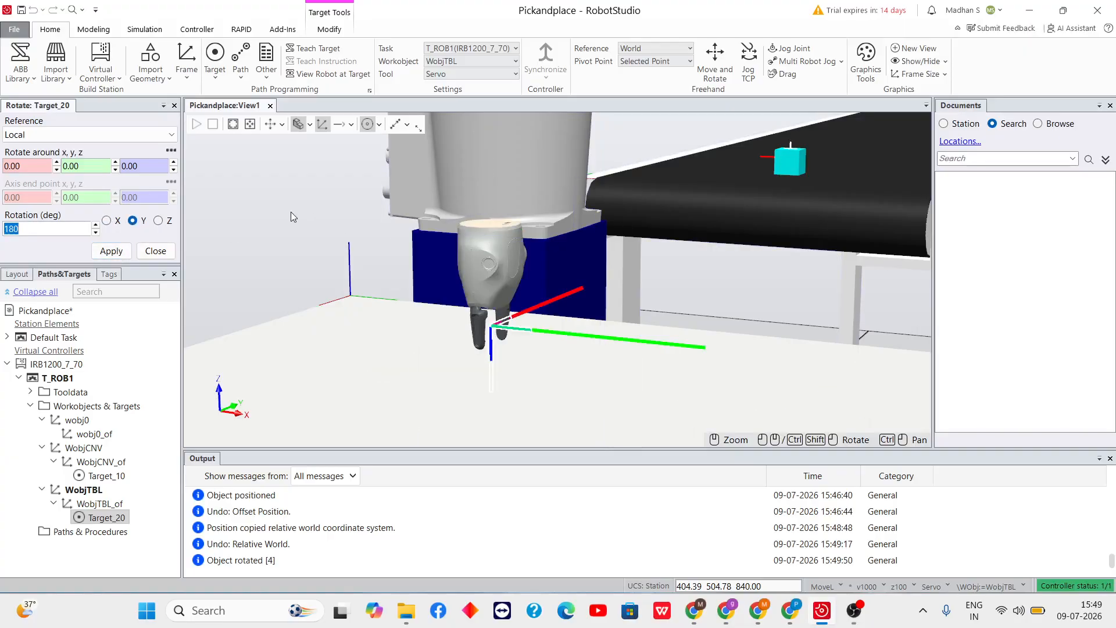
pyautogui.click(581, 326)
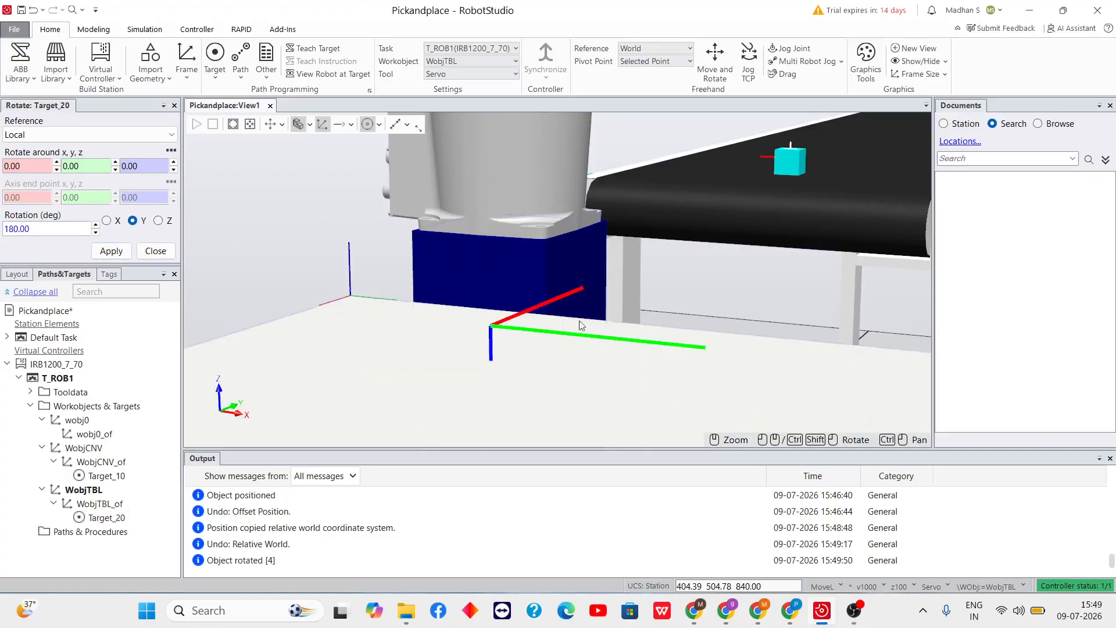
pyautogui.click(110, 251)
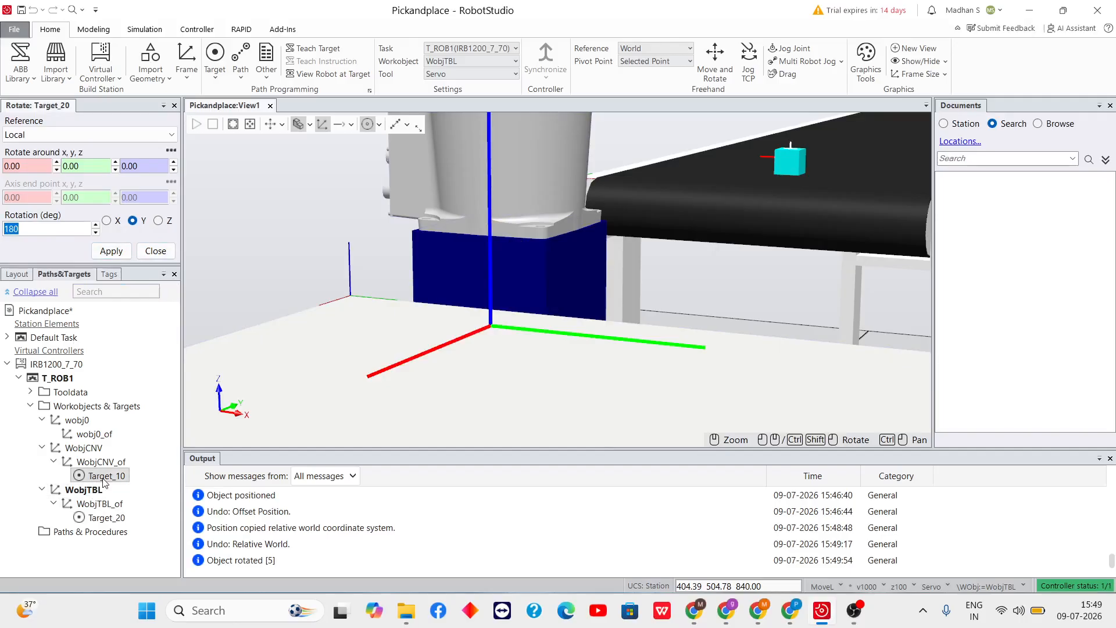
# Rotate Target_20 a further 180 degrees about its local Y axis and finish the rotation
pyautogui.click(111, 518)
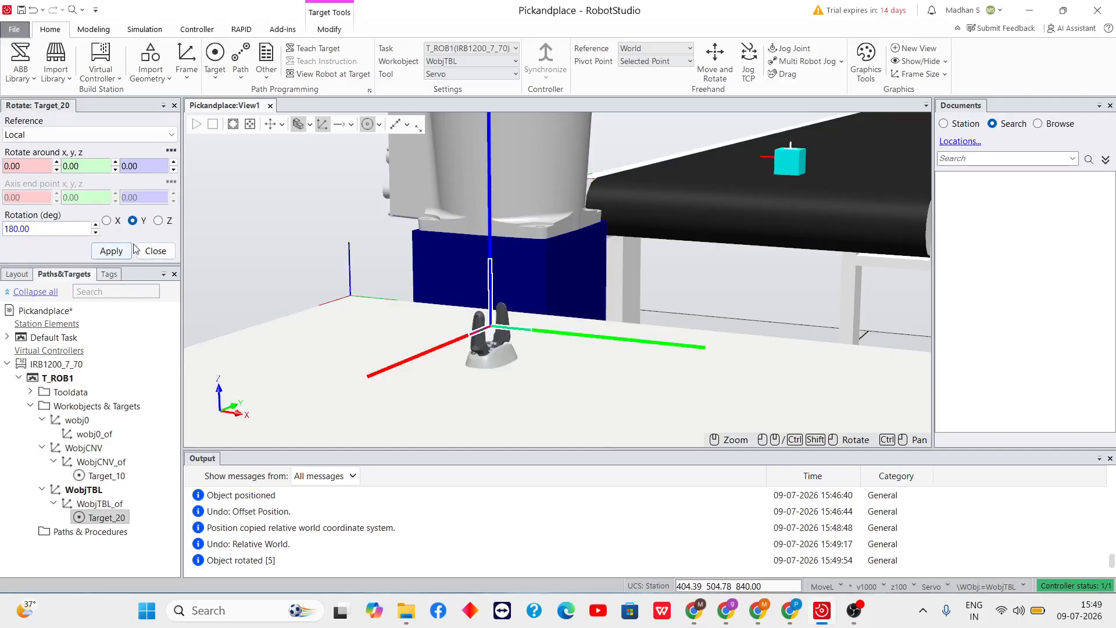
pyautogui.click(111, 251)
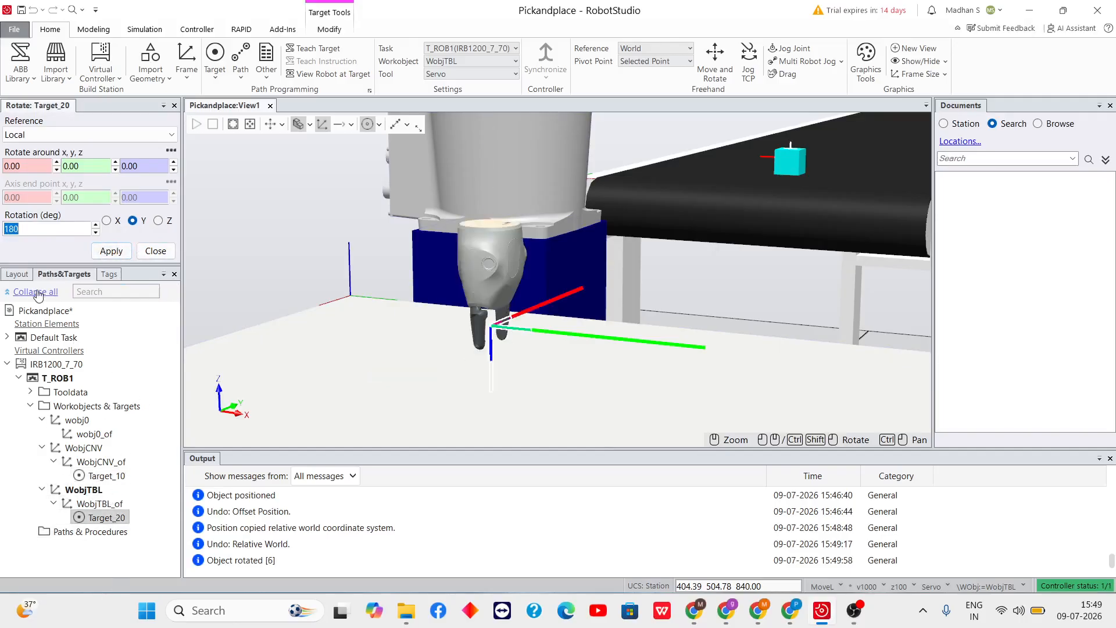
pyautogui.click(154, 251)
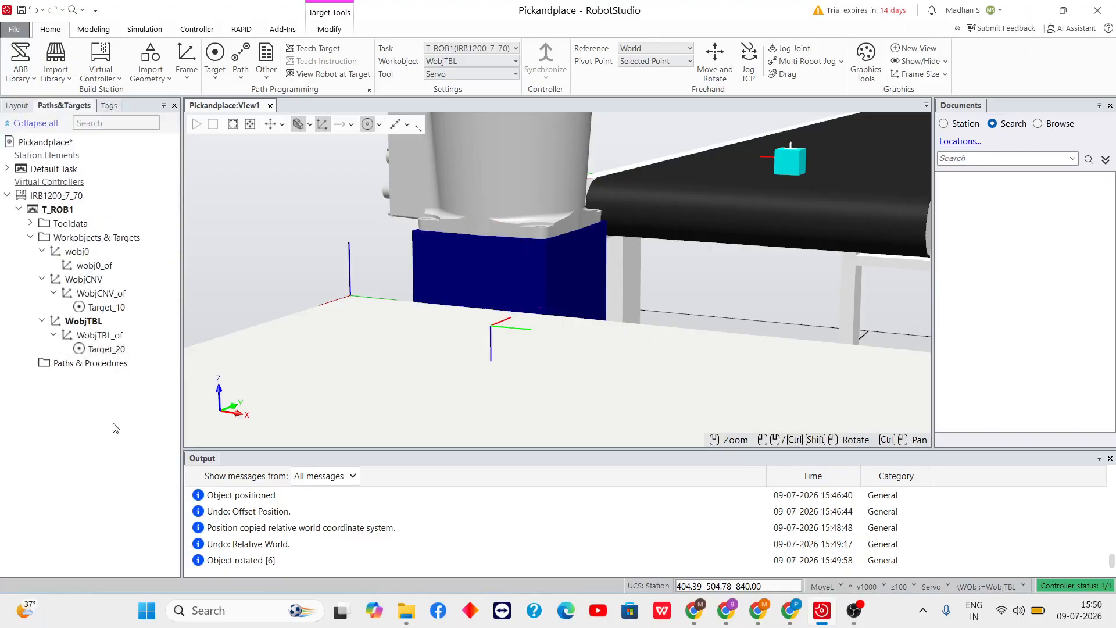
# Offset Target_20 by 14 mm along its local Z axis
pyautogui.click(109, 350)
pyautogui.rightClick(111, 351)
pyautogui.moveTo(174, 455)
pyautogui.click(292, 471)
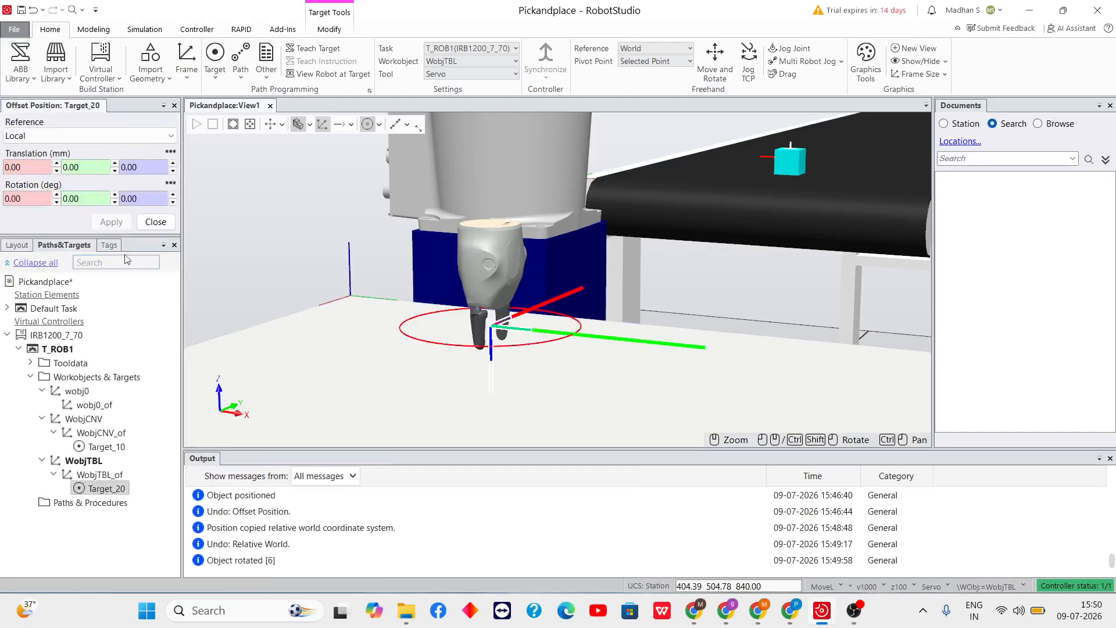
pyautogui.click(132, 167)
pyautogui.write('14')
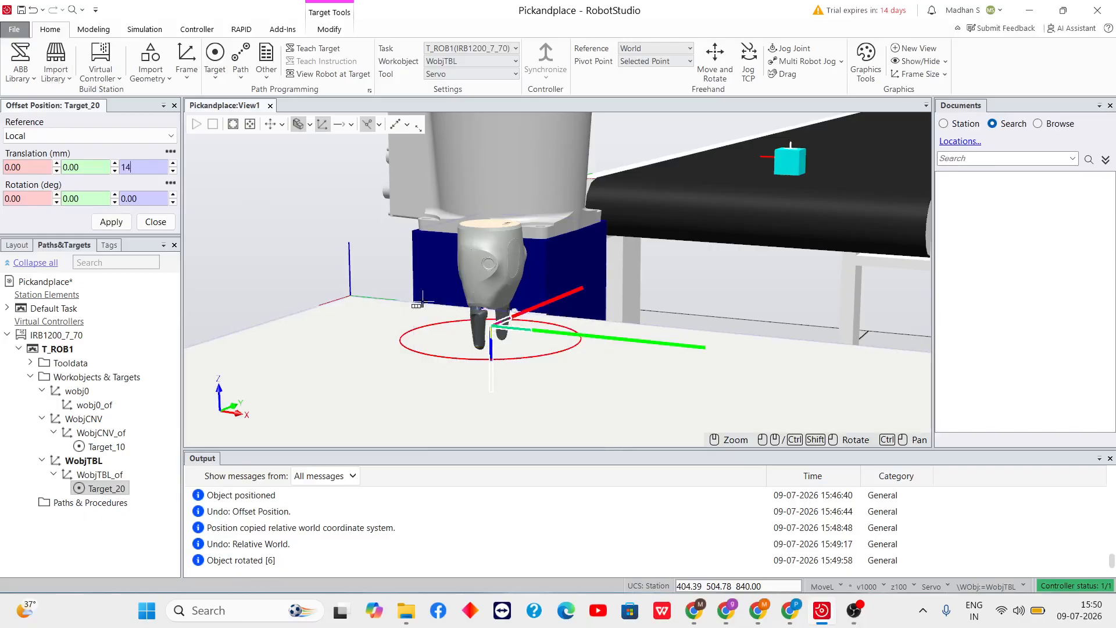
pyautogui.click(121, 224)
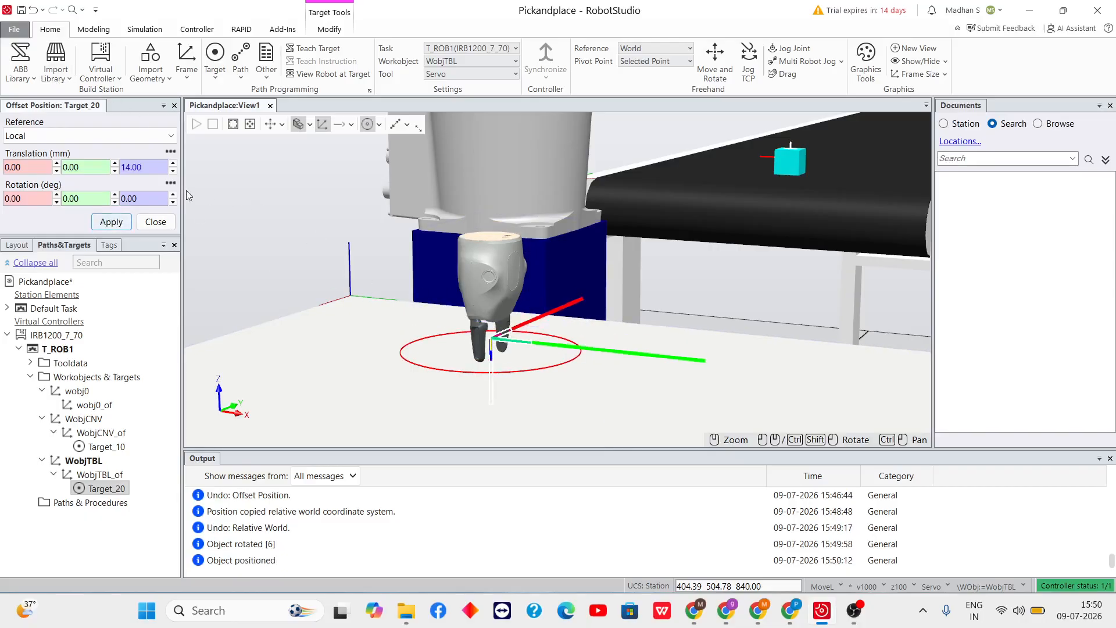
pyautogui.click(156, 221)
pyautogui.click(72, 475)
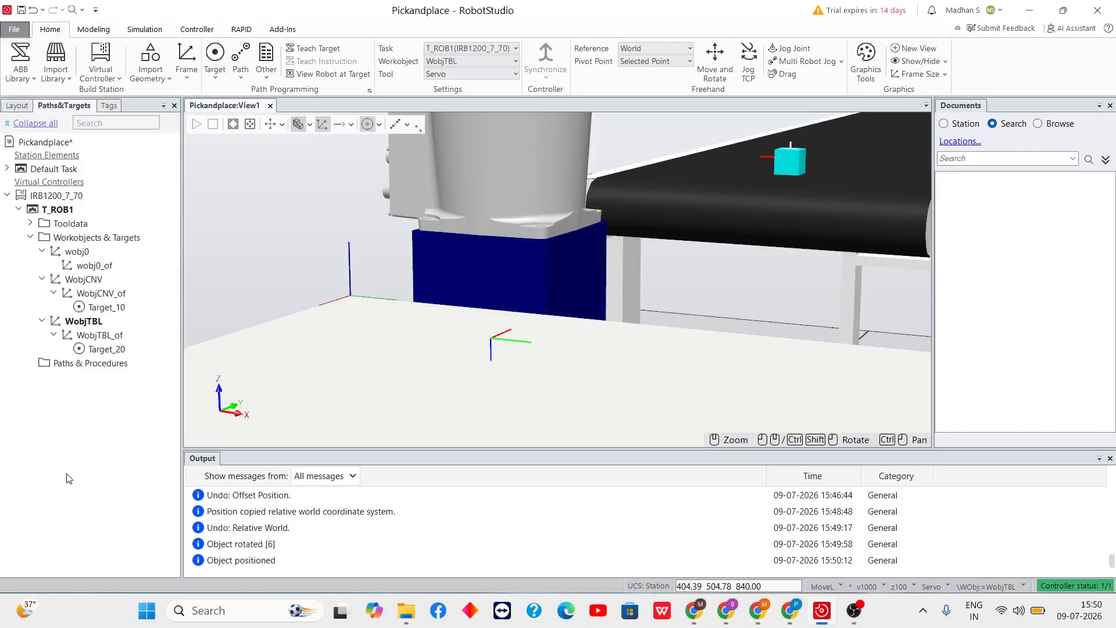
# Compare the gripper previews at Target_20 on the table and at Target_10 around the box on the conveyor
pyautogui.click(113, 351)
pyautogui.scroll(-5, 589, 274)
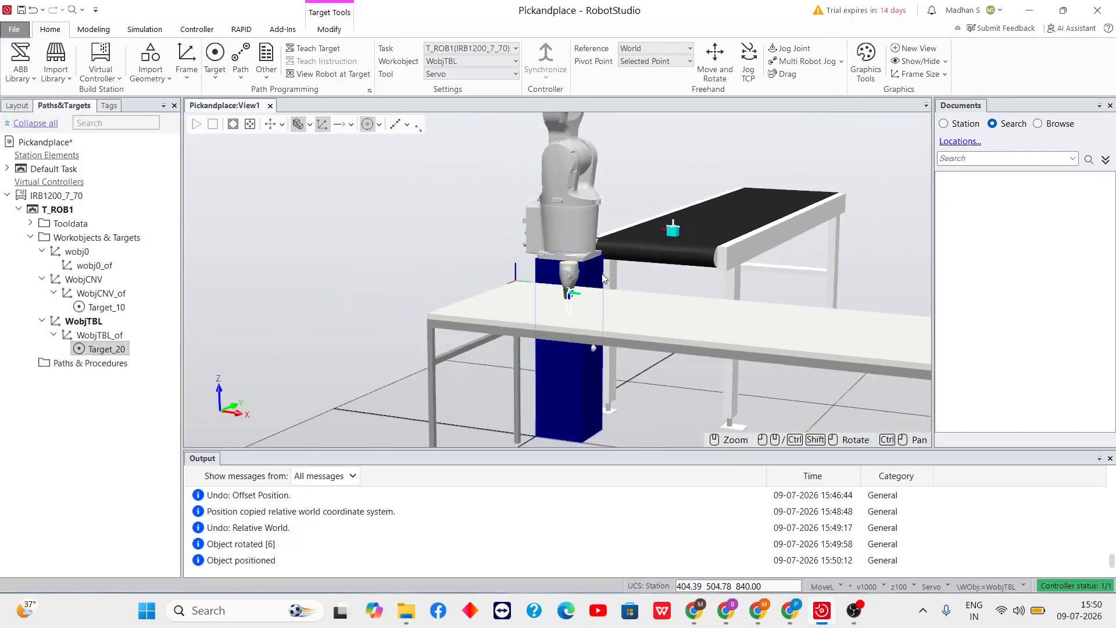
pyautogui.keyDown('ctrl'); pyautogui.keyDown('shift'); pyautogui.moveTo(494, 216); pyautogui.dragTo(456, 216); pyautogui.keyUp('shift'); pyautogui.keyUp('ctrl')
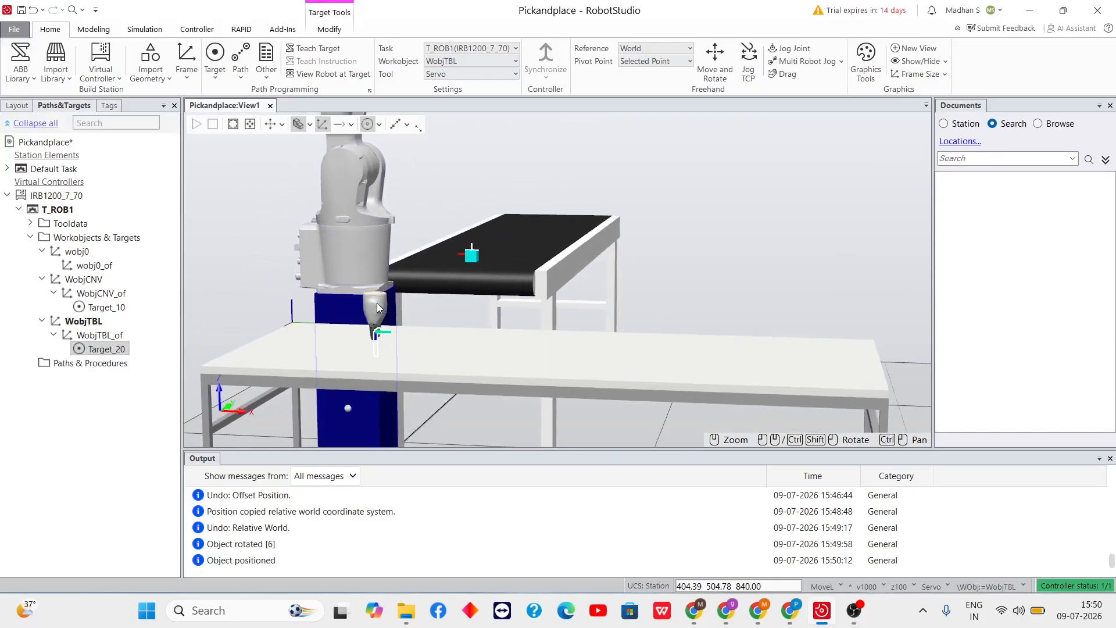
pyautogui.scroll(2, 377, 306)
pyautogui.scroll(2, 377, 306)
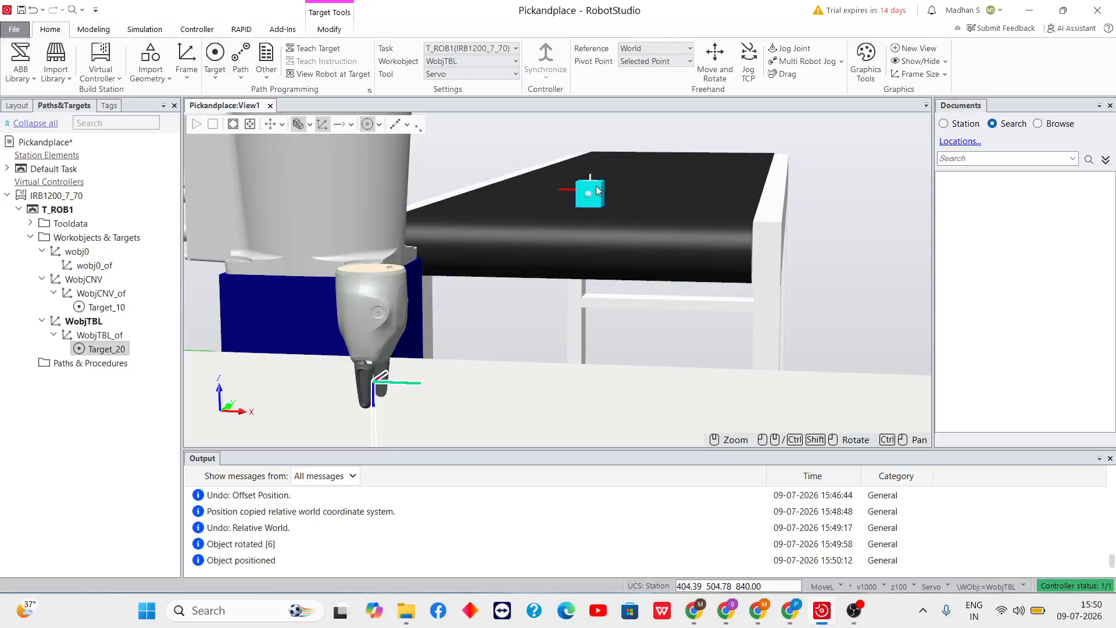
pyautogui.click(109, 308)
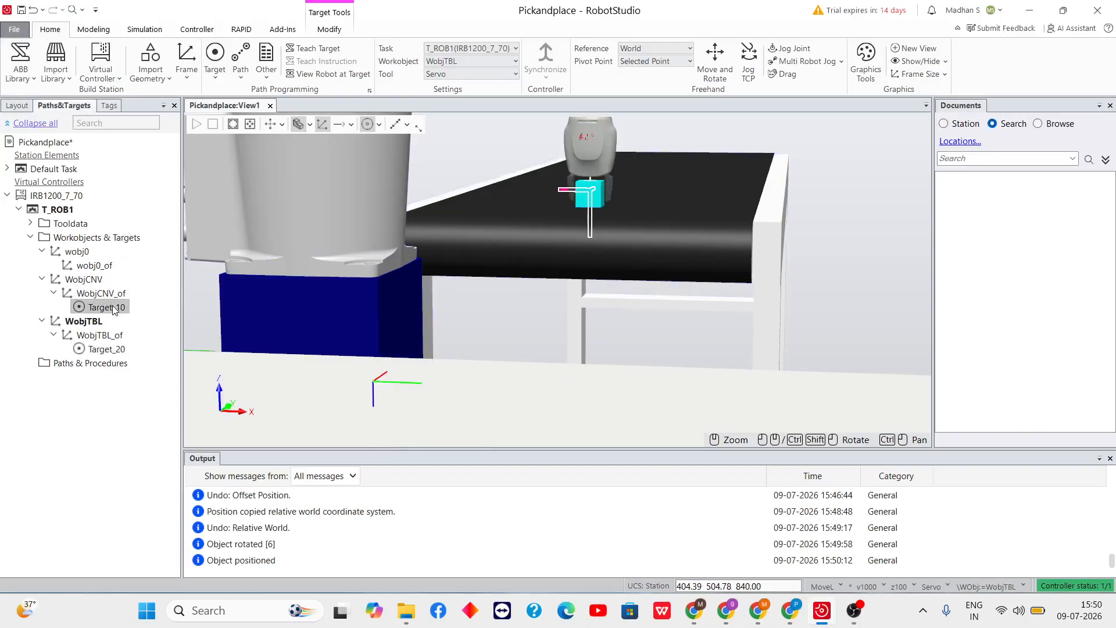
pyautogui.click(105, 349)
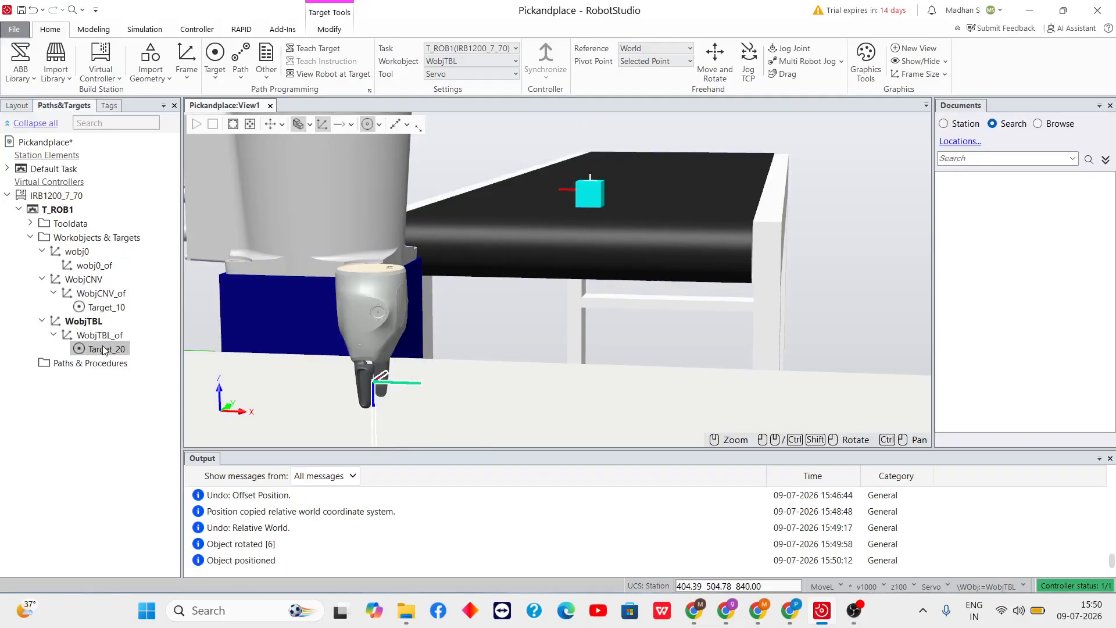
pyautogui.click(112, 309)
pyautogui.click(119, 348)
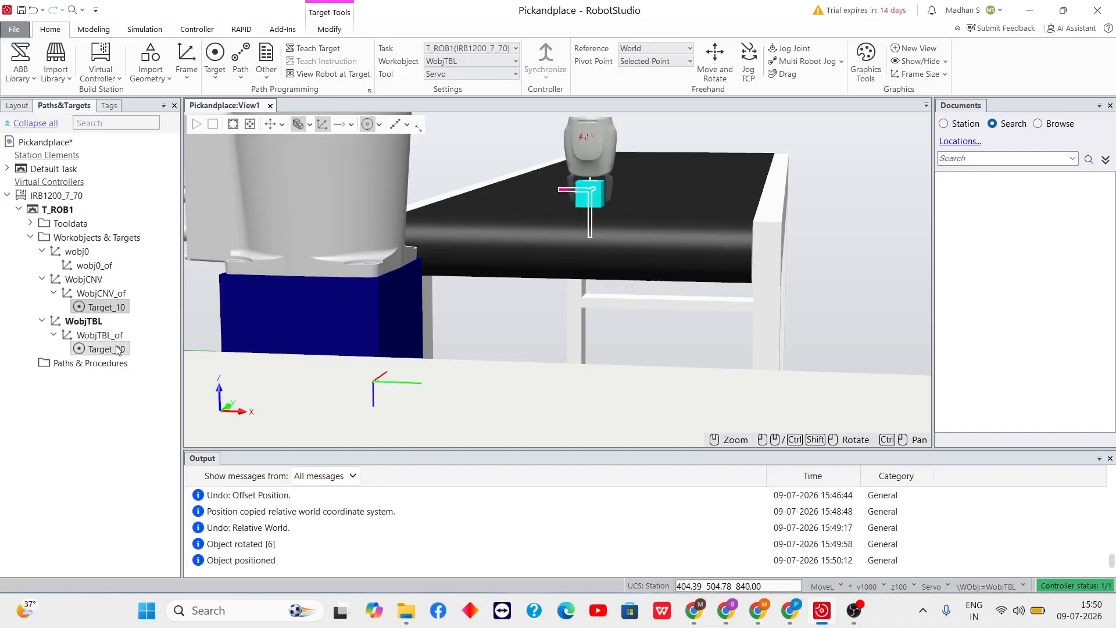
pyautogui.click(114, 293)
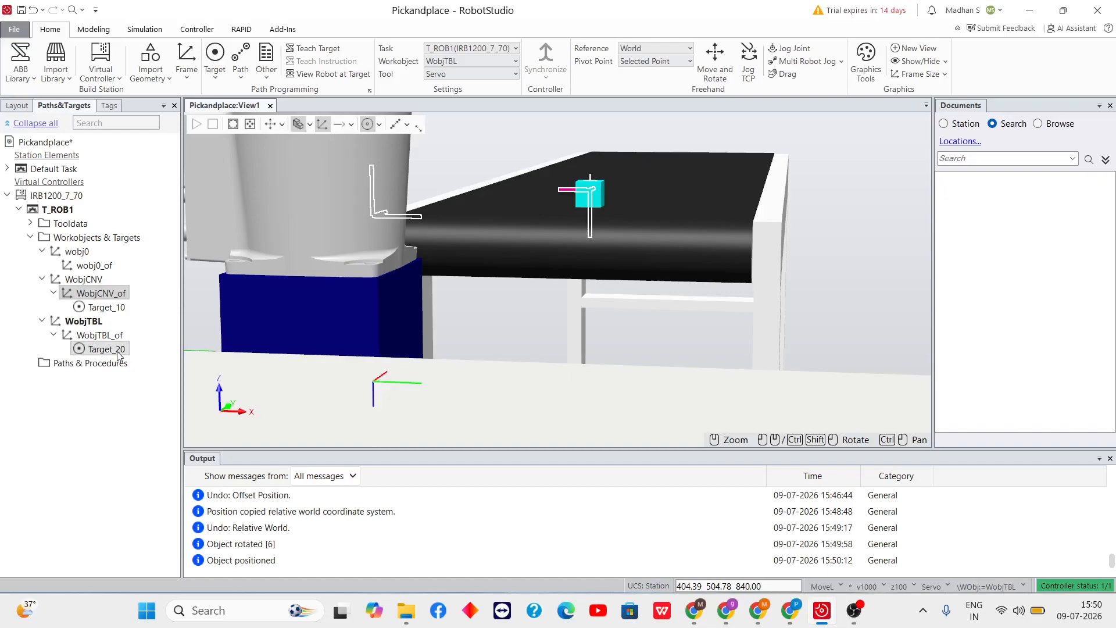
pyautogui.click(121, 351)
pyautogui.click(111, 308)
pyautogui.click(108, 348)
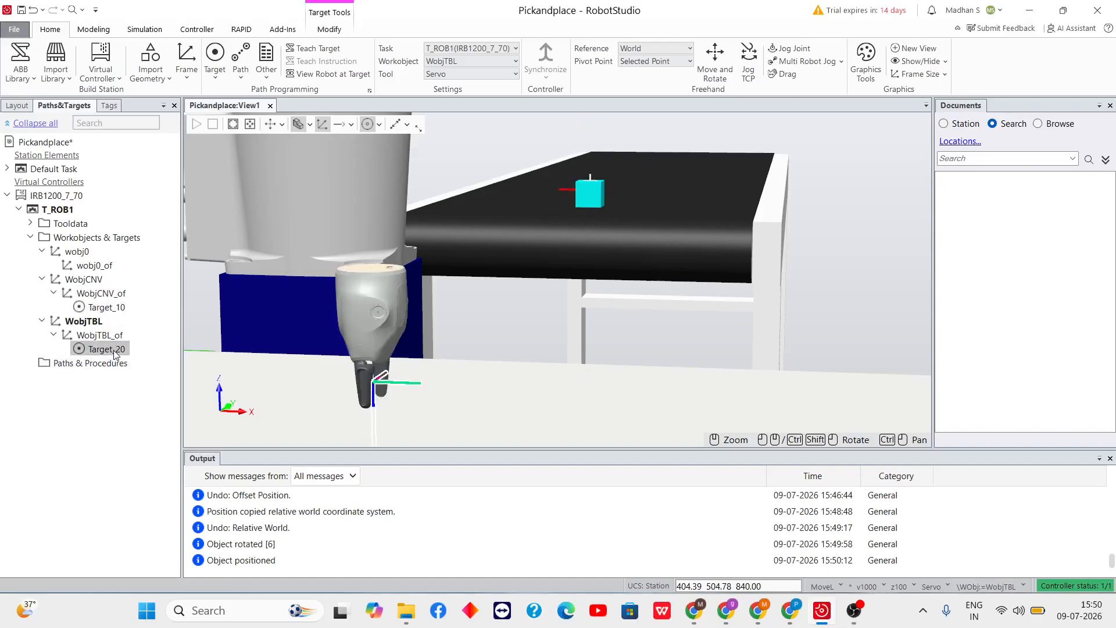
pyautogui.click(91, 446)
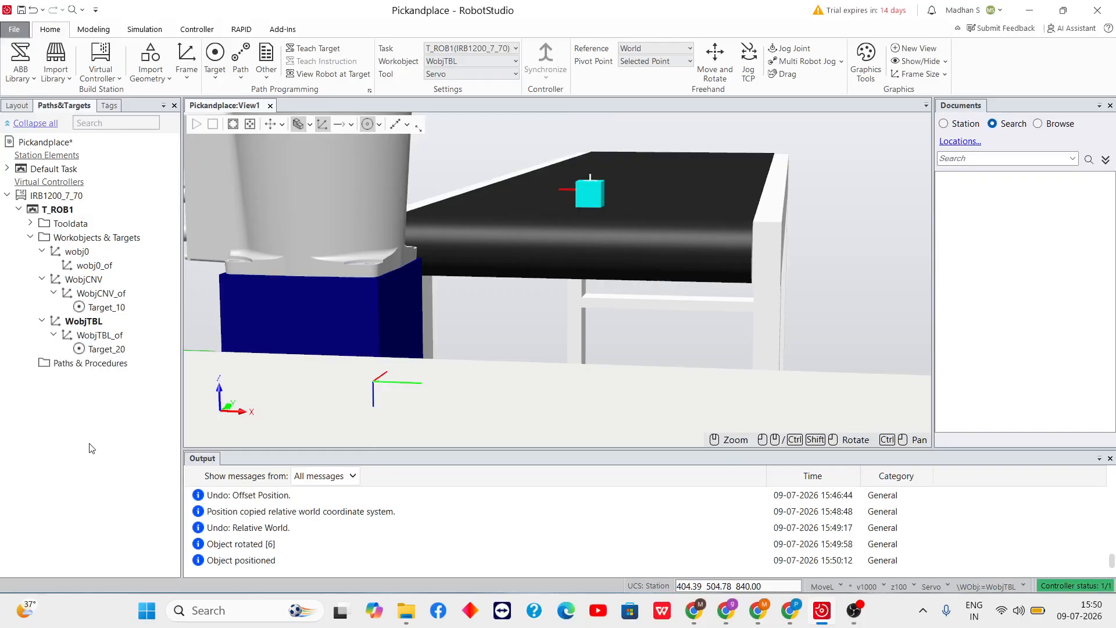
pyautogui.scroll(-3, 546, 193)
pyautogui.keyDown('ctrl'); pyautogui.keyDown('shift'); pyautogui.moveTo(748, 170); pyautogui.dragTo(513, 176); pyautogui.keyUp('shift'); pyautogui.keyUp('ctrl')
pyautogui.scroll(3, 578, 244)
pyautogui.scroll(1, 578, 244)
pyautogui.click(106, 307)
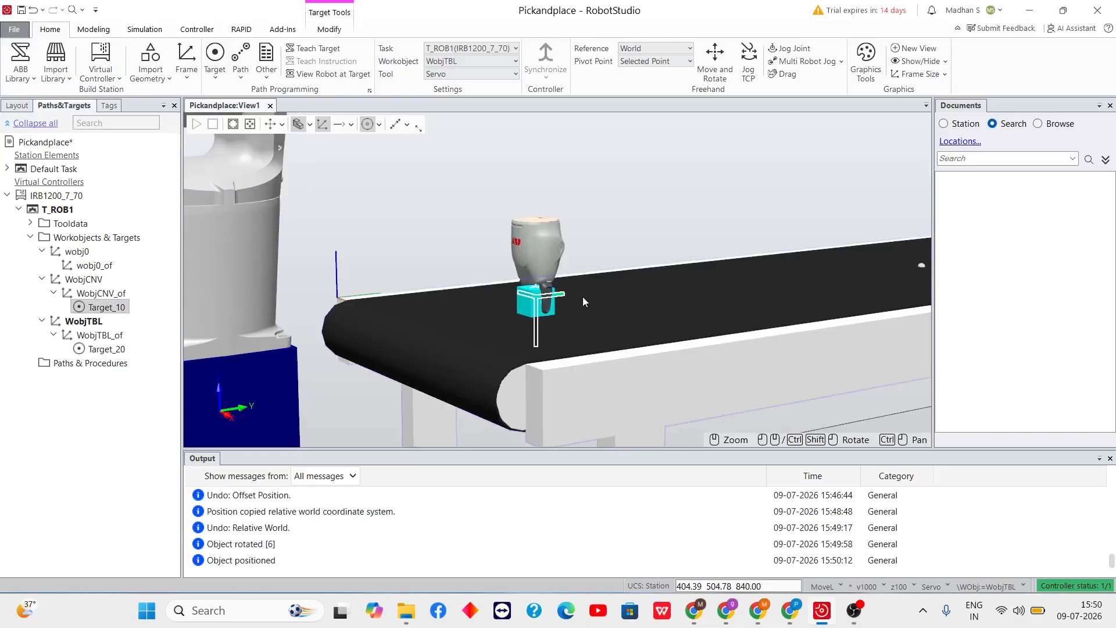
pyautogui.scroll(2, 590, 246)
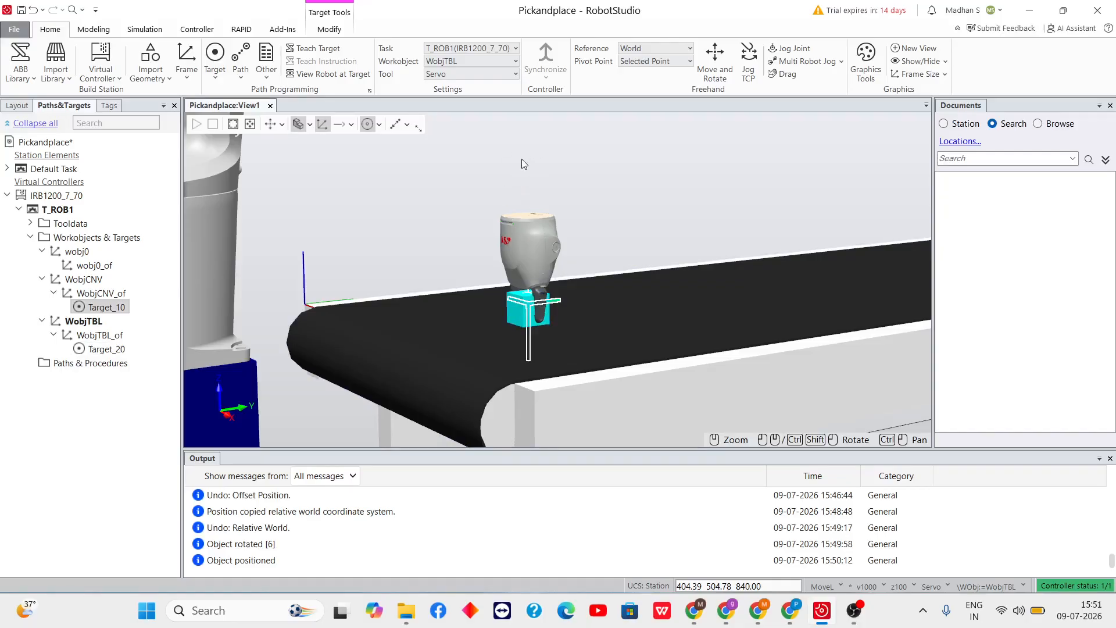
# Try duplicating Target_10 once with a linear offset of 14 mm along World Z, and discard the copy
pyautogui.rightClick(108, 307)
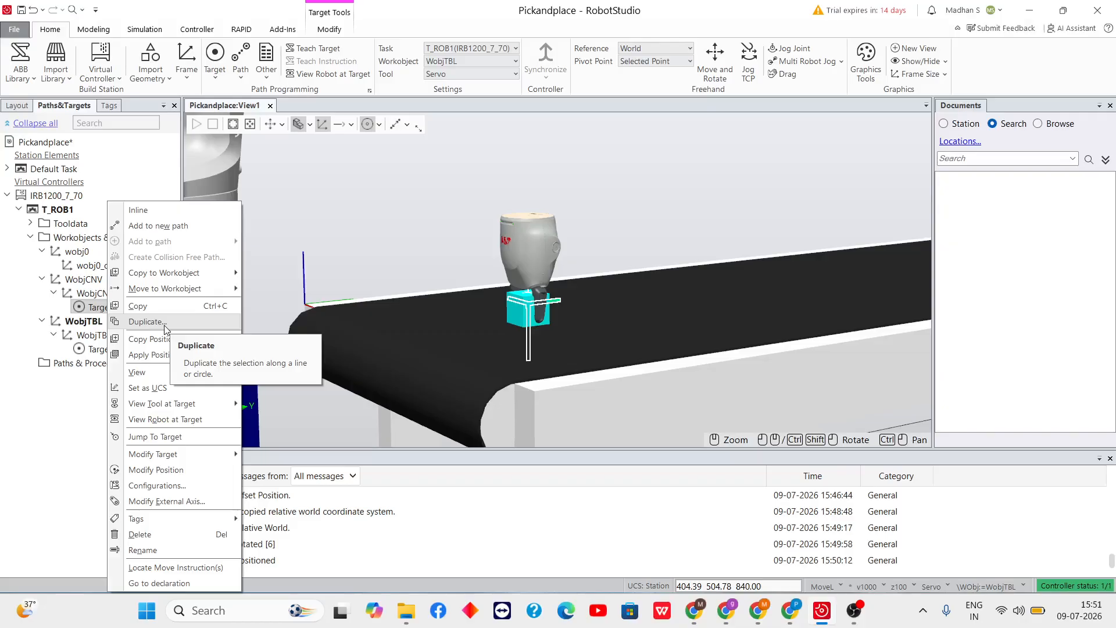
pyautogui.click(147, 321)
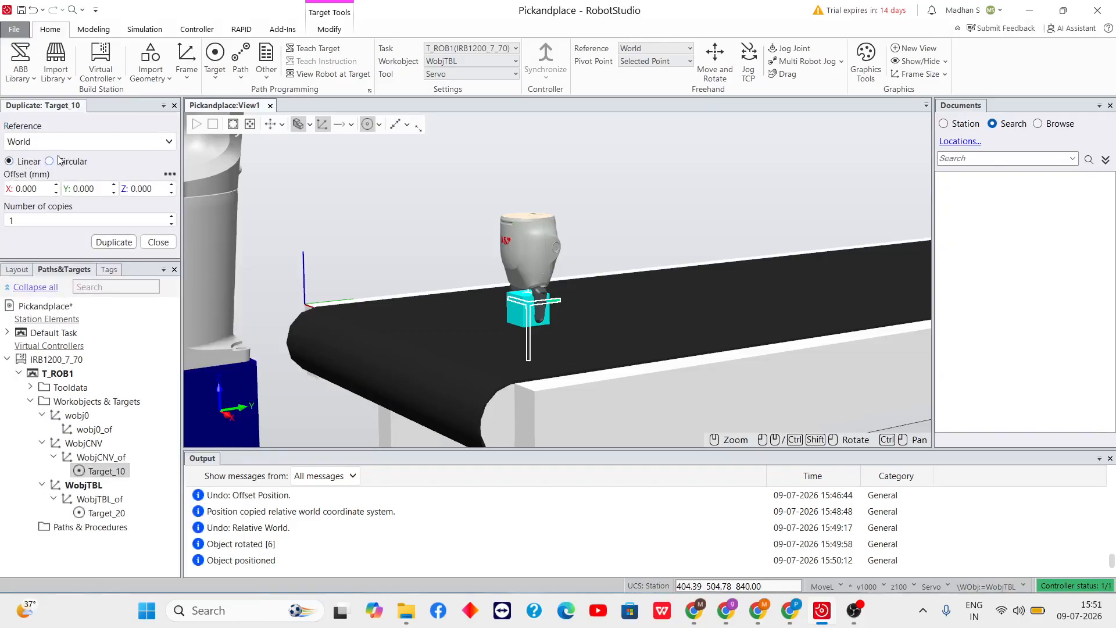
pyautogui.click(156, 192)
pyautogui.write('14')
pyautogui.click(114, 243)
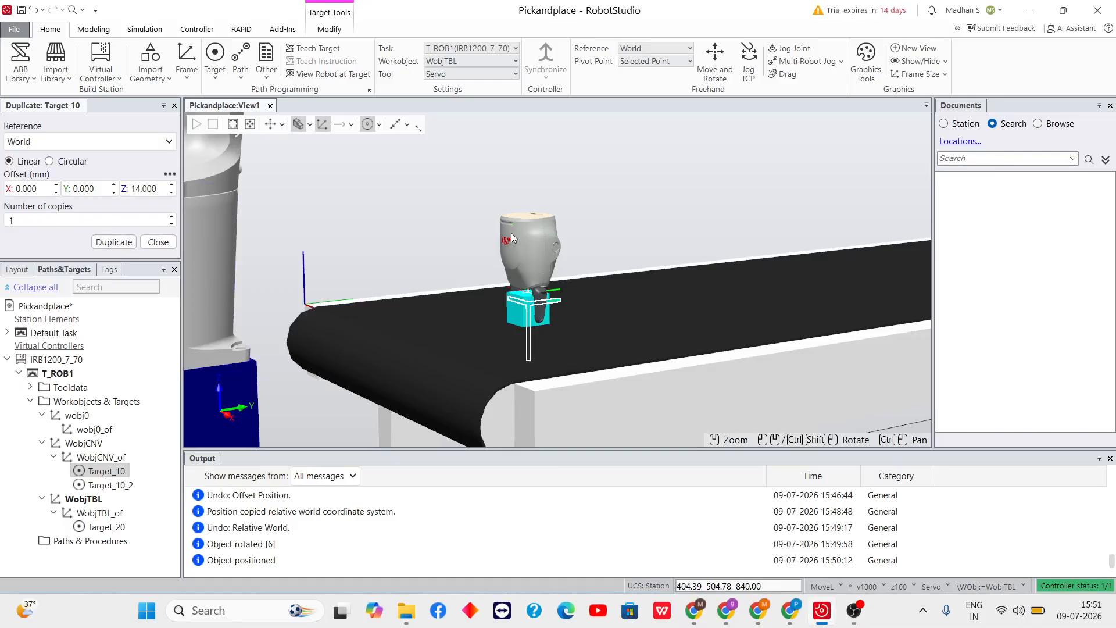
pyautogui.scroll(-5, 512, 213)
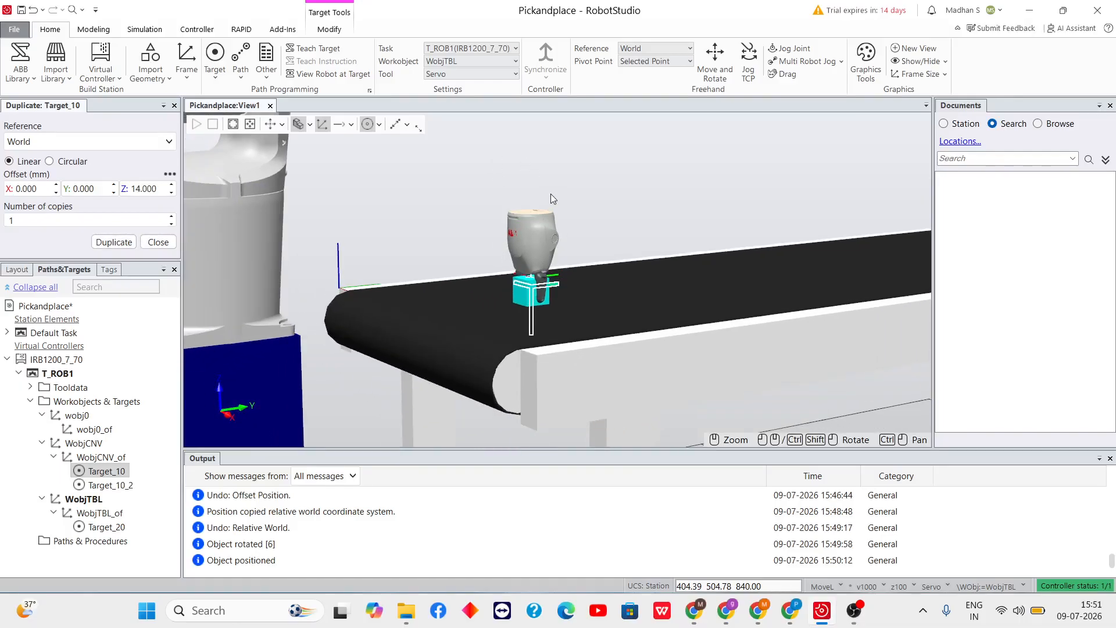
pyautogui.scroll(-6, 552, 192)
pyautogui.scroll(3, 556, 169)
pyautogui.scroll(5, 547, 219)
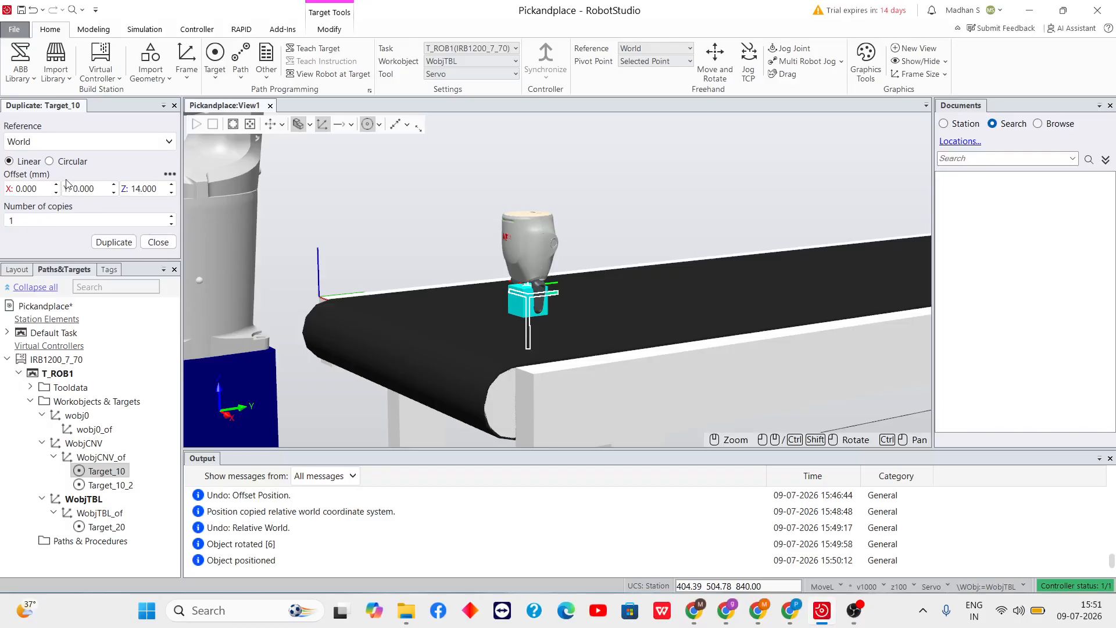
pyautogui.click(107, 145)
pyautogui.click(106, 145)
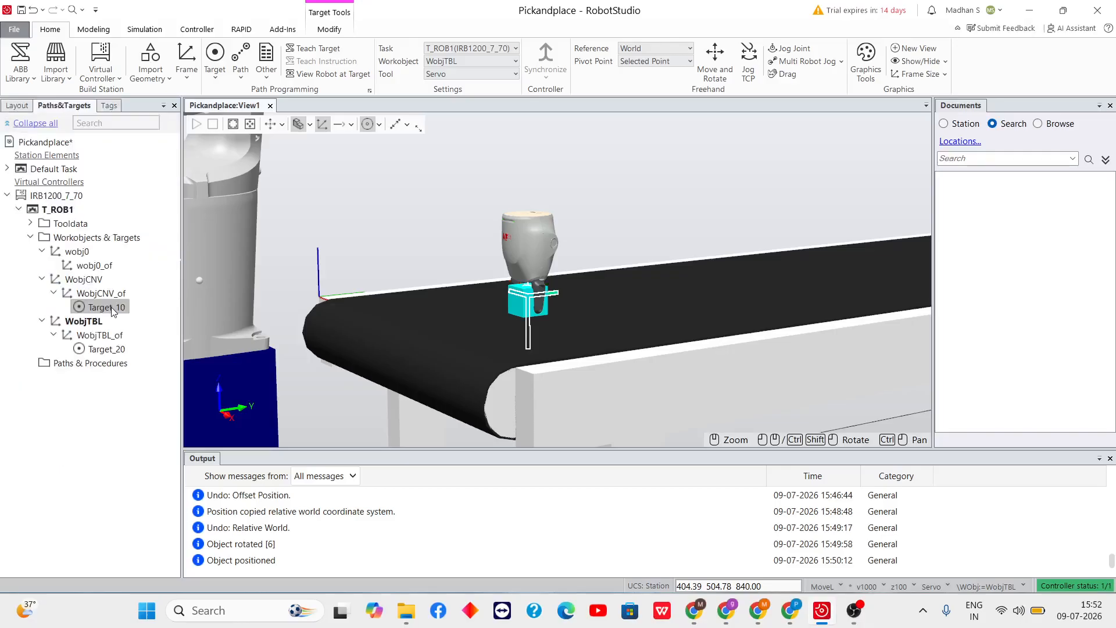
# Duplicate Target_10 once with a linear offset of 200 mm along World Z
pyautogui.rightClick(112, 311)
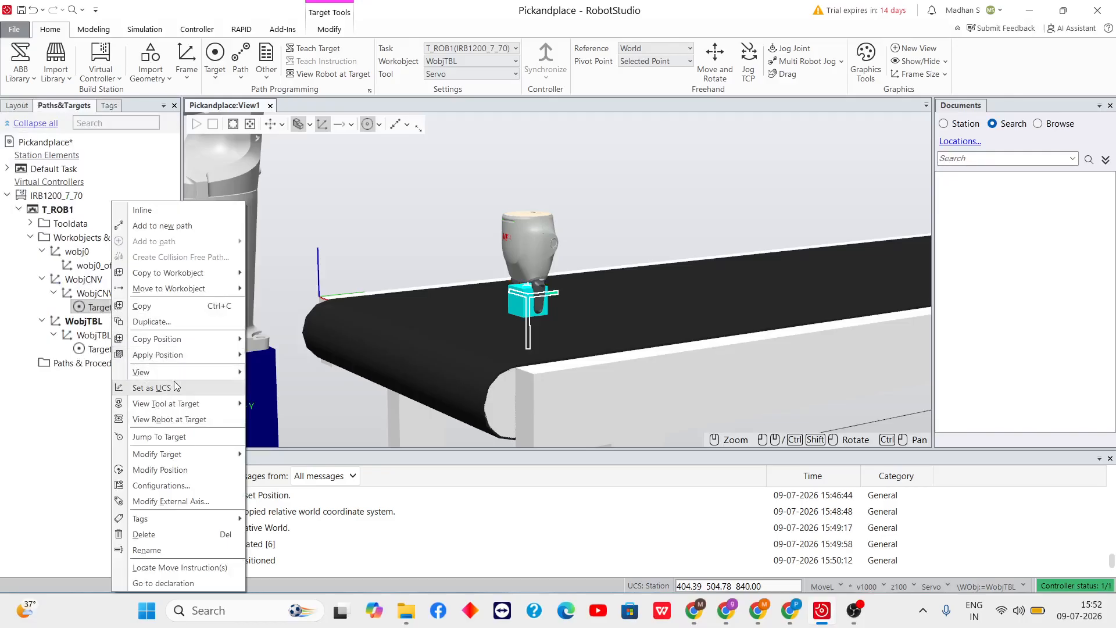
pyautogui.click(151, 321)
pyautogui.doubleClick(152, 189)
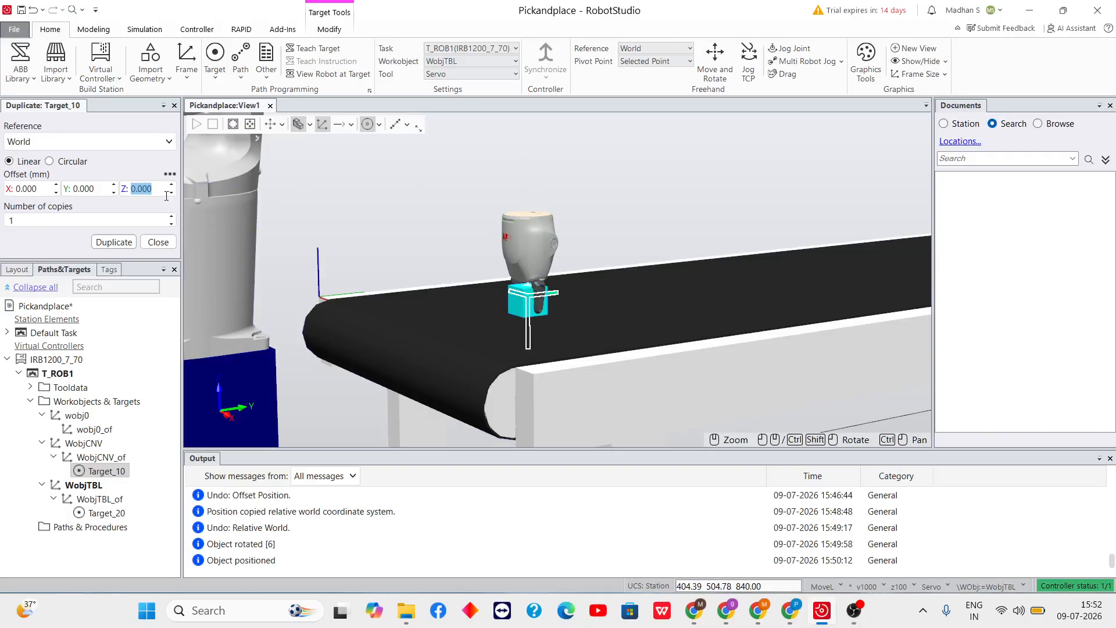
pyautogui.write('2')
pyautogui.click(118, 243)
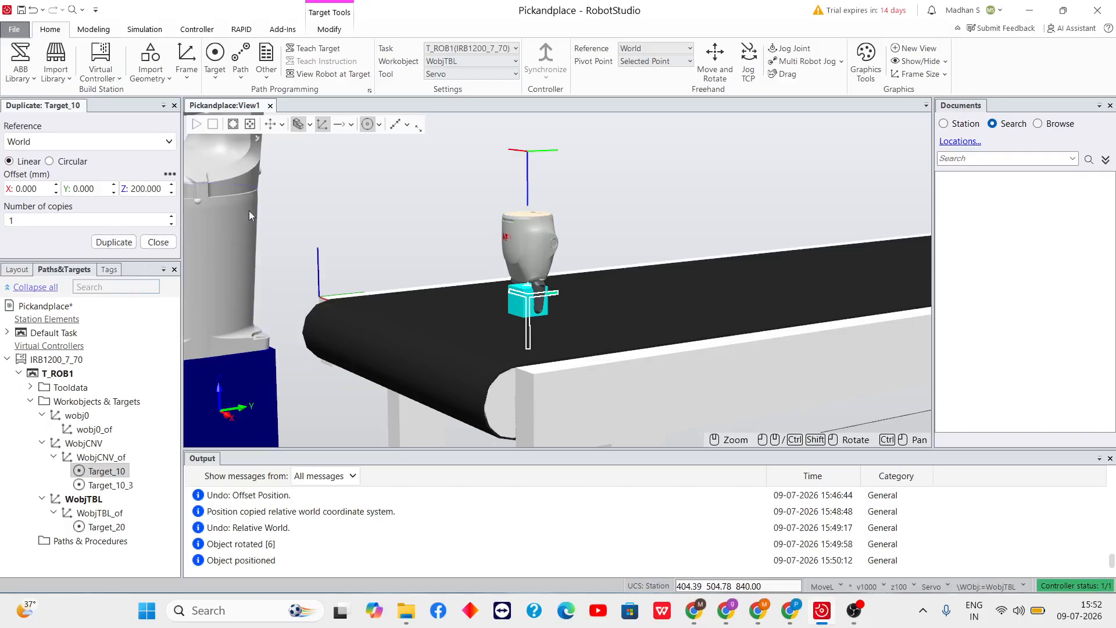
# Start creating a joint target in T_ROB1 and name it Home
pyautogui.scroll(-6, 535, 171)
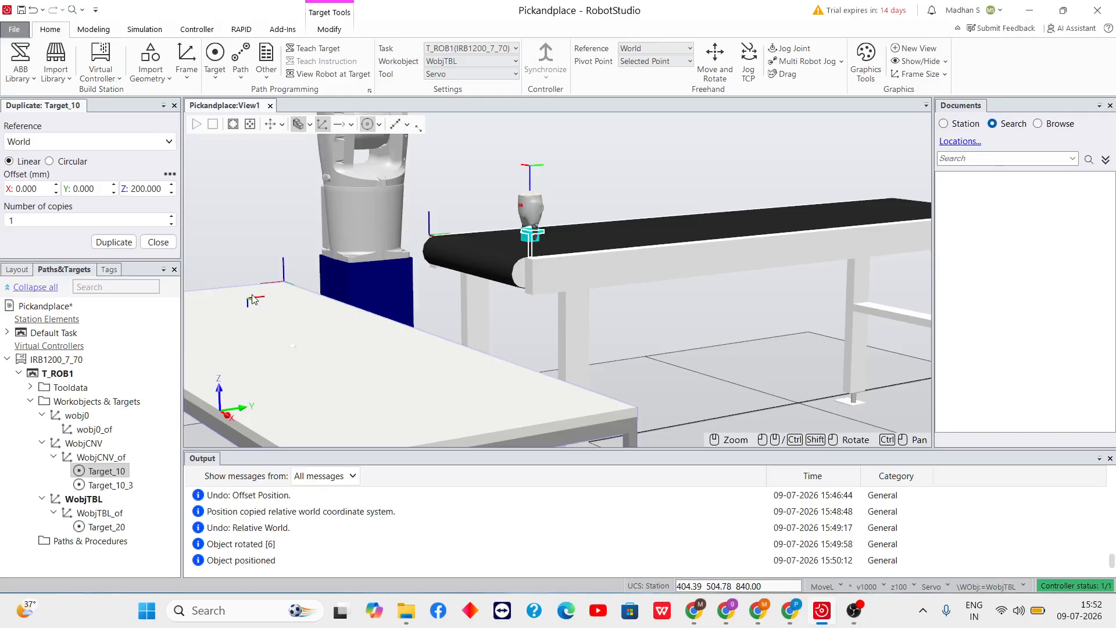
pyautogui.keyDown('ctrl'); pyautogui.keyDown('shift'); pyautogui.moveTo(253, 300); pyautogui.dragTo(765, 203); pyautogui.keyUp('shift'); pyautogui.keyUp('ctrl')
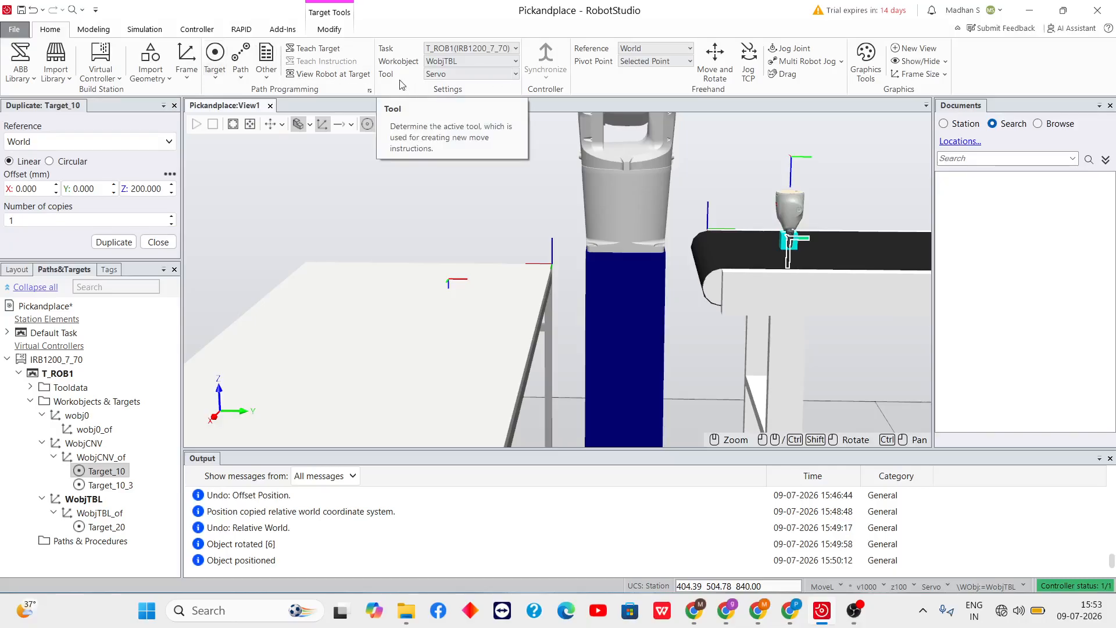
pyautogui.click(219, 84)
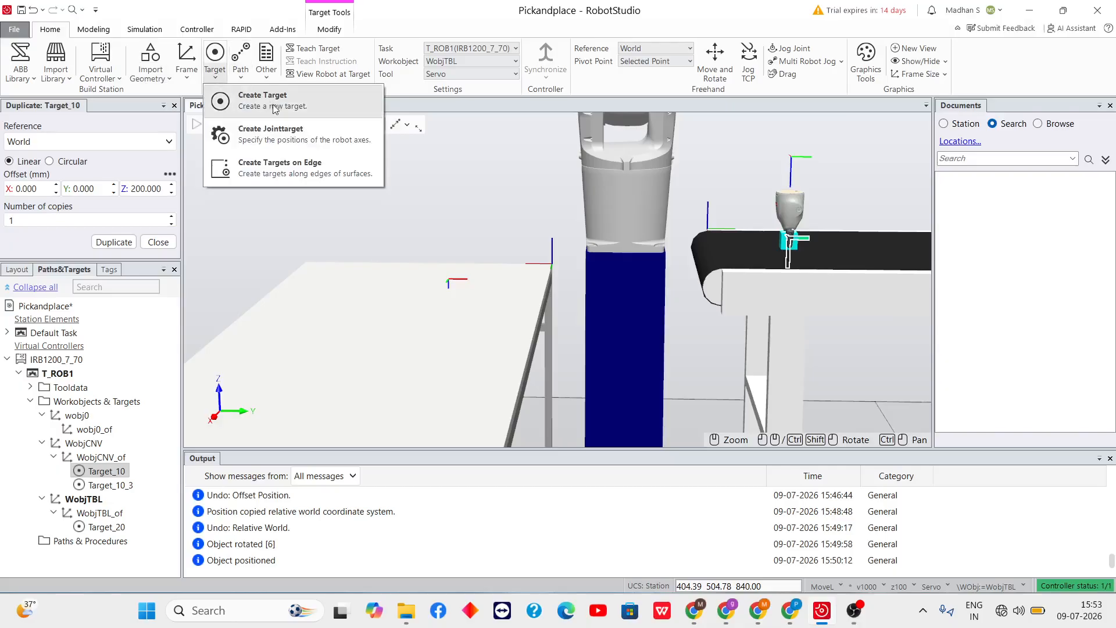
pyautogui.click(276, 137)
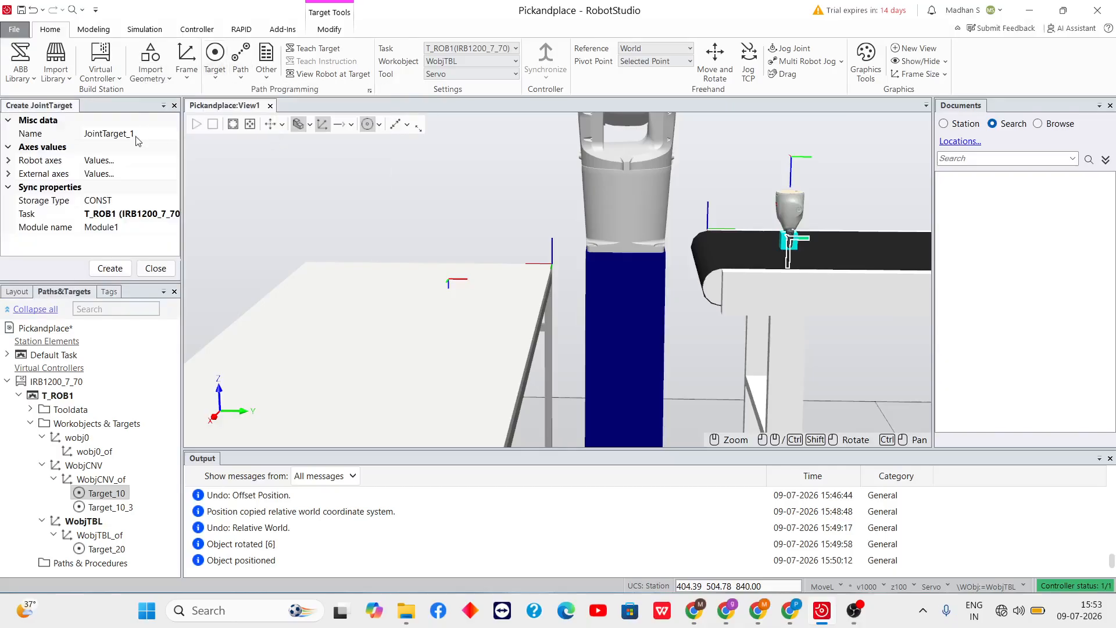
pyautogui.click(136, 135)
pyautogui.moveTo(135, 134); pyautogui.dragTo(85, 132)
pyautogui.press('BackSpace')
pyautogui.write('Home')
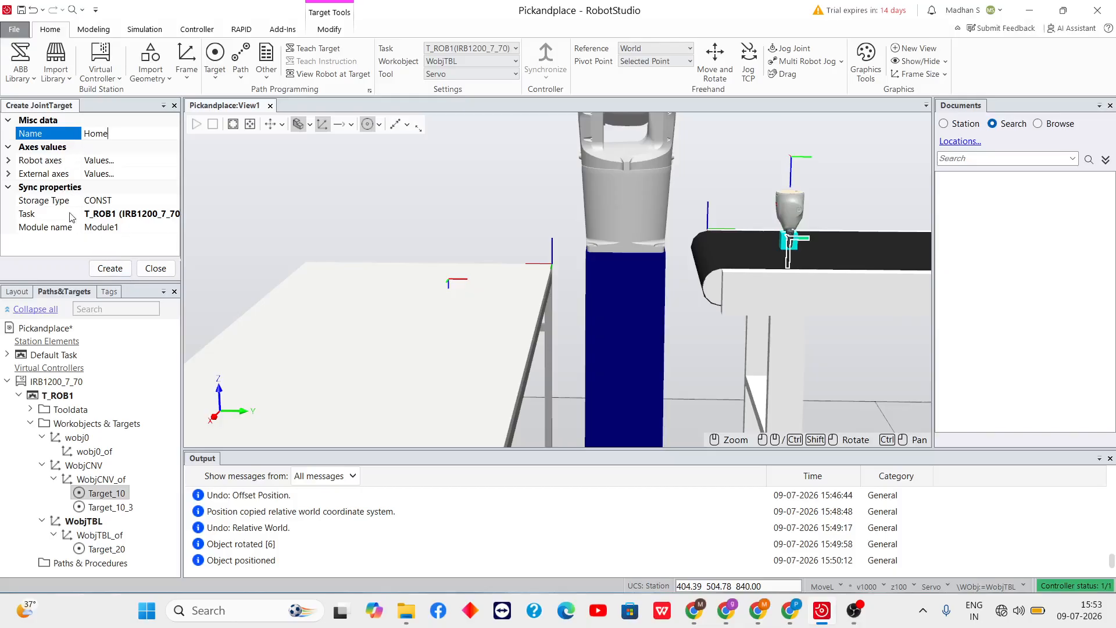
# Set the fifth robot axis of the Home joint target to 90 degrees and create the target
pyautogui.click(8, 160)
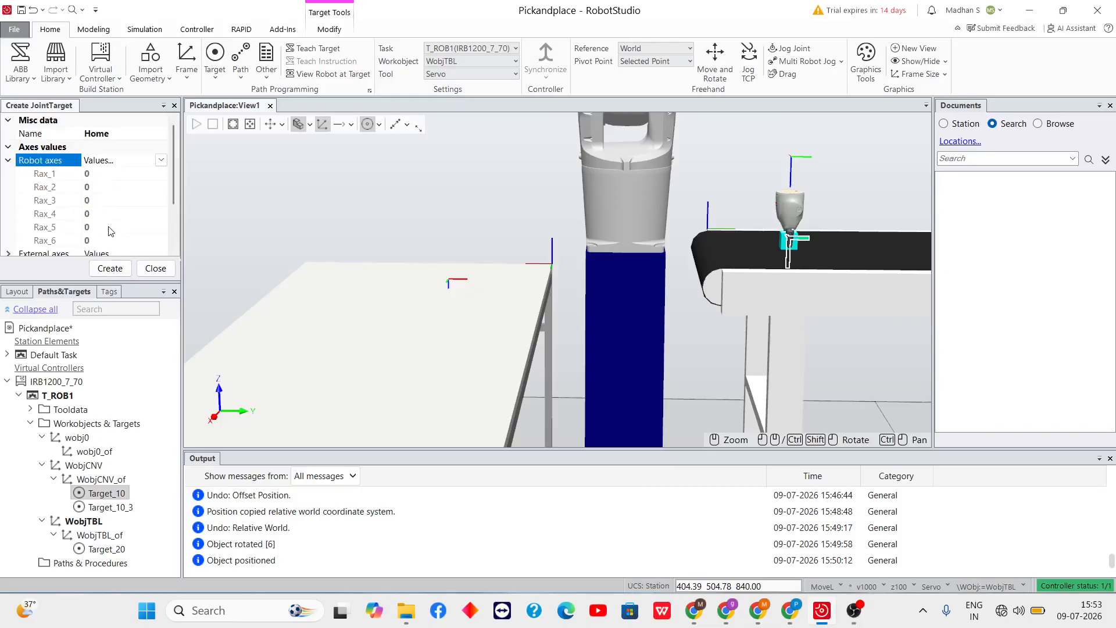
pyautogui.scroll(-2, 110, 233)
pyautogui.click(101, 159)
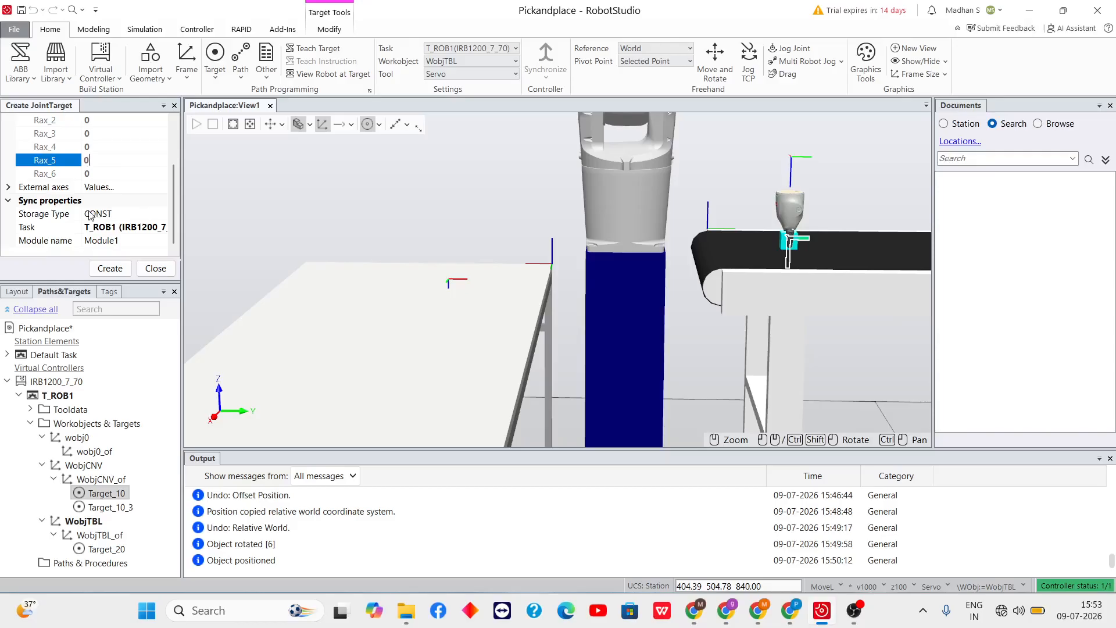
pyautogui.scroll(2, 26, 191)
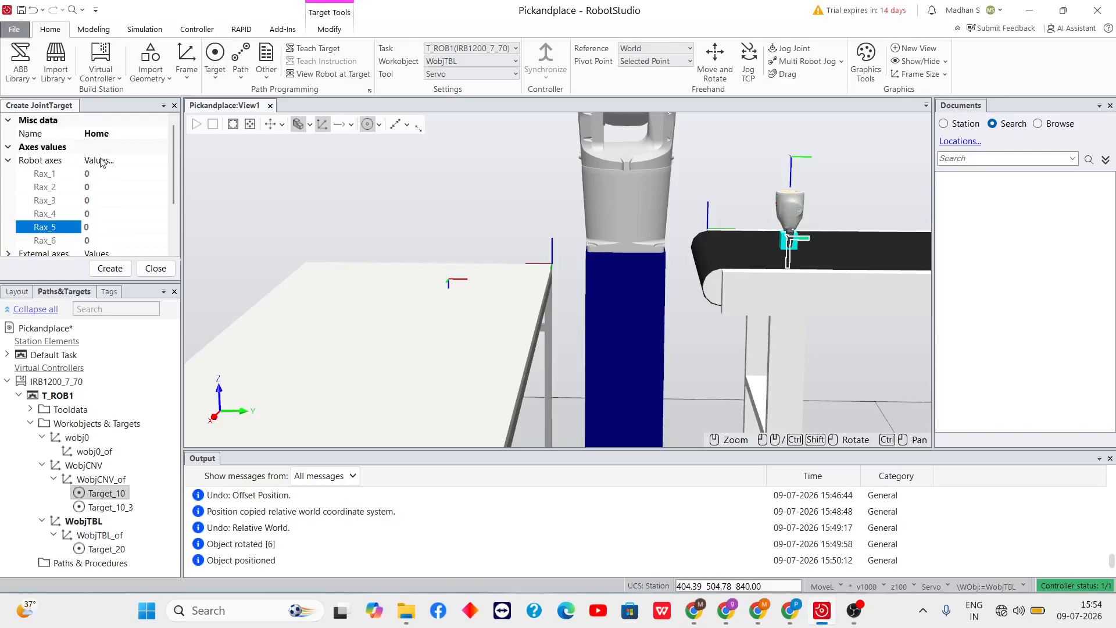
pyautogui.click(63, 162)
pyautogui.click(10, 160)
pyautogui.click(10, 160)
pyautogui.click(10, 159)
pyautogui.click(10, 160)
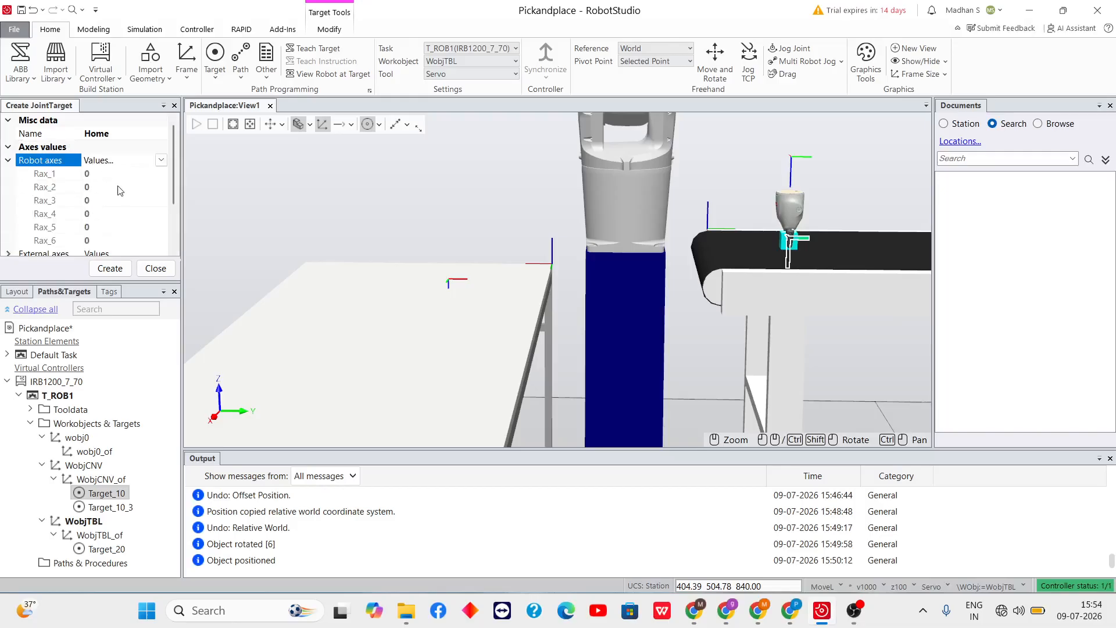
pyautogui.click(161, 160)
pyautogui.press('BackSpace')
pyautogui.press('BackSpace')
pyautogui.press('BackSpace')
pyautogui.press('BackSpace')
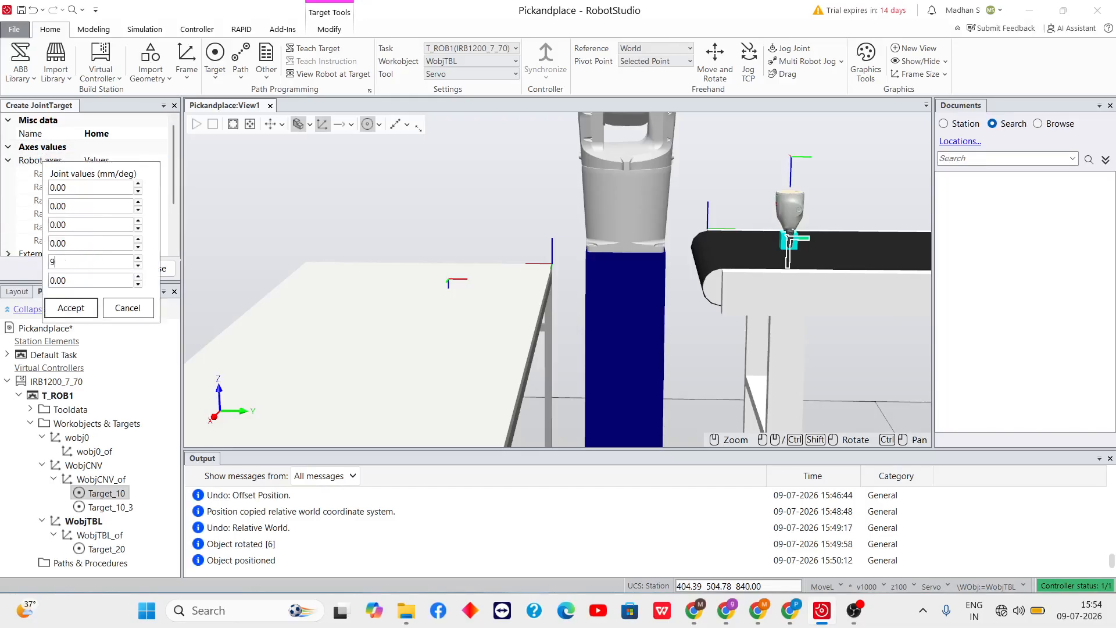
pyautogui.click(70, 308)
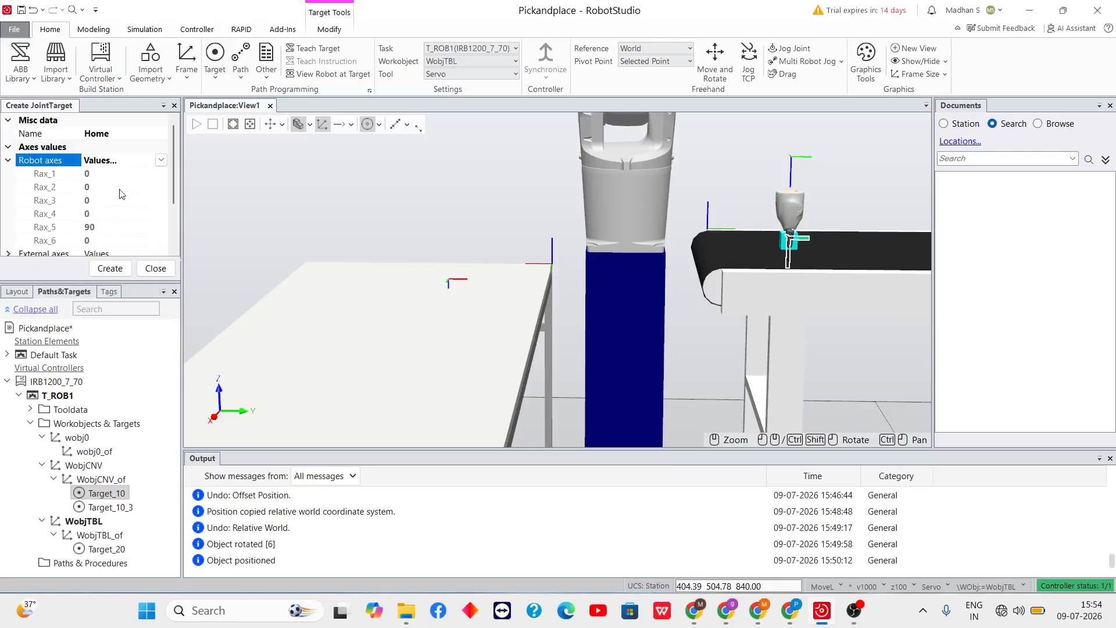
pyautogui.click(109, 269)
pyautogui.keyDown('ctrl'); pyautogui.keyDown('shift'); pyautogui.moveTo(592, 233); pyautogui.dragTo(637, 193); pyautogui.keyUp('shift'); pyautogui.keyUp('ctrl')
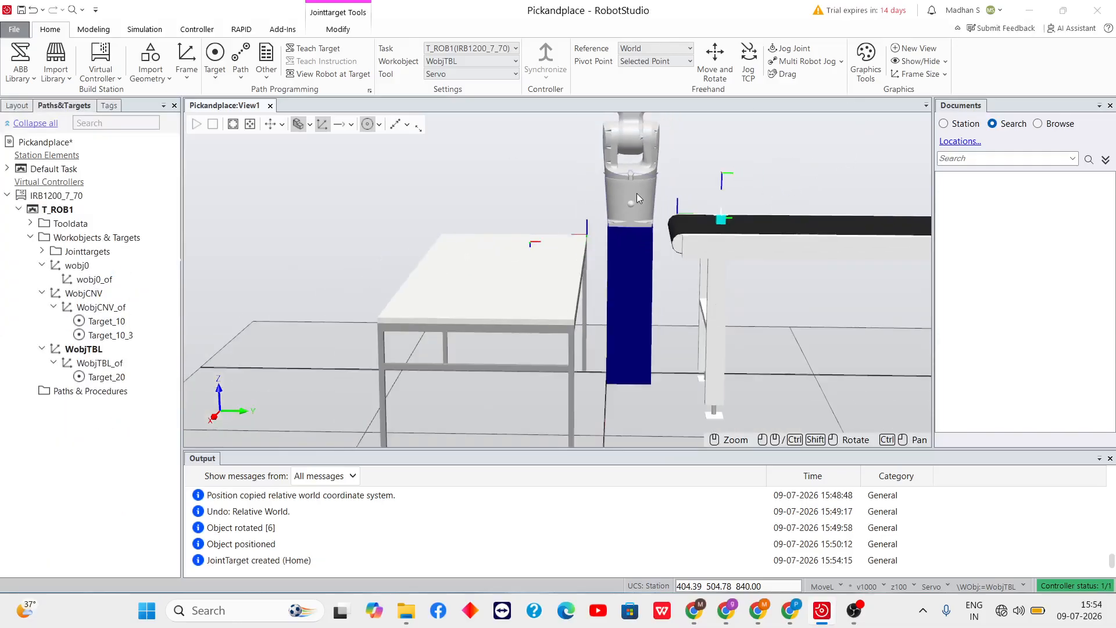
pyautogui.scroll(-5, 636, 193)
pyautogui.scroll(6, 636, 153)
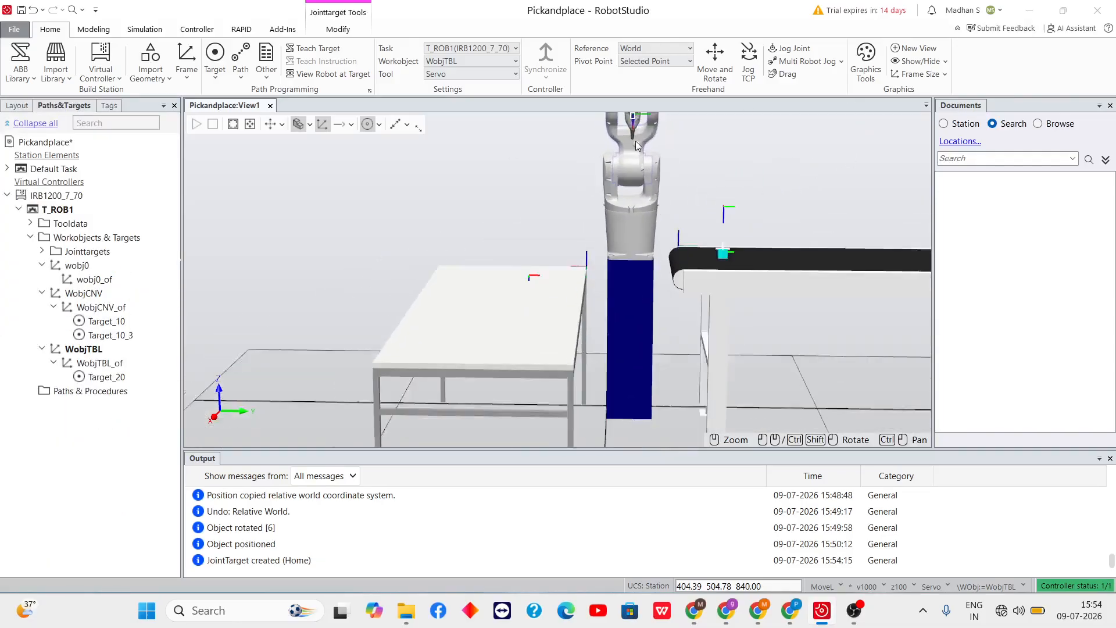
pyautogui.scroll(-3, 637, 145)
pyautogui.keyDown('ctrl'); pyautogui.keyDown('shift'); pyautogui.moveTo(616, 139); pyautogui.dragTo(564, 124); pyautogui.keyUp('shift'); pyautogui.keyUp('ctrl')
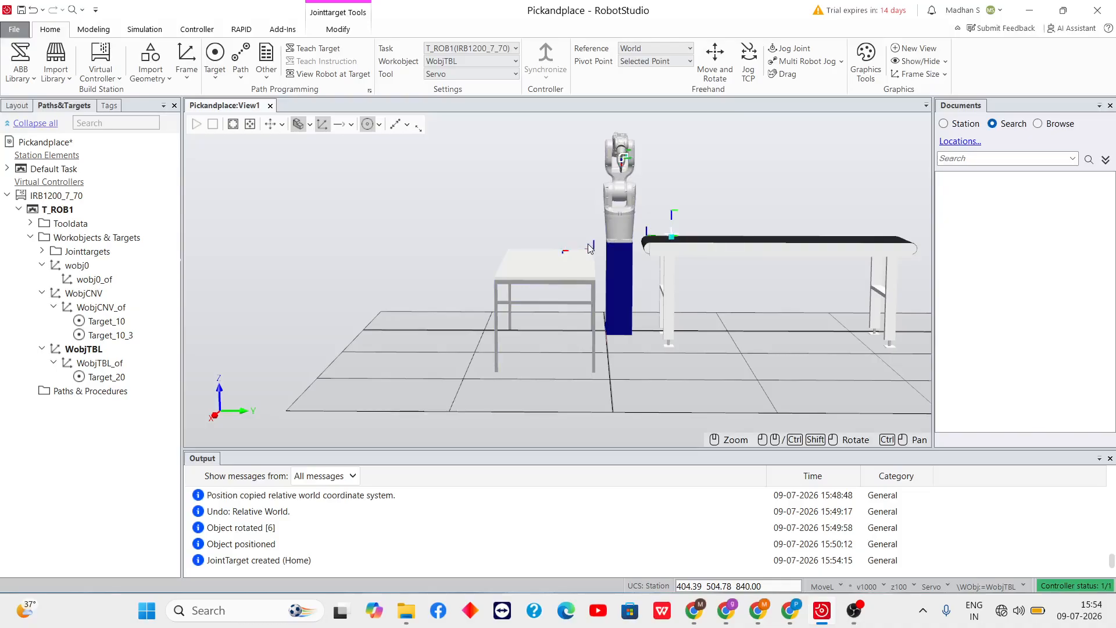
pyautogui.scroll(4, 582, 247)
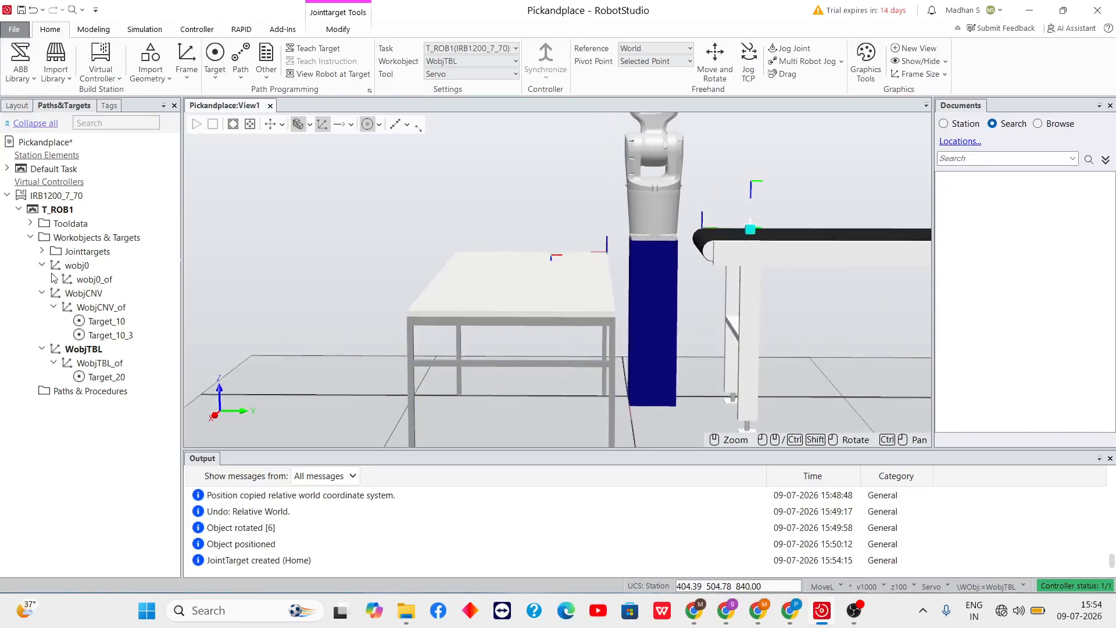
# Reveal Home among the joint targets, collapse wobj0, and preview the gripper at Target_10, Target_10_3 and Target_20
pyautogui.click(43, 251)
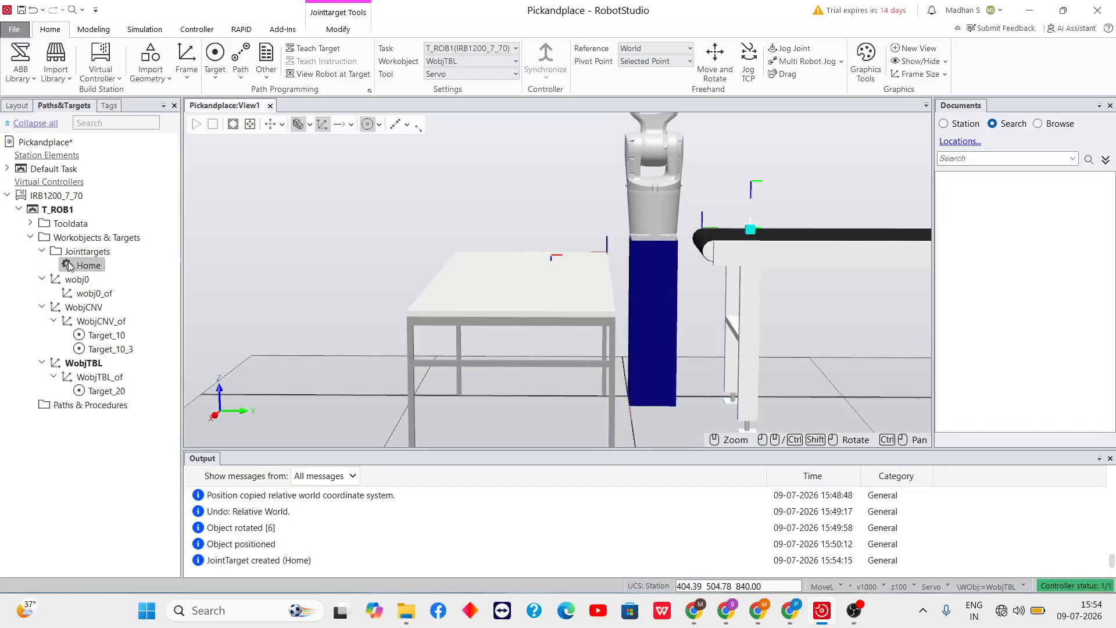
pyautogui.click(43, 280)
pyautogui.click(43, 279)
pyautogui.click(42, 280)
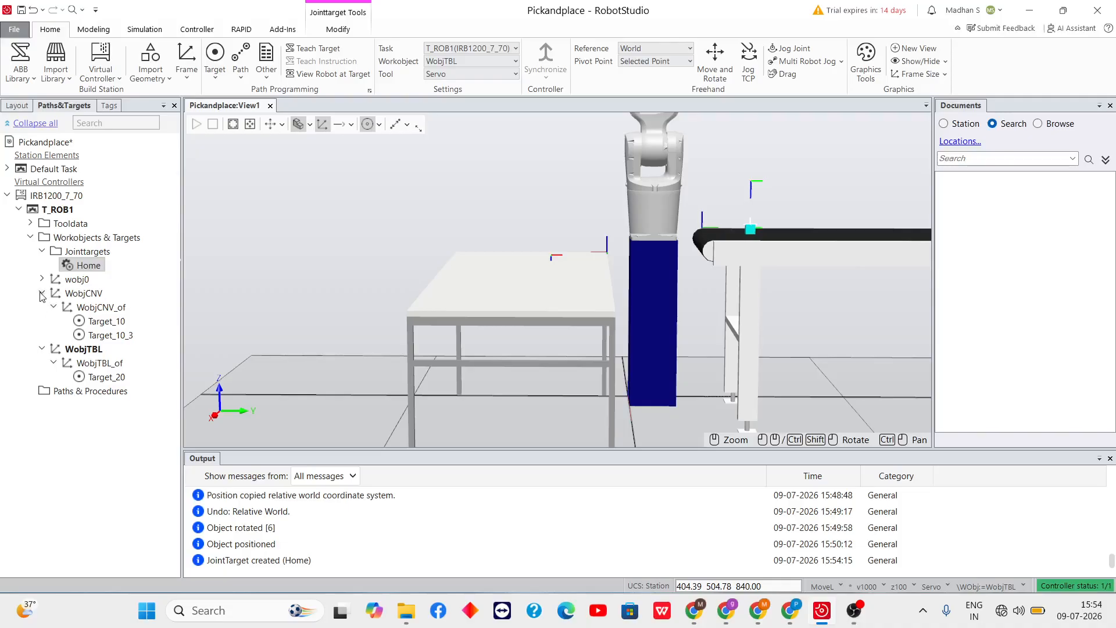
pyautogui.click(54, 307)
pyautogui.click(54, 307)
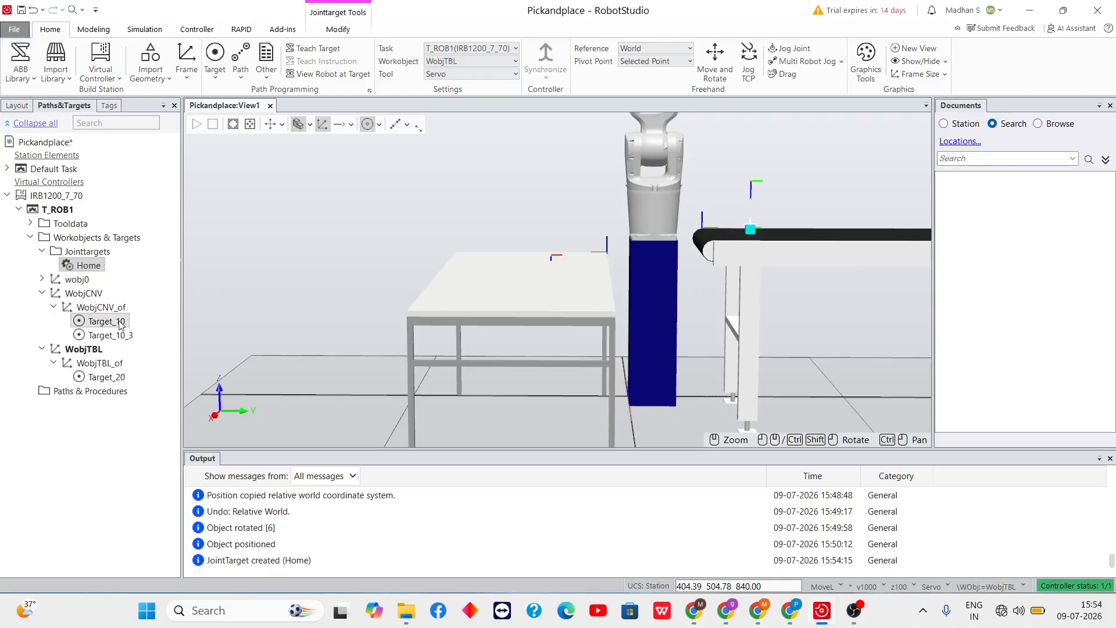
pyautogui.click(105, 321)
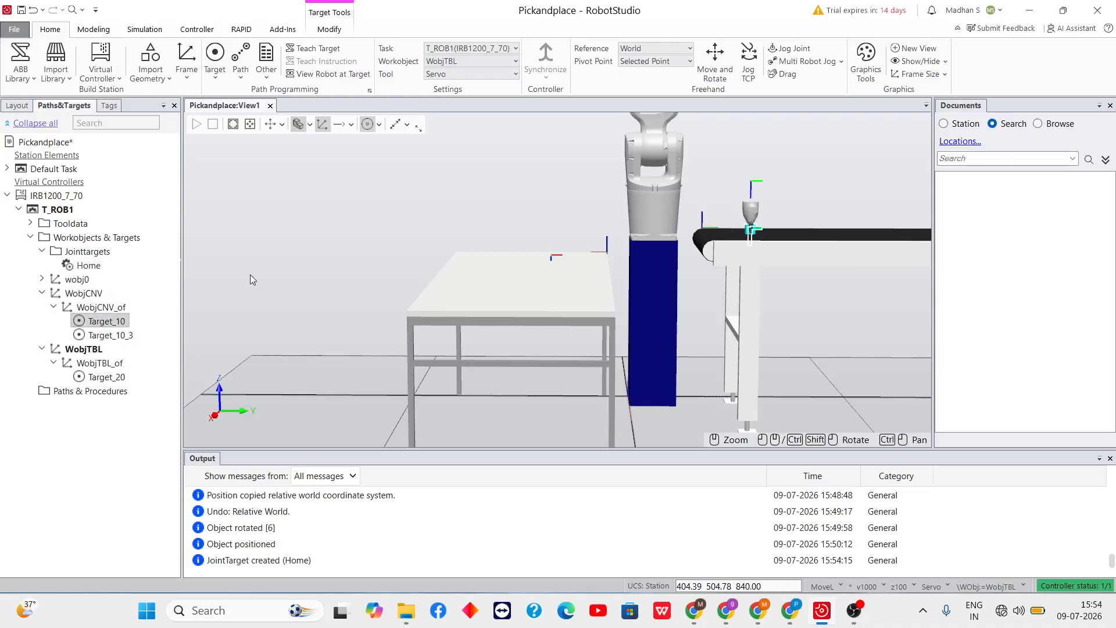
pyautogui.click(127, 335)
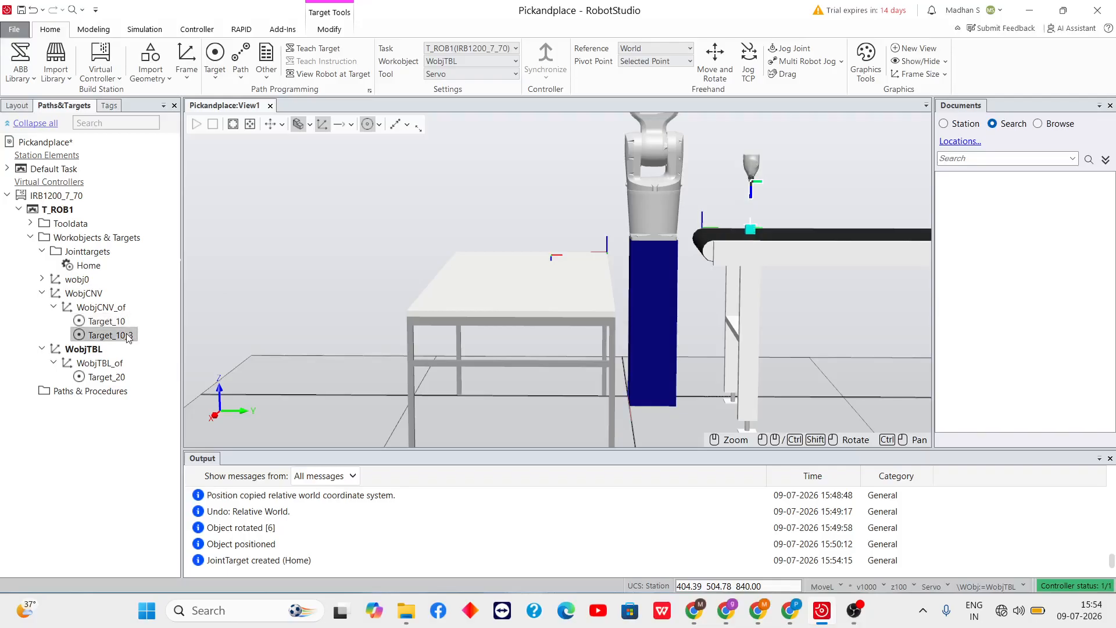
pyautogui.click(115, 378)
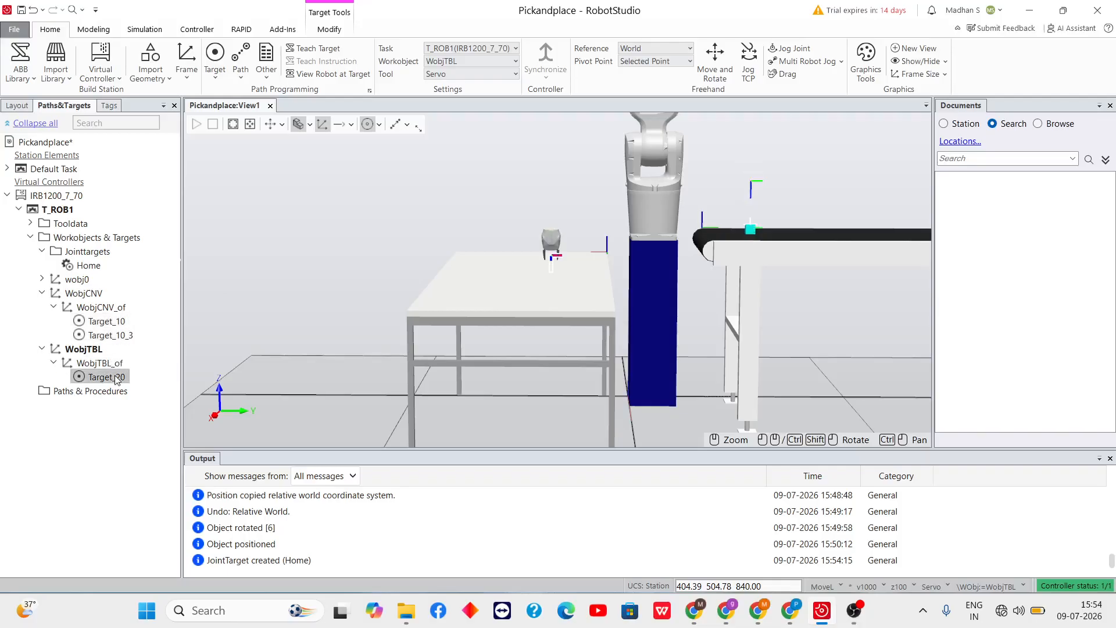
pyautogui.click(131, 433)
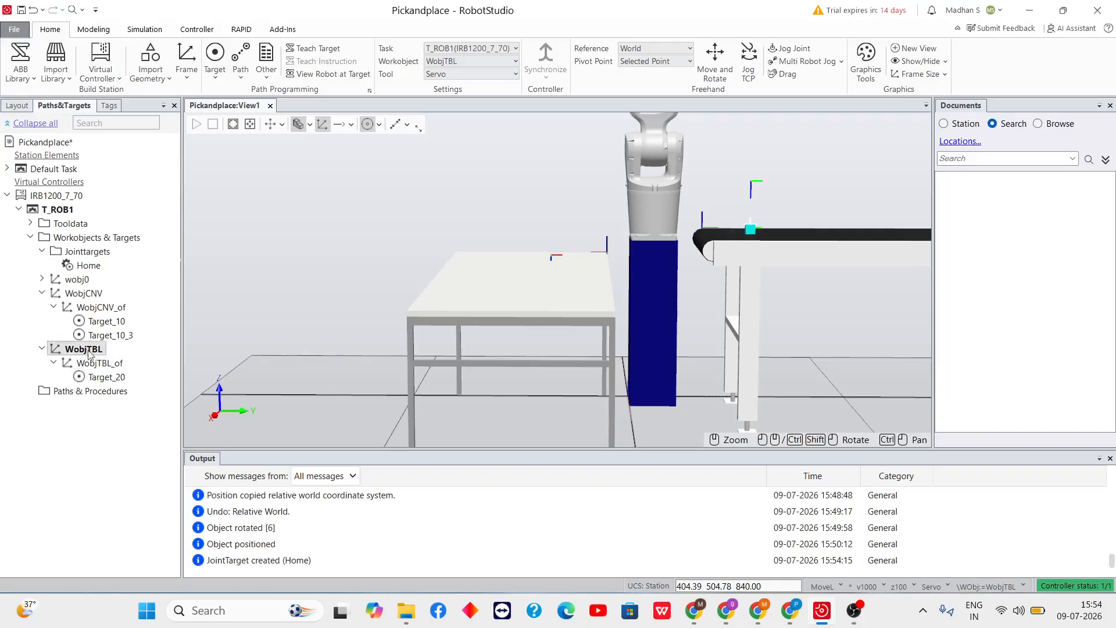
# Jump the robot to the Home joint target and inspect its pose from closer up
pyautogui.click(89, 267)
pyautogui.rightClick(89, 268)
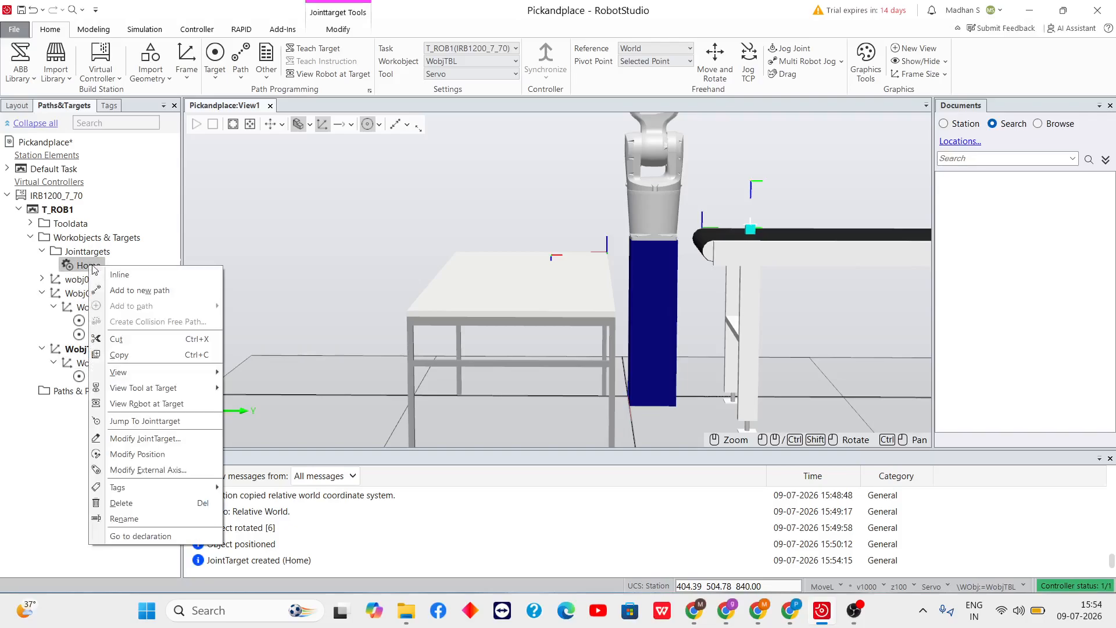
pyautogui.click(182, 421)
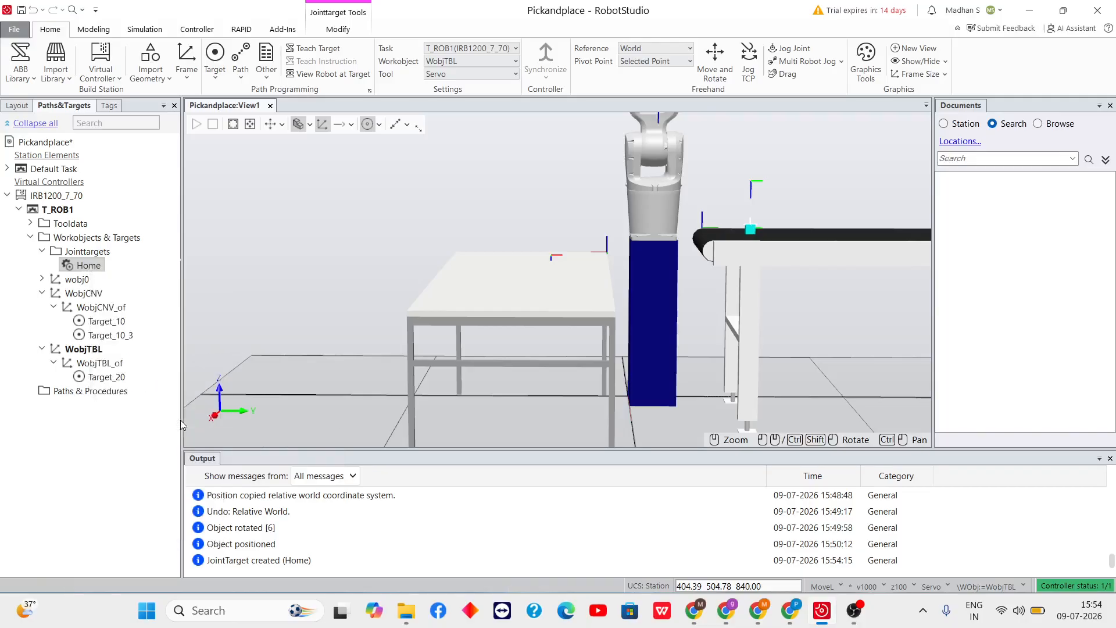
pyautogui.scroll(-2, 679, 169)
pyautogui.scroll(-3, 678, 165)
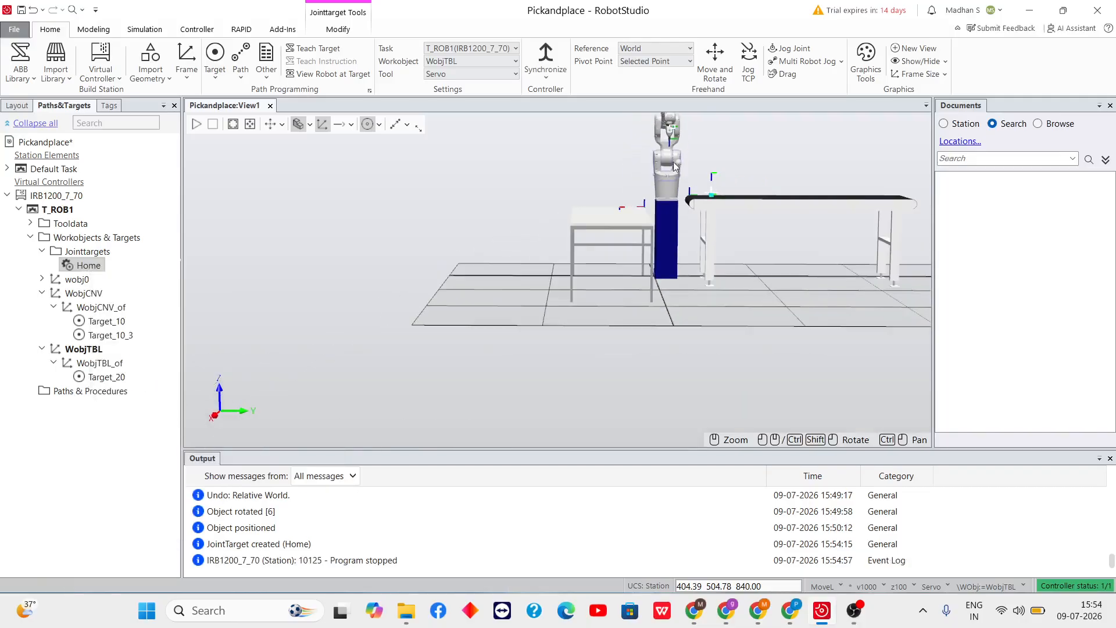
pyautogui.moveTo(616, 141)
pyautogui.keyDown('ctrl'); pyautogui.keyDown('shift'); pyautogui.mouseDown()
pyautogui.moveTo(632, 141)
pyautogui.moveTo(620, 144)
pyautogui.mouseUp(); pyautogui.keyUp('shift'); pyautogui.keyUp('ctrl')
pyautogui.scroll(5, 619, 144)
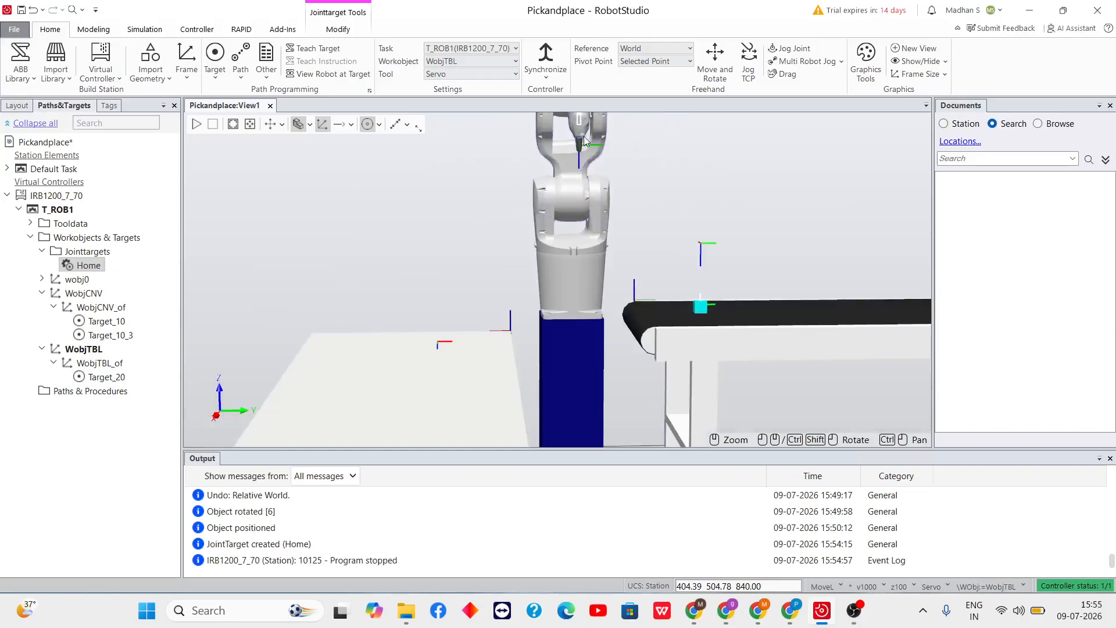
pyautogui.keyDown('ctrl'); pyautogui.keyDown('shift'); pyautogui.moveTo(588, 145); pyautogui.dragTo(539, 147); pyautogui.keyUp('shift'); pyautogui.keyUp('ctrl')
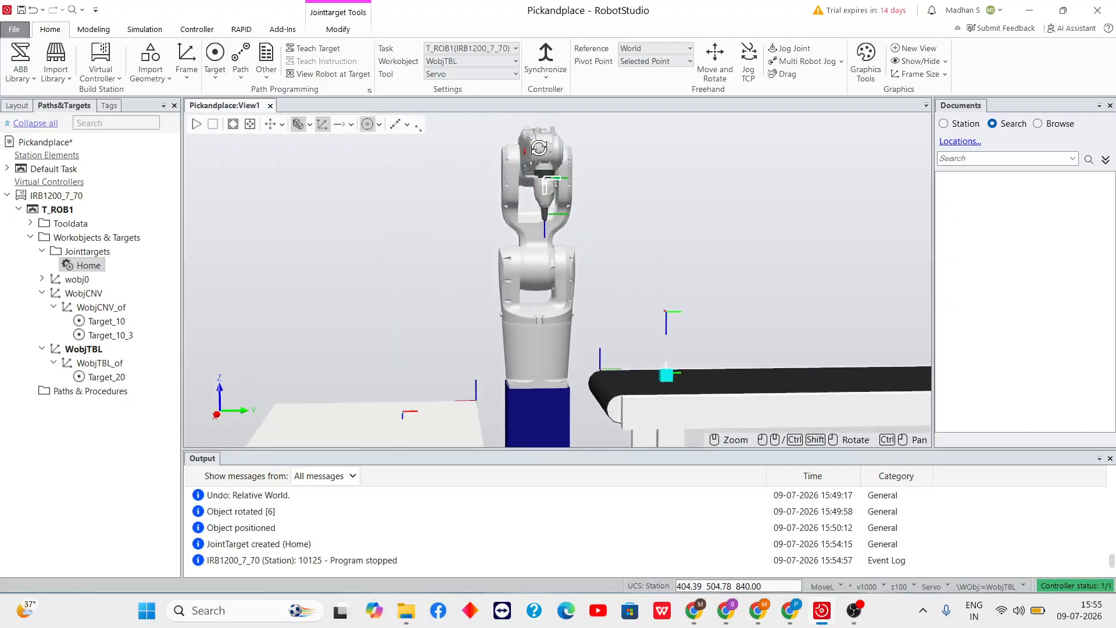
pyautogui.click(75, 474)
# Review the Home, pick, place and approach targets around the box on the conveyor
pyautogui.scroll(3, 669, 376)
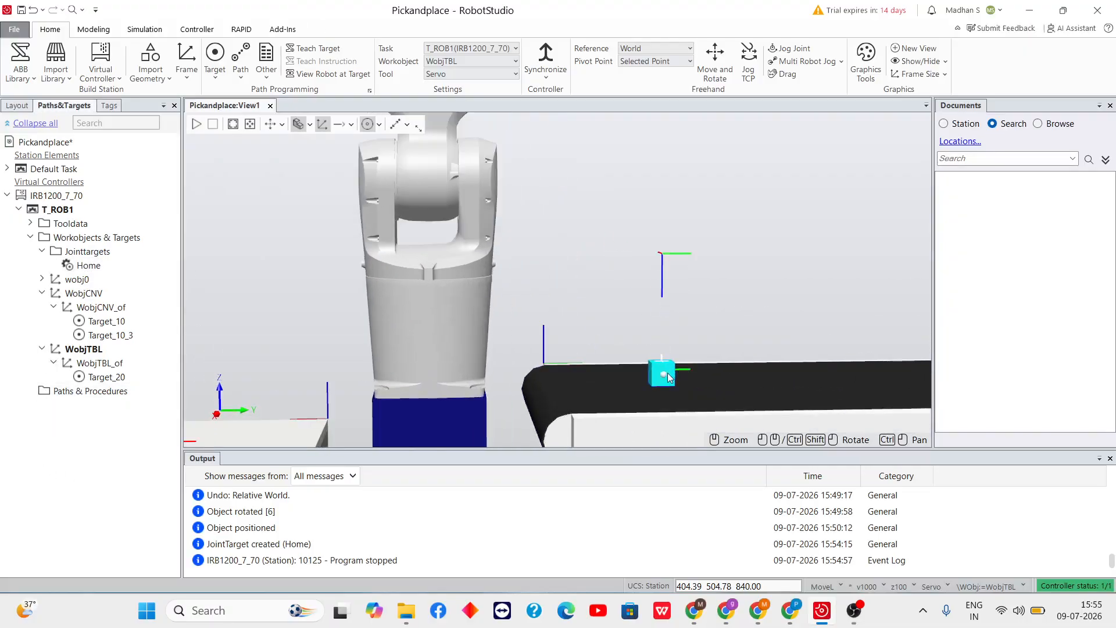
pyautogui.click(87, 267)
pyautogui.click(119, 324)
pyautogui.click(106, 377)
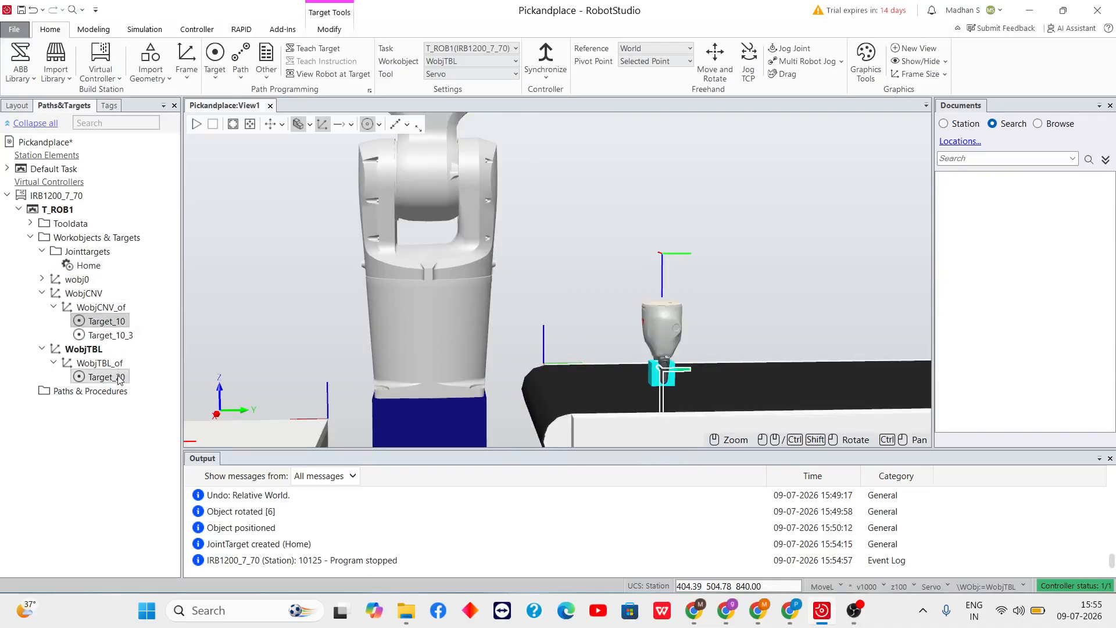
pyautogui.click(110, 335)
pyautogui.click(112, 434)
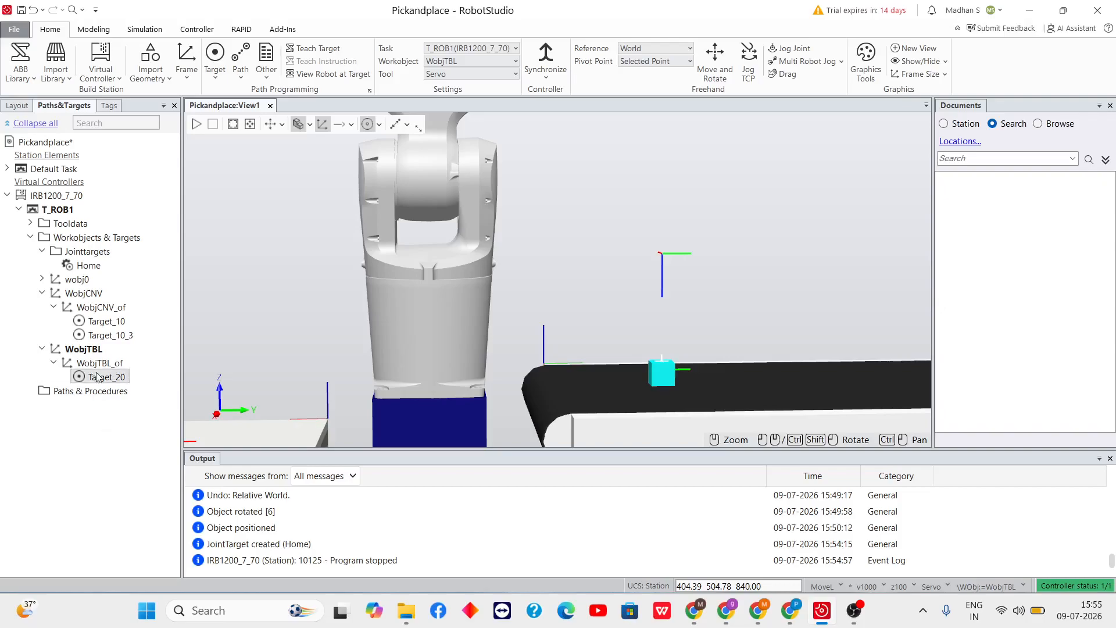
pyautogui.click(104, 327)
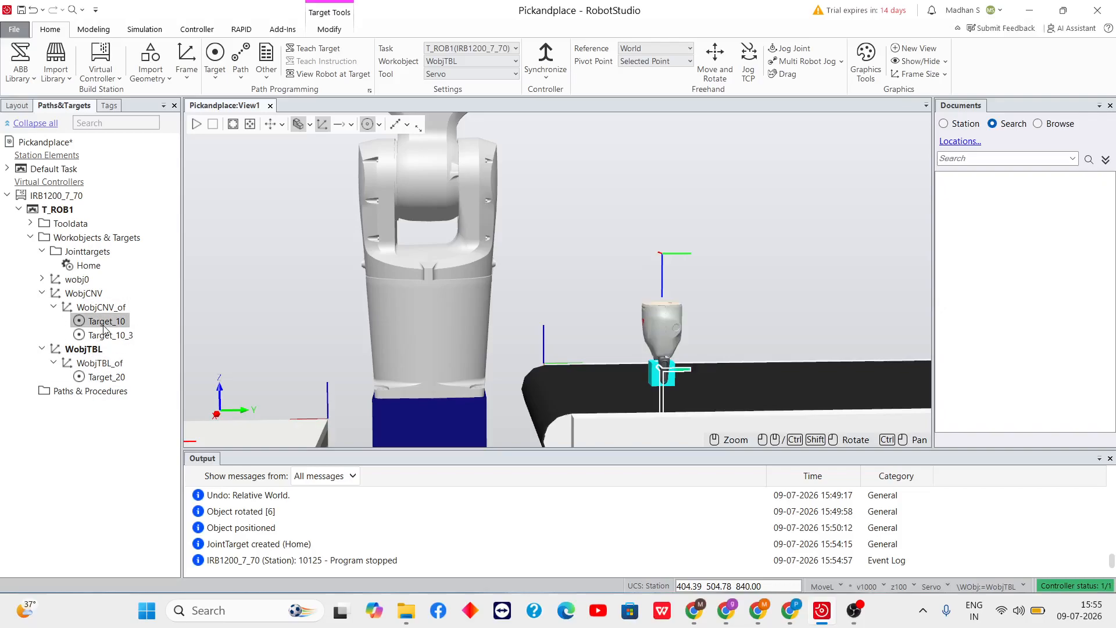
pyautogui.keyDown('shift'); pyautogui.click(112, 336); pyautogui.keyUp('shift')
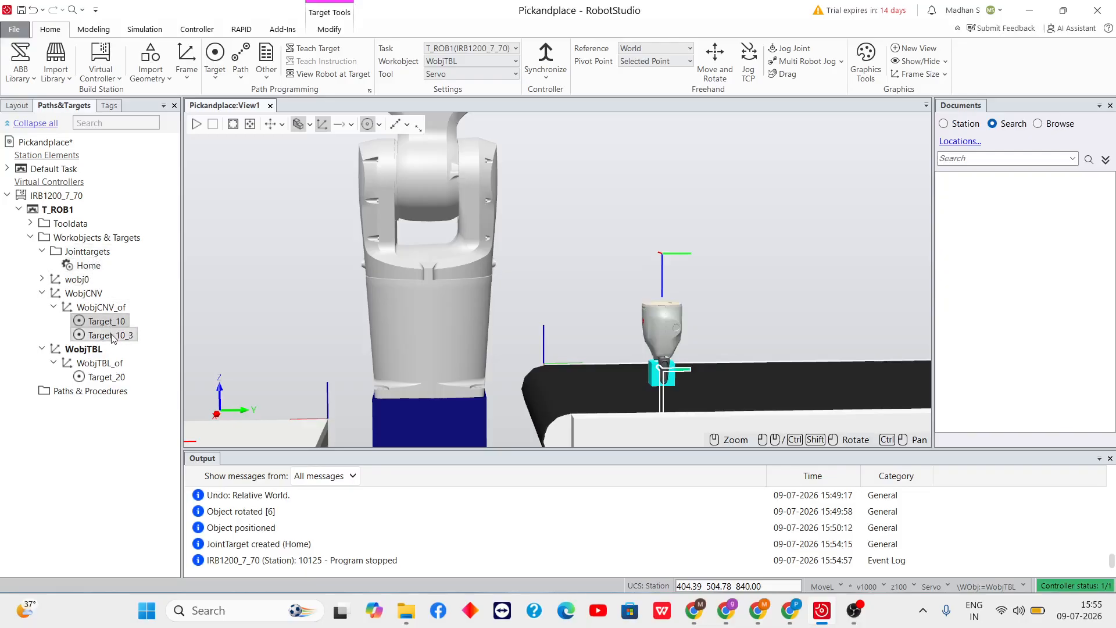
pyautogui.click(117, 337)
pyautogui.keyDown('shift'); pyautogui.click(127, 322); pyautogui.keyUp('shift')
pyautogui.keyDown('shift'); pyautogui.click(118, 377); pyautogui.keyUp('shift')
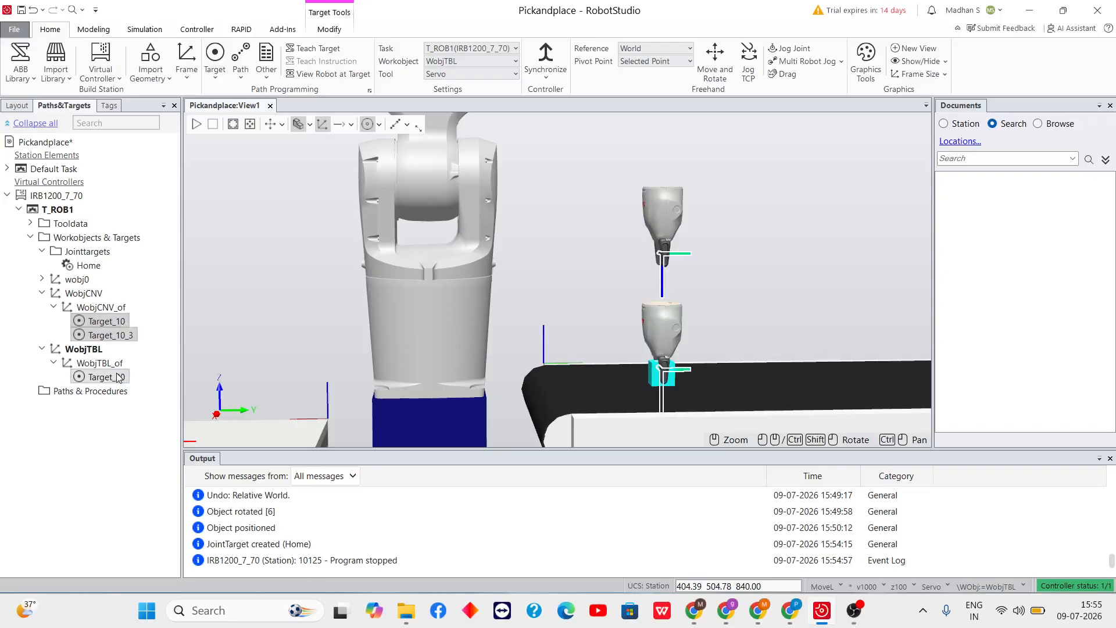
pyautogui.keyDown('shift'); pyautogui.click(118, 380); pyautogui.keyUp('shift')
pyautogui.click(107, 427)
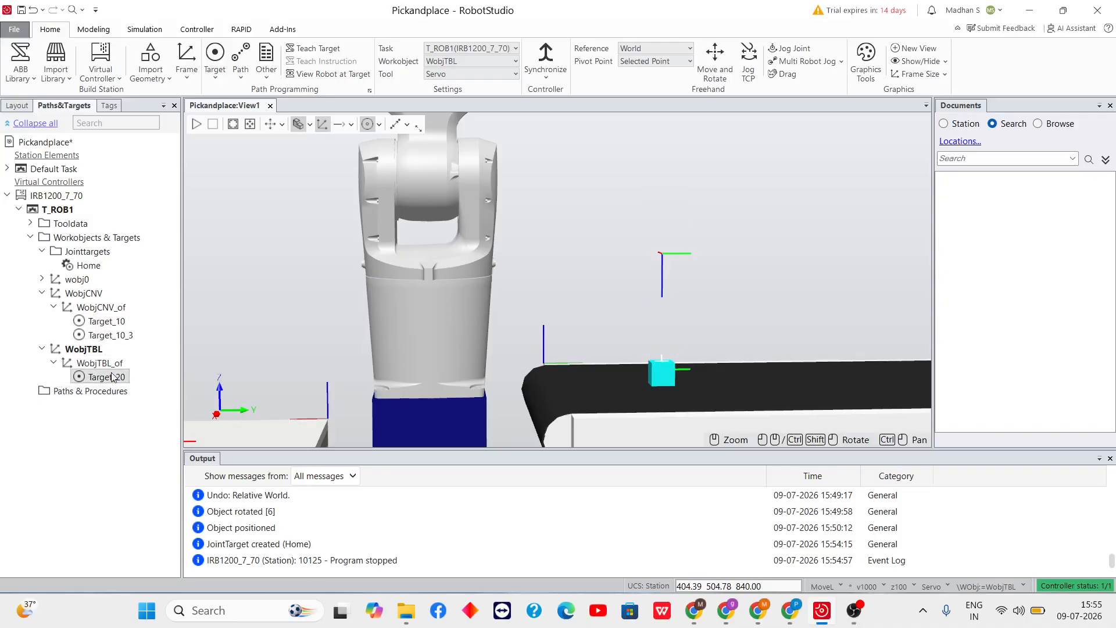
# Create a new path from Target_20, Target_10_3 and Target_10, selected in that order
pyautogui.click(115, 378)
pyautogui.keyDown('ctrl'); pyautogui.click(118, 338); pyautogui.keyUp('ctrl')
pyautogui.keyDown('ctrl'); pyautogui.click(112, 325); pyautogui.keyUp('ctrl')
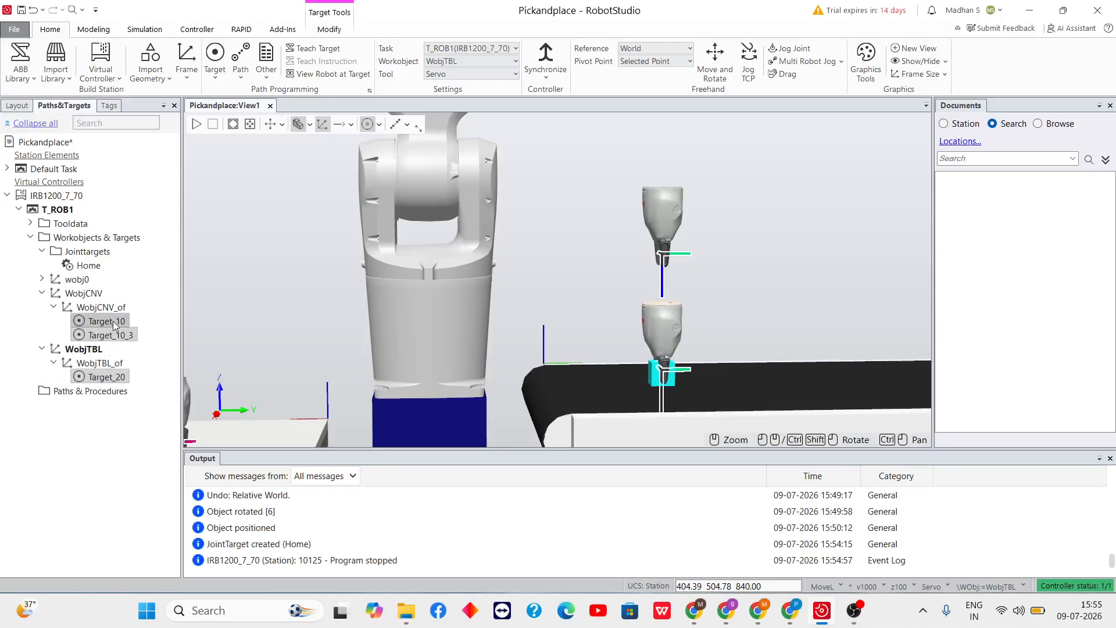
pyautogui.scroll(-5, 464, 315)
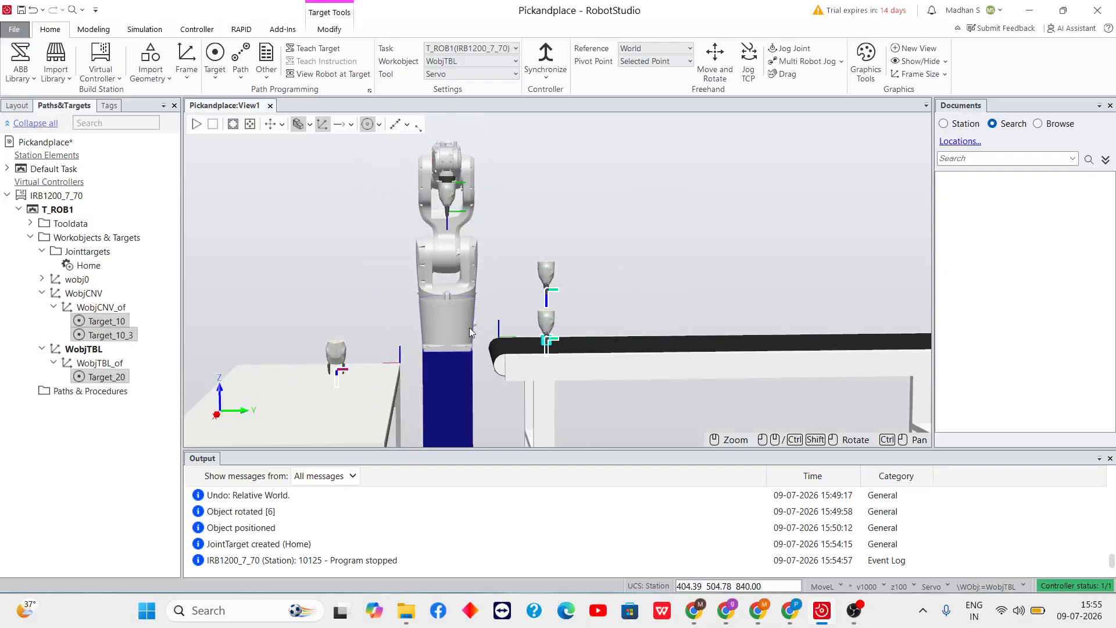
pyautogui.scroll(3, 466, 327)
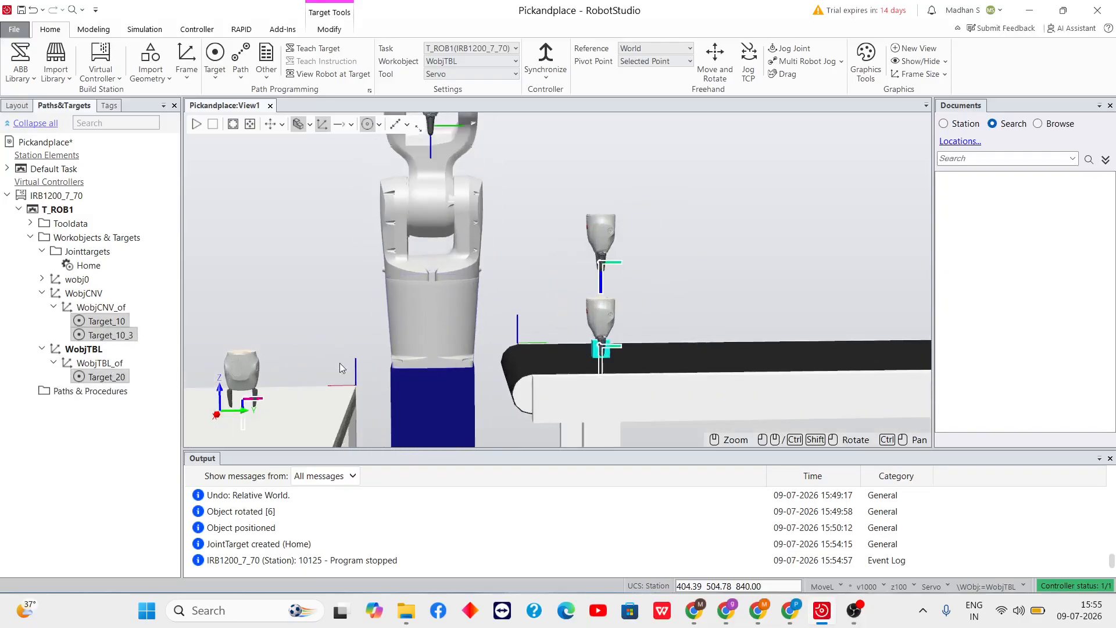
pyautogui.rightClick(106, 327)
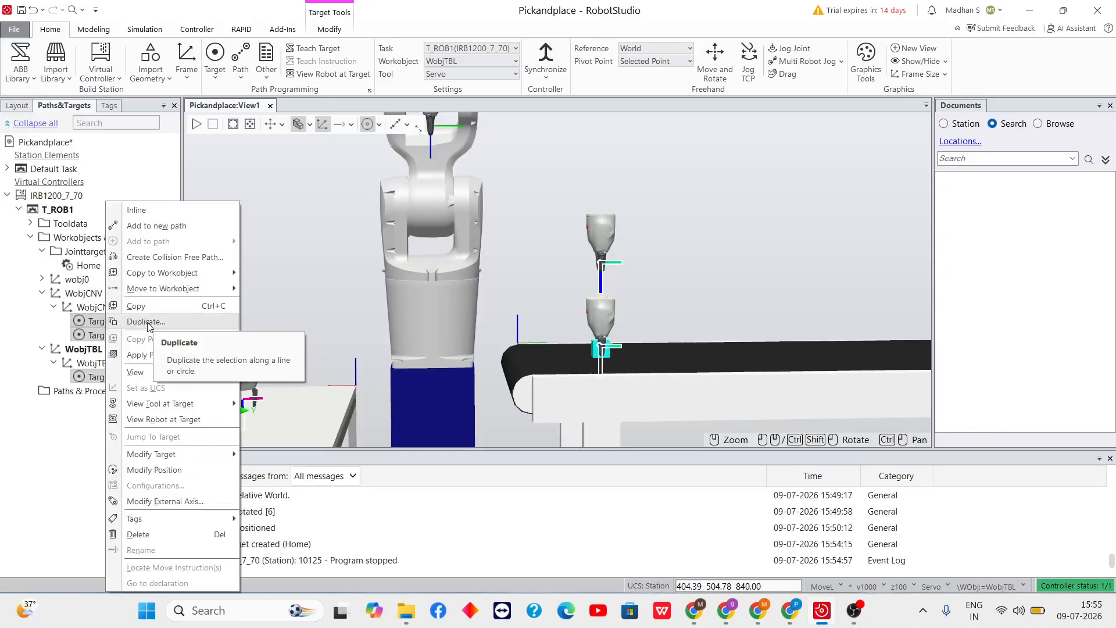
pyautogui.click(184, 226)
pyautogui.scroll(-5, 273, 337)
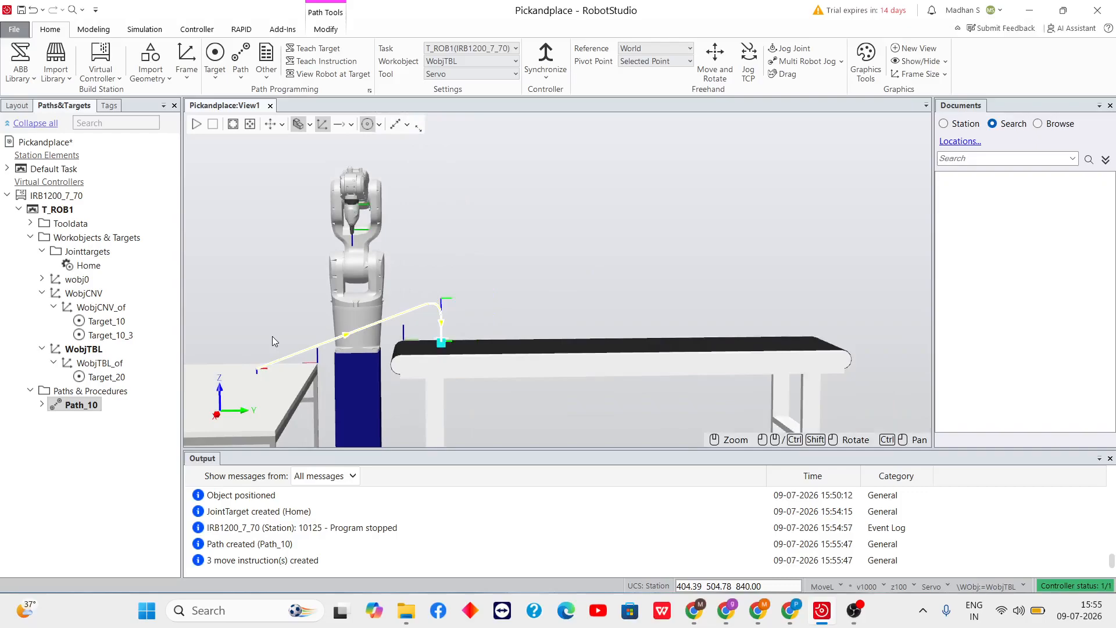
# Add the Home joint target to Path_10 as its first instruction, using the Default MoveAbsJ process template
pyautogui.click(91, 266)
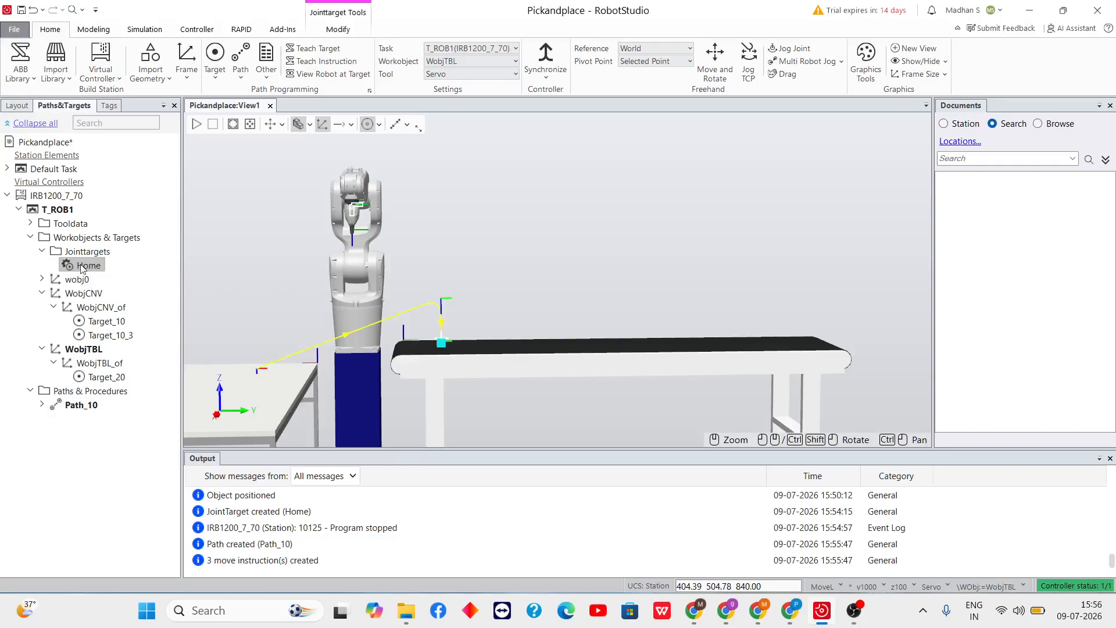
pyautogui.rightClick(83, 266)
pyautogui.moveTo(150, 305)
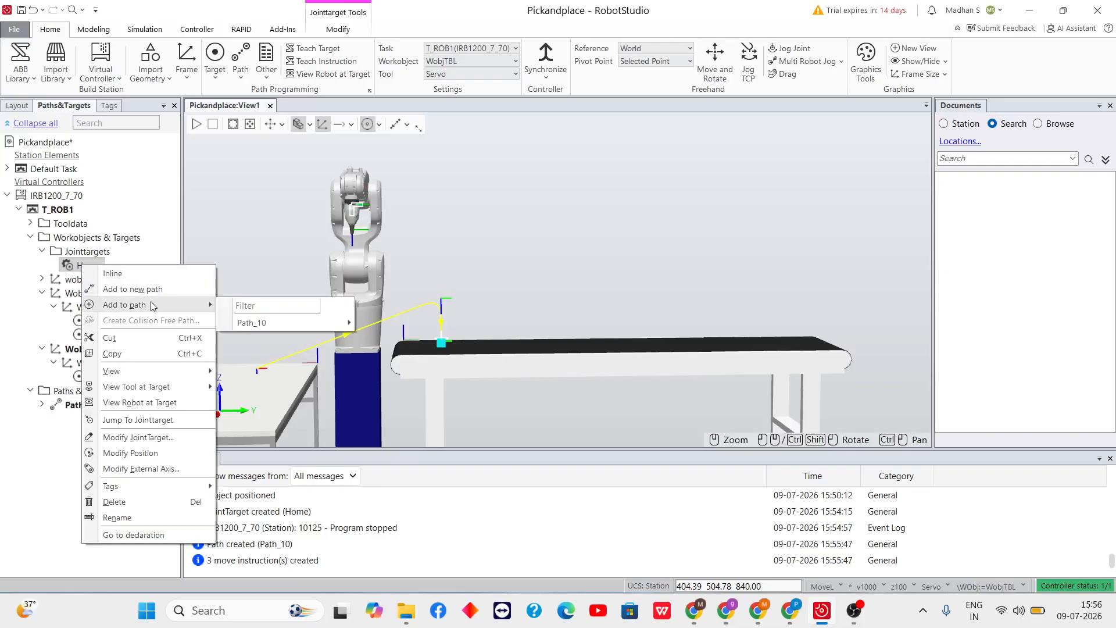
pyautogui.moveTo(259, 327)
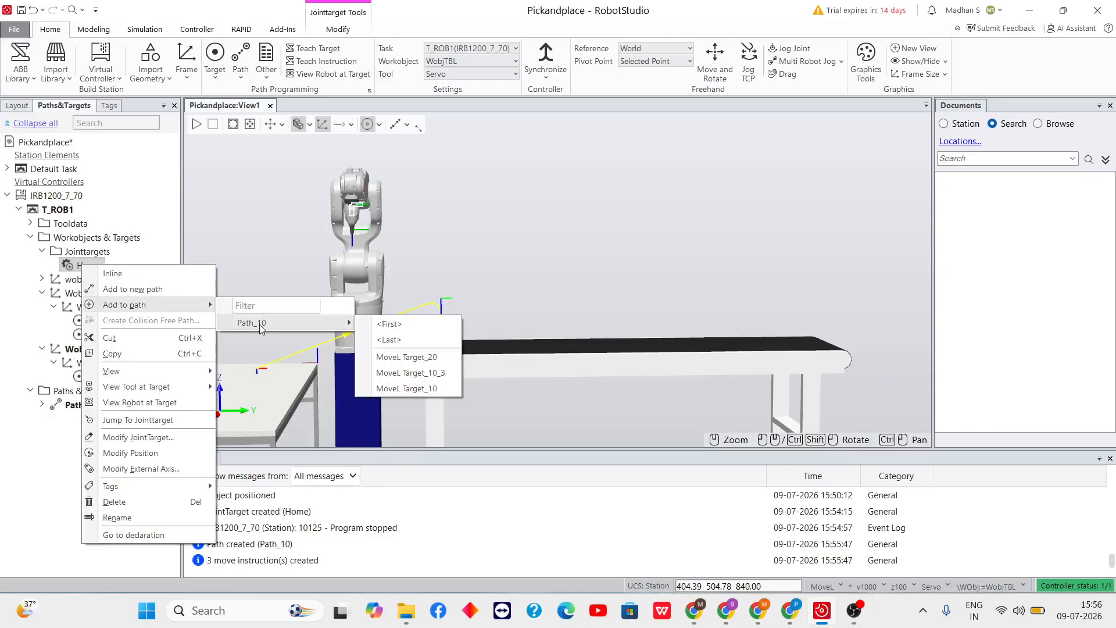
pyautogui.click(391, 325)
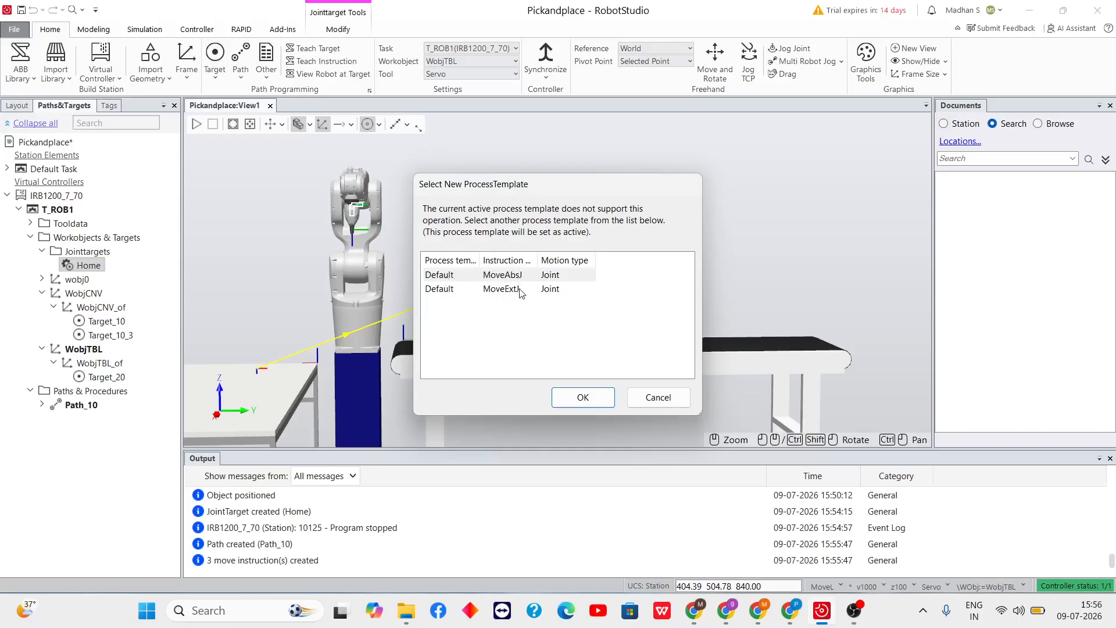
pyautogui.click(583, 398)
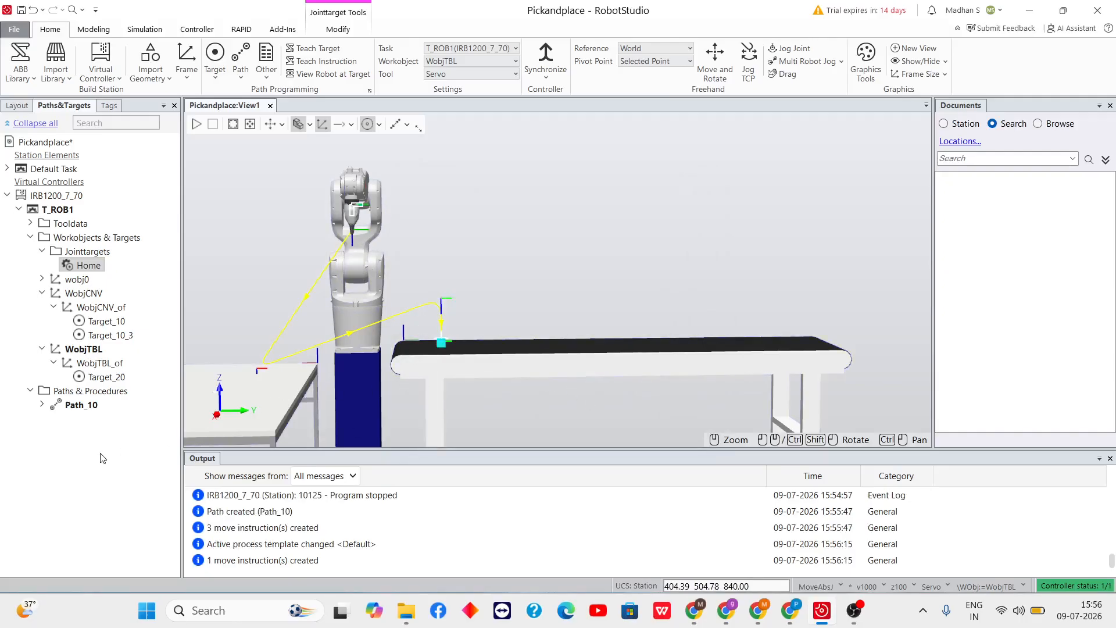
pyautogui.scroll(3, 319, 369)
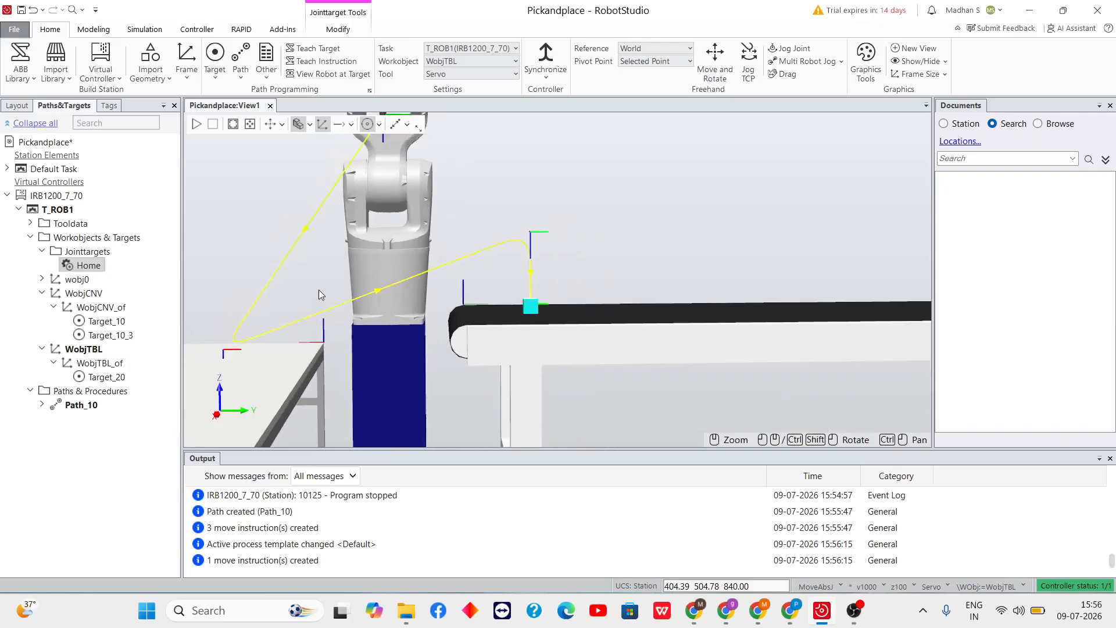
pyautogui.scroll(-3, 319, 288)
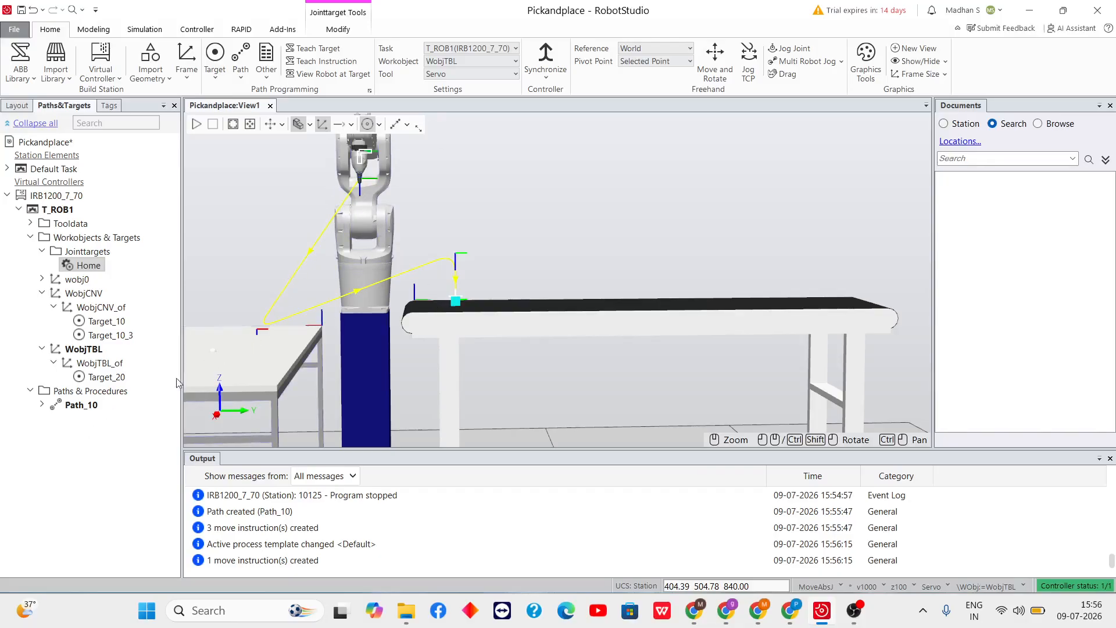
pyautogui.click(116, 488)
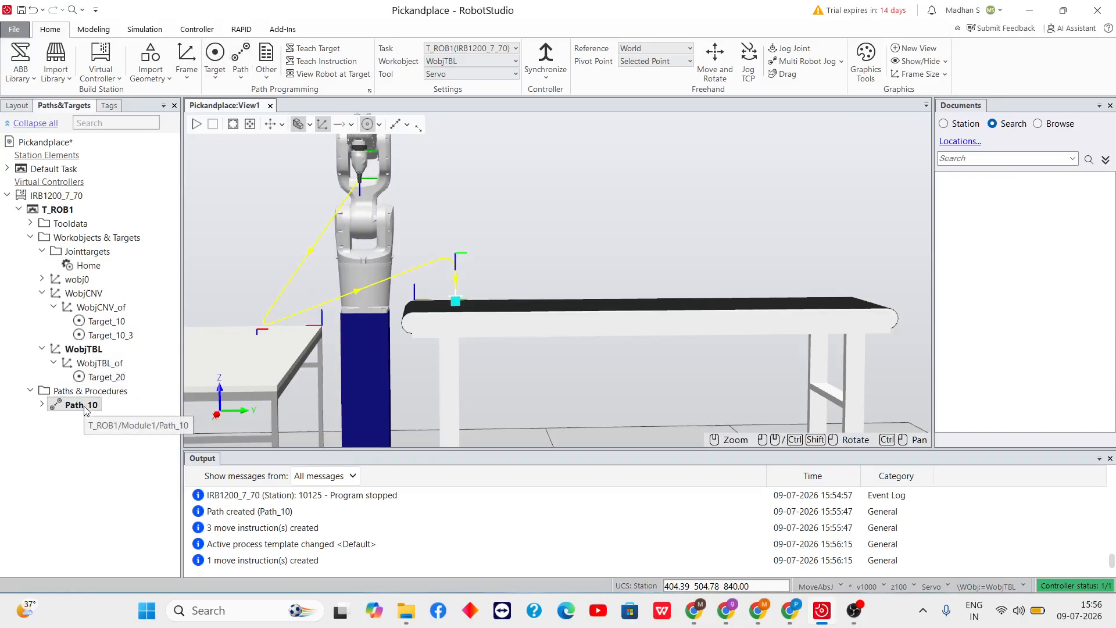
# Synchronize Path_10, the Servo tool data and the WobjCNV and WobjTBL workobjects to RAPID
pyautogui.click(546, 73)
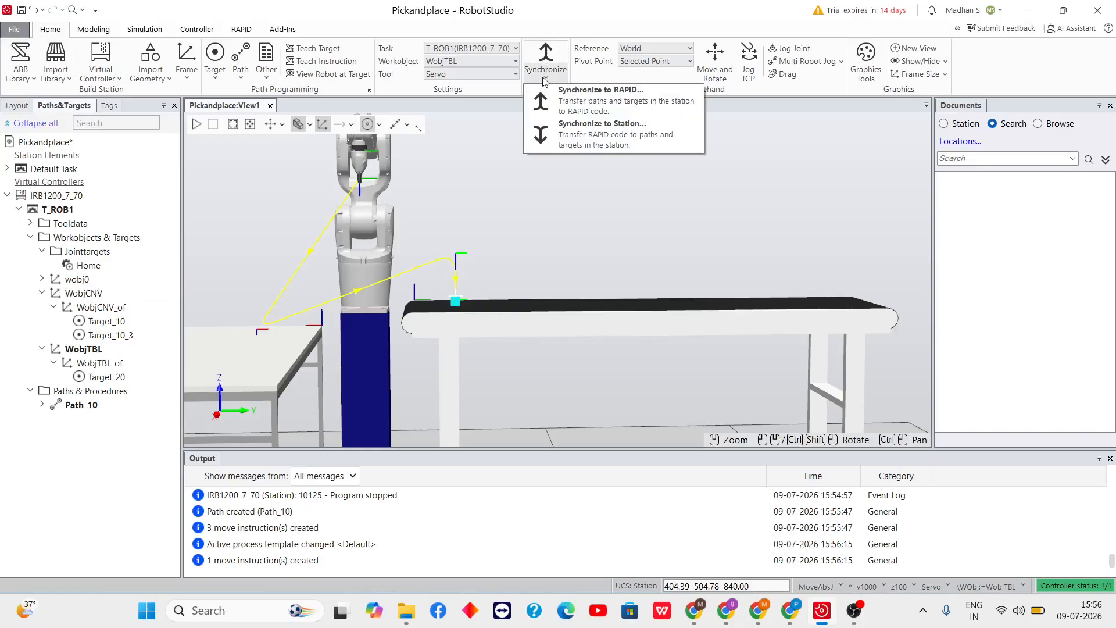
pyautogui.click(592, 97)
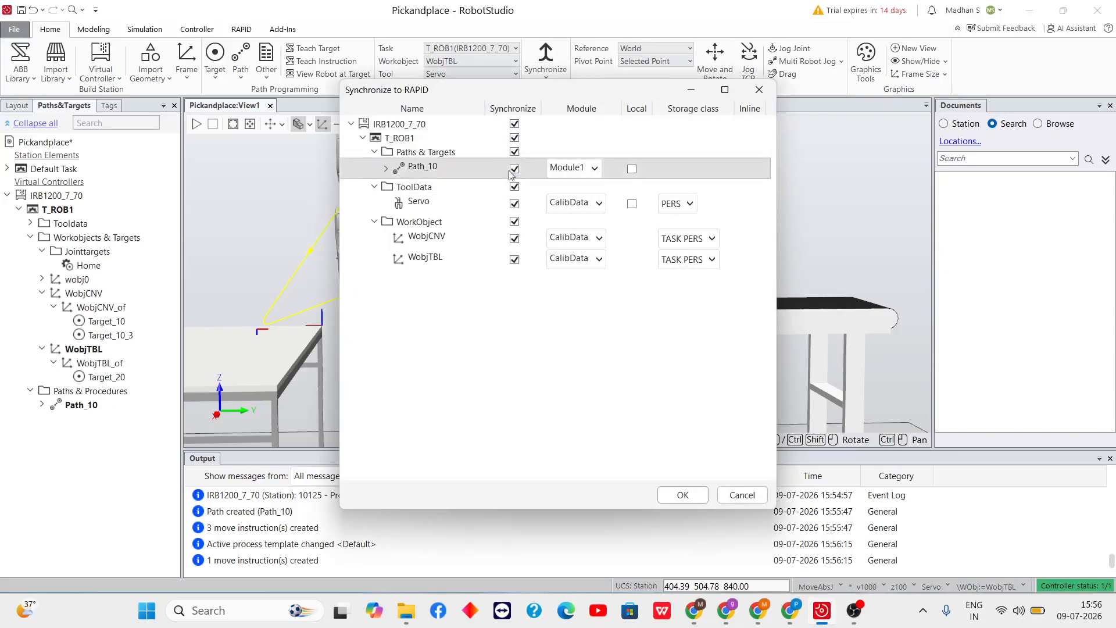
pyautogui.click(515, 124)
pyautogui.click(514, 123)
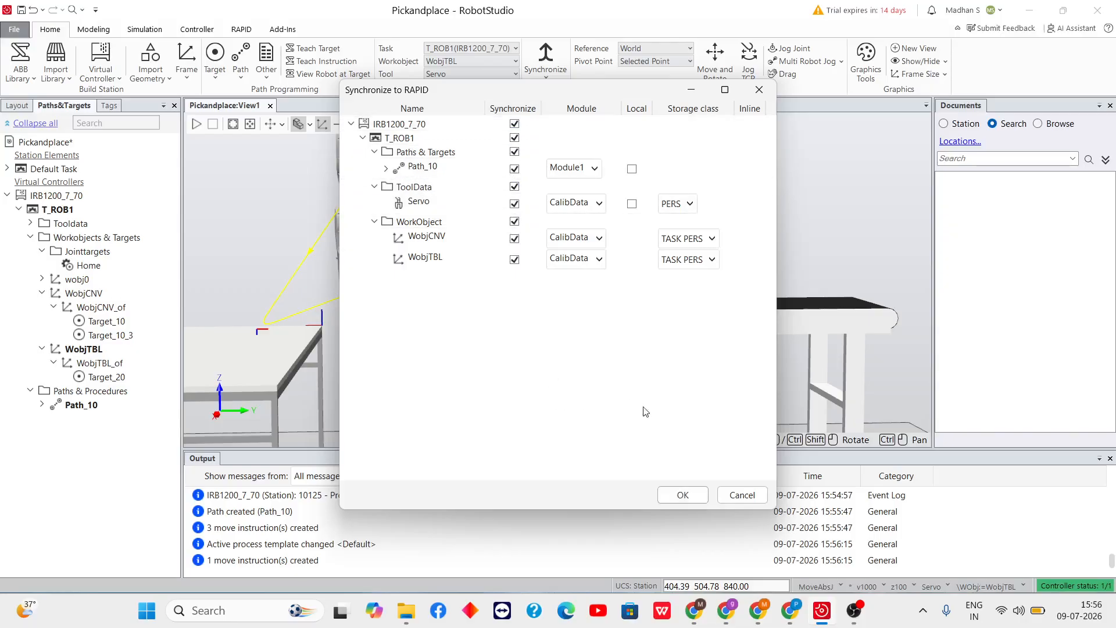
pyautogui.click(684, 495)
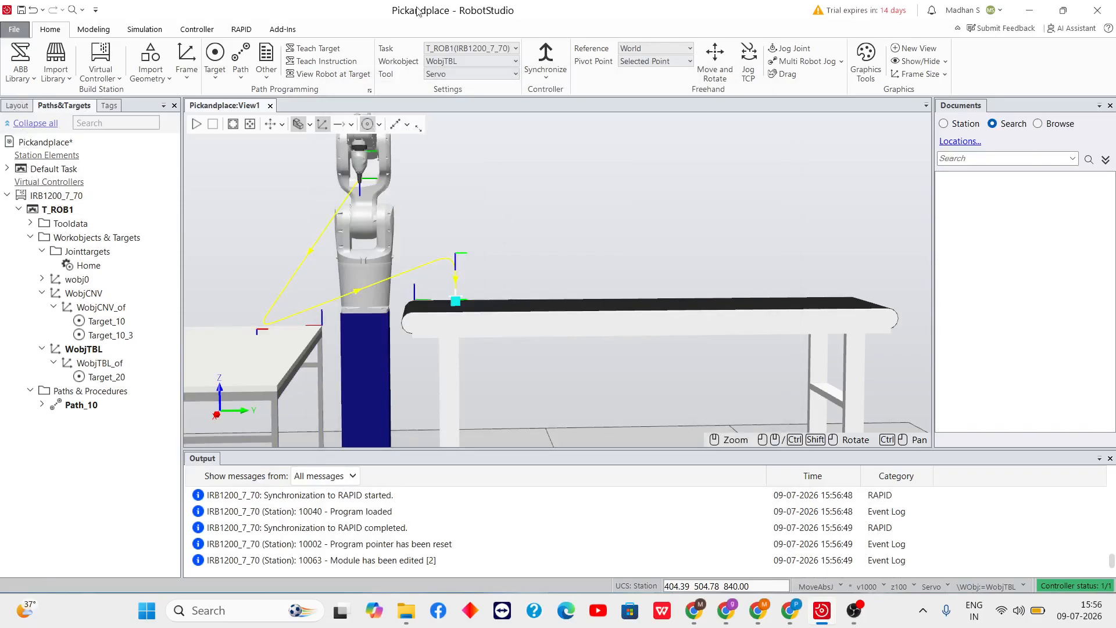
# Open the main procedure of Module1 under T_ROB1 in the RAPID editor
pyautogui.click(242, 31)
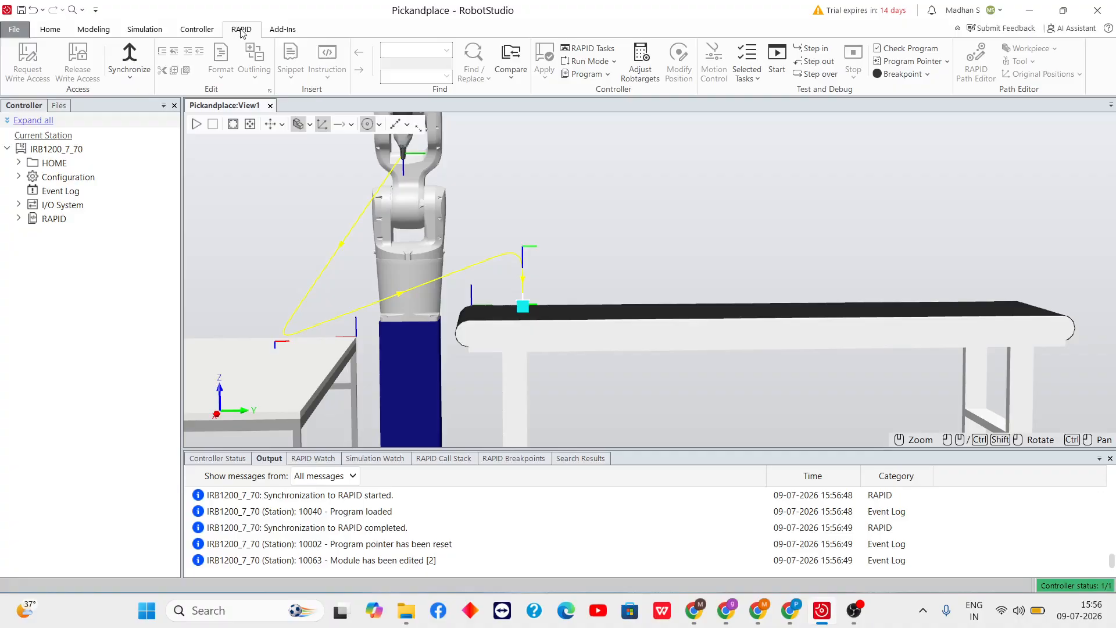
pyautogui.click(18, 219)
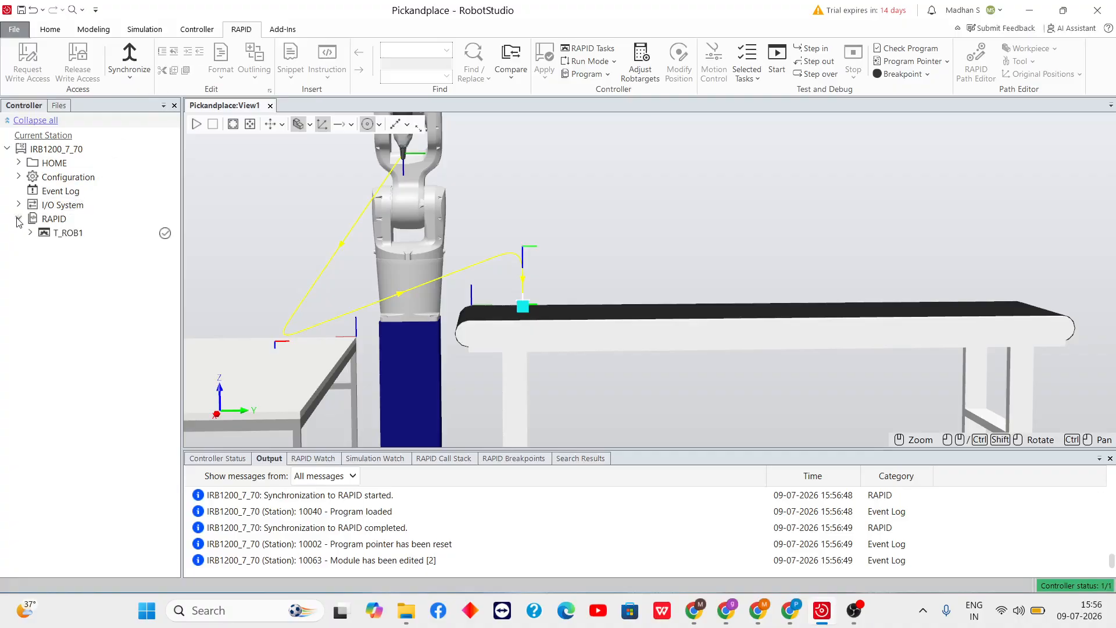
pyautogui.click(30, 232)
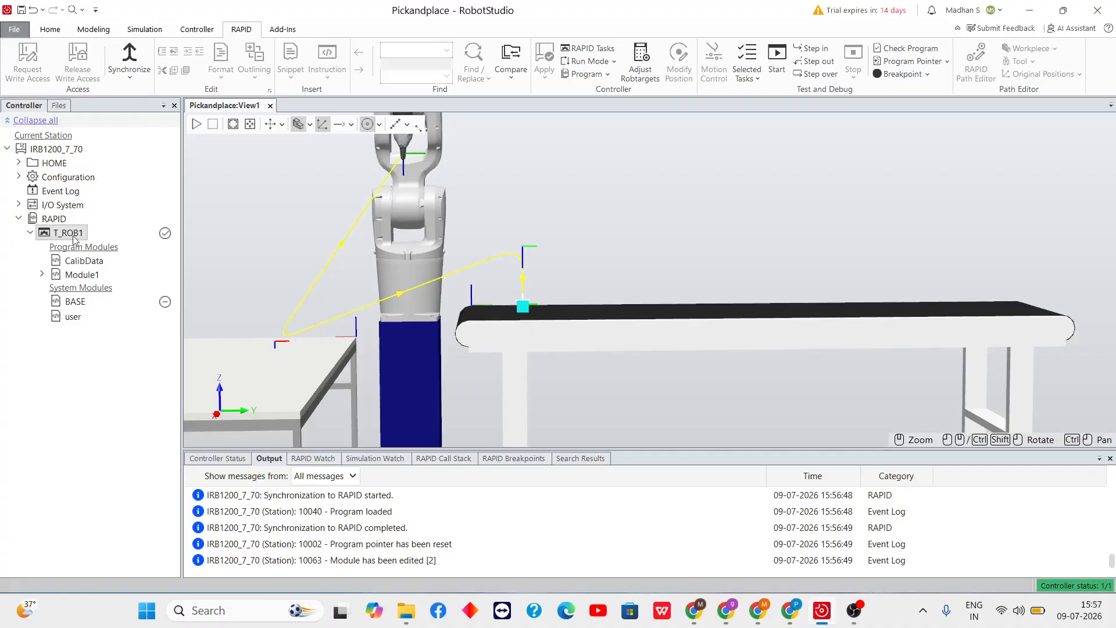
pyautogui.click(42, 275)
pyautogui.click(86, 288)
pyautogui.doubleClick(87, 287)
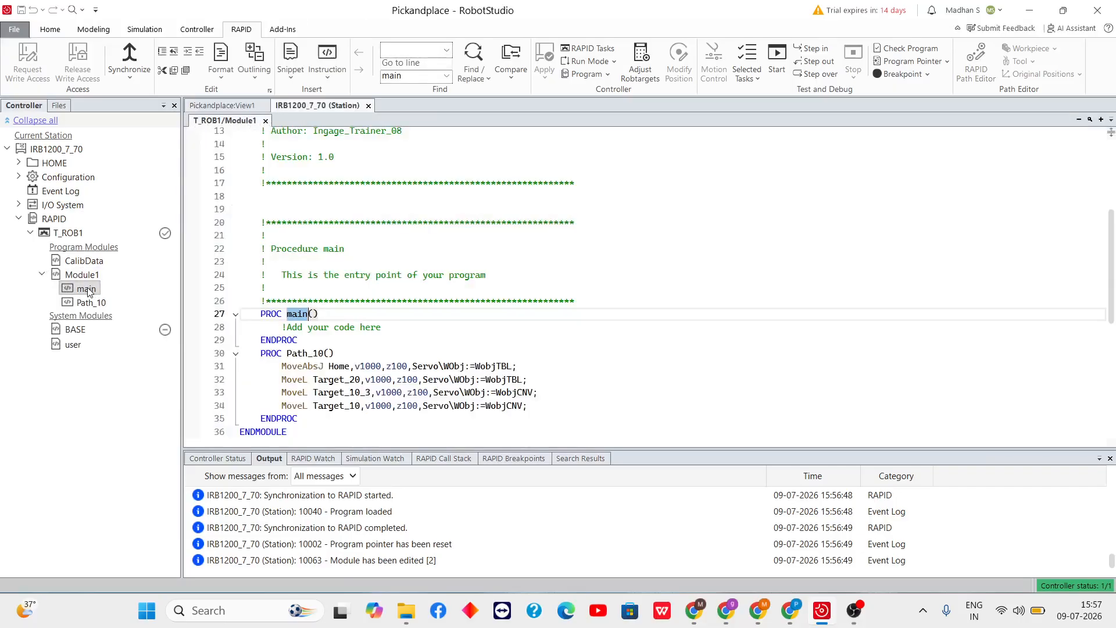
# Select the four move instructions inside the Path_10 procedure, from MoveAbsJ Home through MoveL Target_10
pyautogui.scroll(-1, 511, 359)
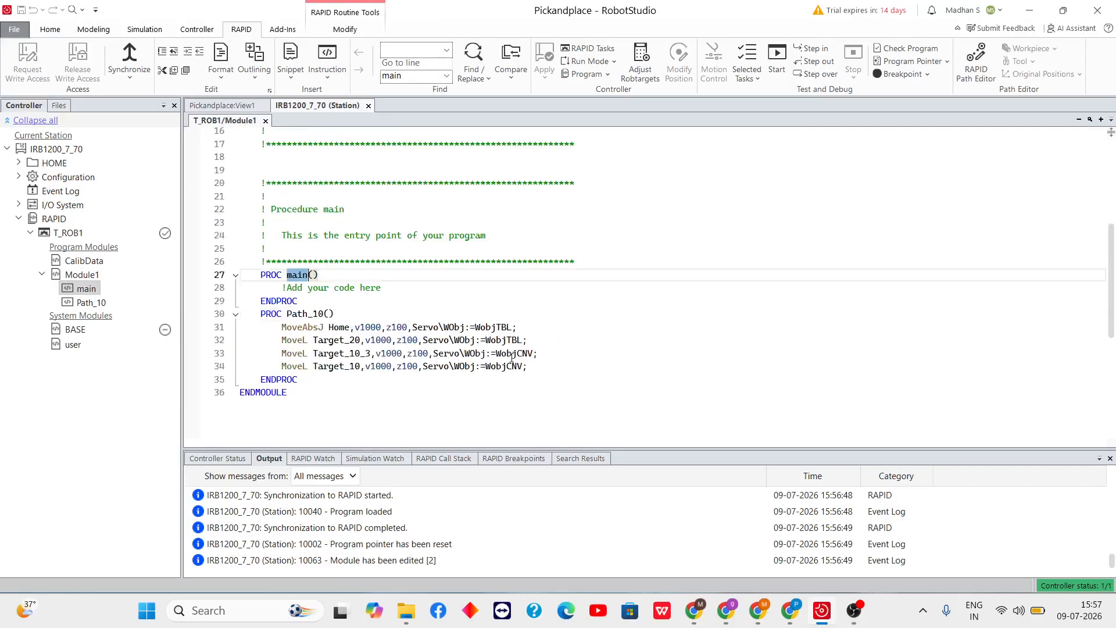
pyautogui.moveTo(544, 372); pyautogui.dragTo(283, 327)
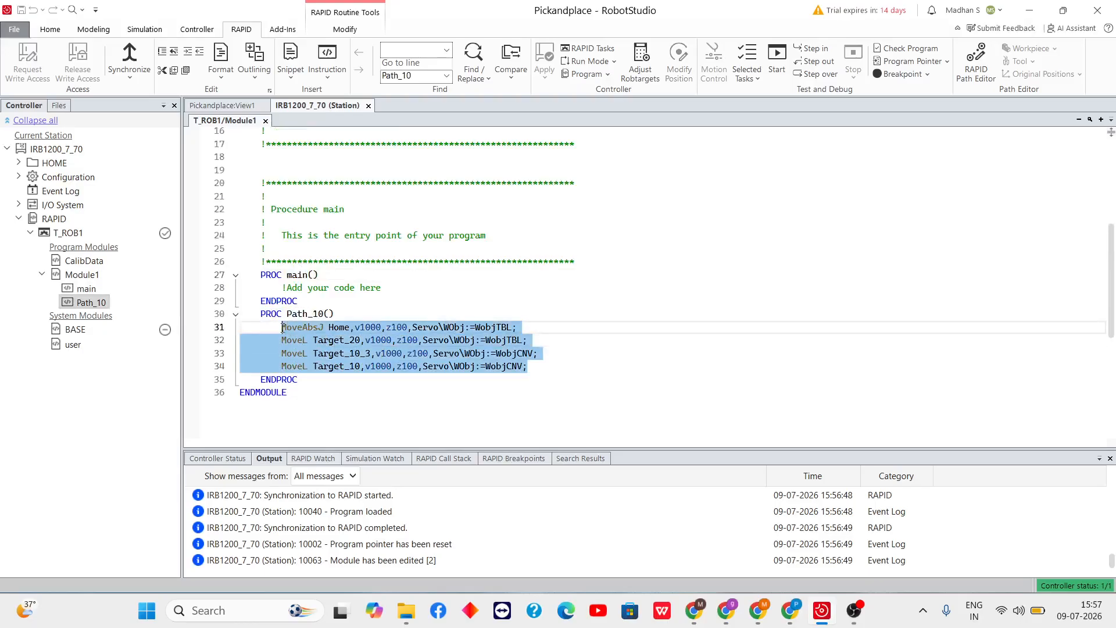